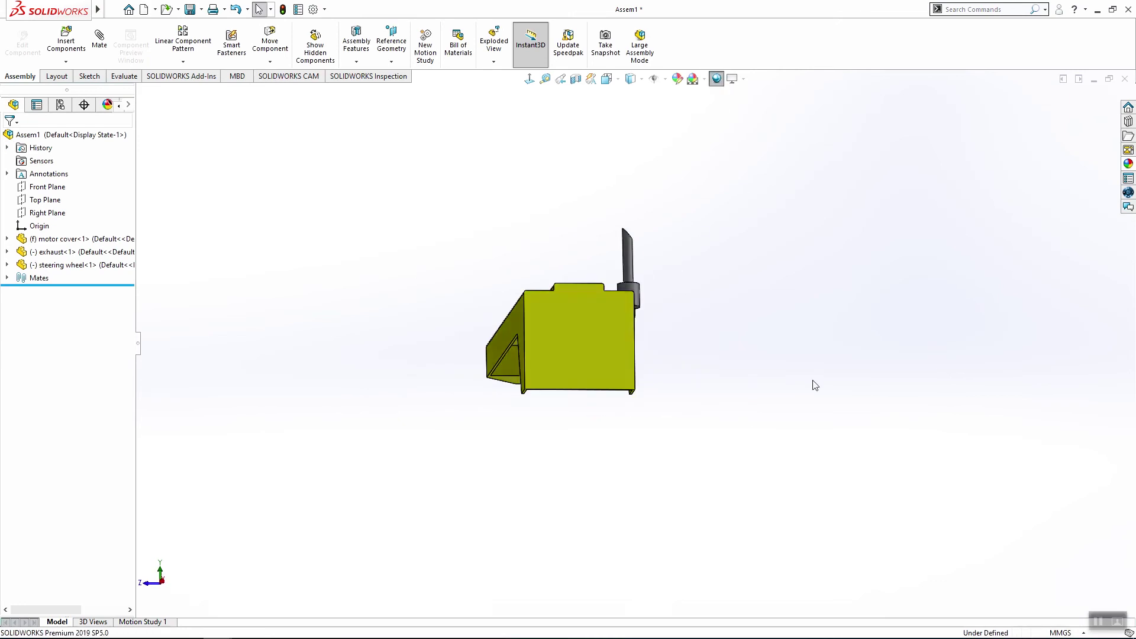
Step: Orbit the finished tractor assembly to an oblique view
mouse_move(812, 385)
middle_mouse_down()
mouse_move(670, 452)
mouse_move(609, 568)
mouse_move(648, 612)
mouse_move(616, 310)
mouse_move(300, 428)
mouse_move(714, 431)
mouse_move(624, 365)
mouse_move(530, 449)
mouse_move(506, 219)
mouse_move(550, 436)
mouse_move(692, 328)
mouse_move(819, 375)
mouse_move(900, 462)
mouse_move(752, 375)
mouse_move(847, 178)
mouse_move(837, 470)
mouse_move(711, 409)
mouse_move(667, 457)
mouse_move(531, 357)
mouse_move(558, 459)
middle_mouse_up()
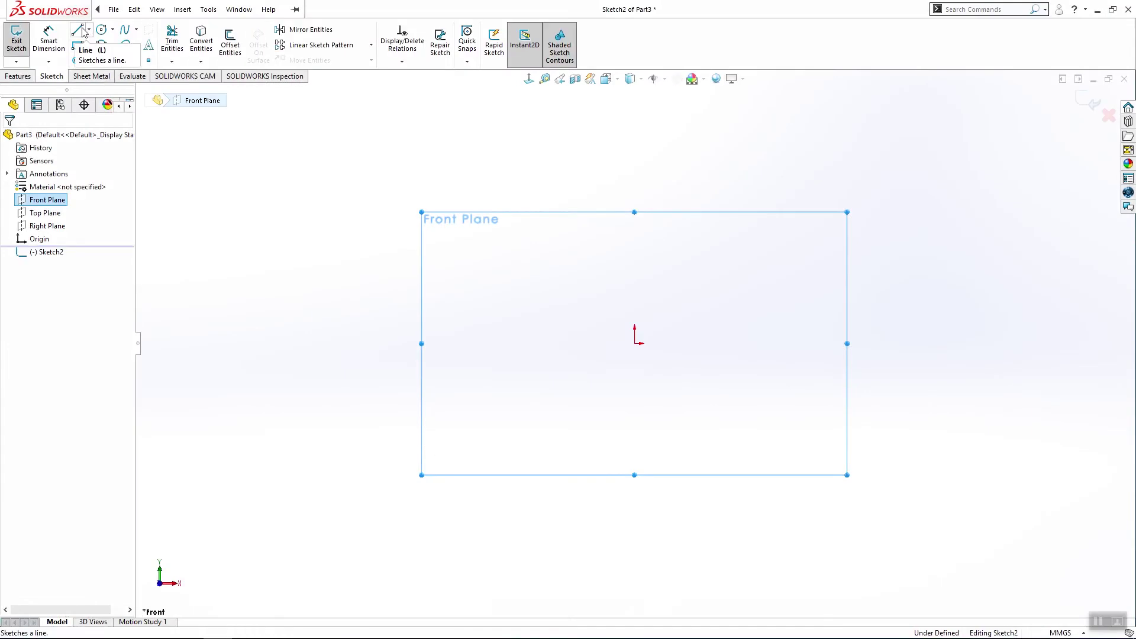
scroll(569, 388, "up", 2)
scroll(595, 368, "down", 3)
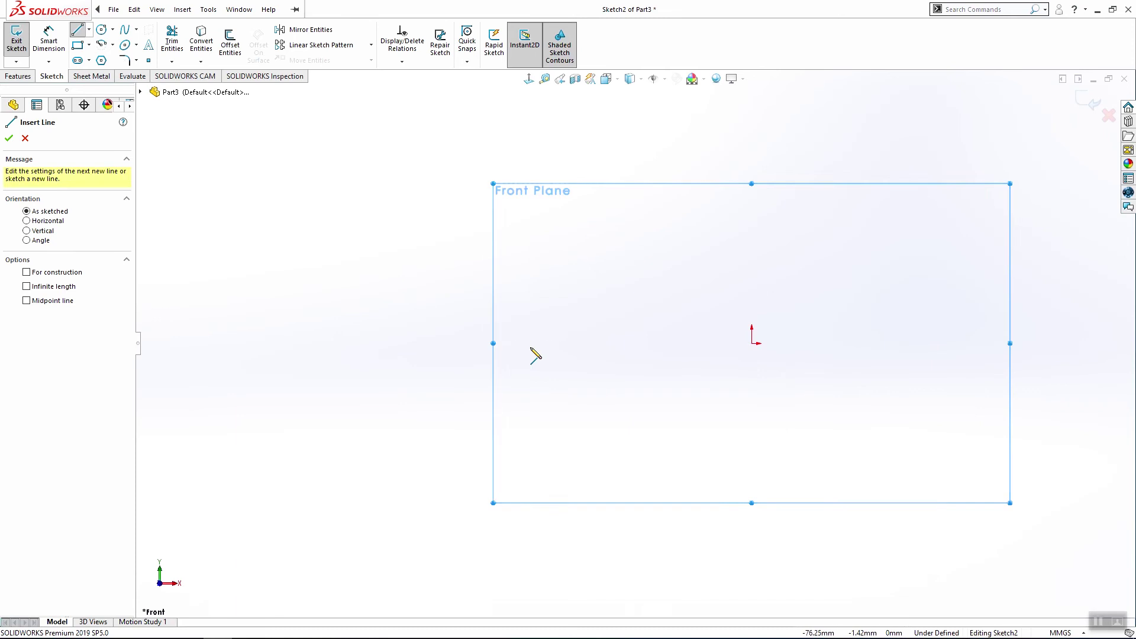
scroll(533, 355, "down", 4)
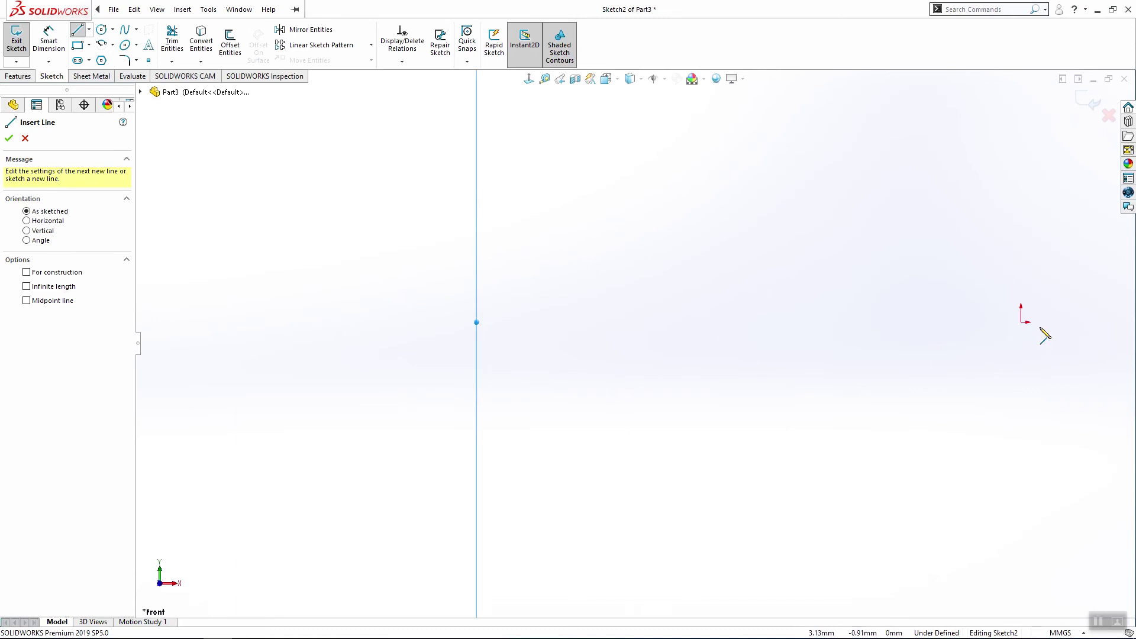
Step: Draw a closed stepped line outline from the origin, with slanted edges and a left step
left_click(1022, 323)
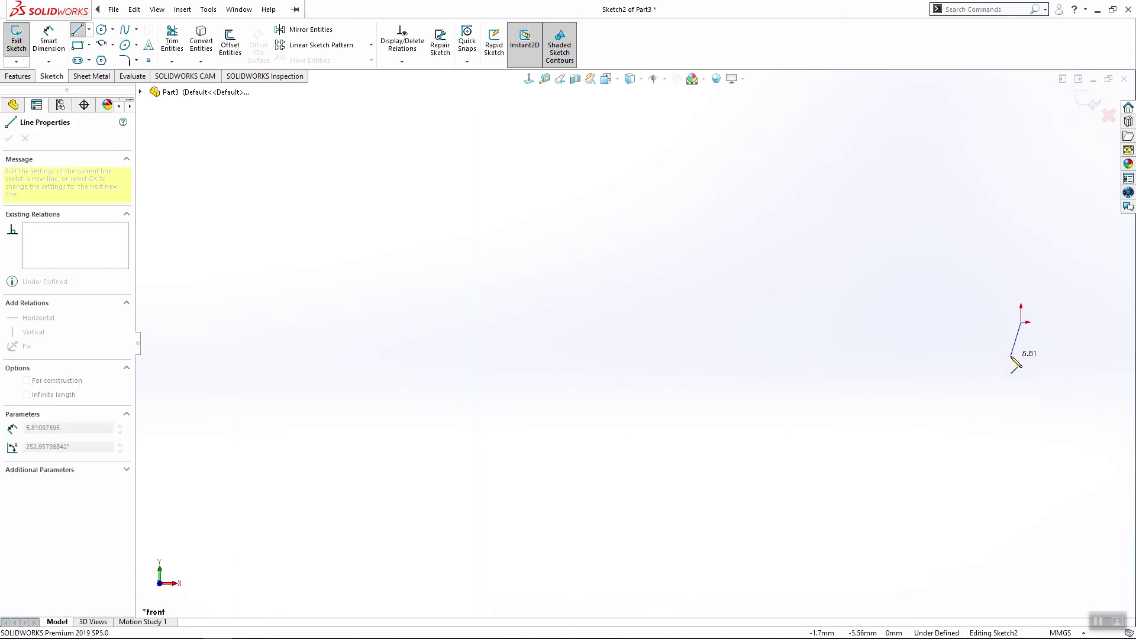
left_click(1015, 364)
left_click(994, 364)
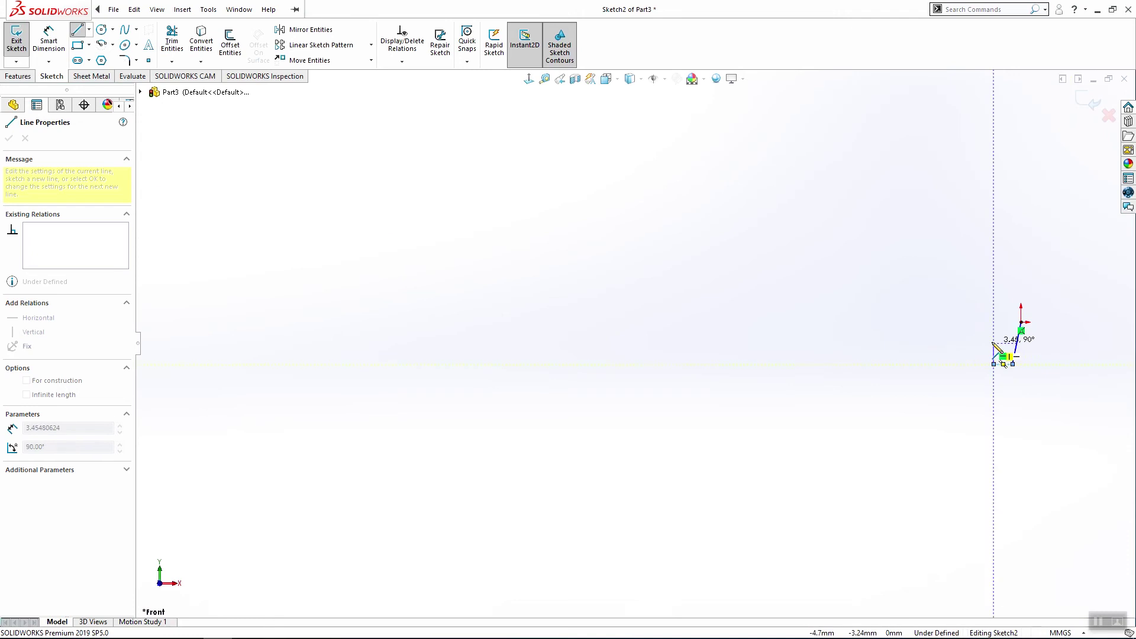
left_click(976, 344)
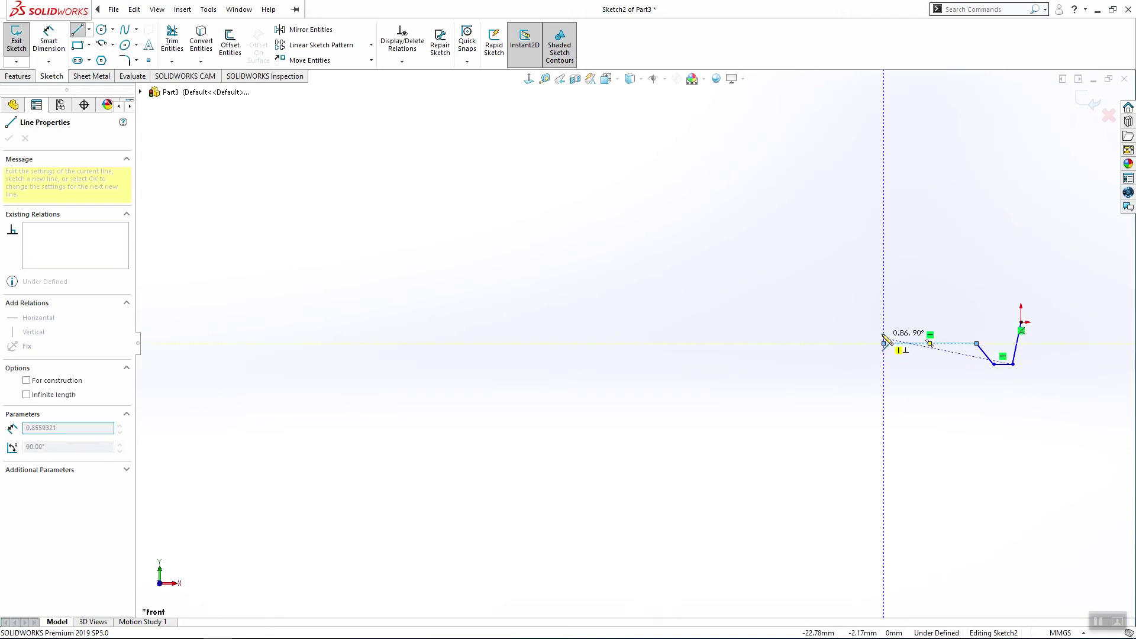
left_click(884, 329)
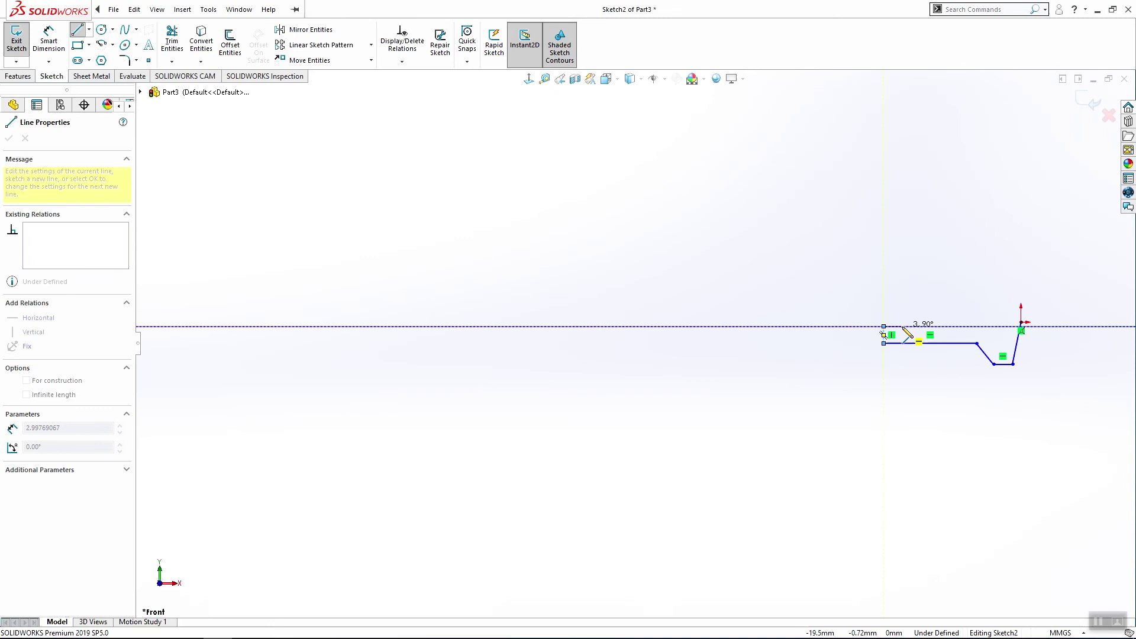
scroll(968, 336, "down", 3)
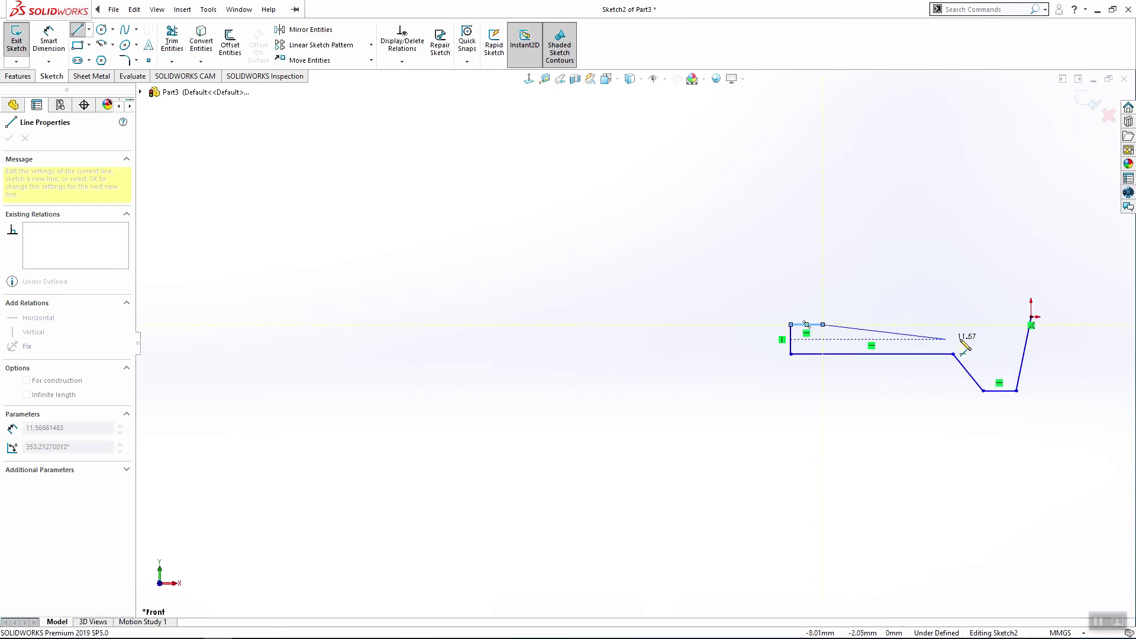
scroll(1020, 325, "down", 1)
scroll(942, 312, "down", 3)
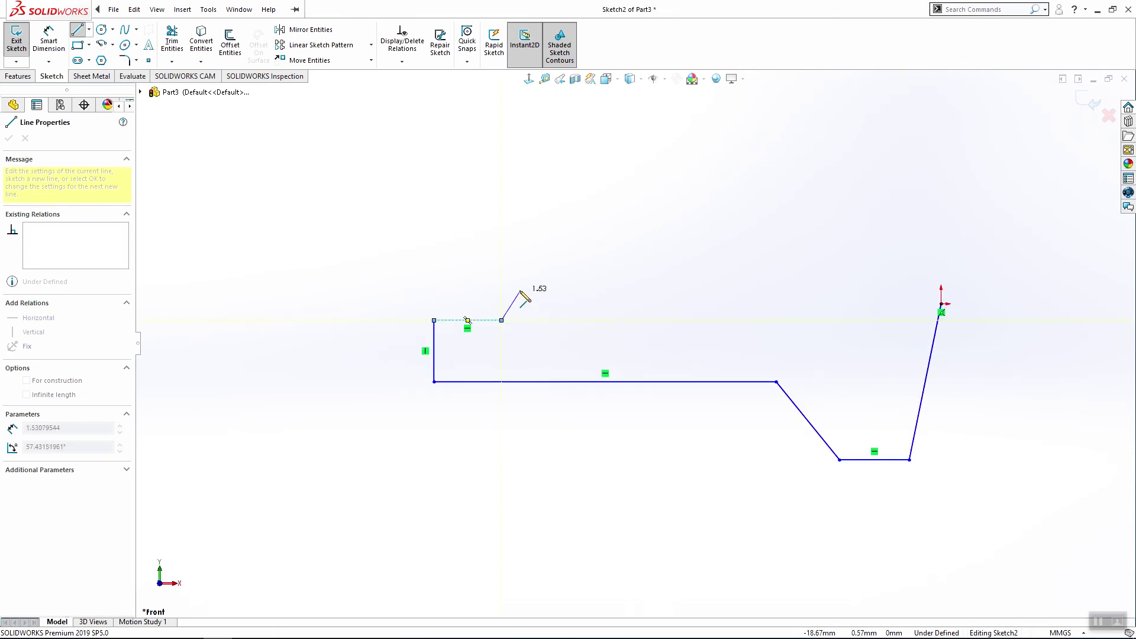
left_click(521, 291)
left_click(521, 305)
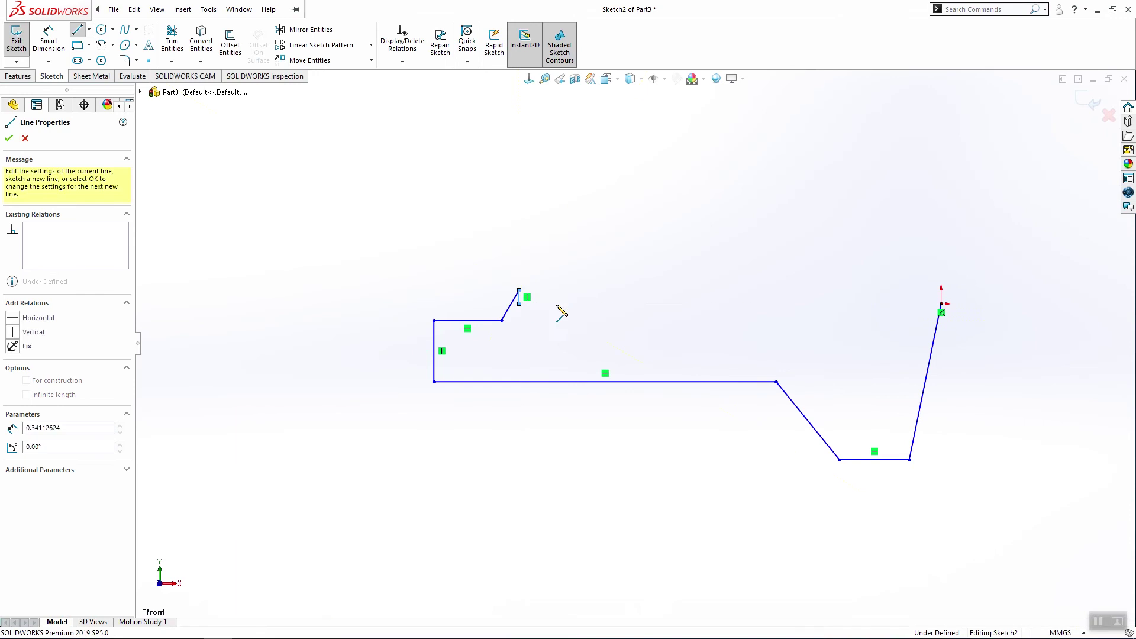
left_click(943, 306)
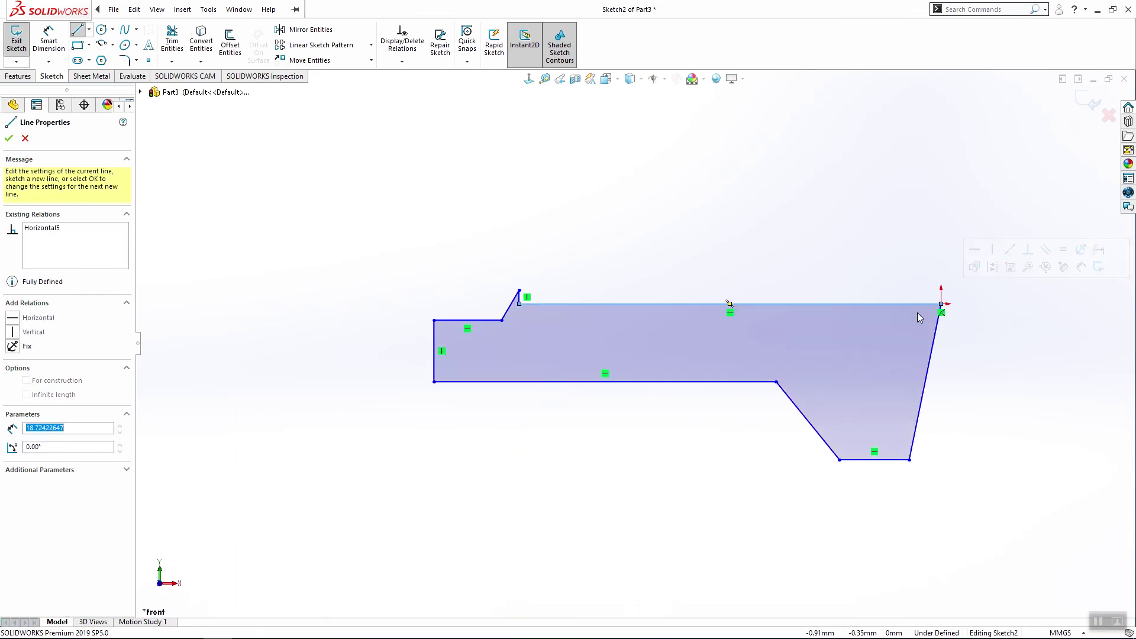
key("Escape")
Step: Dimension the right slant at 85° to the top edge and the height at 8.60
left_click(49, 41)
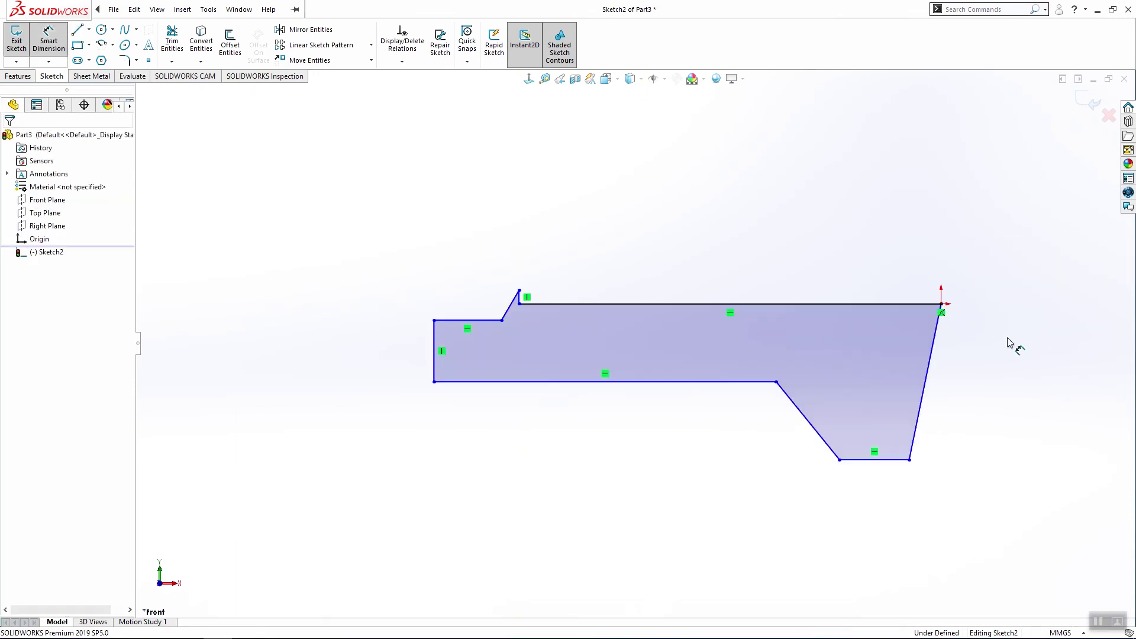
left_click(936, 351)
left_click(893, 305)
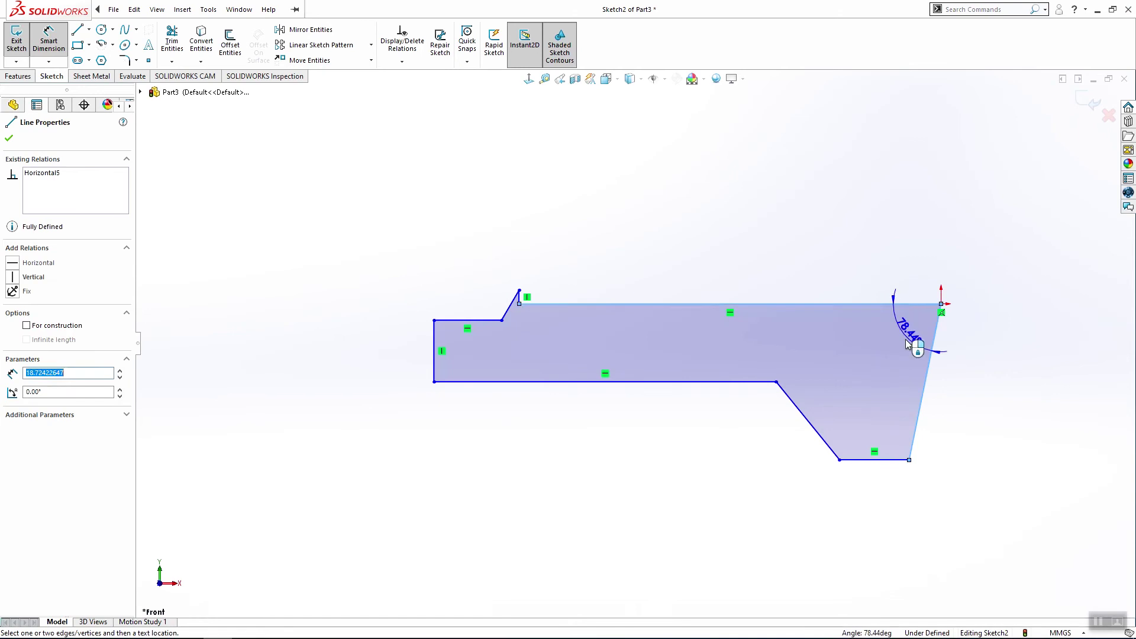
left_click(906, 353)
type("85")
key("Return")
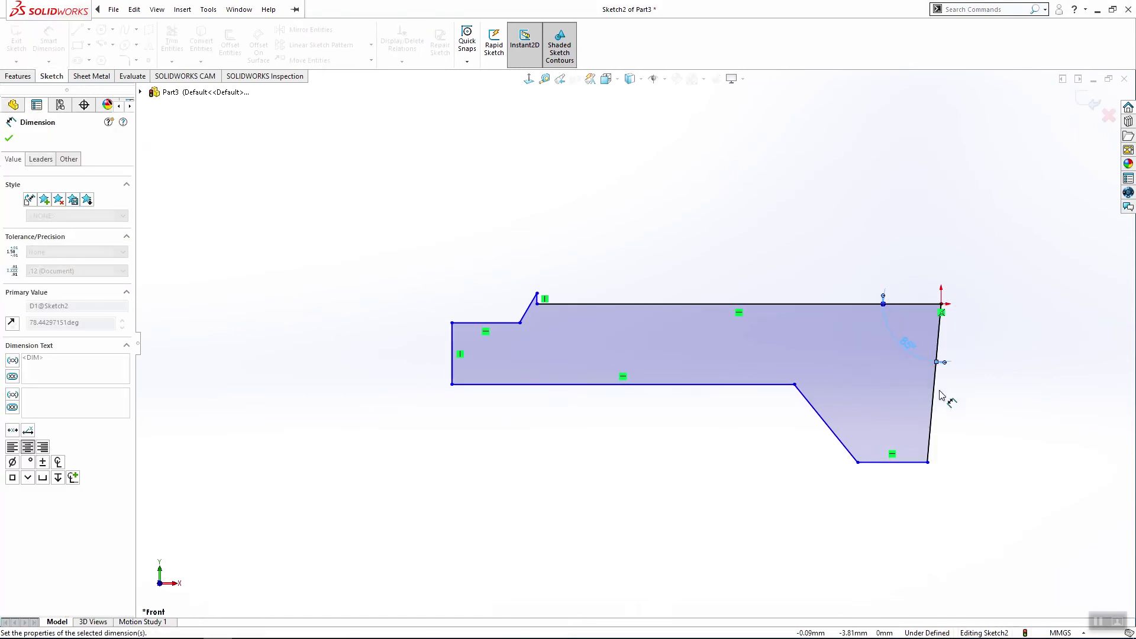
left_click(919, 306)
left_click(928, 462)
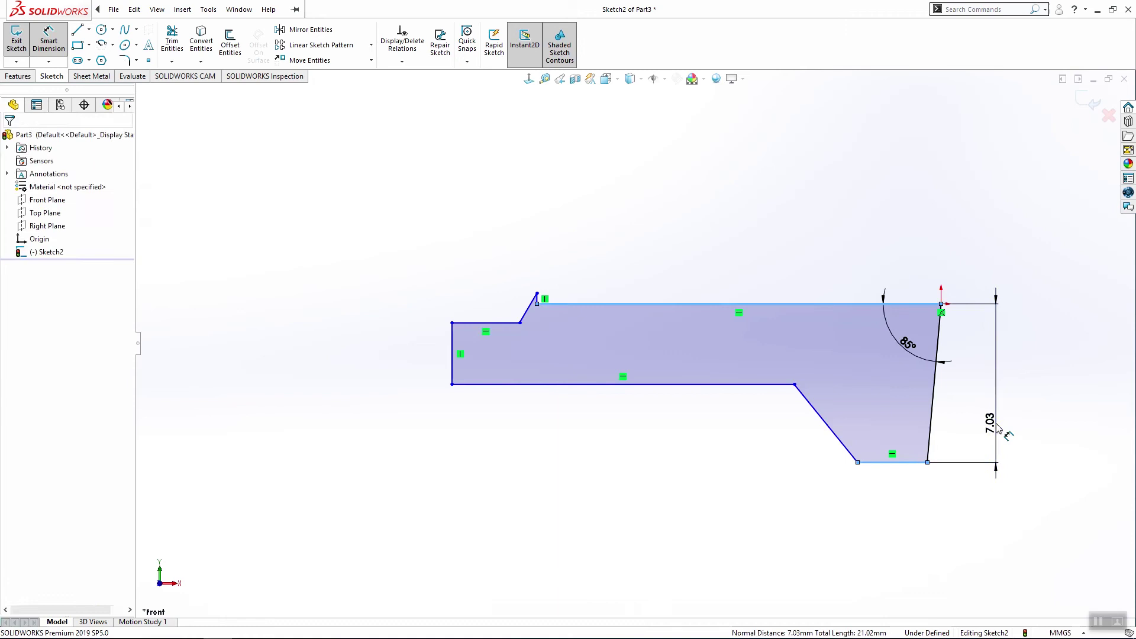
left_click(998, 417)
type("8.6")
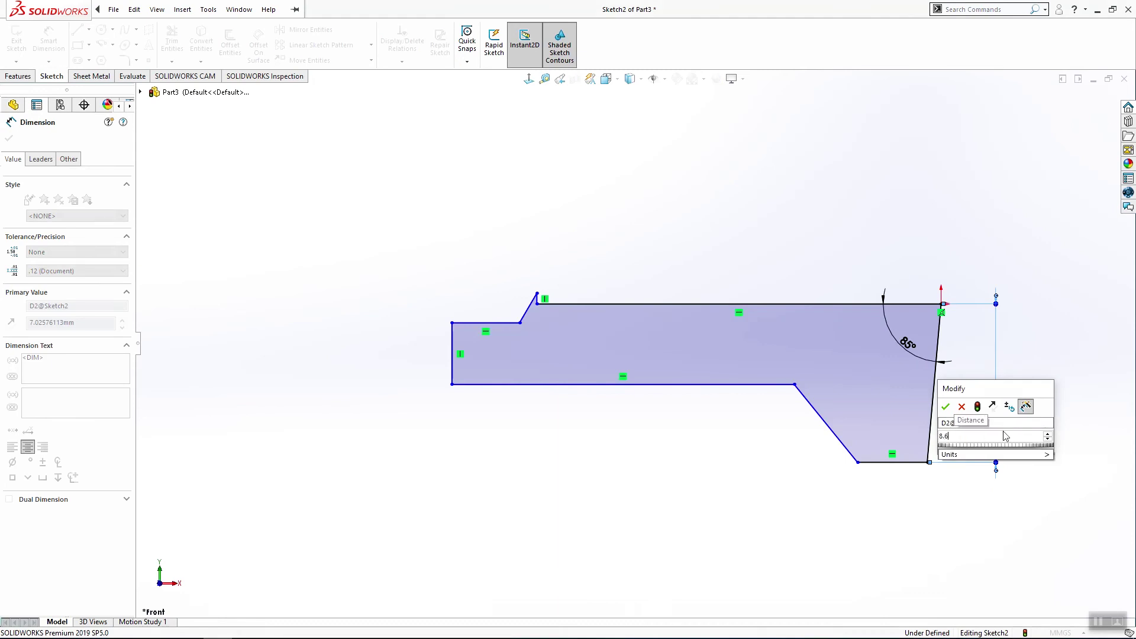
key("Return")
Step: Dimension the bottom edge at 2.00 and the lower slant at 108°
left_click(920, 498)
left_click(907, 551)
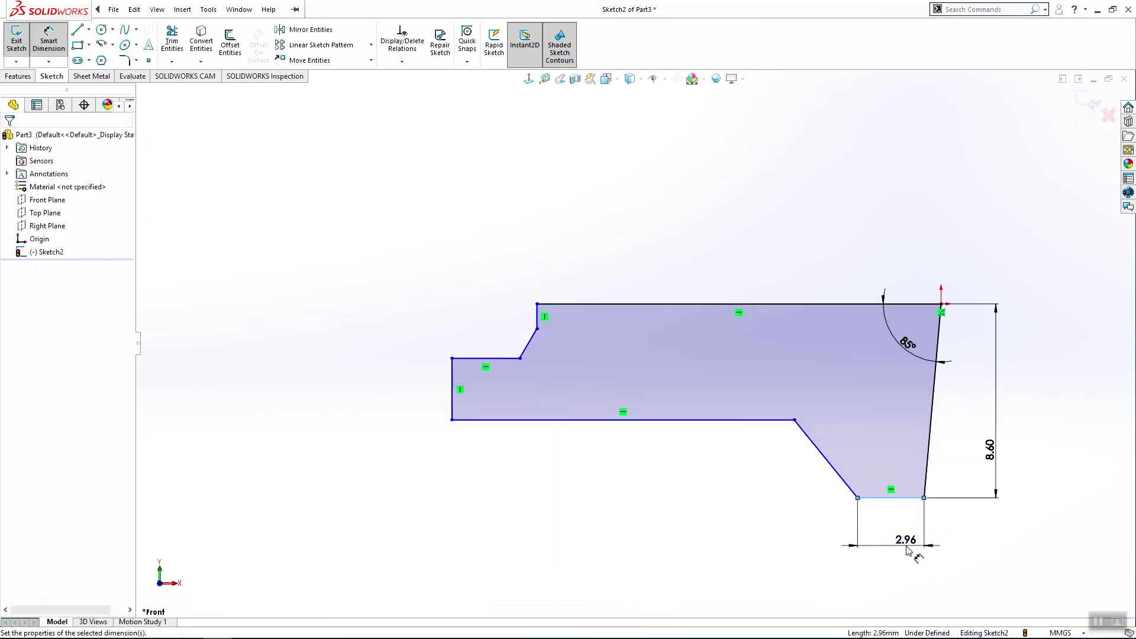
type("2")
key("Return")
left_click(858, 477)
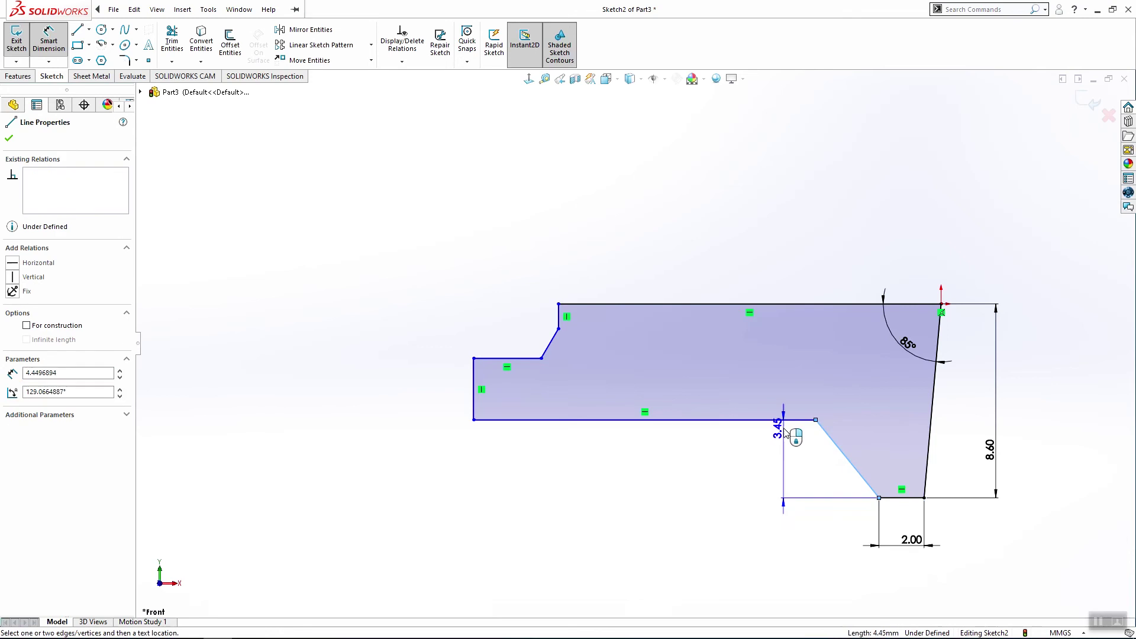
left_click(784, 423)
left_click(785, 475)
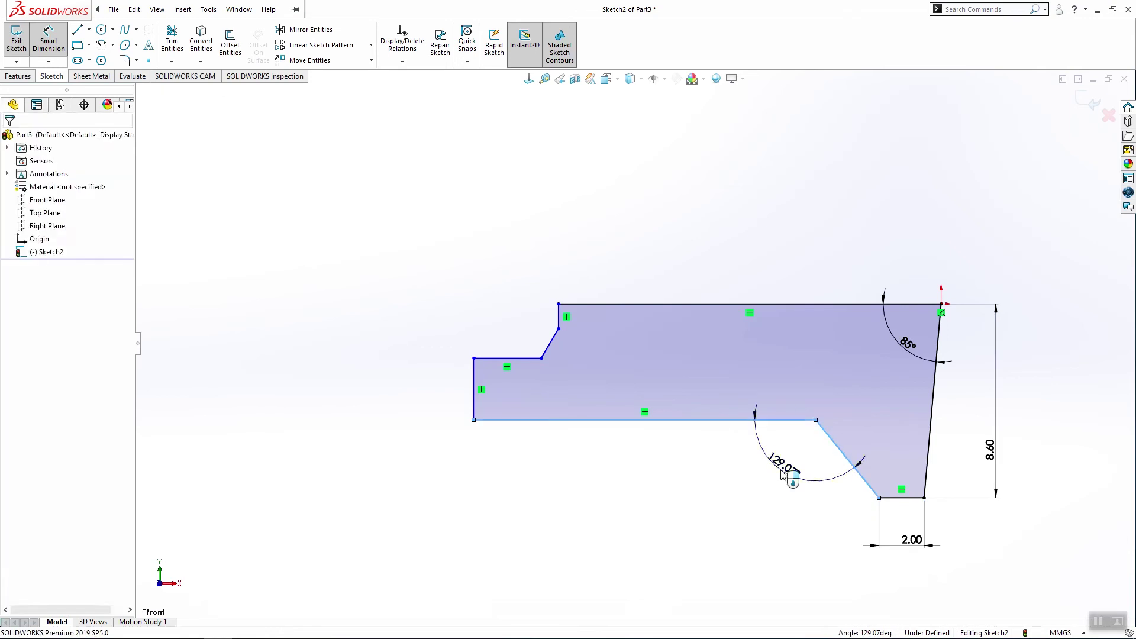
type("108")
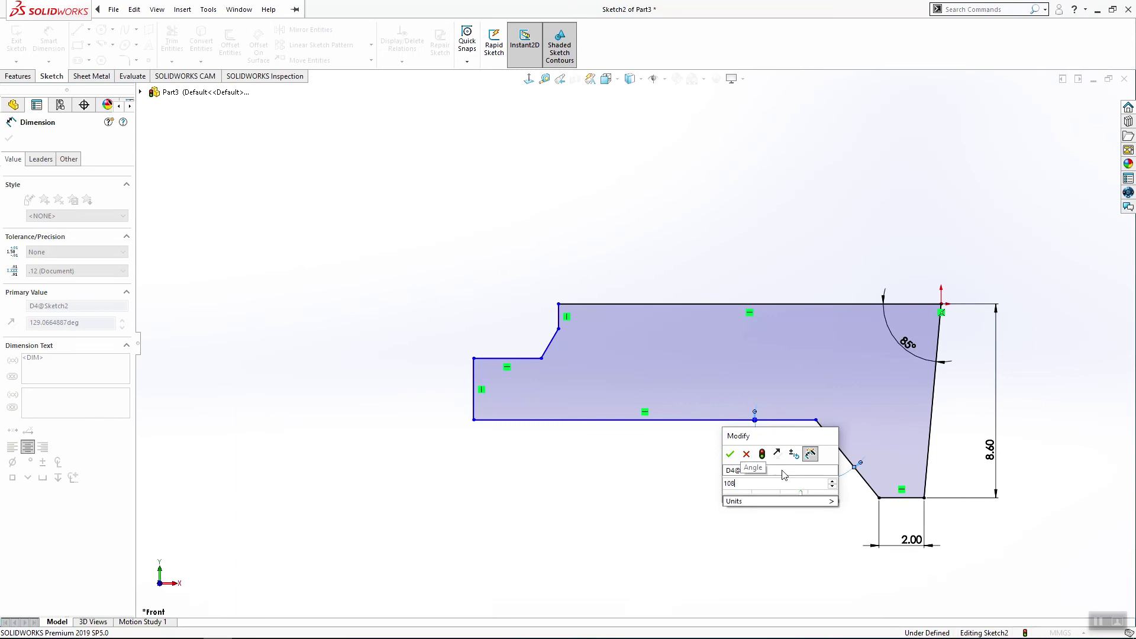
key("Return")
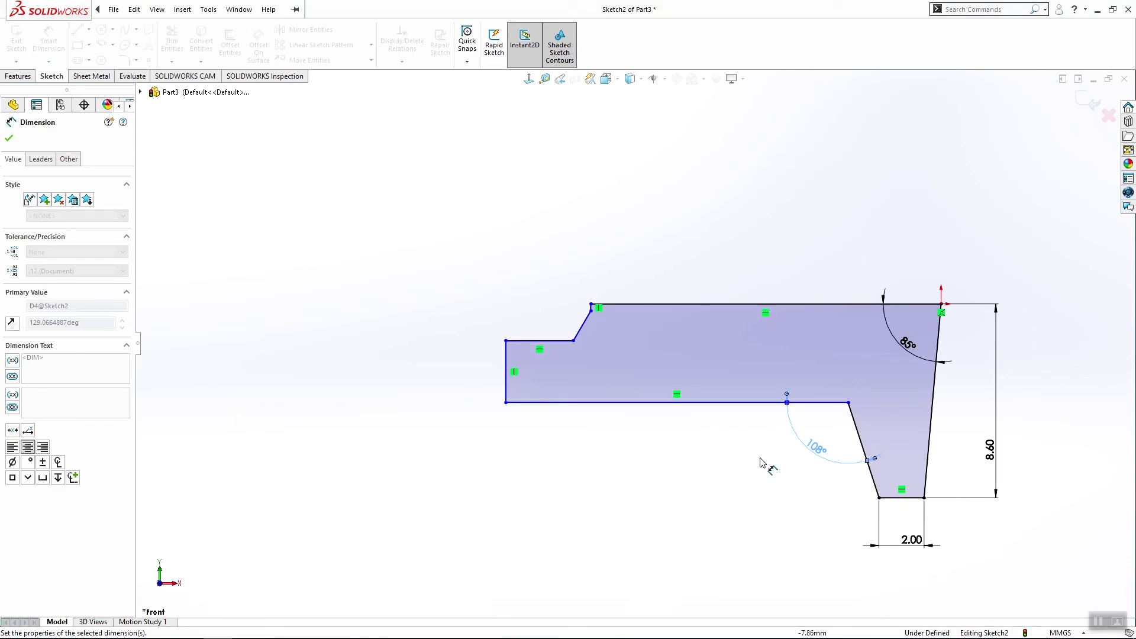
Step: Drag the step's corner points upward to reshape the left end
left_click(592, 305)
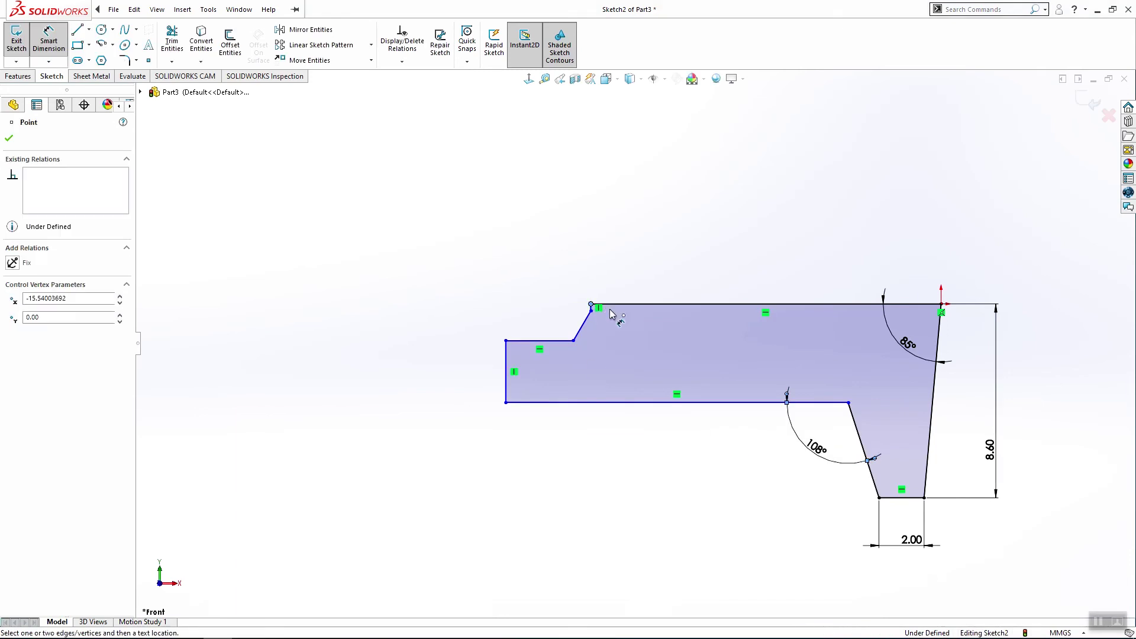
left_click_drag(592, 306, 600, 298)
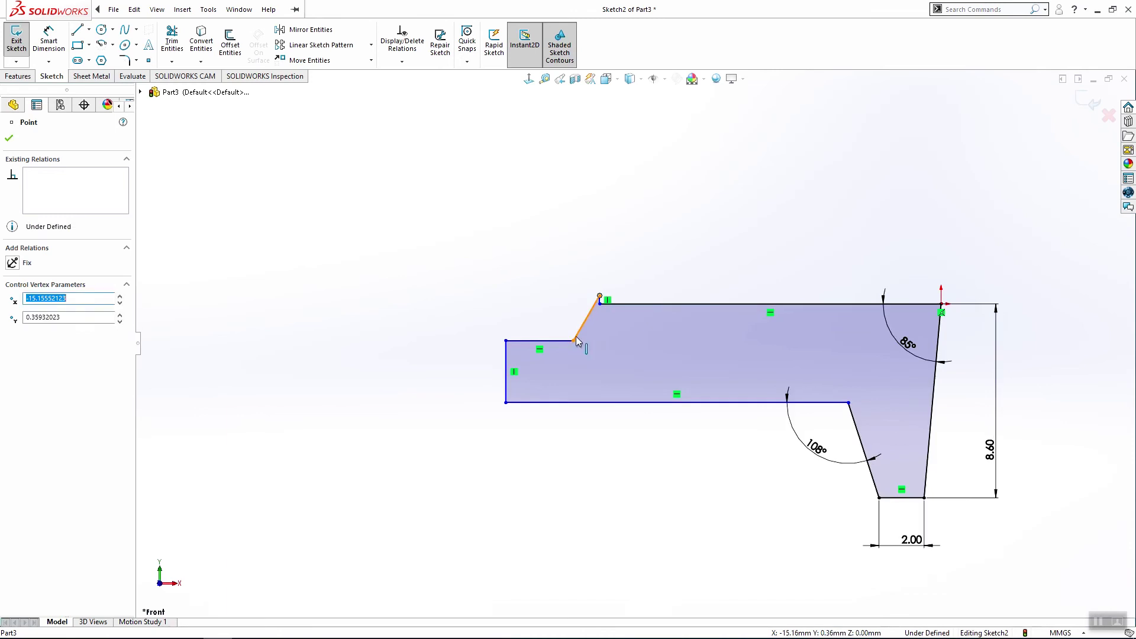
left_click_drag(576, 343, 582, 313)
key("Escape")
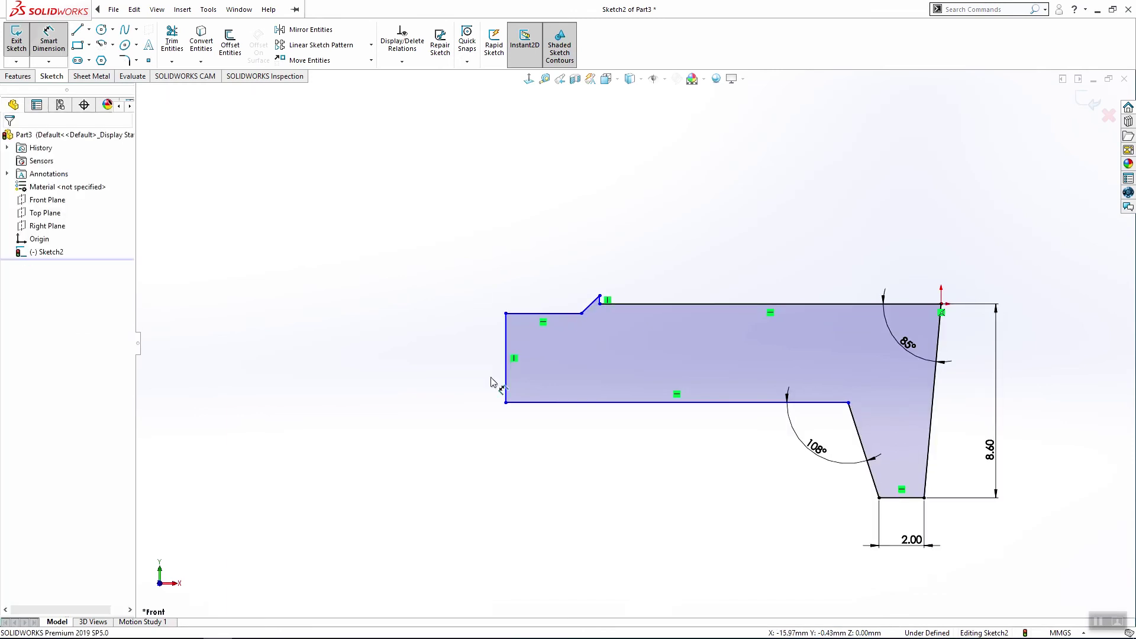
Step: Dimension the left edge height at 2.70 and the vertical distance at 3.30
left_click(489, 371)
left_click(436, 369)
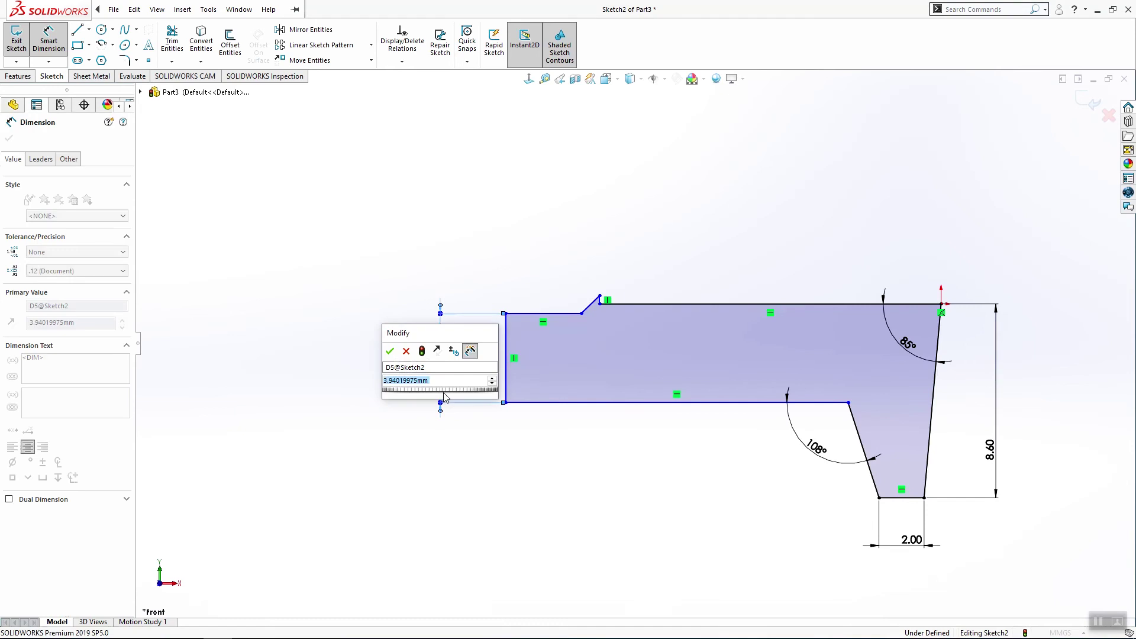
type("3")
key("Return")
left_click(667, 306)
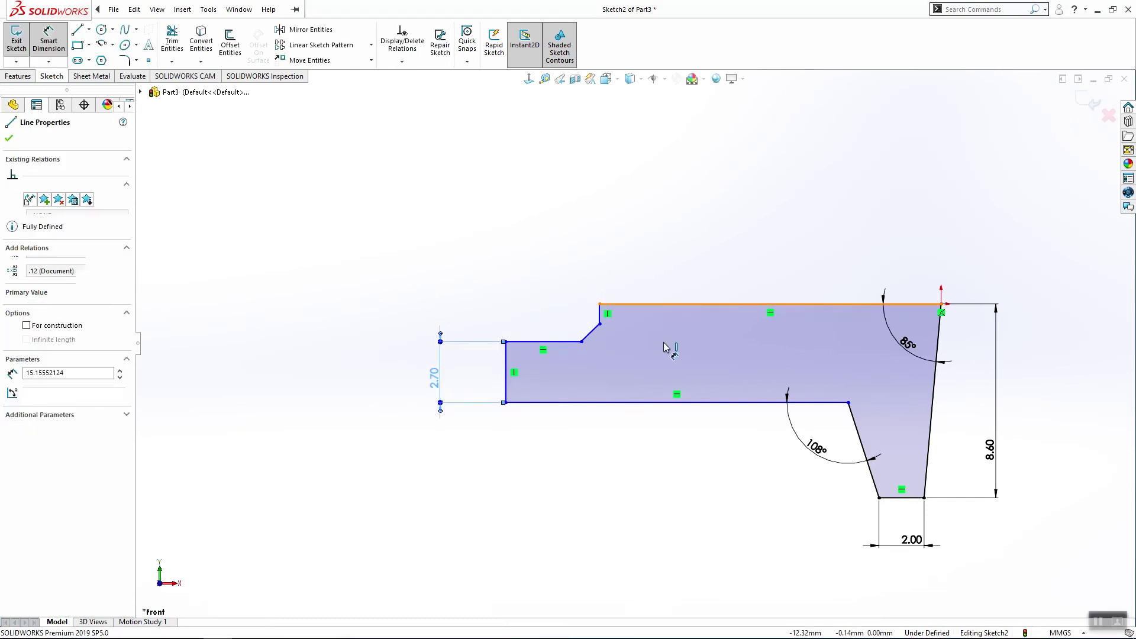
left_click(672, 402)
left_click(677, 449)
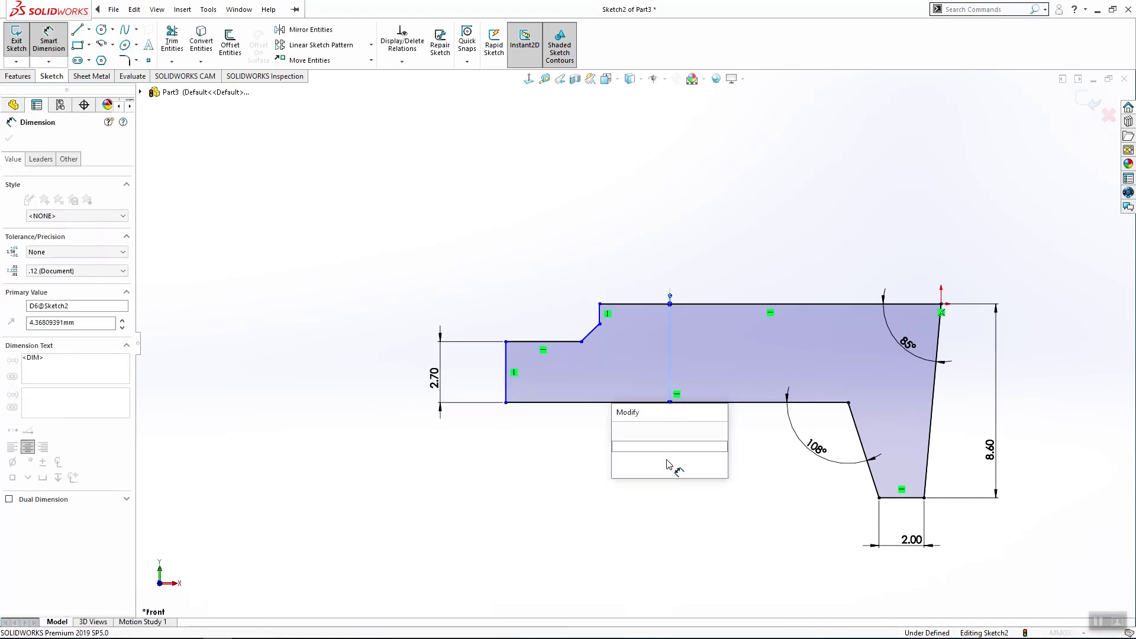
type("3.3")
key("Return")
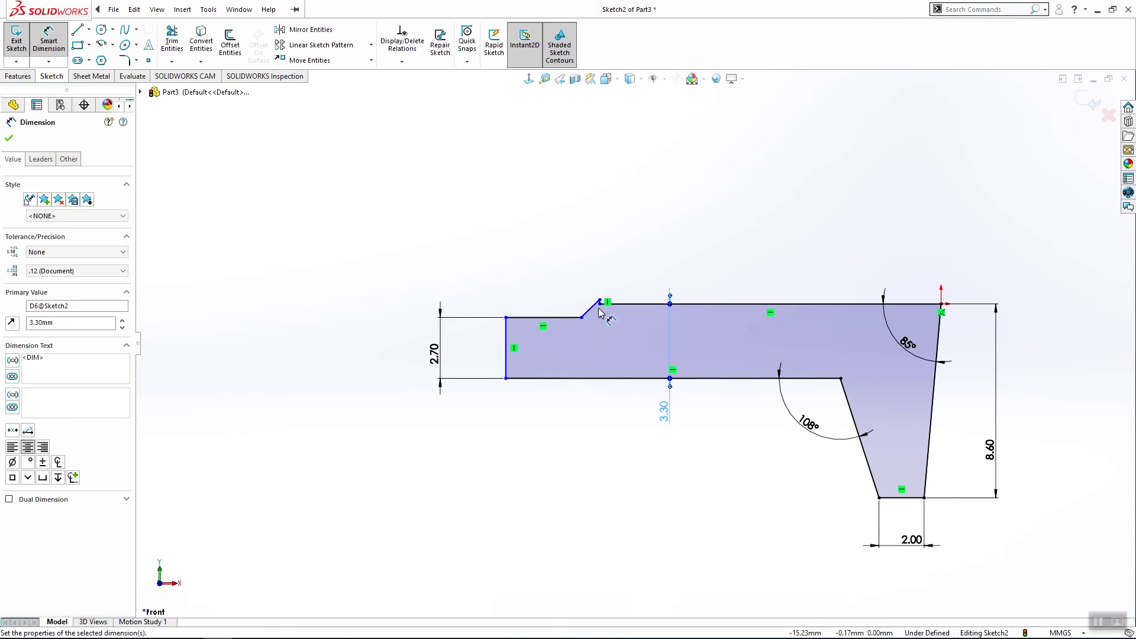
Step: Dimension the overall profile length at 26.00
left_click(506, 347)
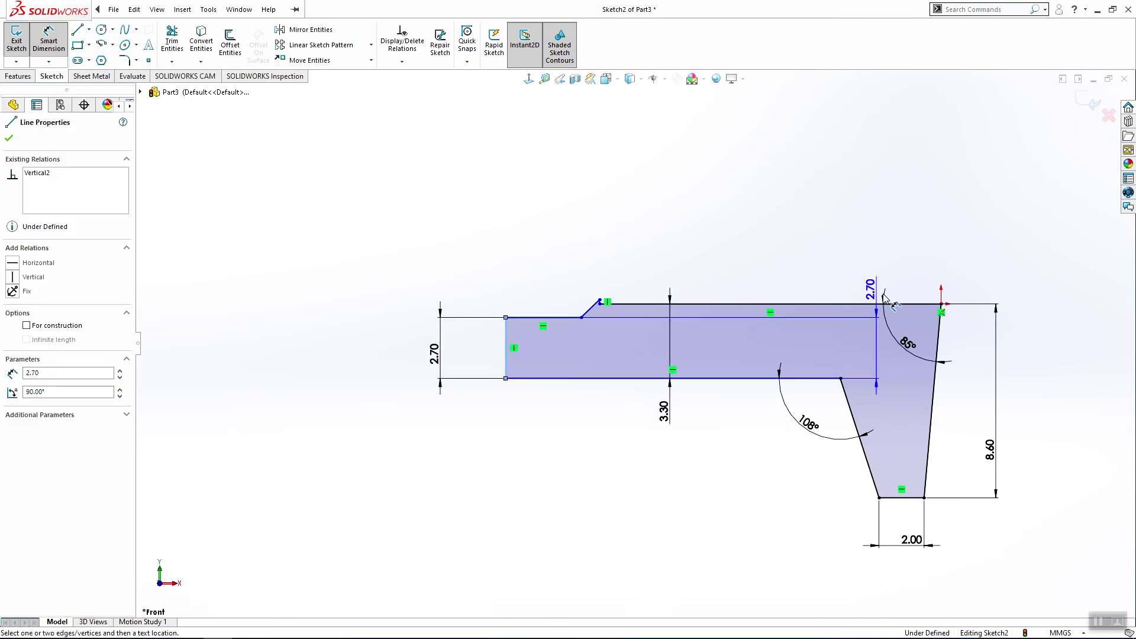
left_click(941, 306)
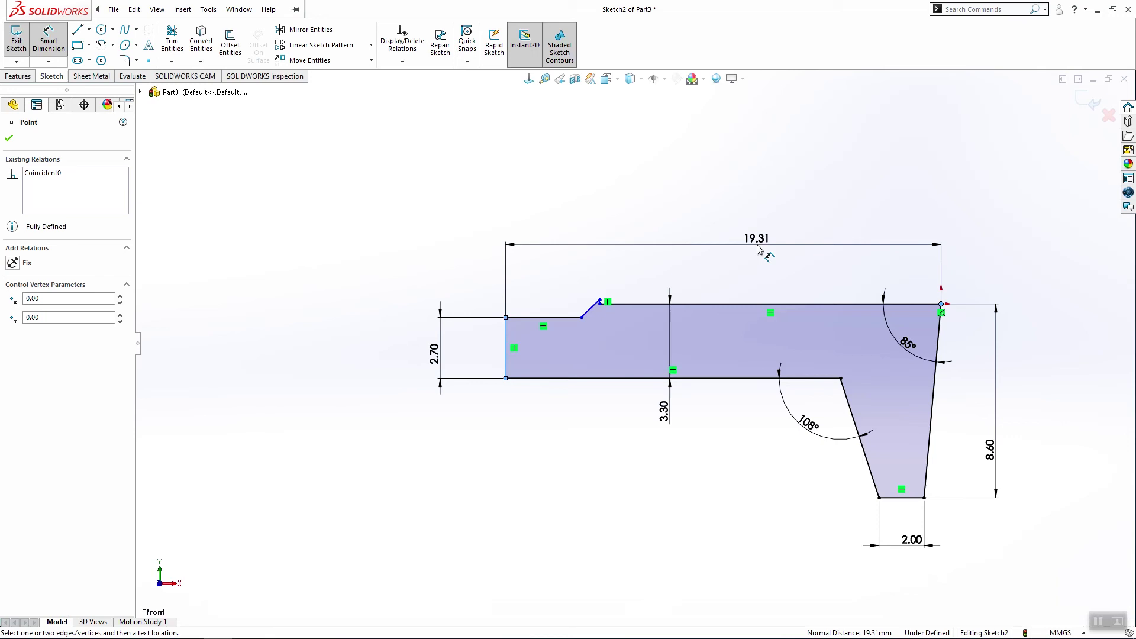
left_click(760, 251)
type("26")
key("Return")
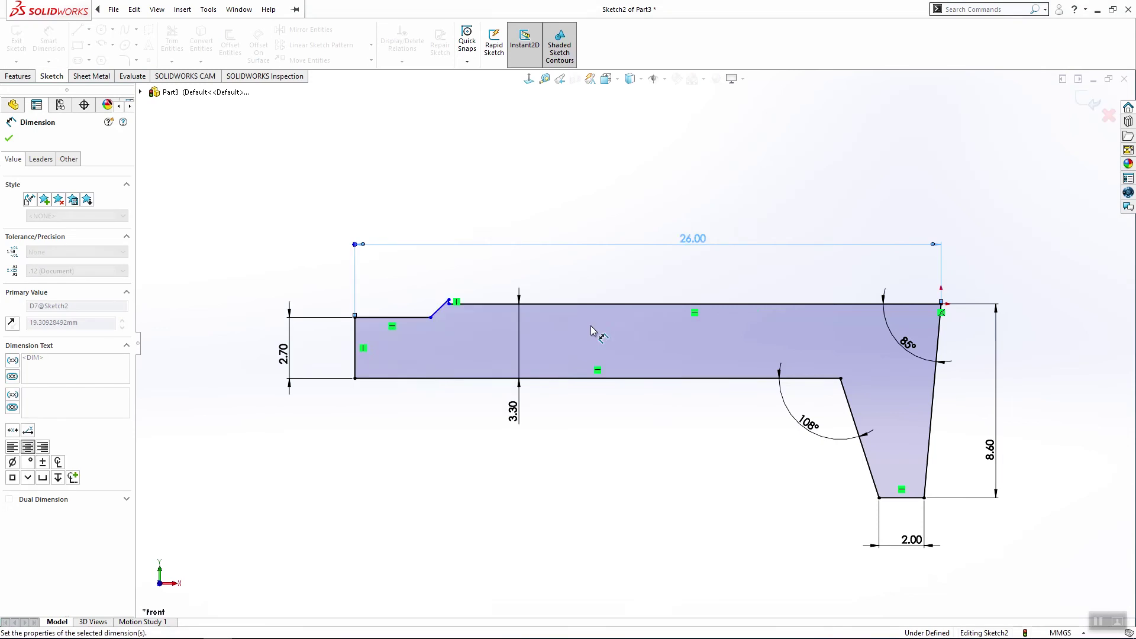
scroll(404, 321, "down", 2)
scroll(473, 328, "down", 2)
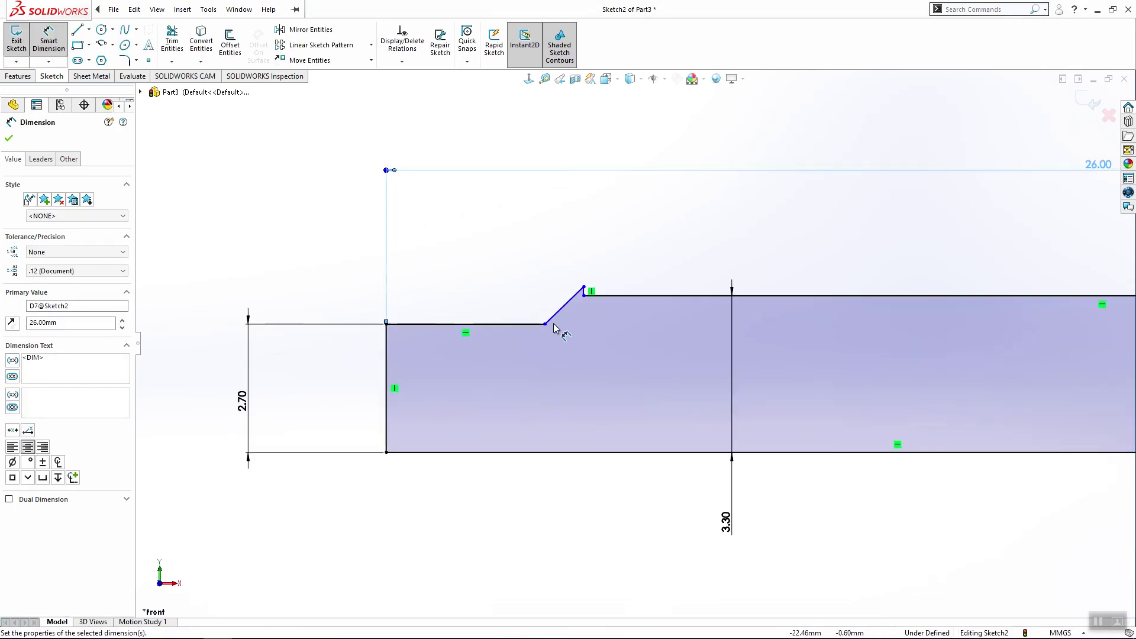
scroll(407, 334, "down", 1)
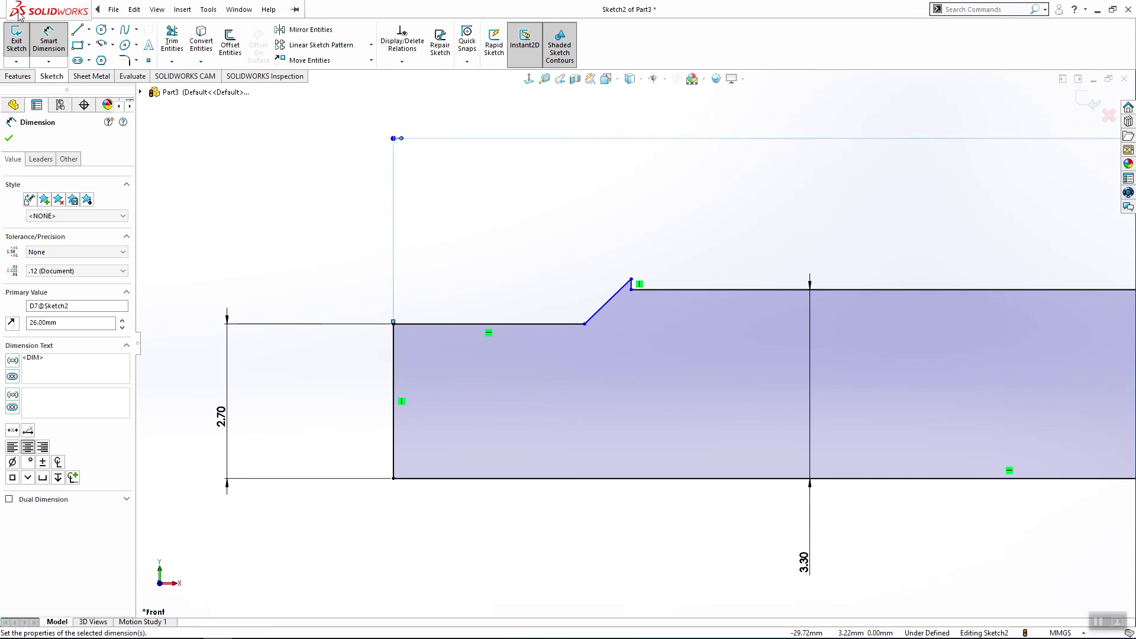
Step: Draw a short vertical riser at the step and trim away the old slanted edge
left_click(78, 29)
key("Escape")
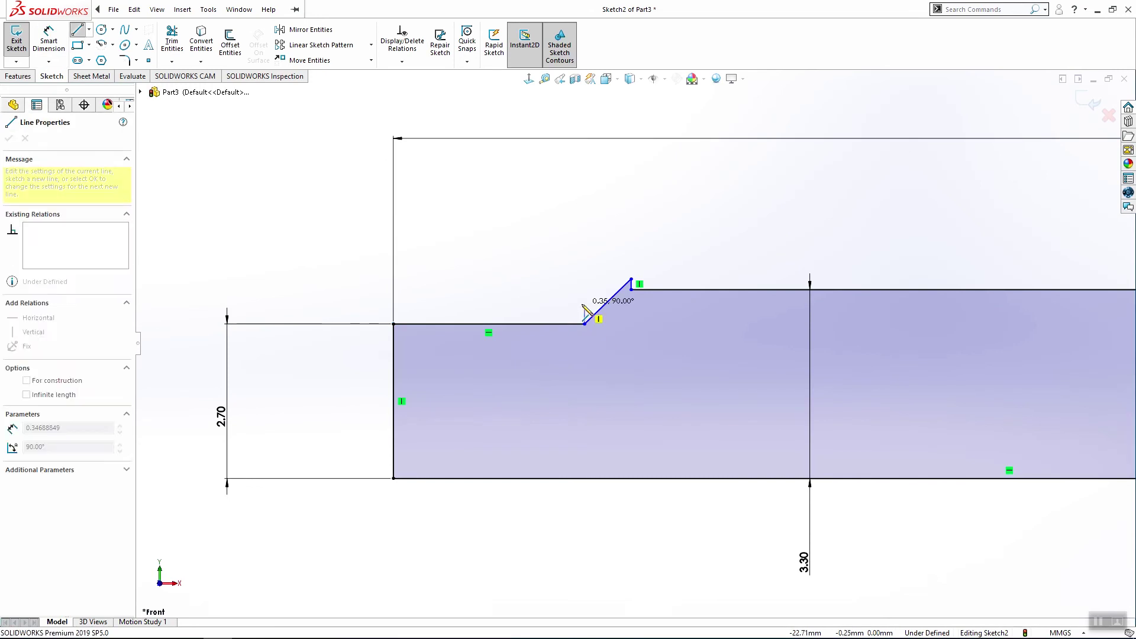
left_click(77, 30)
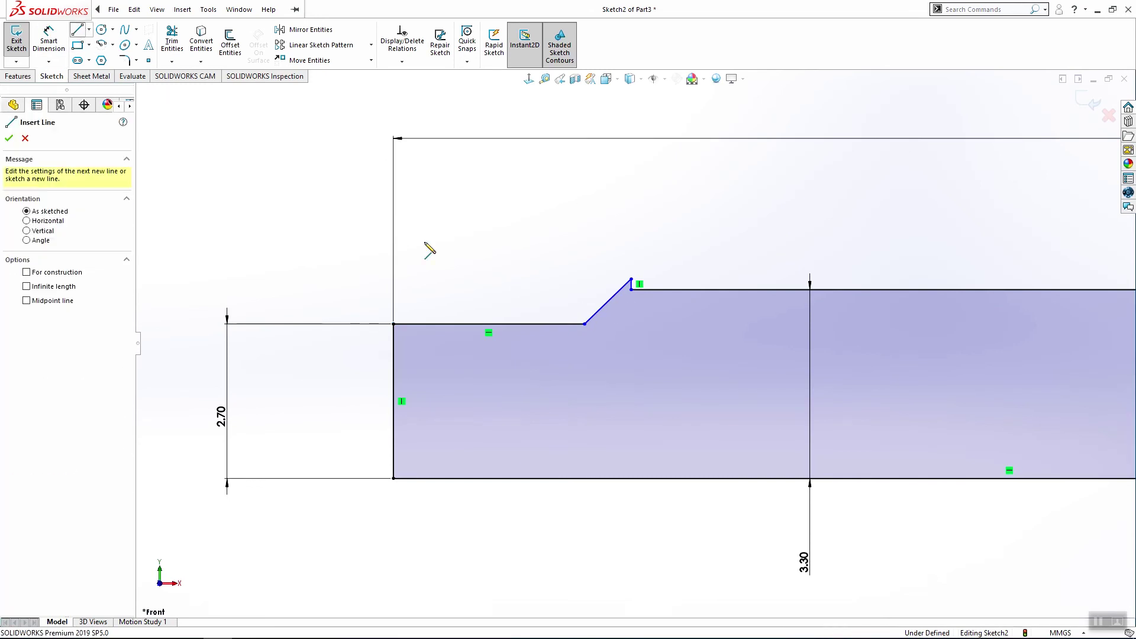
left_click(584, 325)
key("Escape")
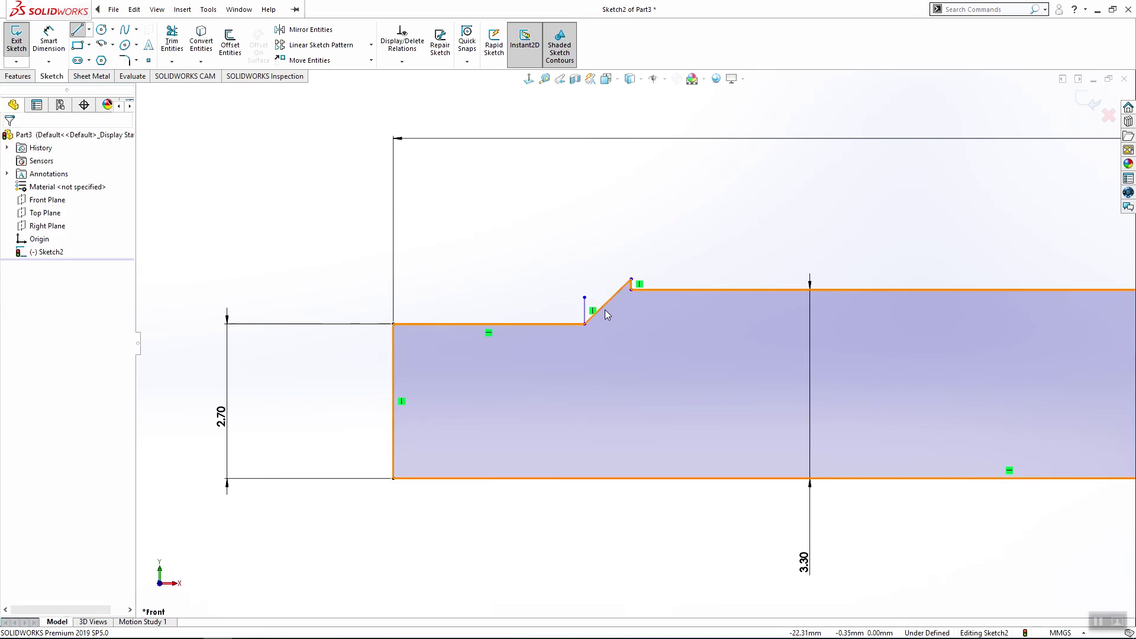
scroll(605, 310, "down", 3)
key("t")
key("Escape")
Step: Draw a new ramp line from the riser top and raise its upper corner
left_click(77, 29)
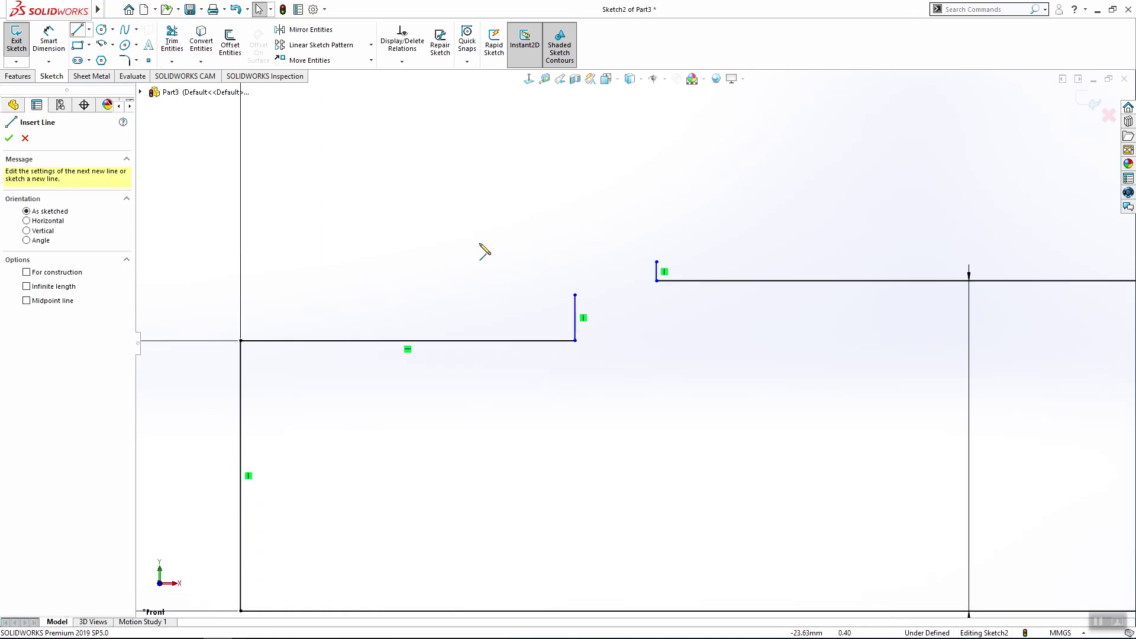
left_click(575, 295)
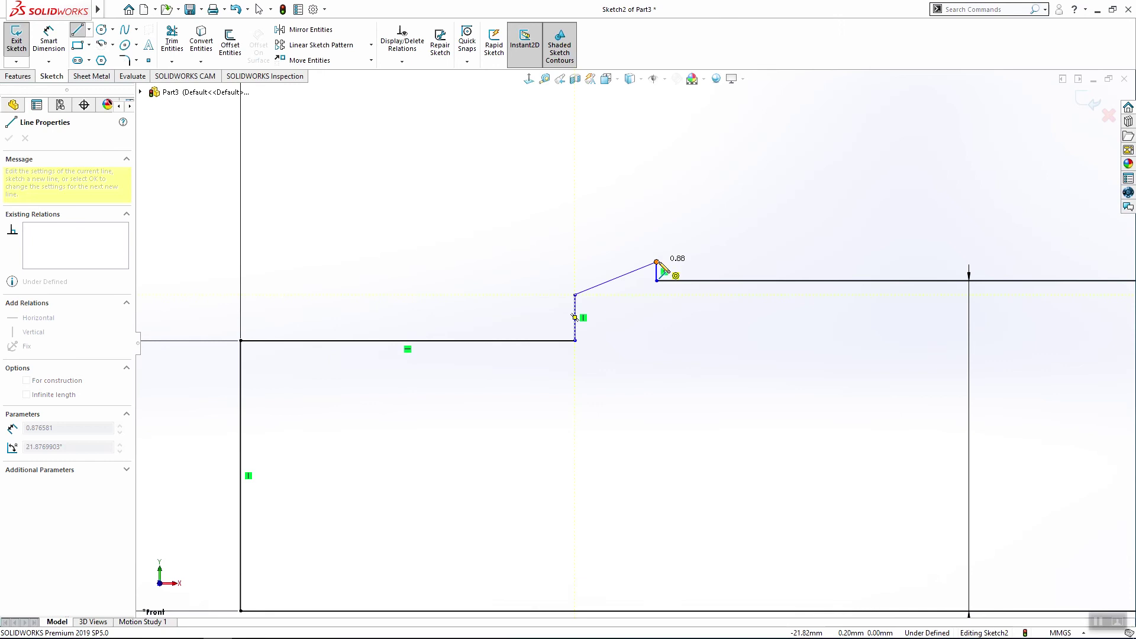
left_click(658, 263)
key("Escape")
left_click_drag(657, 264, 648, 218)
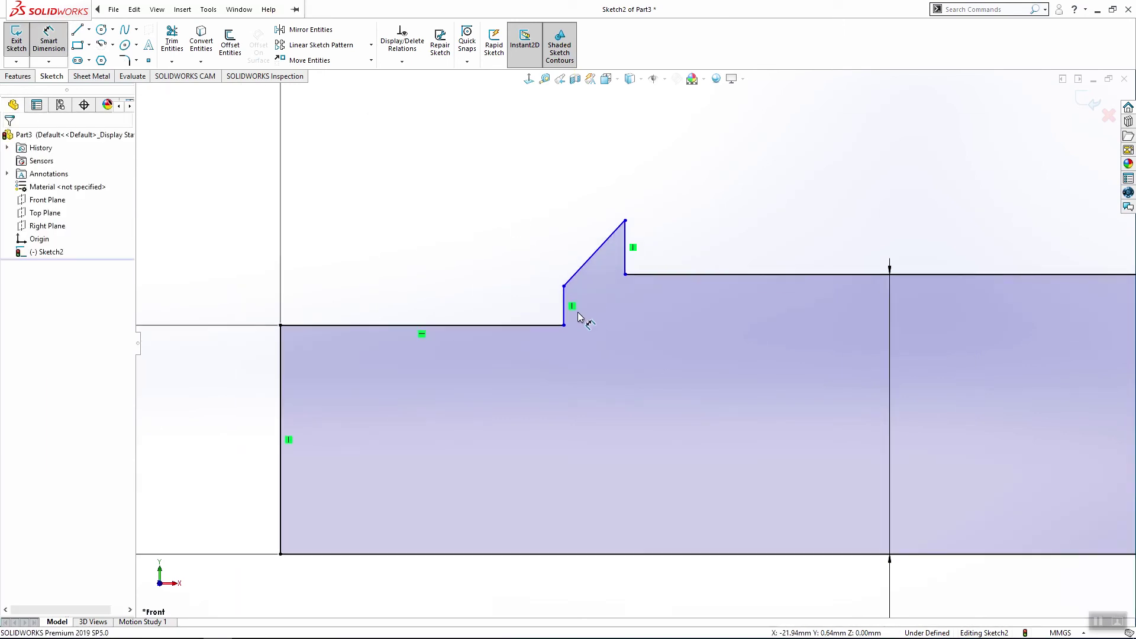
Step: Dimension the riser height at 0.60 and the ramp width at 1.20
left_click(564, 307)
left_click(528, 303)
type("6")
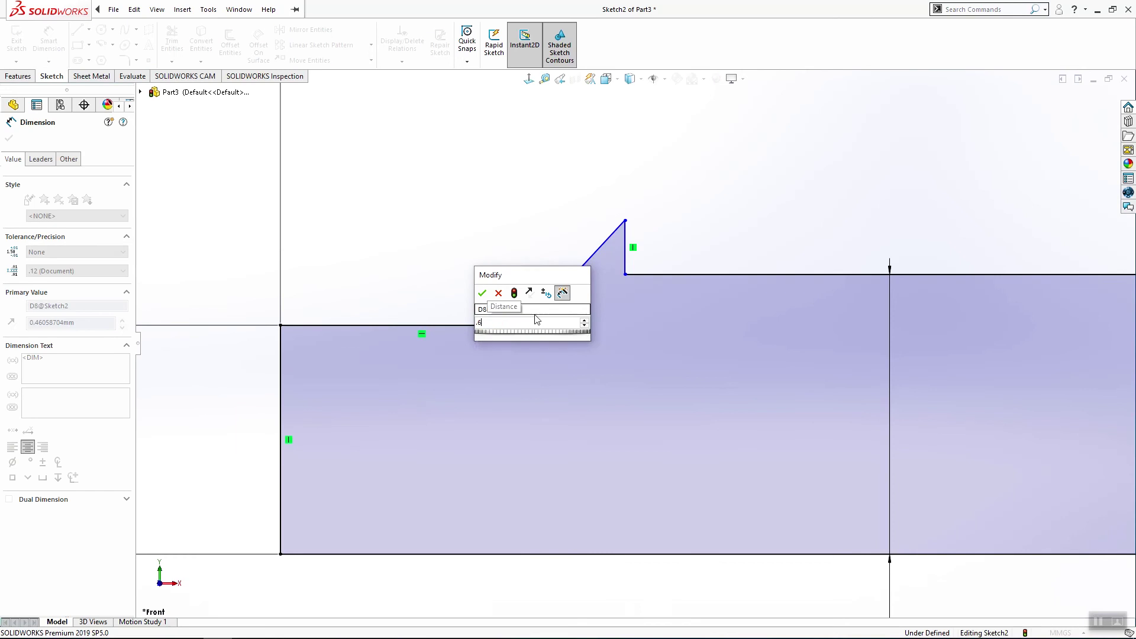
key("Return")
left_click(626, 244)
left_click(564, 284)
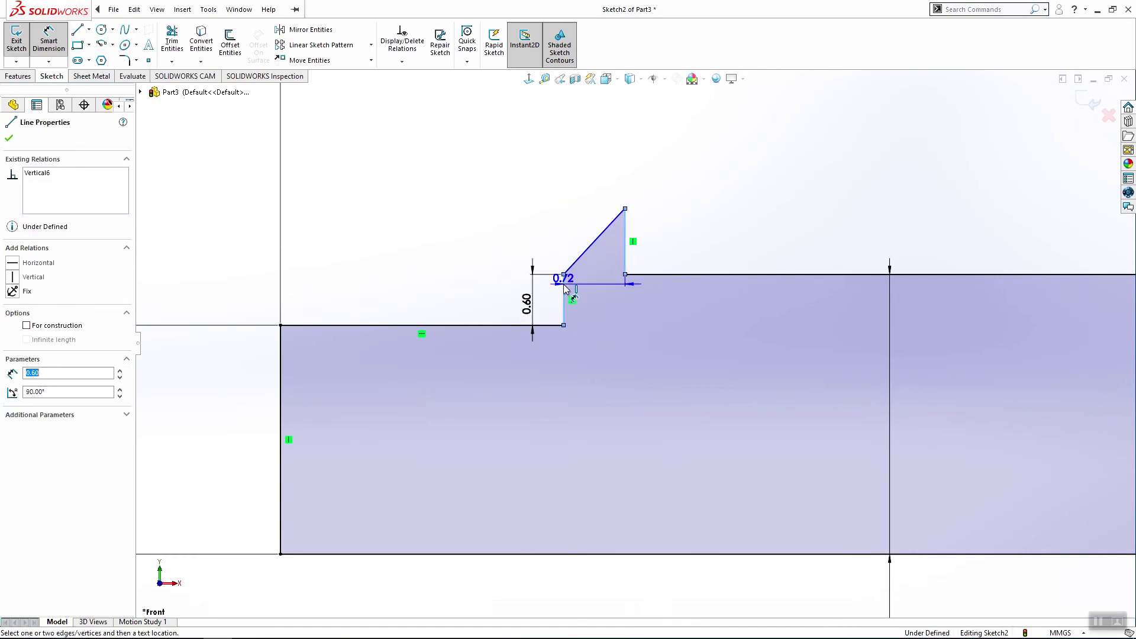
left_click(581, 190)
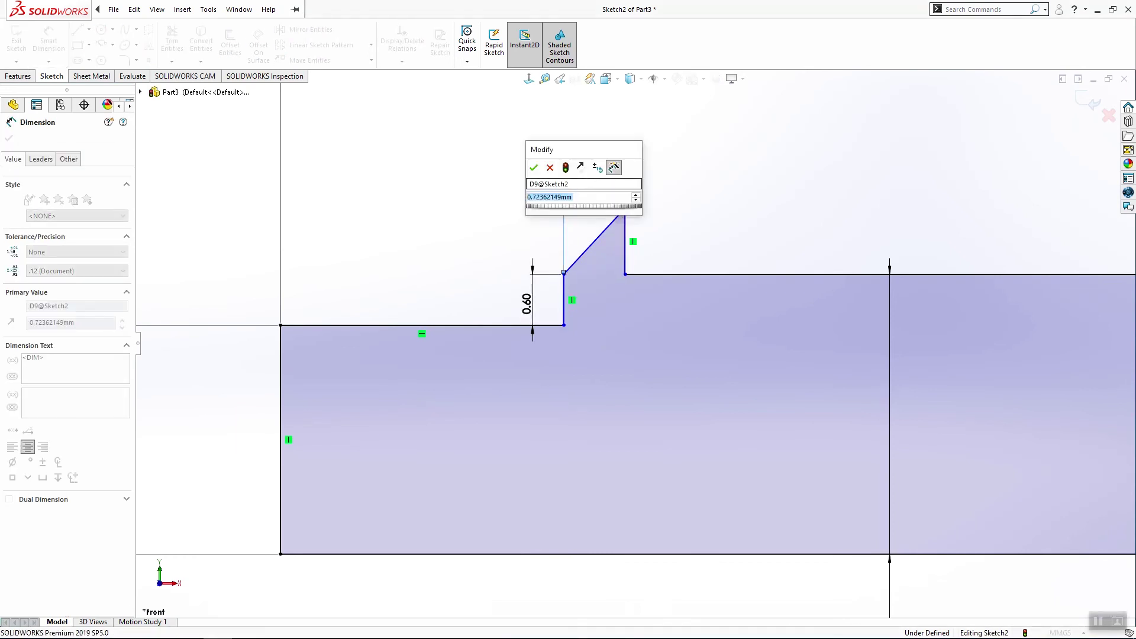
type("1.2")
key("Return")
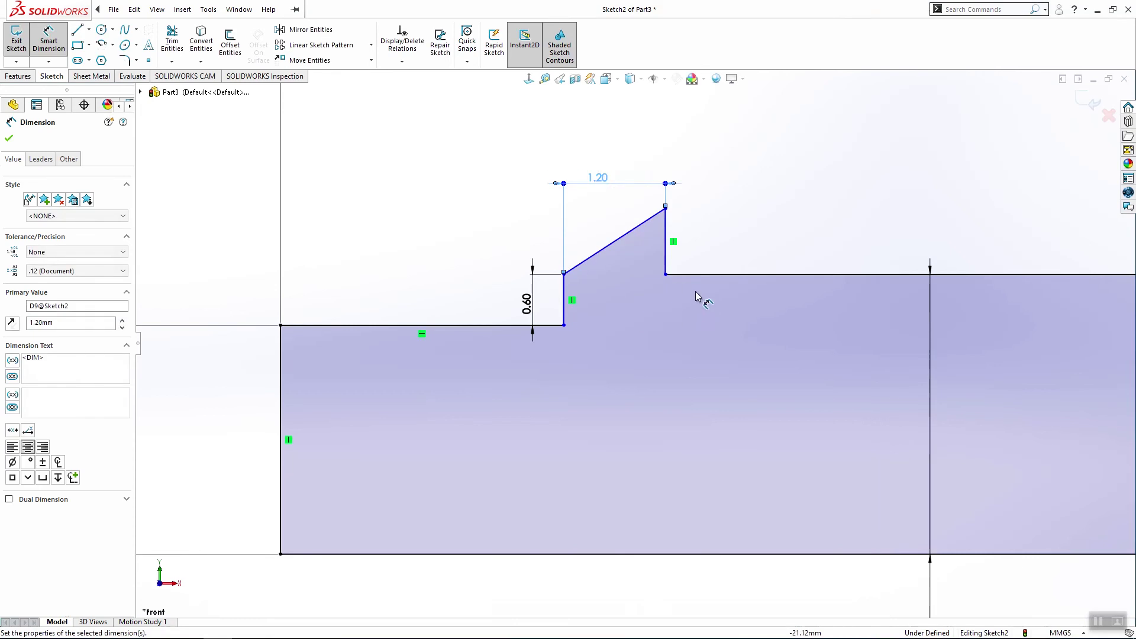
Step: Dimension the step height at 0.80 and the riser's distance from the left edge at 3.60
left_click(668, 211)
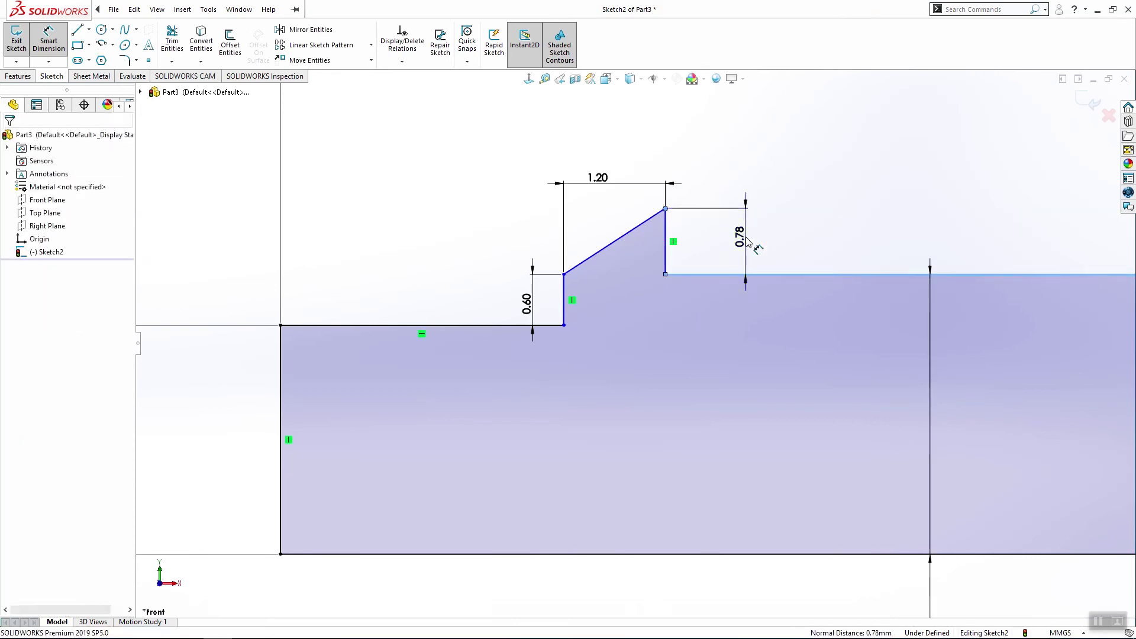
left_click(745, 239)
type("8")
key("Return")
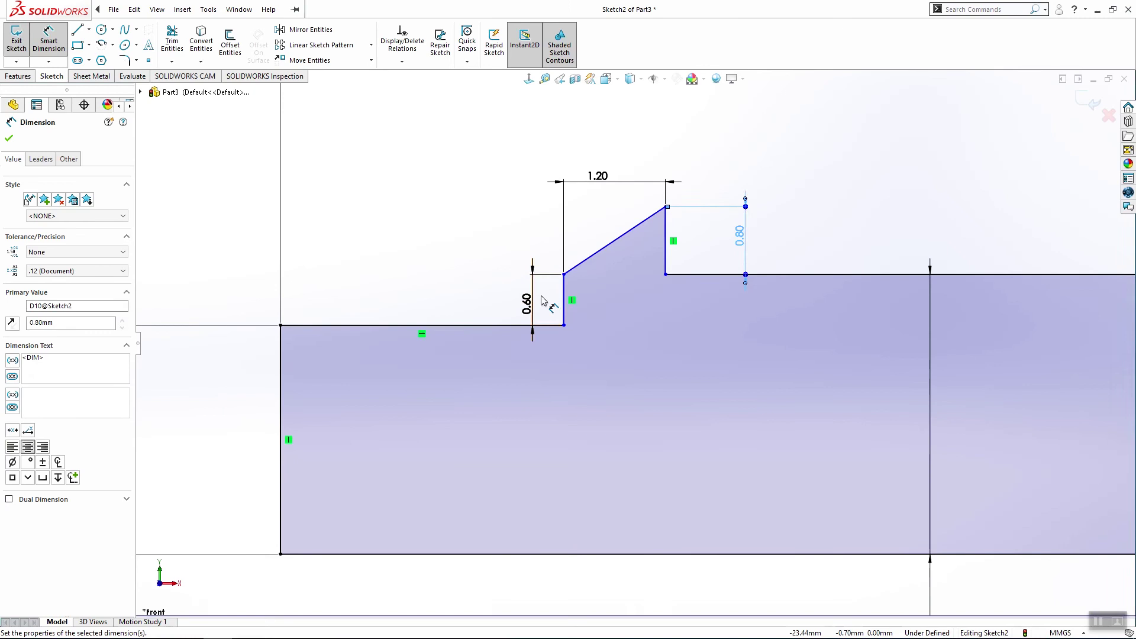
left_click(564, 306)
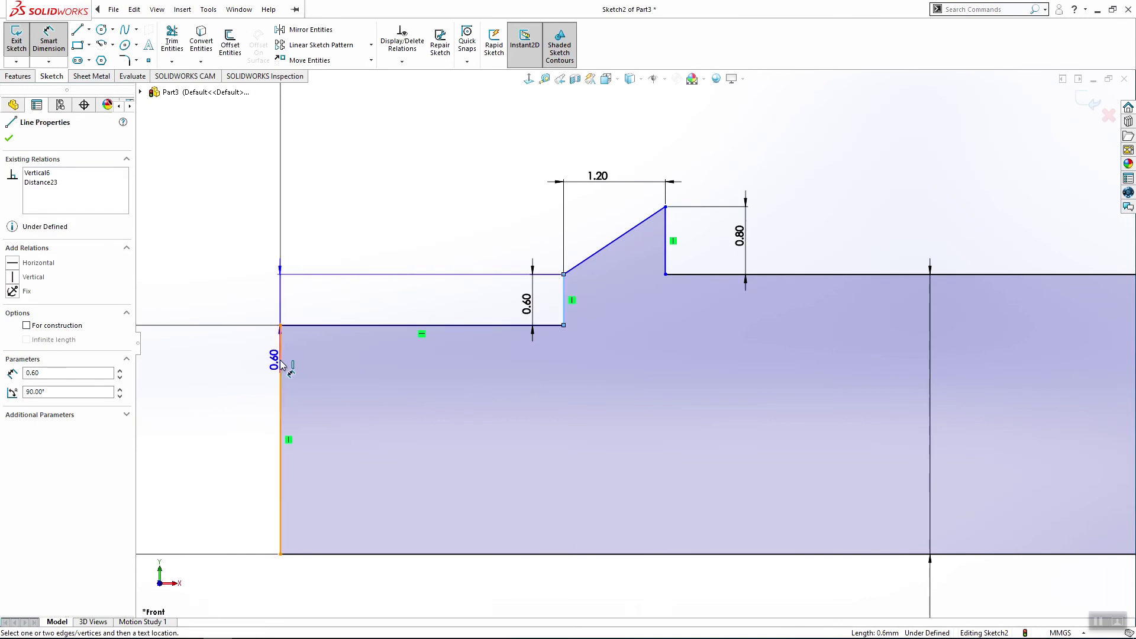
left_click(280, 362)
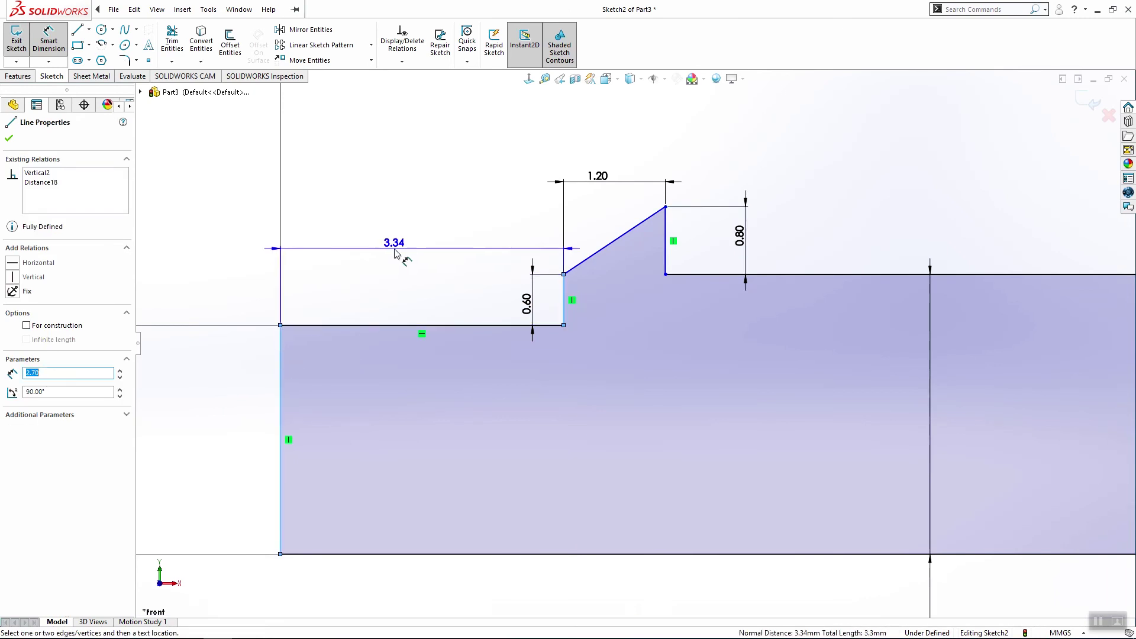
left_click(397, 255)
type("3.6")
key("Return")
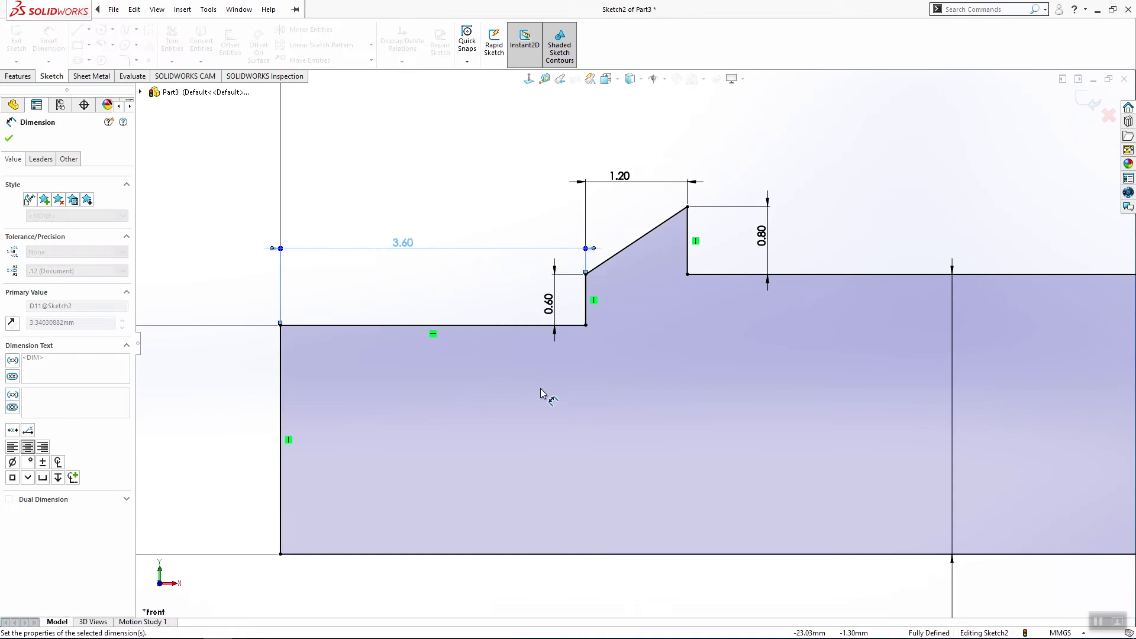
scroll(596, 426, "up", 3)
scroll(597, 427, "up", 3)
key("Escape")
scroll(1003, 433, "up", 2)
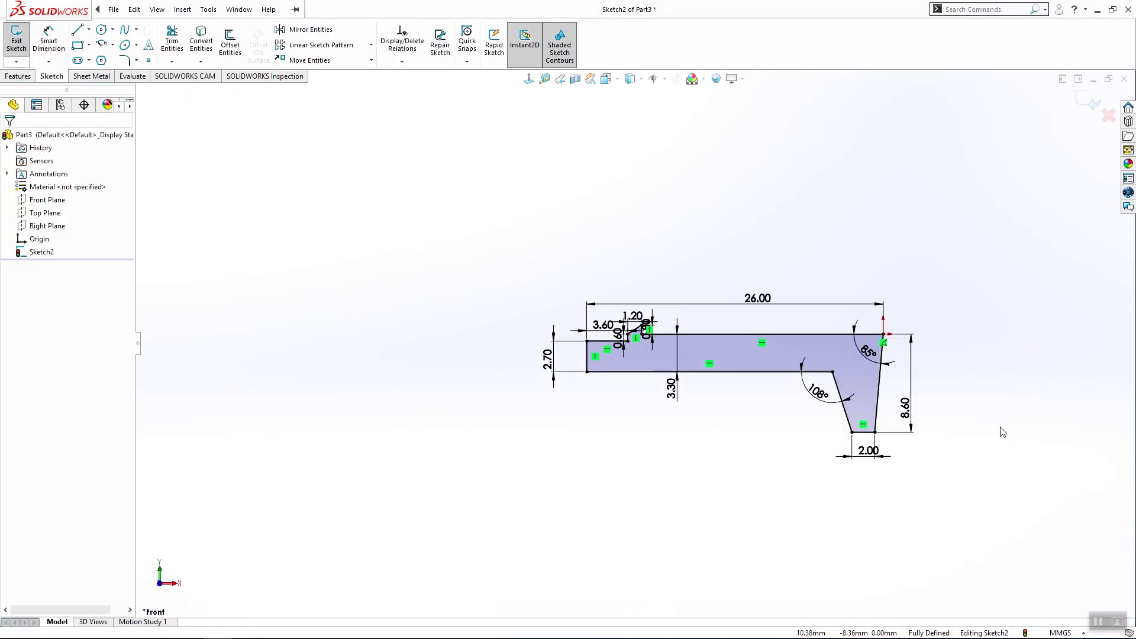
scroll(901, 384, "down", 1)
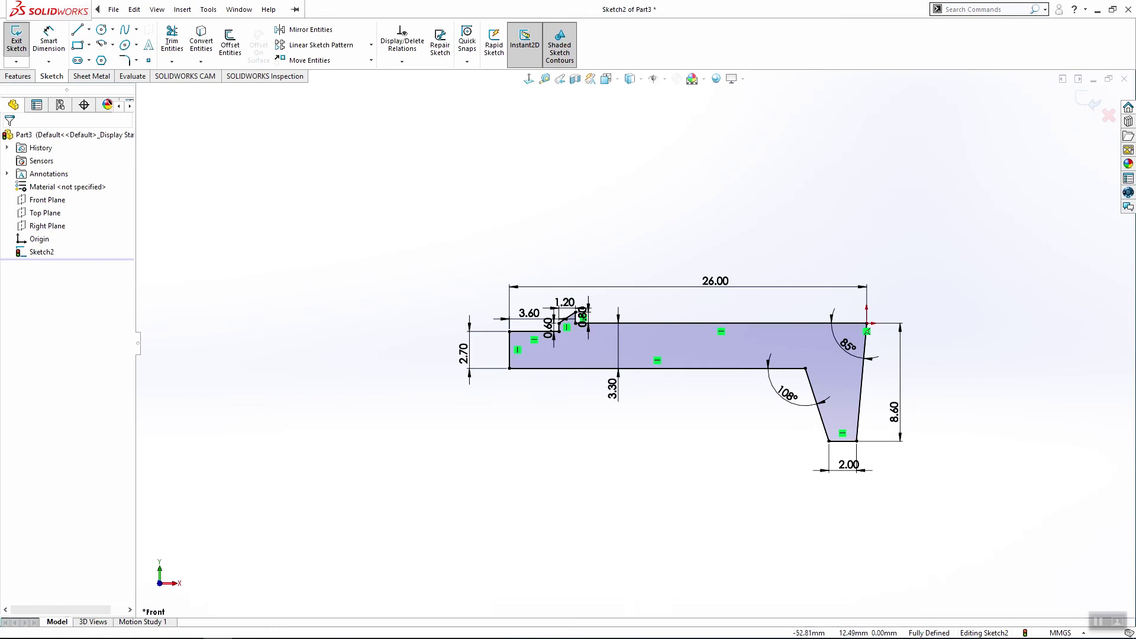
Step: Extrude the cover profile 9 mm into Boss-Extrude1 and orbit to inspect the solid
left_click(17, 77)
left_click(19, 43)
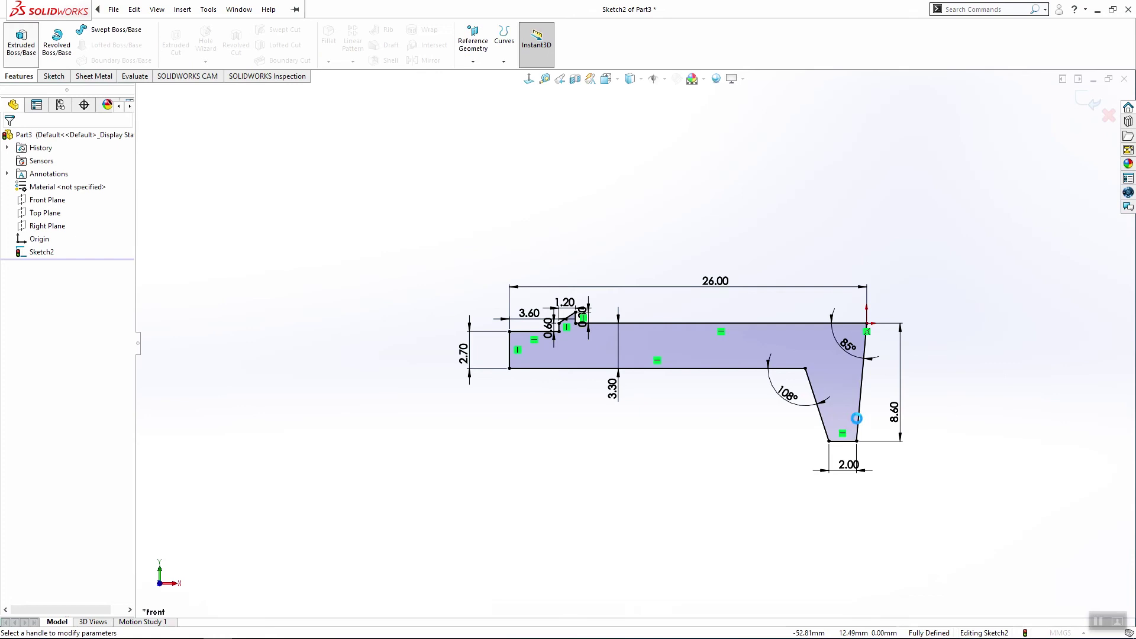
middle_click_drag(876, 426, 310, 338)
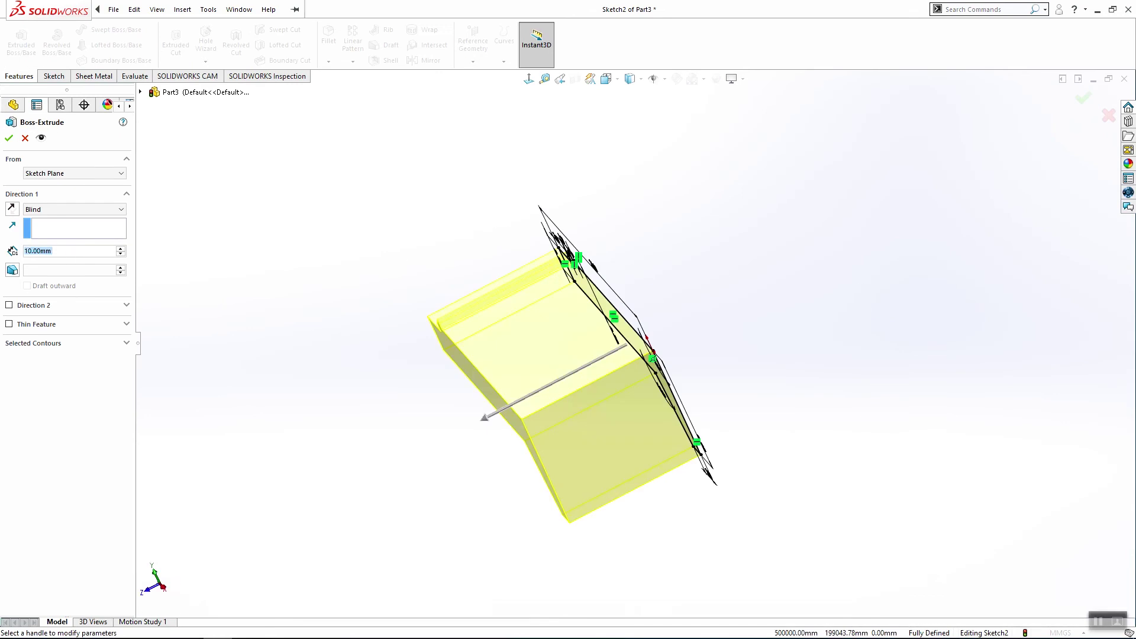
type("9")
key("Return")
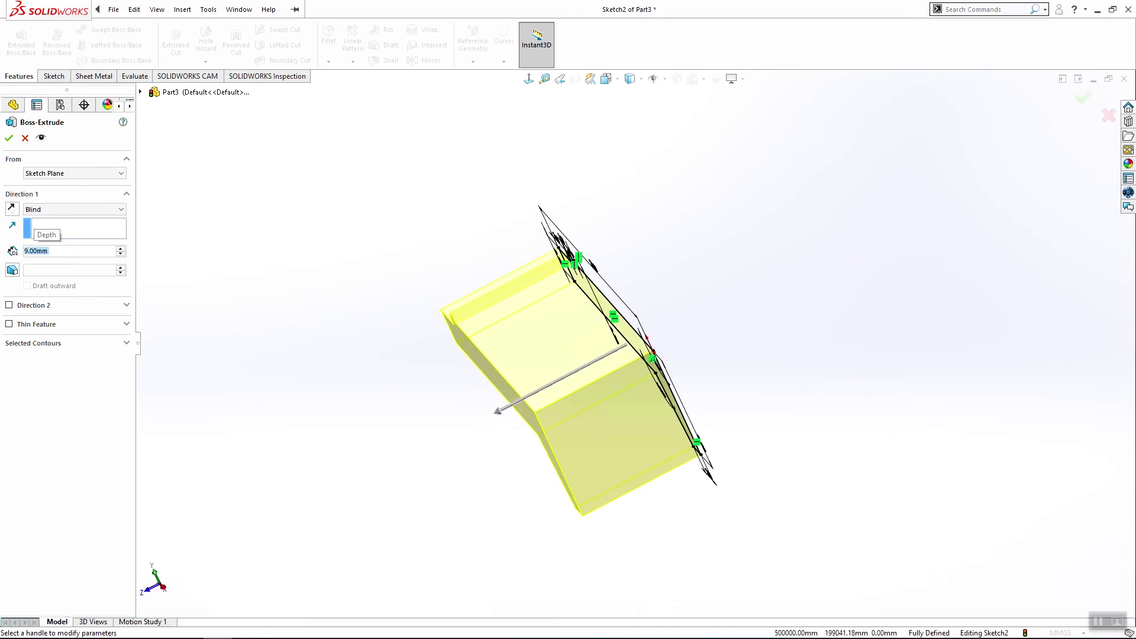
left_click(9, 137)
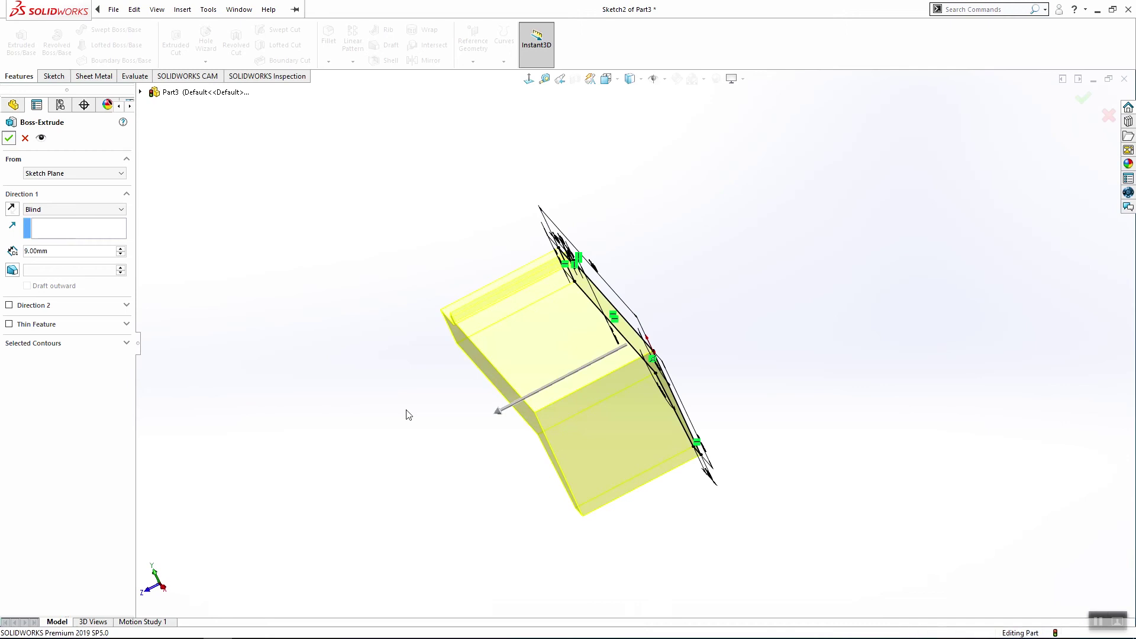
mouse_move(672, 507)
middle_mouse_down()
mouse_move(786, 478)
mouse_move(926, 347)
middle_mouse_up()
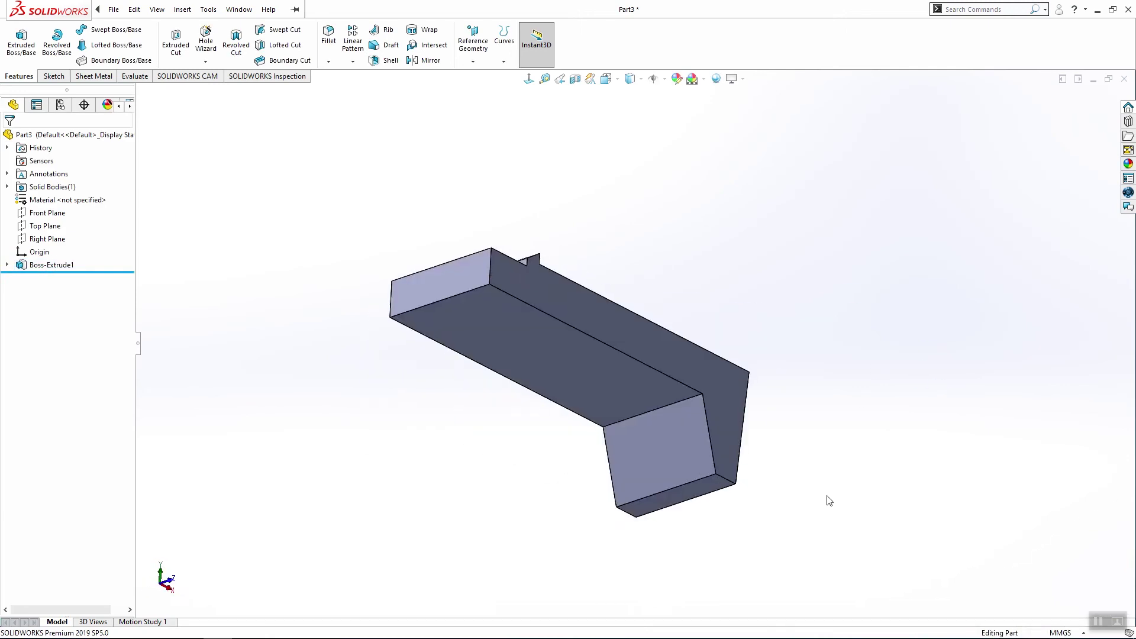
mouse_move(927, 347)
middle_mouse_down()
mouse_move(745, 382)
mouse_move(512, 317)
middle_mouse_up()
Step: Start a new sketch on the part's long face
key("space")
left_click(512, 317)
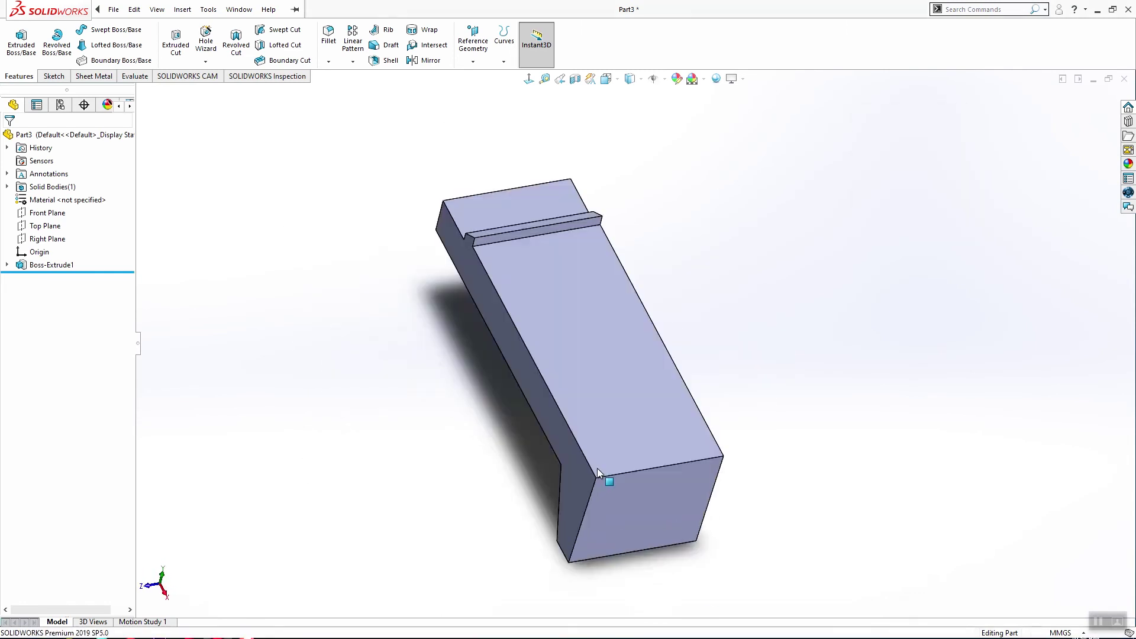
left_click(604, 421)
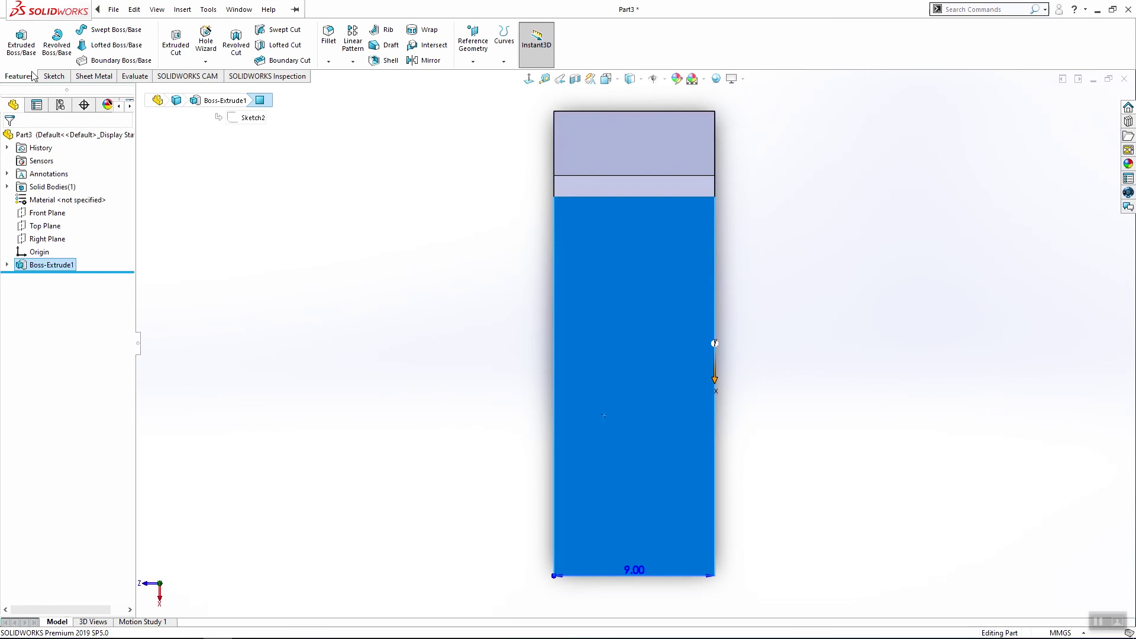
left_click(53, 76)
left_click(16, 40)
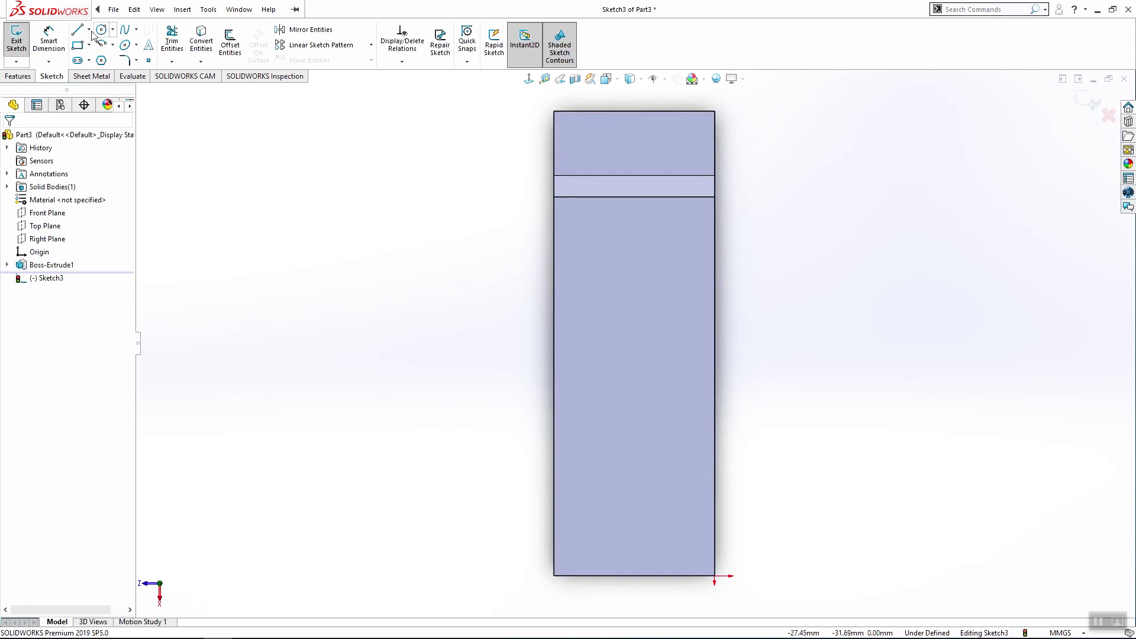
Step: Draw a rectangle from the groove edge to the bottom and trim its bottom edge
left_click(78, 45)
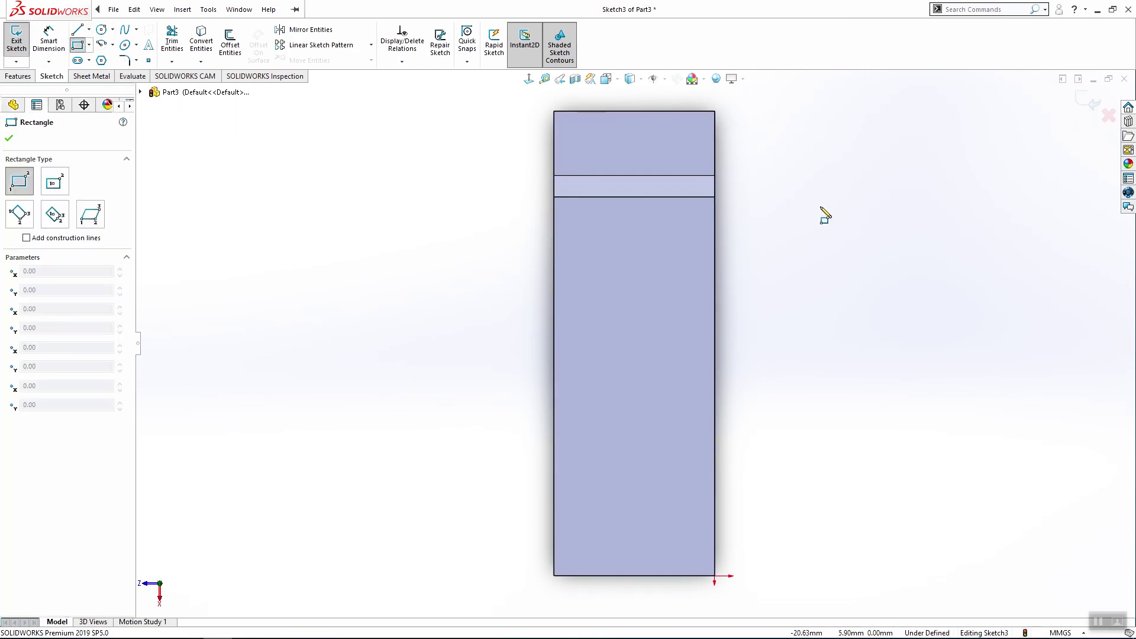
left_click(605, 176)
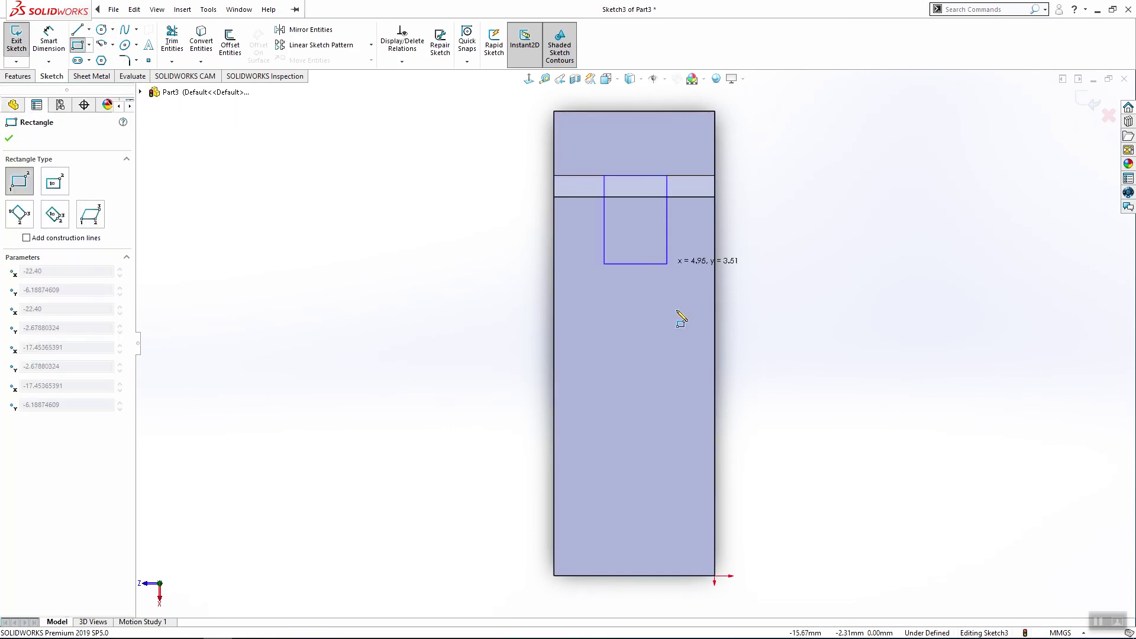
left_click(673, 575)
key("Escape")
mouse_move(88, 53)
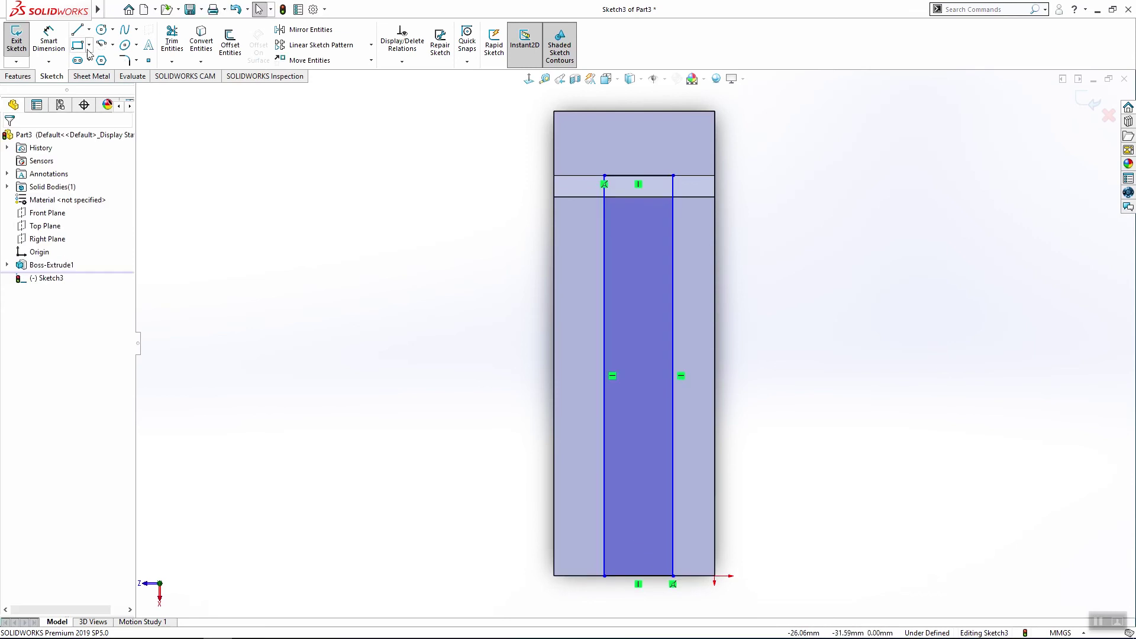
left_click(171, 42)
left_click_drag(639, 588, 655, 563)
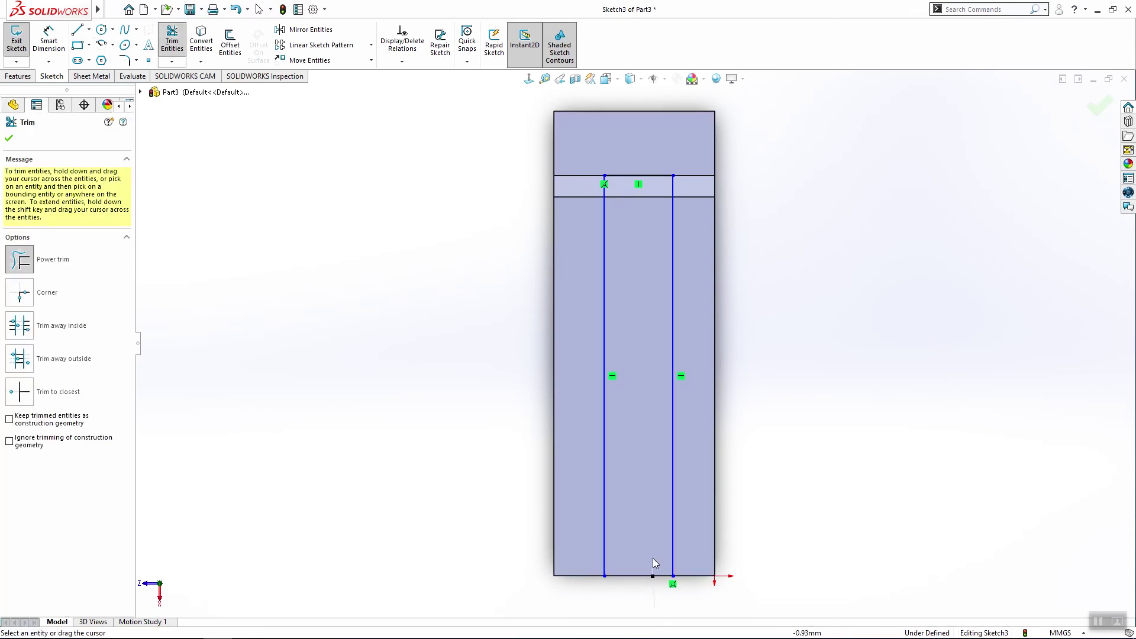
key("Escape")
Step: Draw a larger outline of lines enclosing the part
left_click(77, 30)
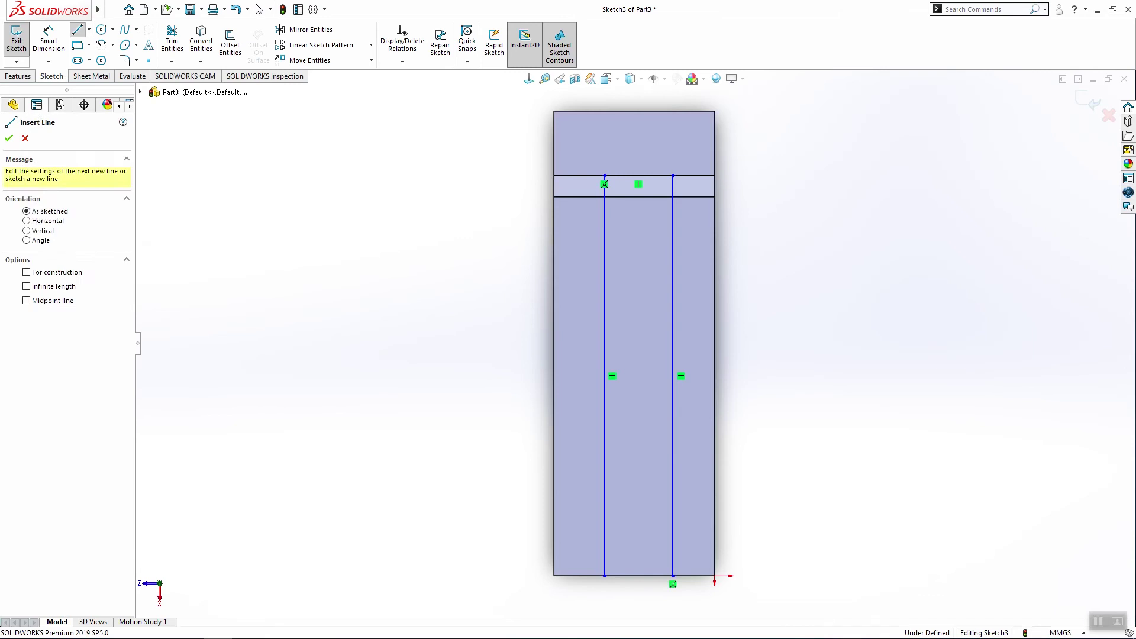
left_click(604, 575)
left_click(535, 575)
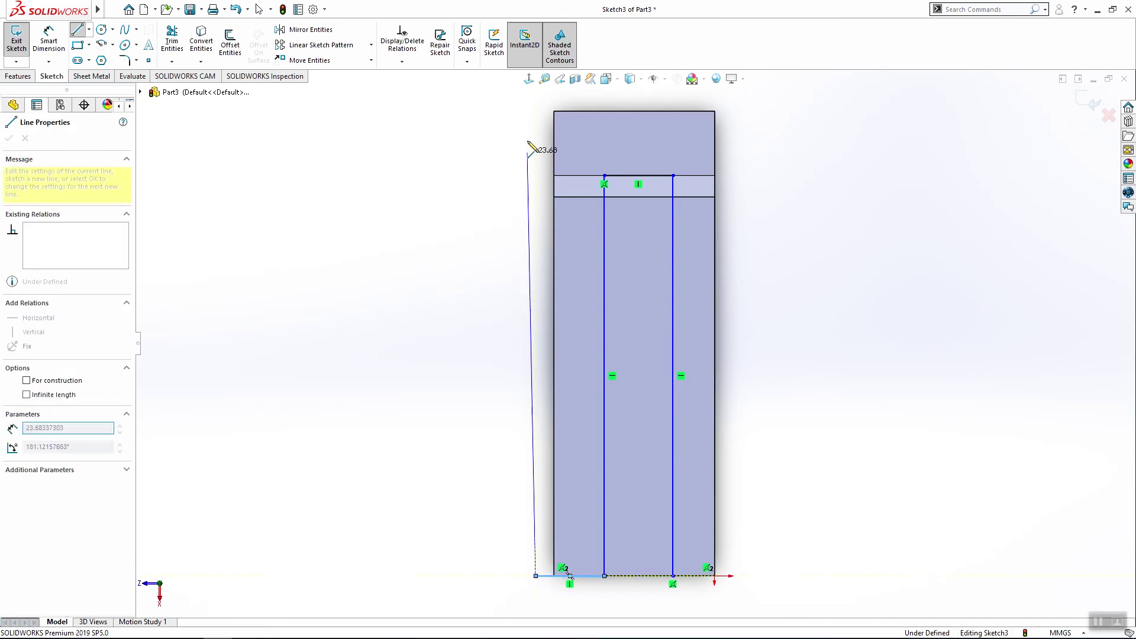
left_click(535, 90)
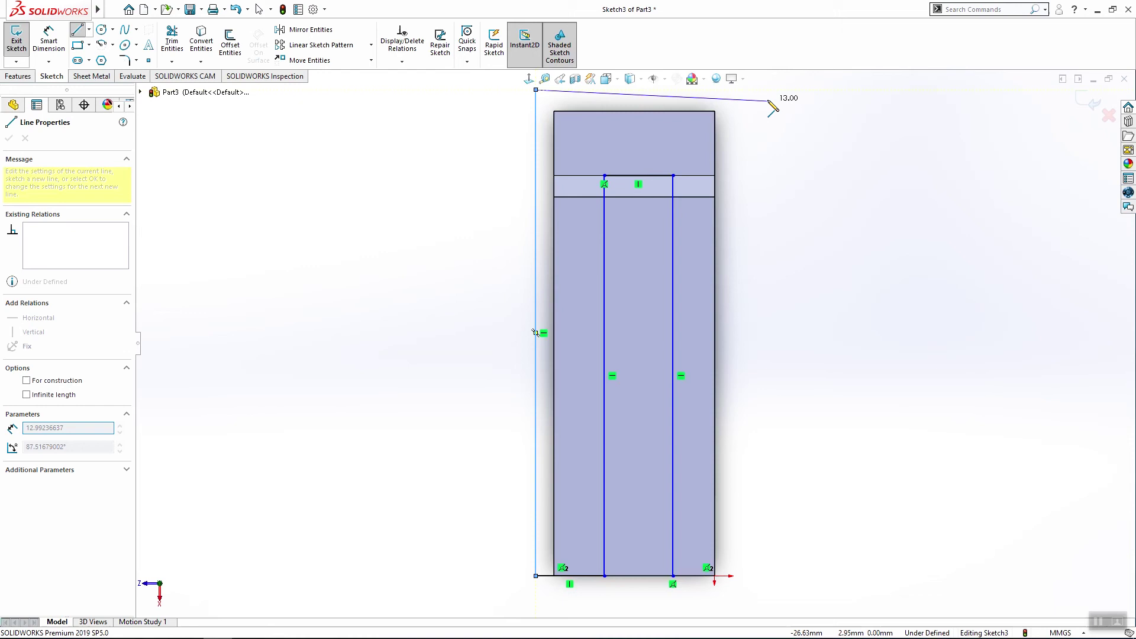
left_click(762, 90)
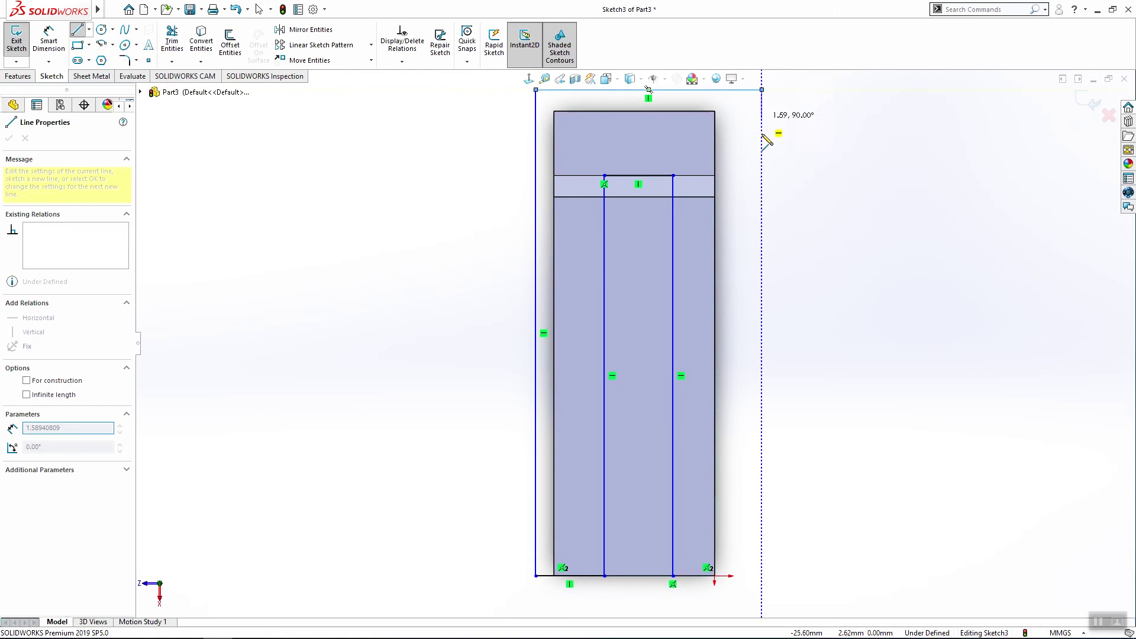
left_click(762, 576)
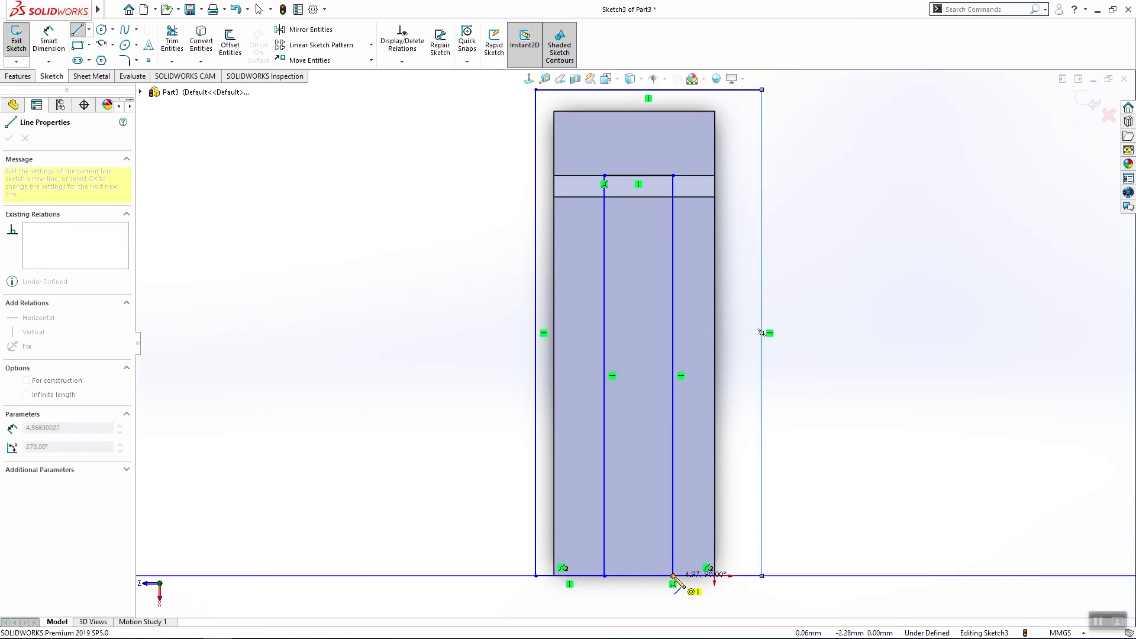
key("Escape")
Step: Add a vertical centerline and make the slot lines symmetric about it
left_click(89, 31)
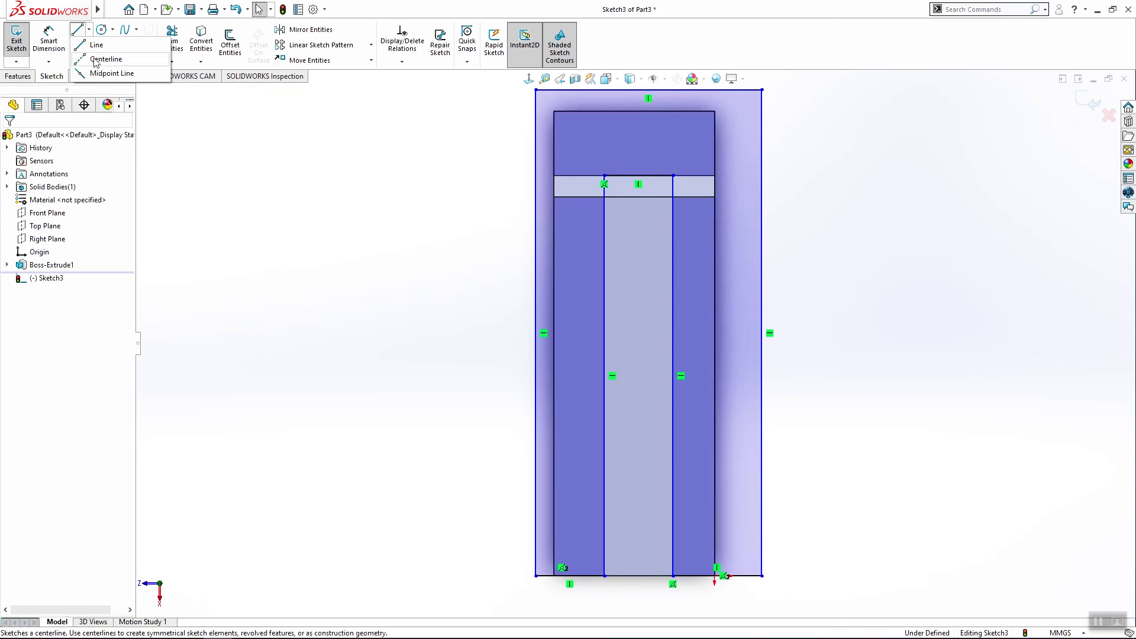
left_click(105, 59)
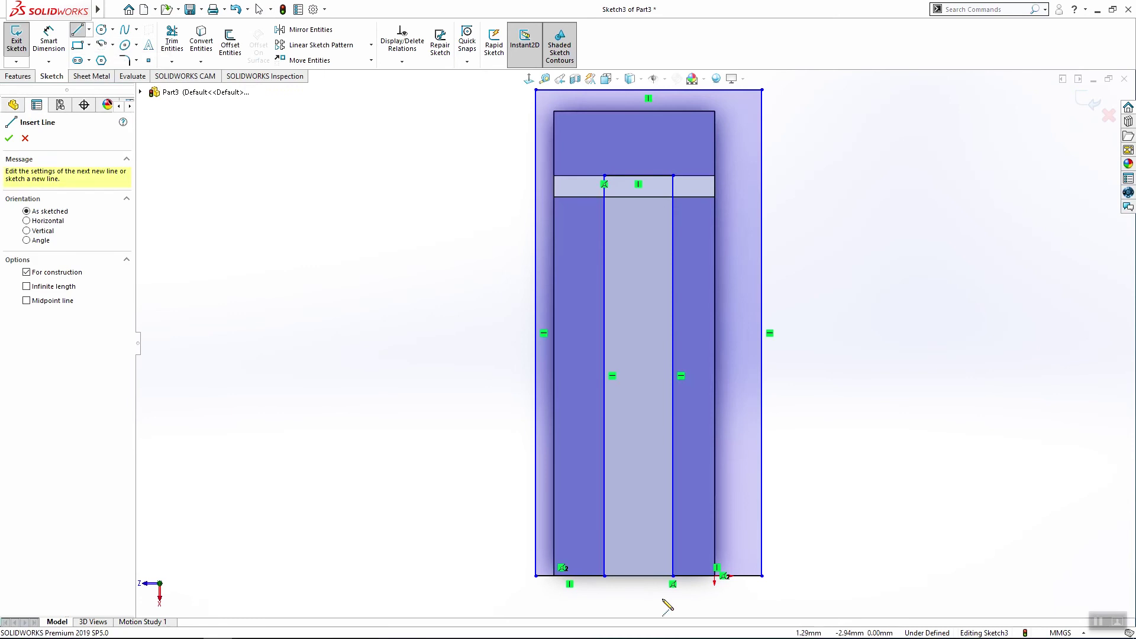
left_click(635, 575)
left_click(634, 462)
key("Escape")
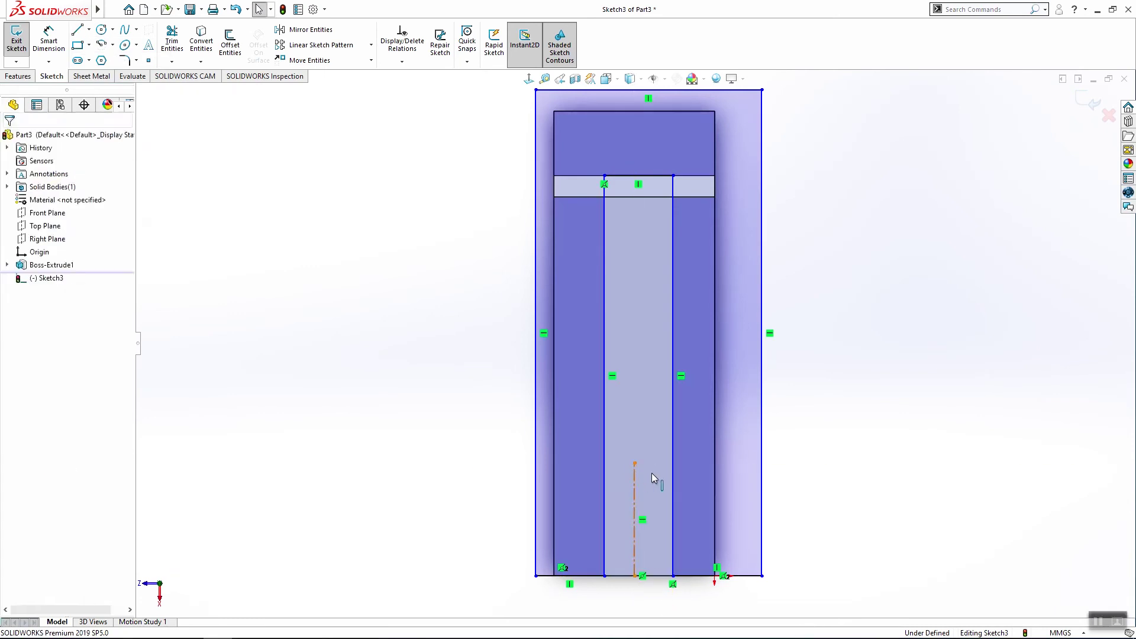
left_click(652, 476)
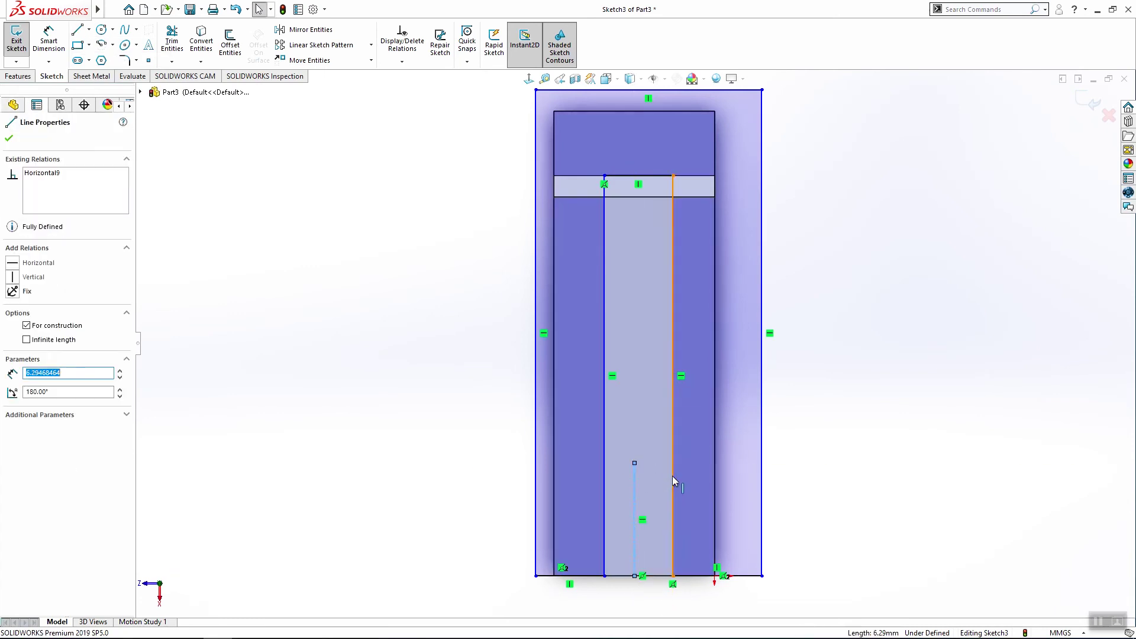
left_click(604, 481, "ctrl")
left_click(14, 401)
left_click(269, 446)
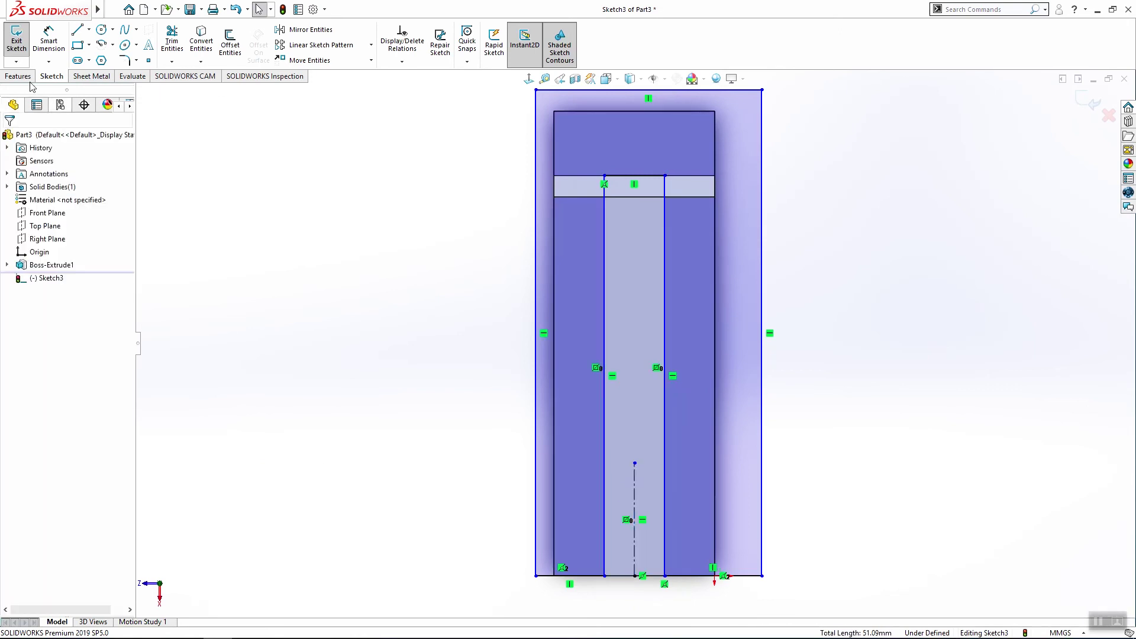
Step: Dimension the slot spacing at 4.10 mm
left_click(44, 47)
left_click(641, 181)
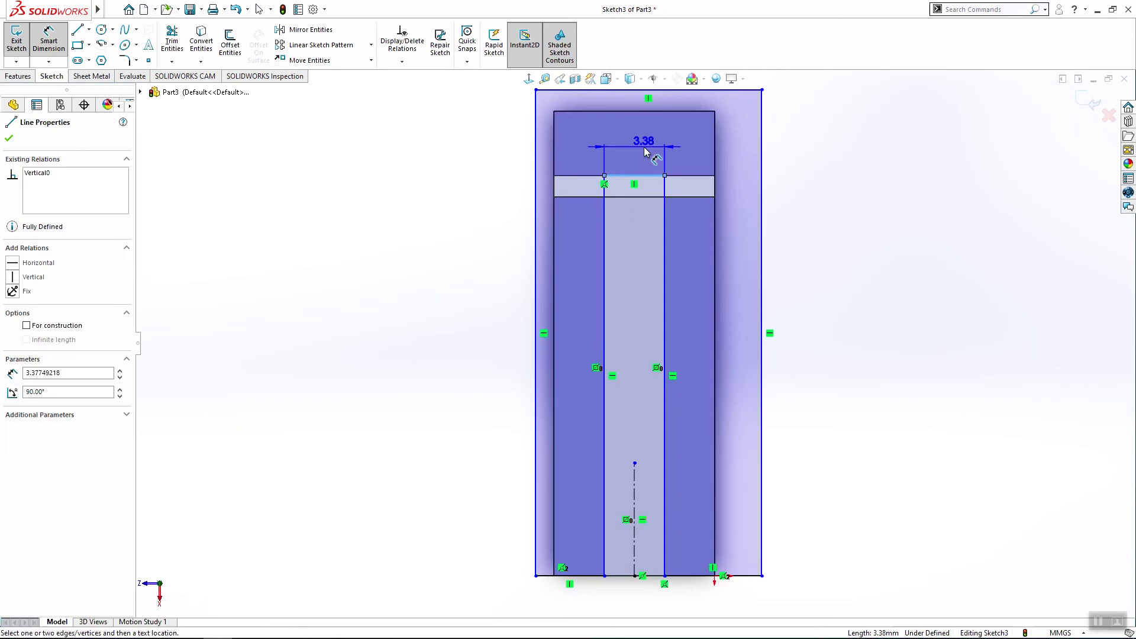
left_click(641, 142)
type("4.1")
key("Return")
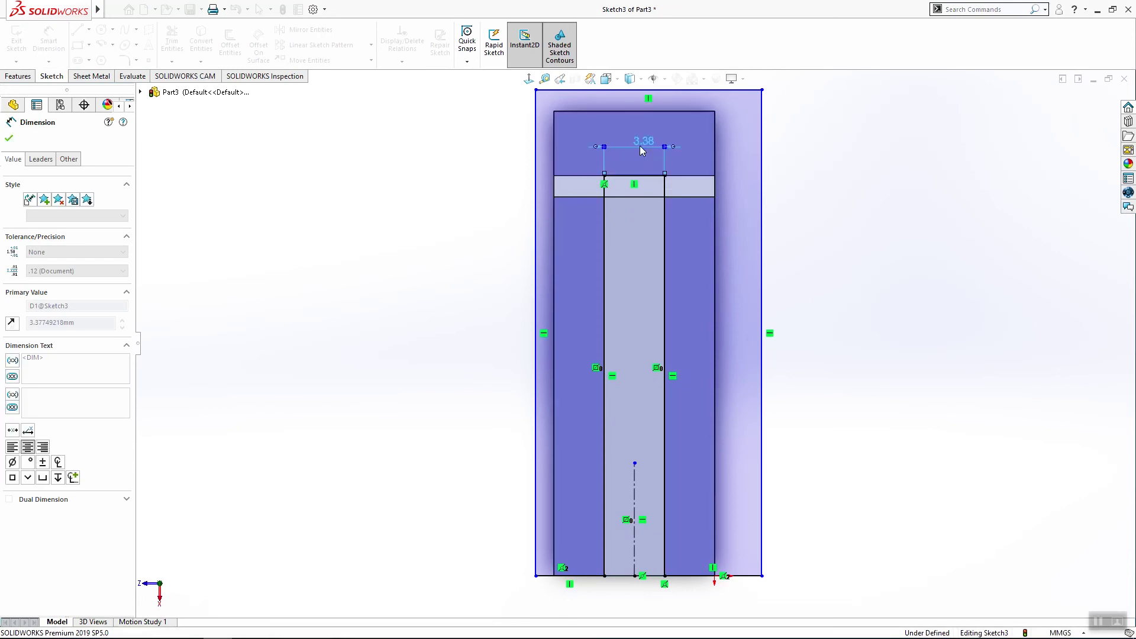
key("Escape")
Step: Cut-extrude the sketched area 0.60 mm deep into the part
left_click(17, 77)
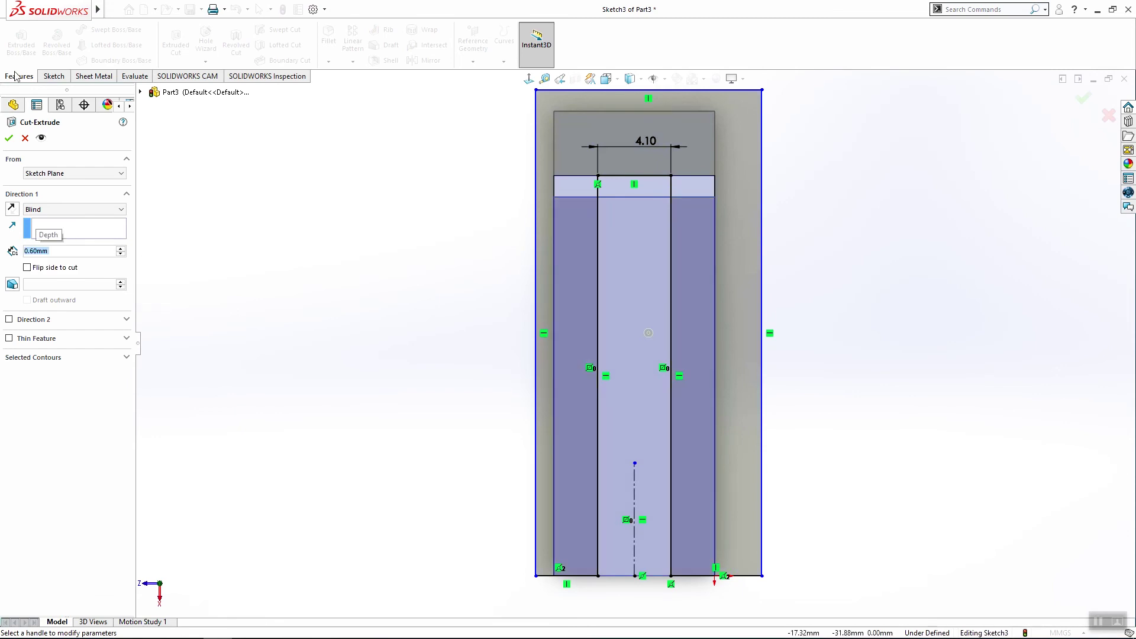
left_click(7, 139)
mouse_move(827, 484)
middle_mouse_down()
mouse_move(925, 295)
mouse_move(863, 335)
middle_mouse_up()
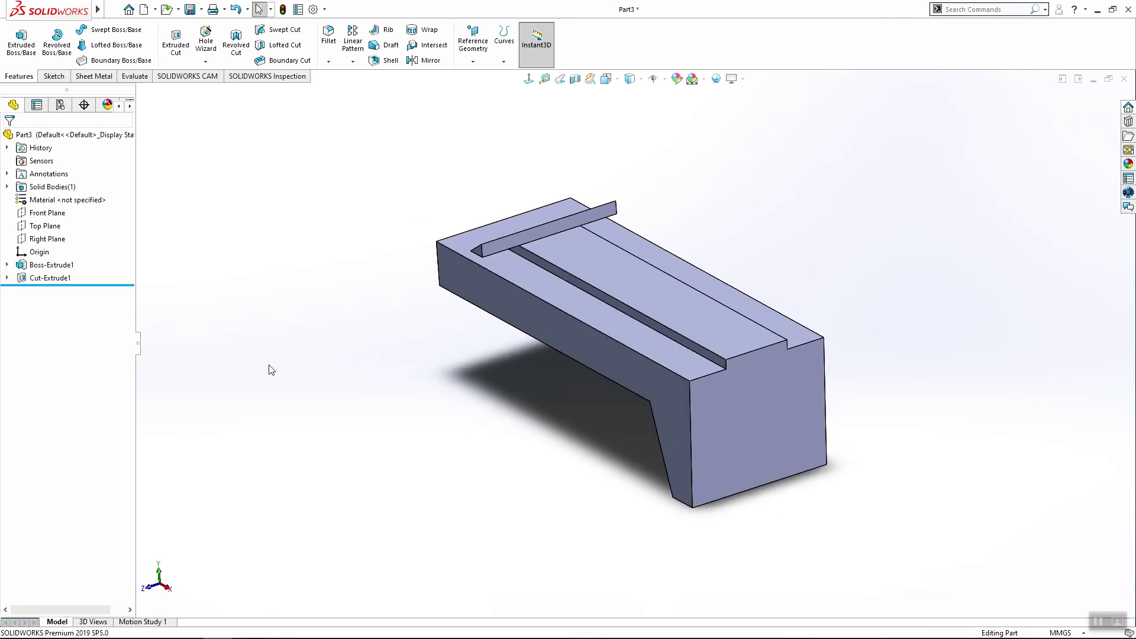
Step: Edit Cut-Extrude1 to add a second direction 10.60 mm deep
right_click(76, 279)
left_click(62, 251)
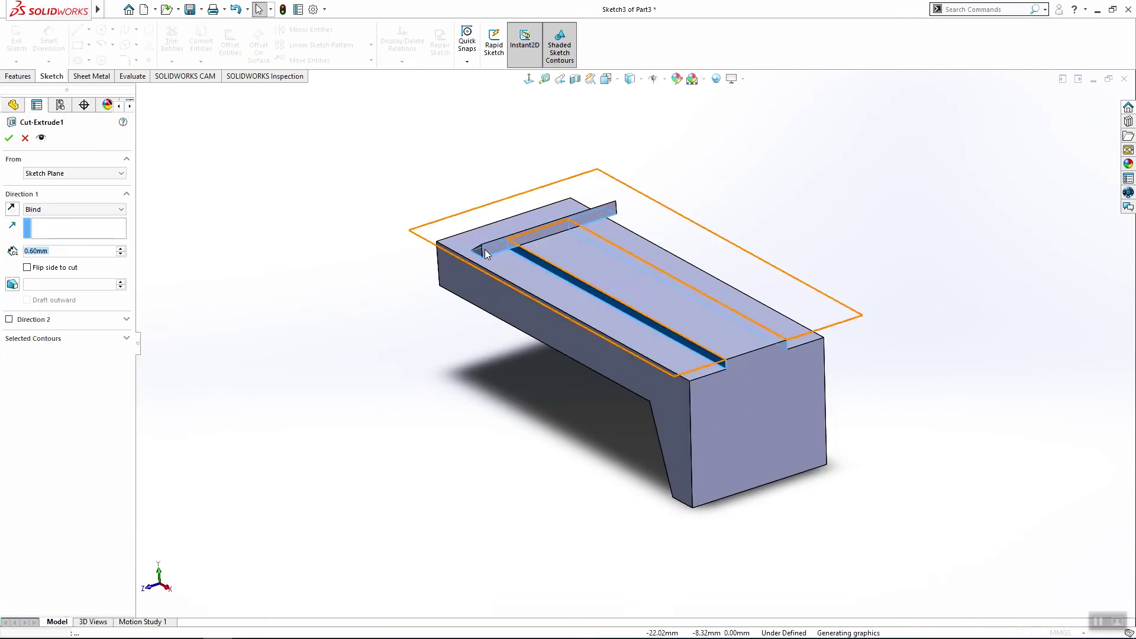
left_click(19, 320)
left_click(122, 350)
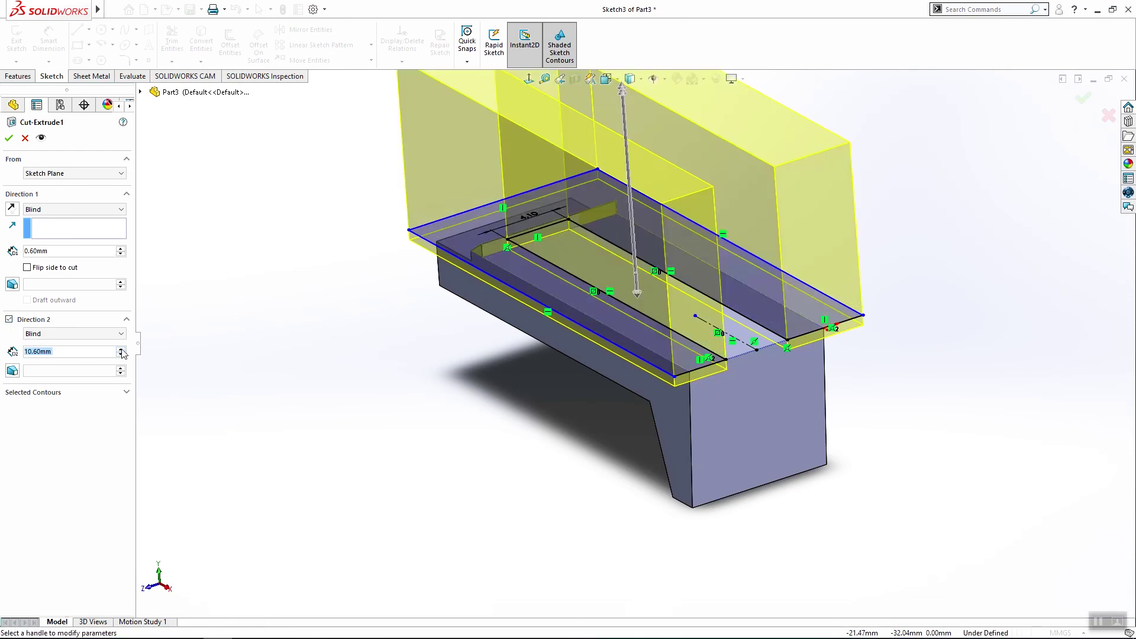
left_click(9, 139)
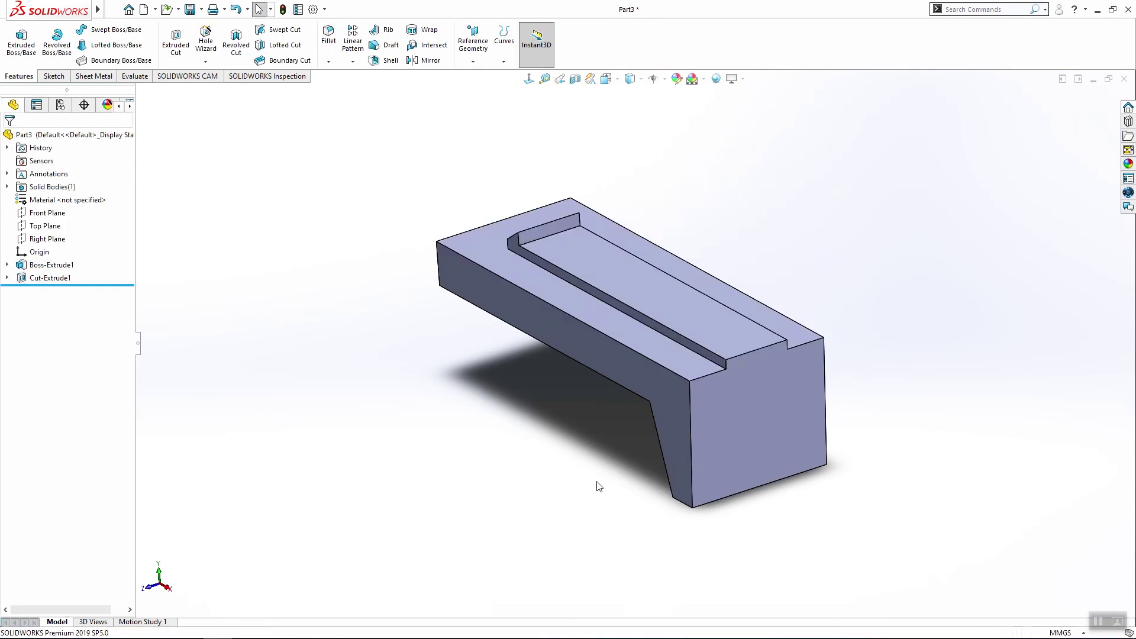
mouse_move(597, 488)
middle_mouse_down()
mouse_move(748, 405)
mouse_move(798, 392)
mouse_move(903, 555)
middle_mouse_up()
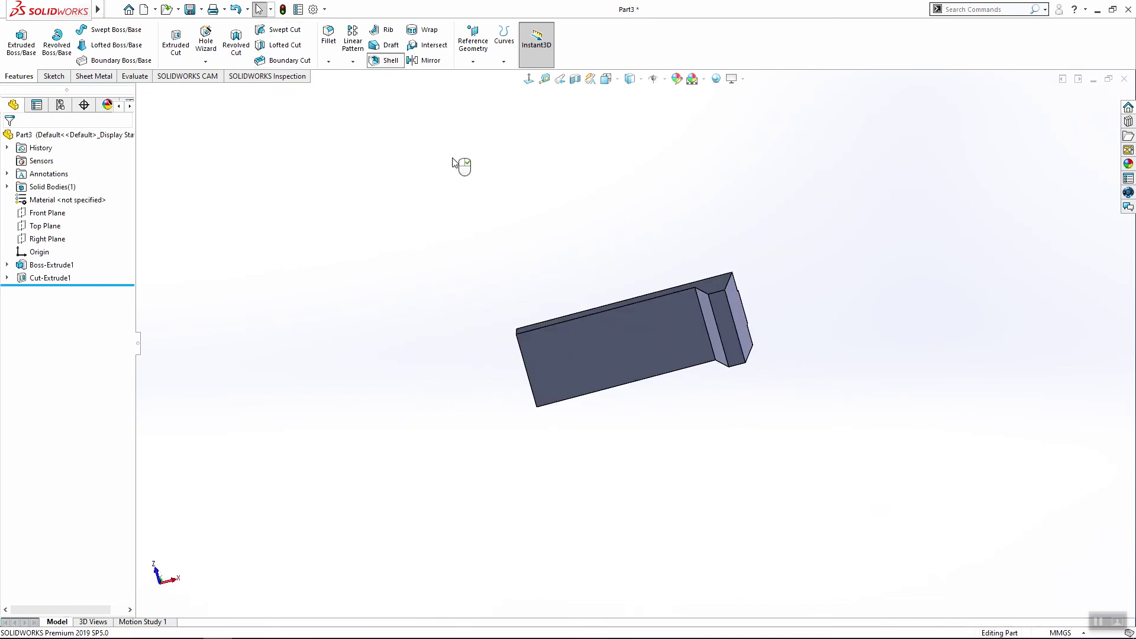
Step: Shell the cover to 0.20 mm walls with three faces removed, creating Shell1
left_click(654, 321)
left_click(721, 318)
left_click(712, 326)
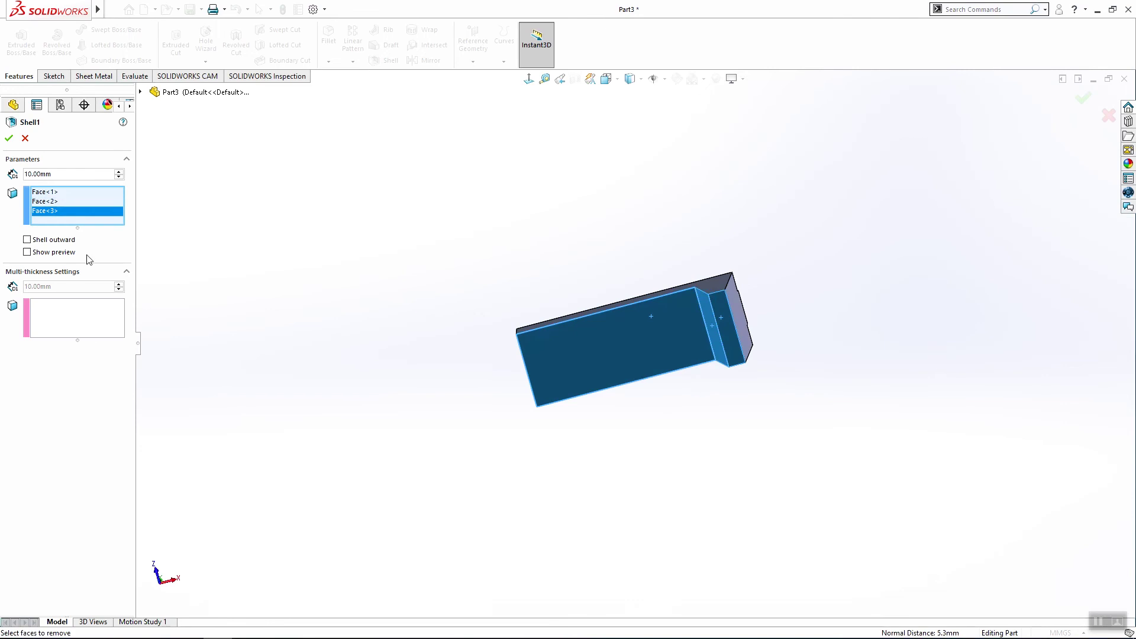
type("0.2")
key("Return")
left_click(9, 138)
mouse_move(748, 469)
middle_mouse_down()
mouse_move(830, 554)
mouse_move(802, 350)
mouse_move(891, 340)
mouse_move(867, 347)
mouse_move(712, 235)
mouse_move(579, 375)
mouse_move(500, 398)
mouse_move(465, 238)
middle_mouse_up()
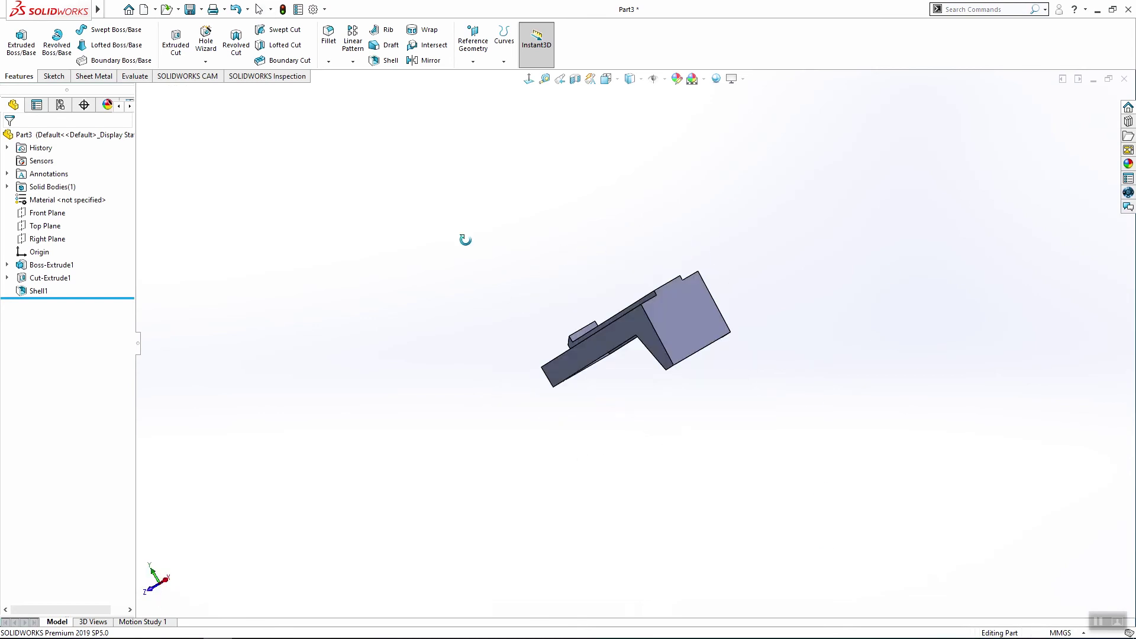
Step: Switch to the Top view and start a new sketch on the part's top face
middle_click_drag(592, 332, 728, 532)
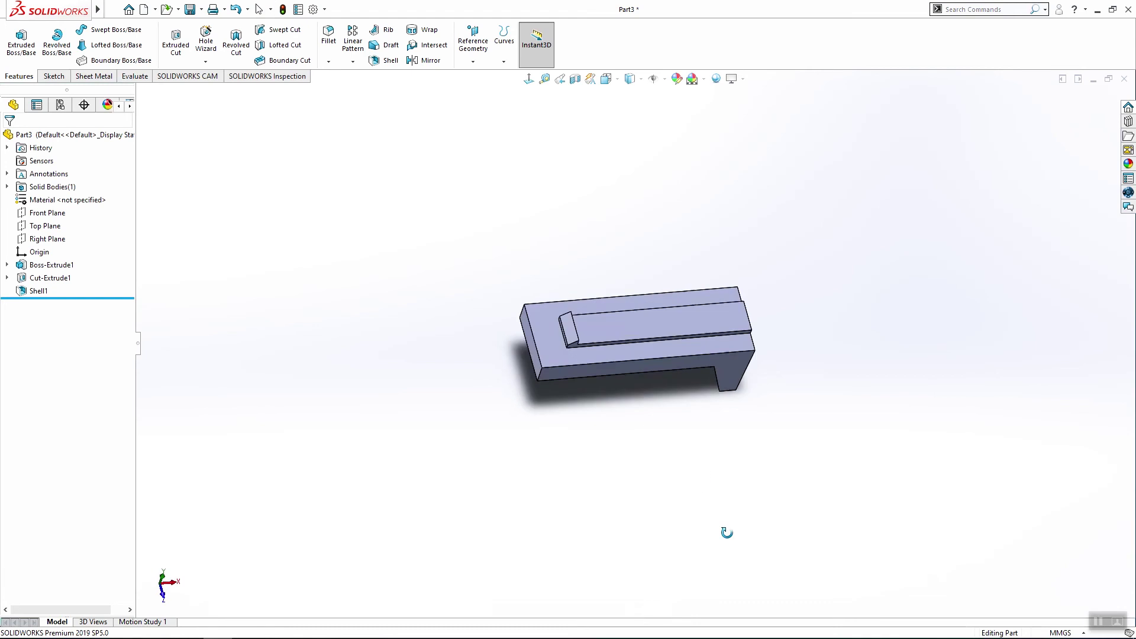
key("space")
left_click(506, 380)
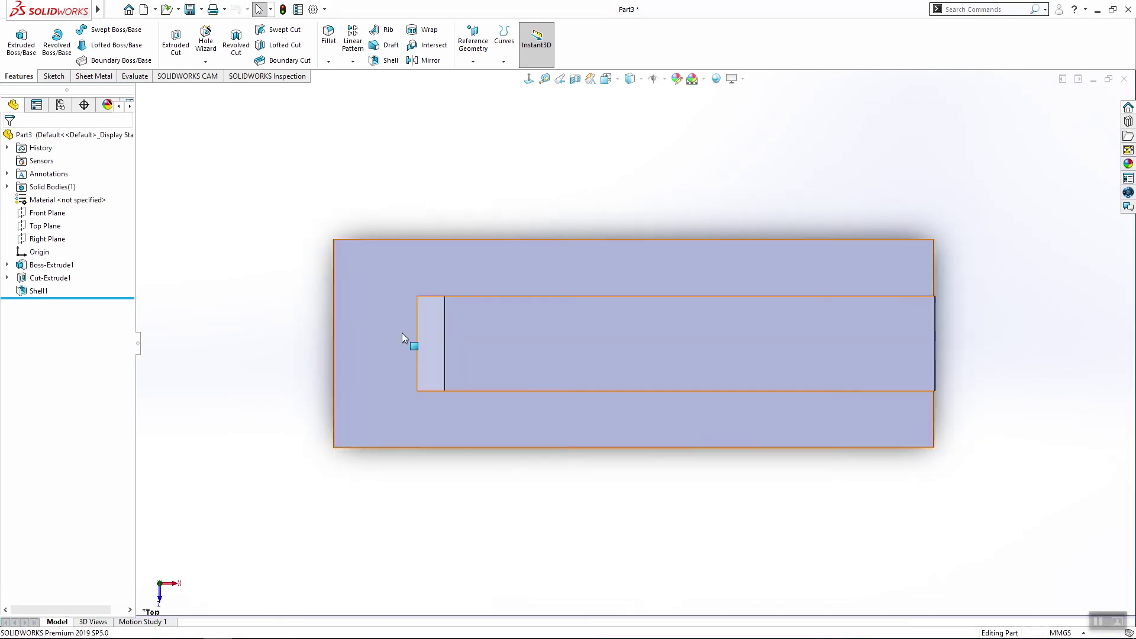
left_click(403, 334)
left_click(53, 76)
left_click(17, 38)
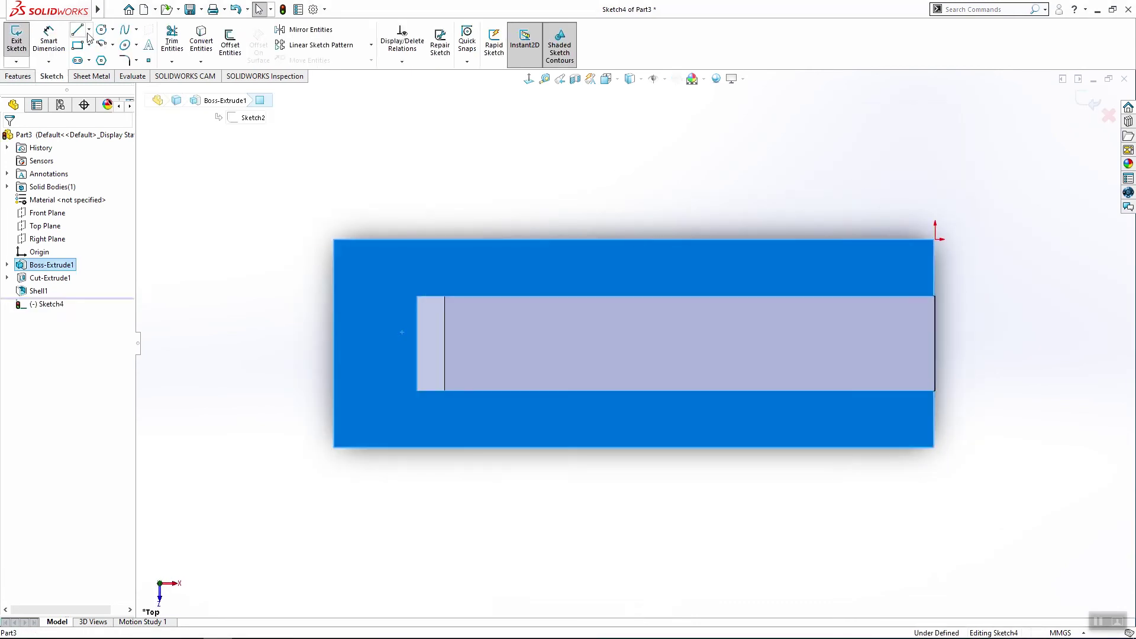
Step: Draw a diagonal corner line from the left edge to the top edge
left_click(77, 30)
left_click(334, 277)
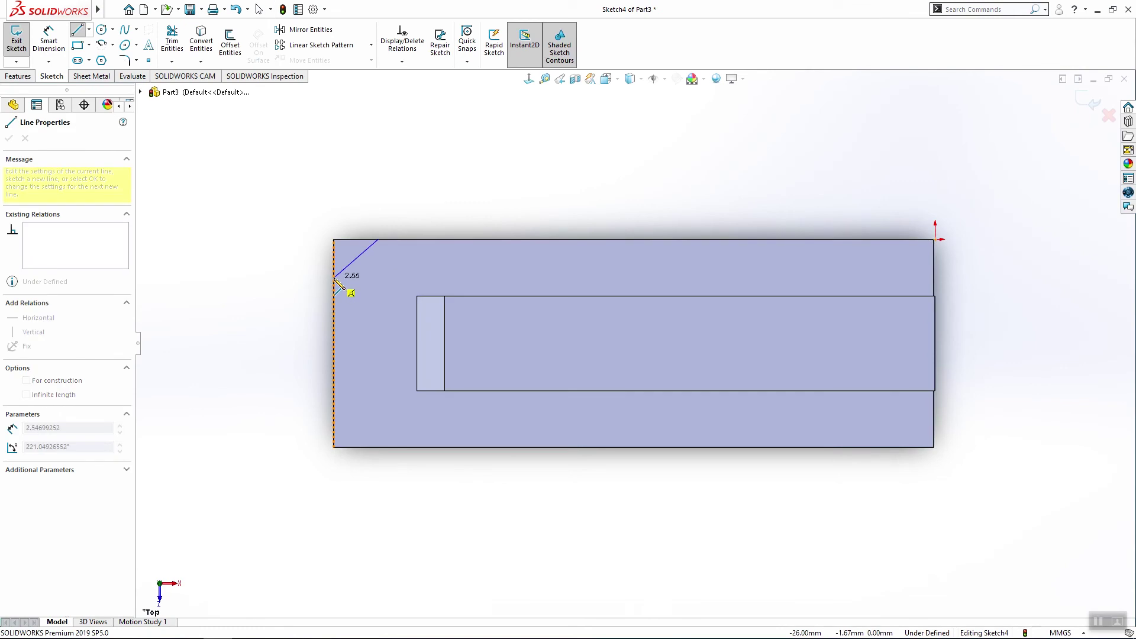
left_click(379, 237)
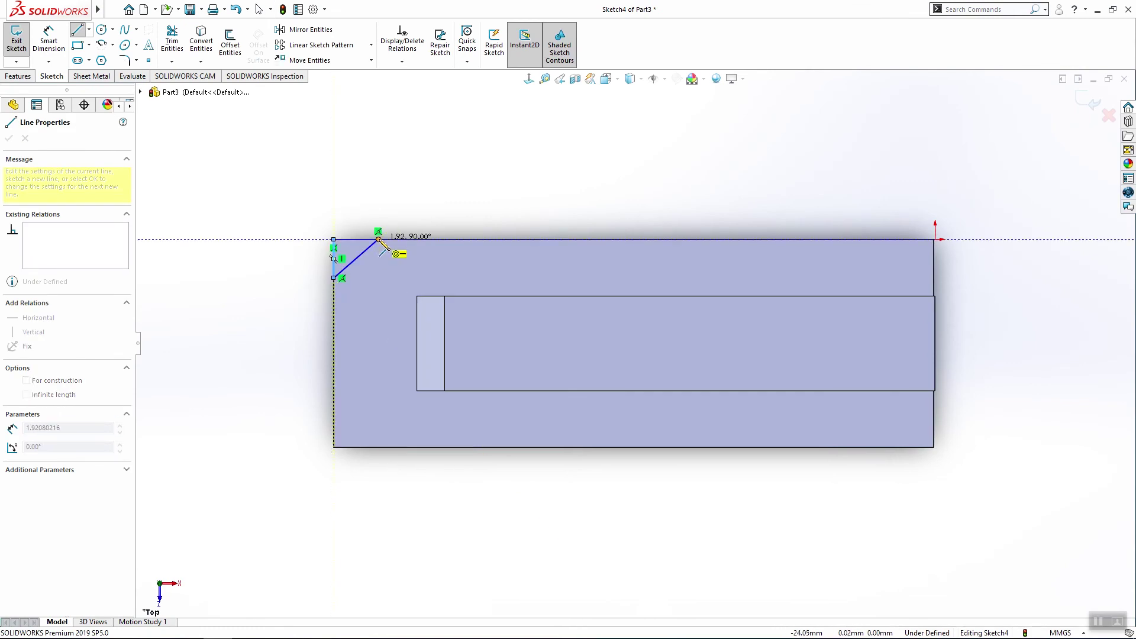
key("Escape")
Step: Add a horizontal centerline and mirror the corner line to the bottom corner
left_click(88, 29)
left_click(94, 60)
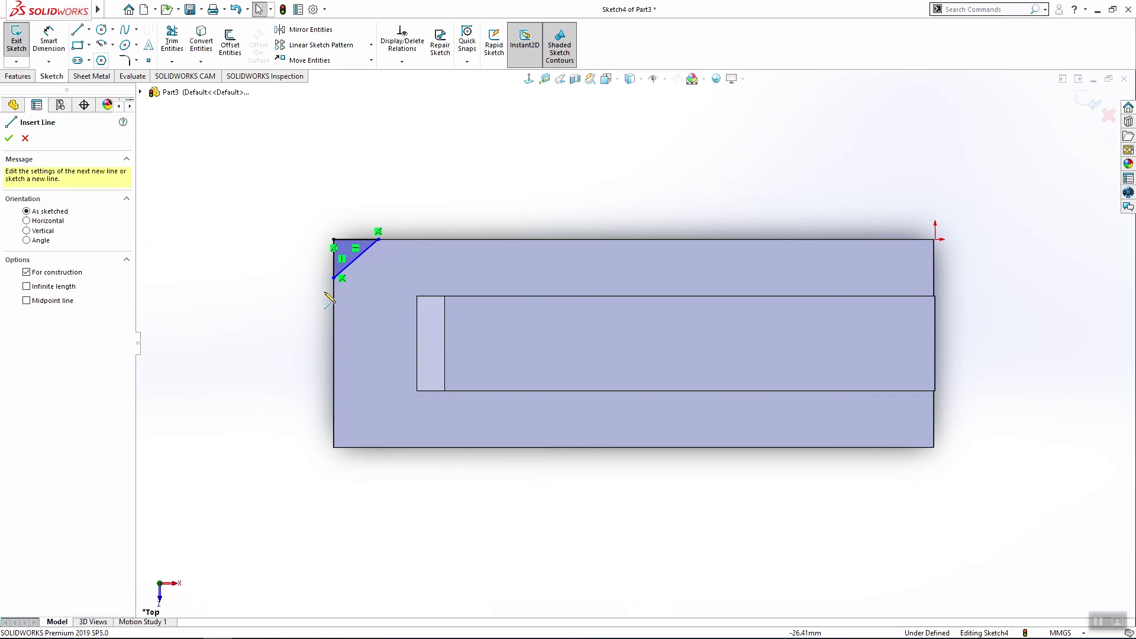
left_click(334, 346)
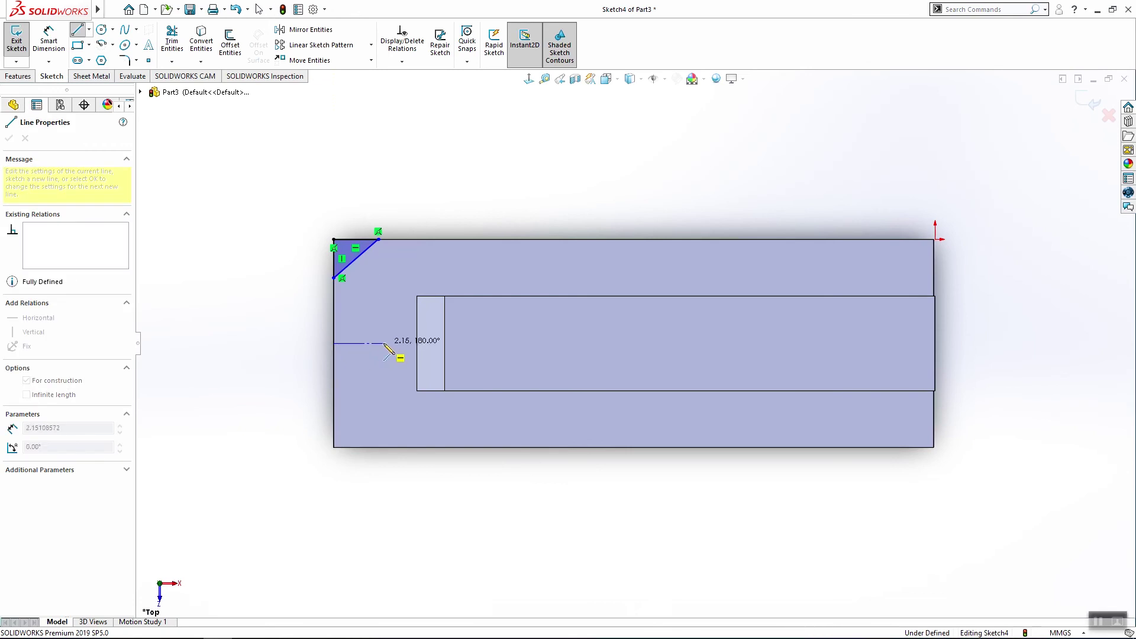
left_click(384, 344)
key("Escape")
left_click_drag(384, 356, 271, 183)
left_click(310, 29)
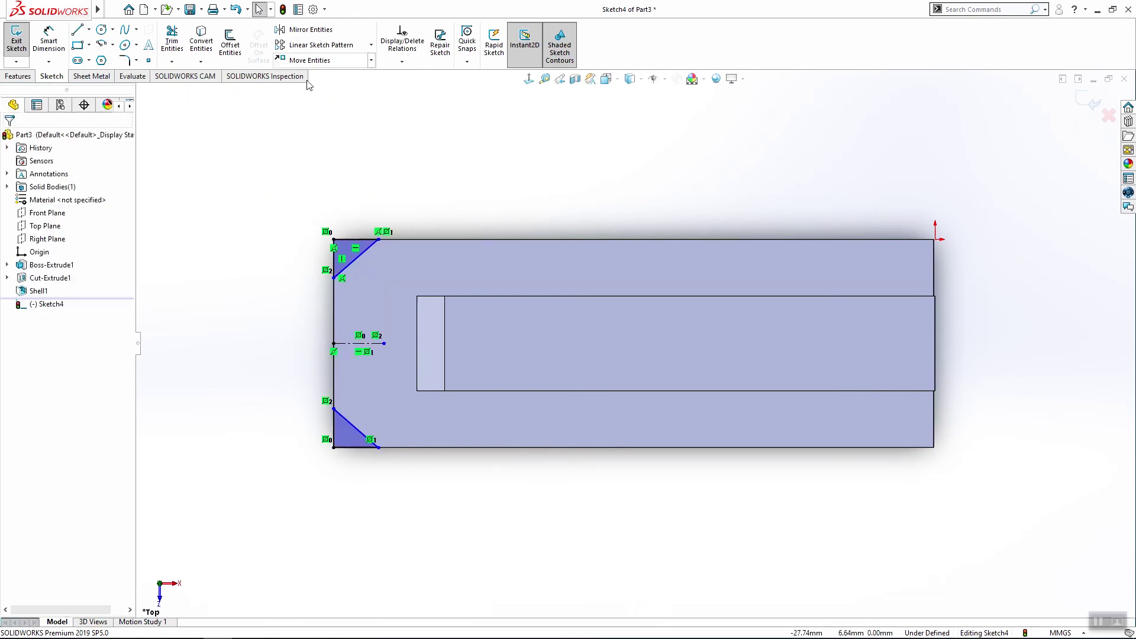
Step: Dimension the corner triangle's short vertical edge at 2.70
left_click(48, 44)
left_click(336, 269)
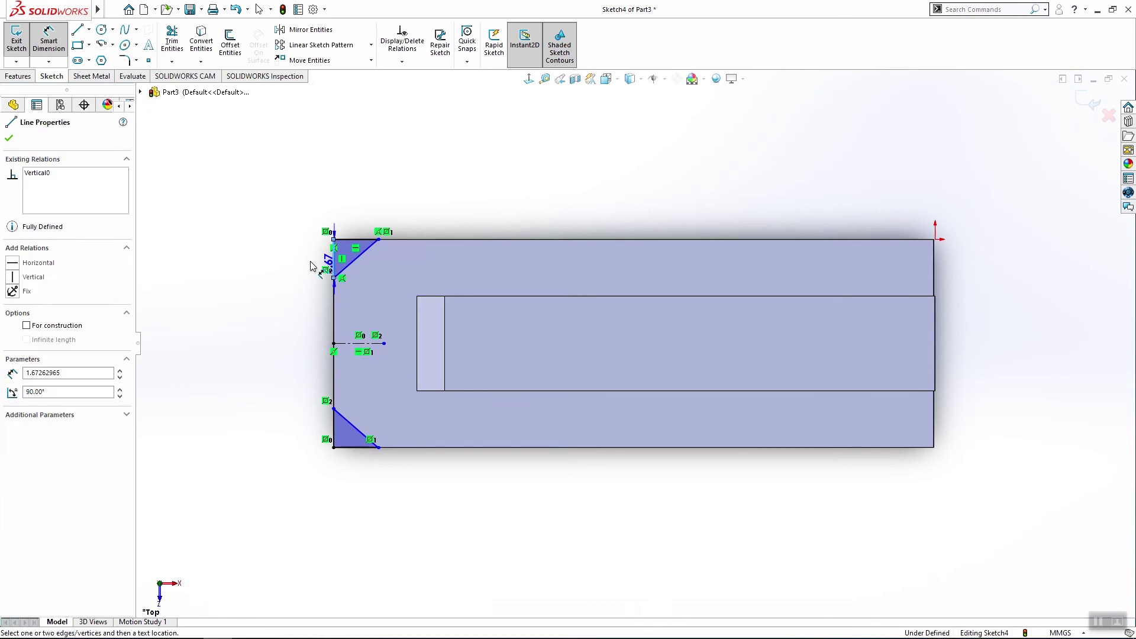
left_click(313, 261)
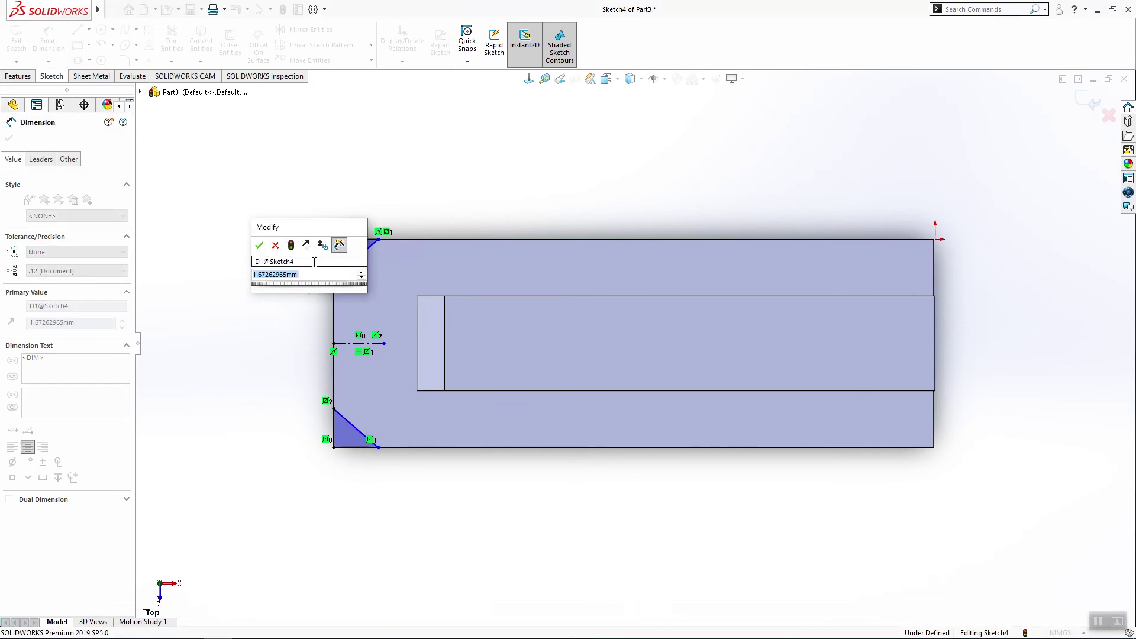
type("27")
key("Return")
key("Escape")
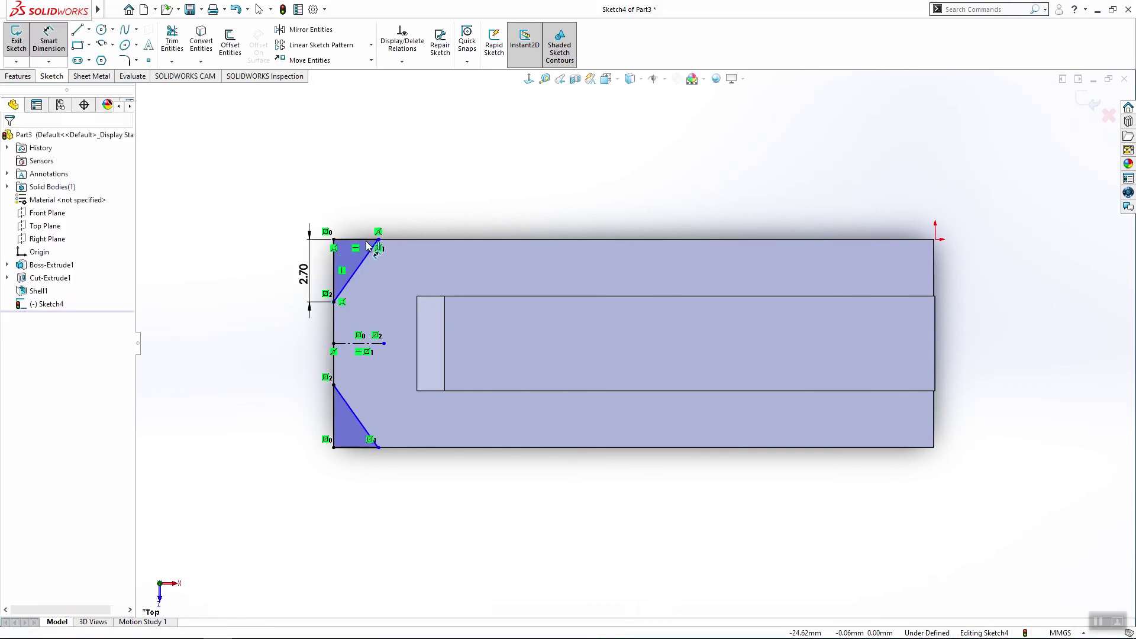
Step: Make the triangle's top edge and diagonal chamfer line equal in length
left_click(355, 268)
left_click(355, 240, "ctrl")
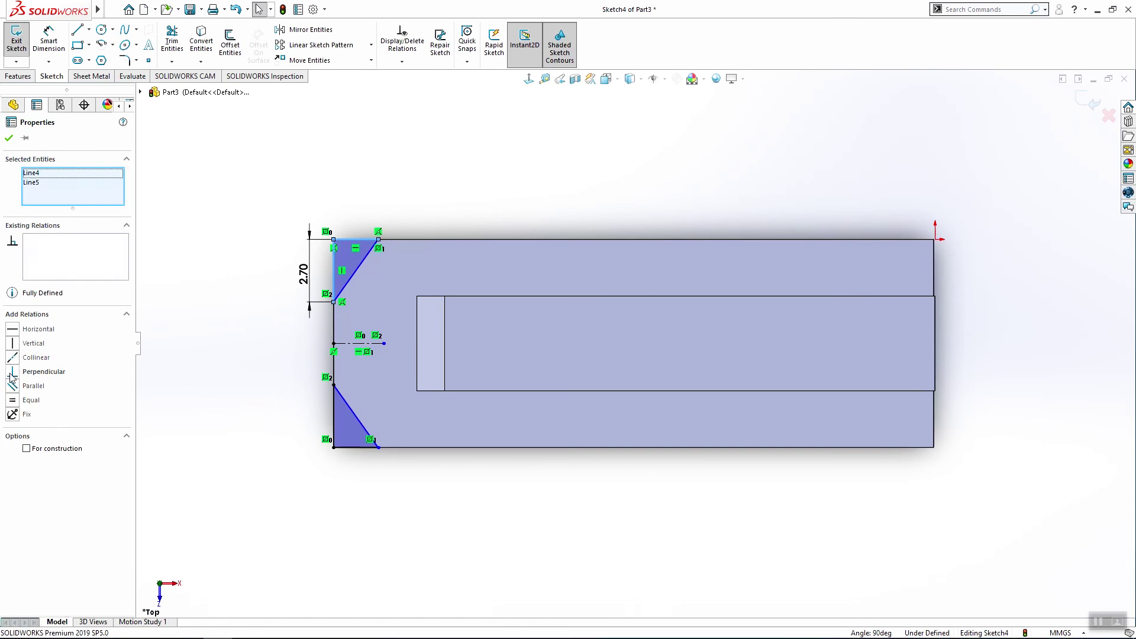
left_click(15, 404)
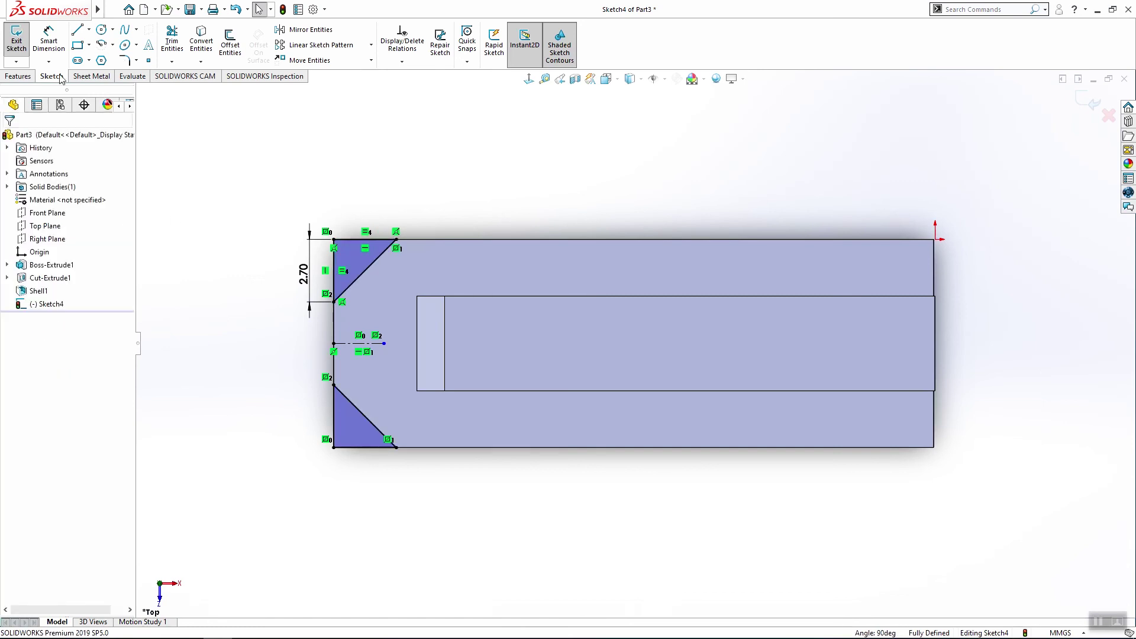
Step: Cut Sketch4 Through All to chamfer both left-end corners
left_click(18, 76)
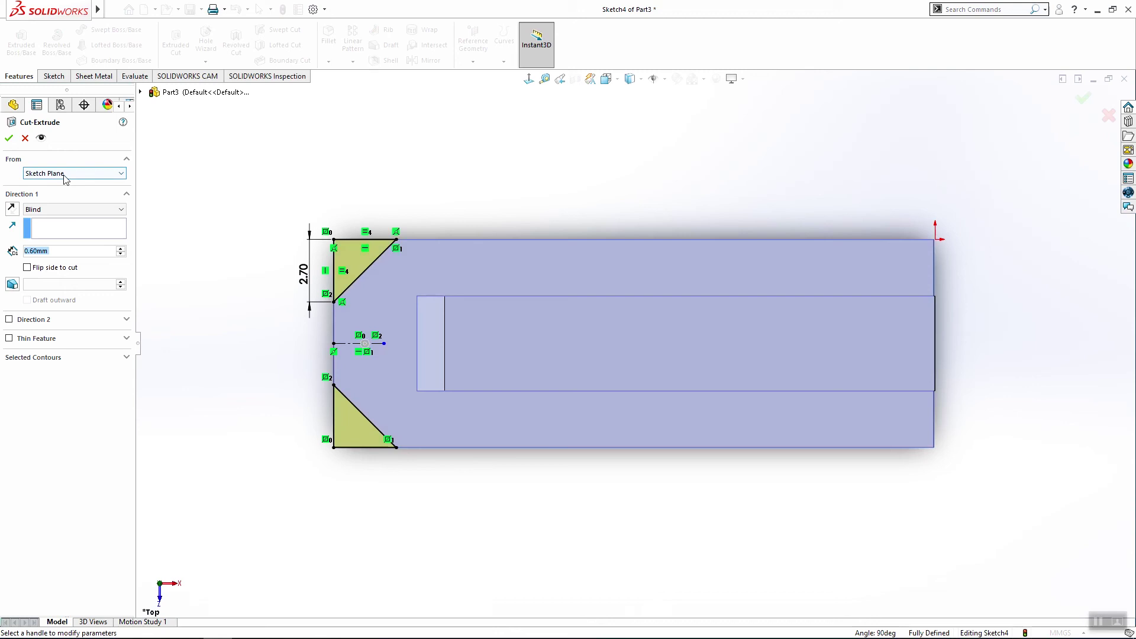
left_click(67, 178)
key("Escape")
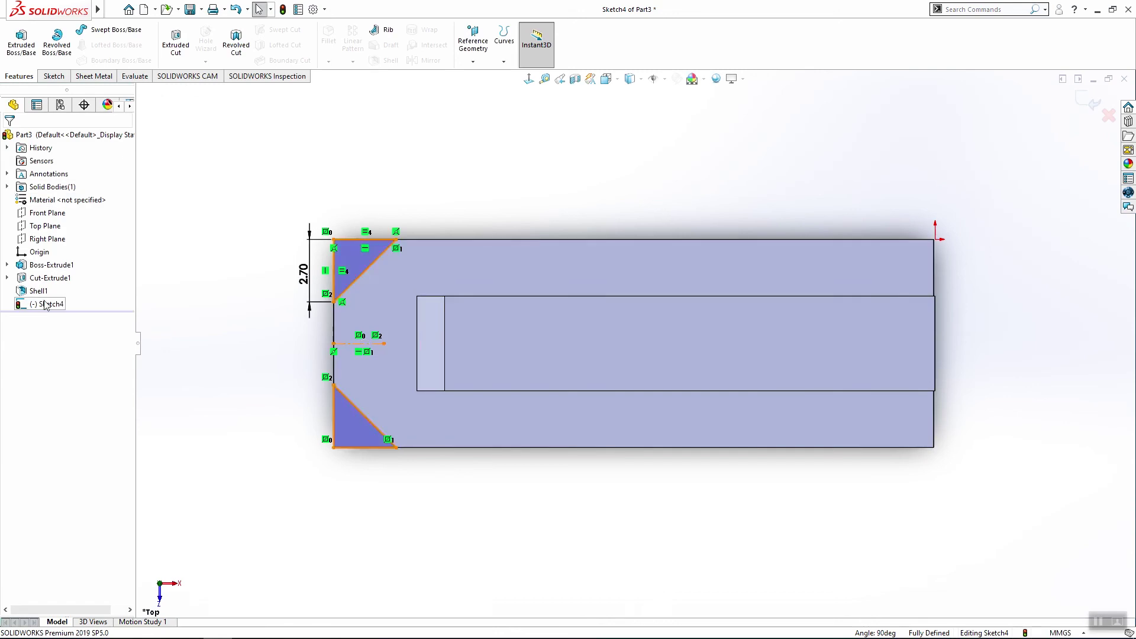
left_click(49, 304)
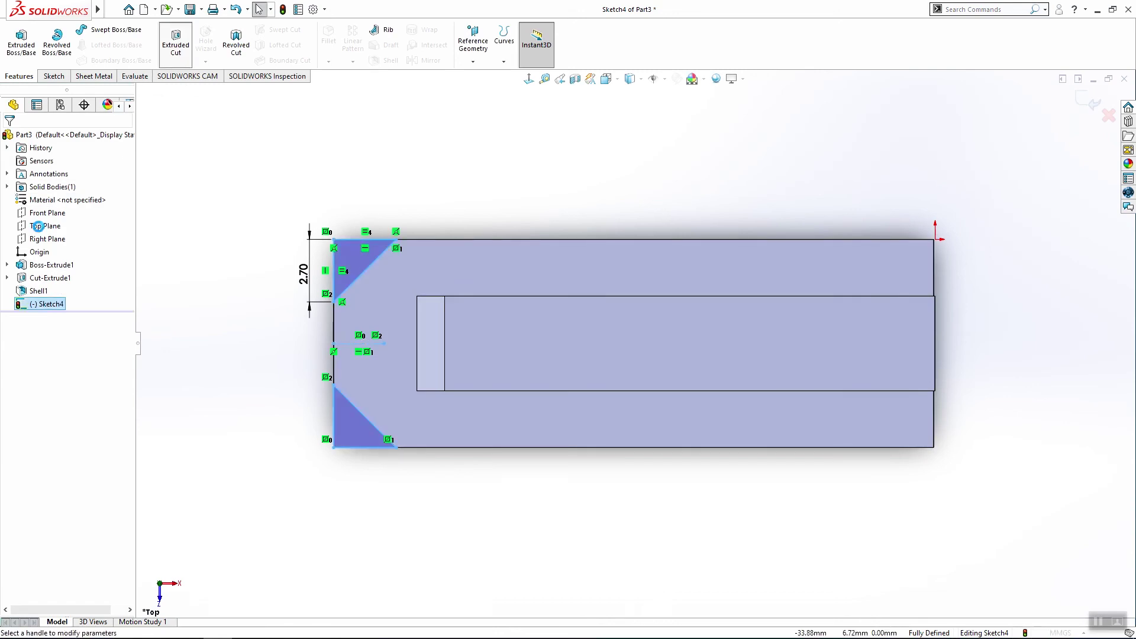
left_click(74, 209)
left_click(53, 221)
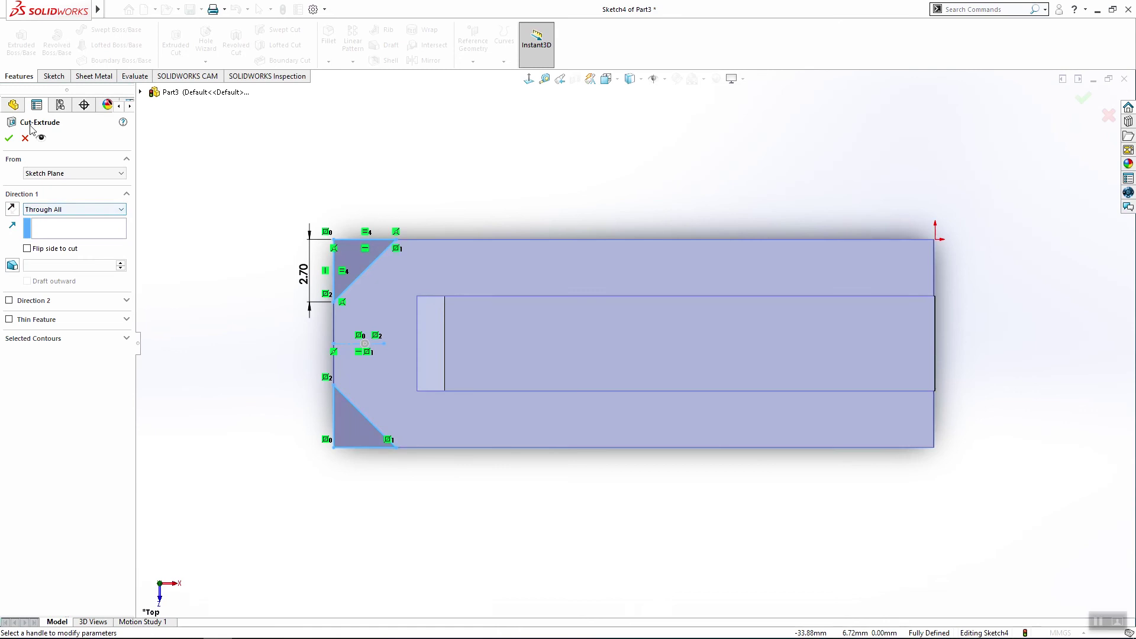
left_click(9, 138)
Step: Switch to the Bottom view and select the part's bottom face
mouse_move(548, 477)
middle_mouse_down()
mouse_move(640, 160)
mouse_move(660, 255)
middle_mouse_up()
key("space")
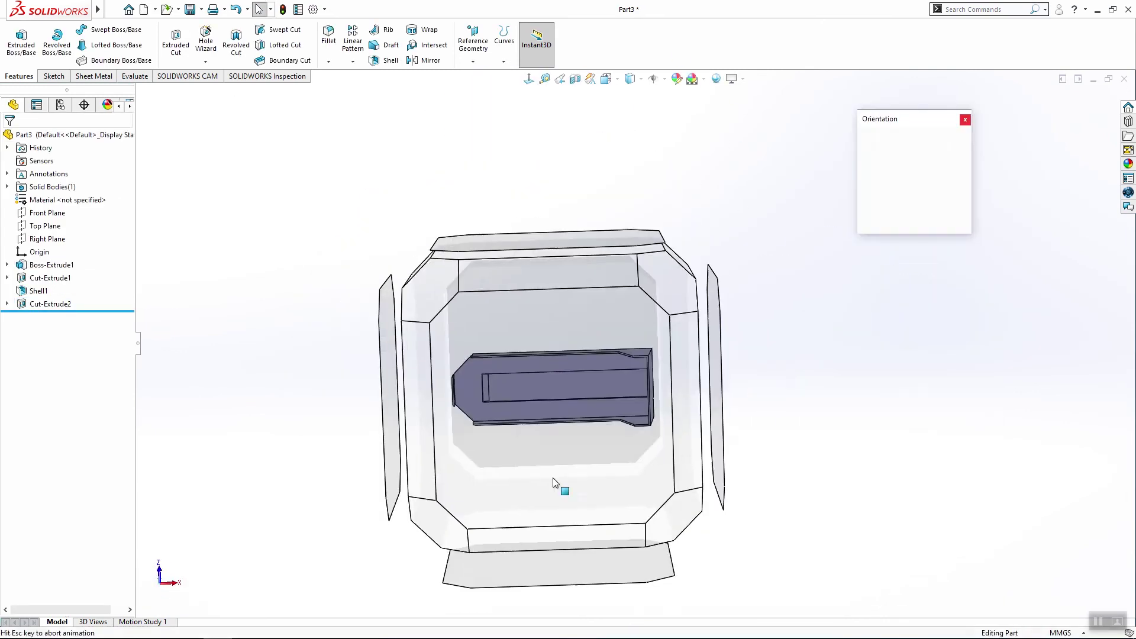
scroll(511, 466, "down", 3)
left_click(505, 416)
mouse_move(506, 416)
middle_mouse_down()
mouse_move(535, 540)
mouse_move(637, 556)
middle_mouse_up()
key("space")
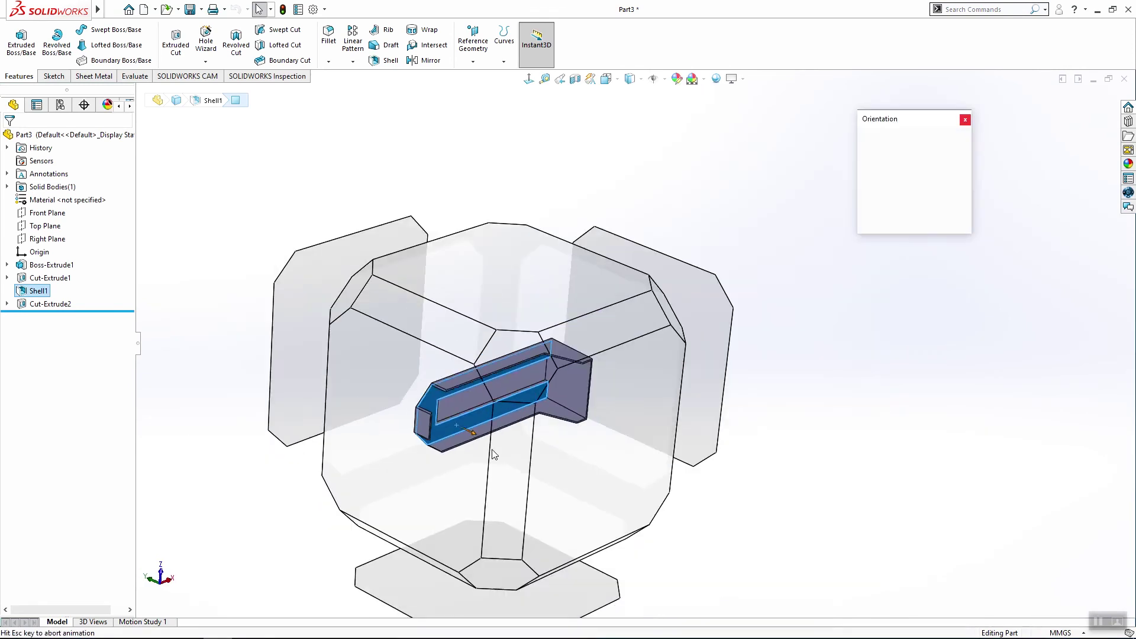
left_click(560, 427)
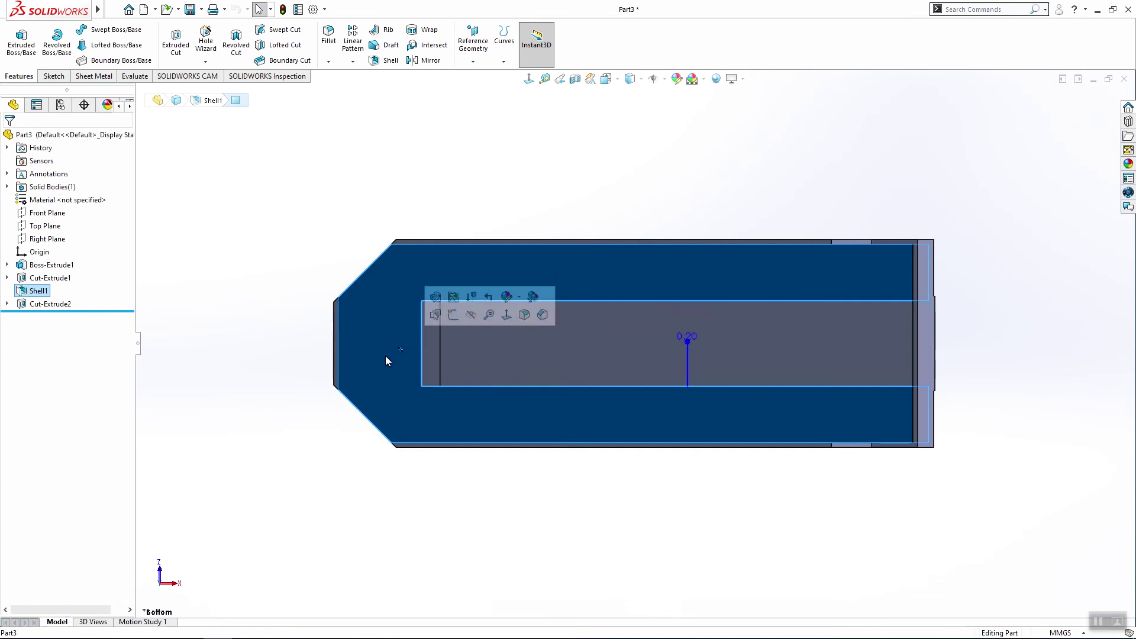
key("Escape")
scroll(335, 317, "down", 3)
left_click(482, 369)
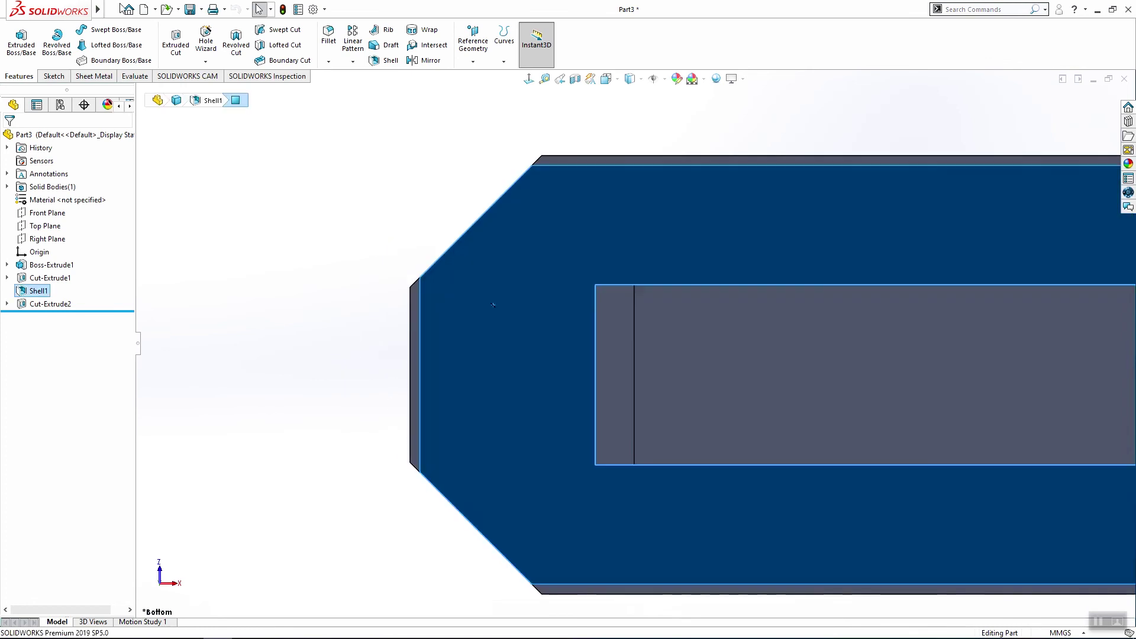
Step: On the bottom face, sketch the chamfered end outline and close it with a vertical line
left_click(52, 75)
left_click(14, 45)
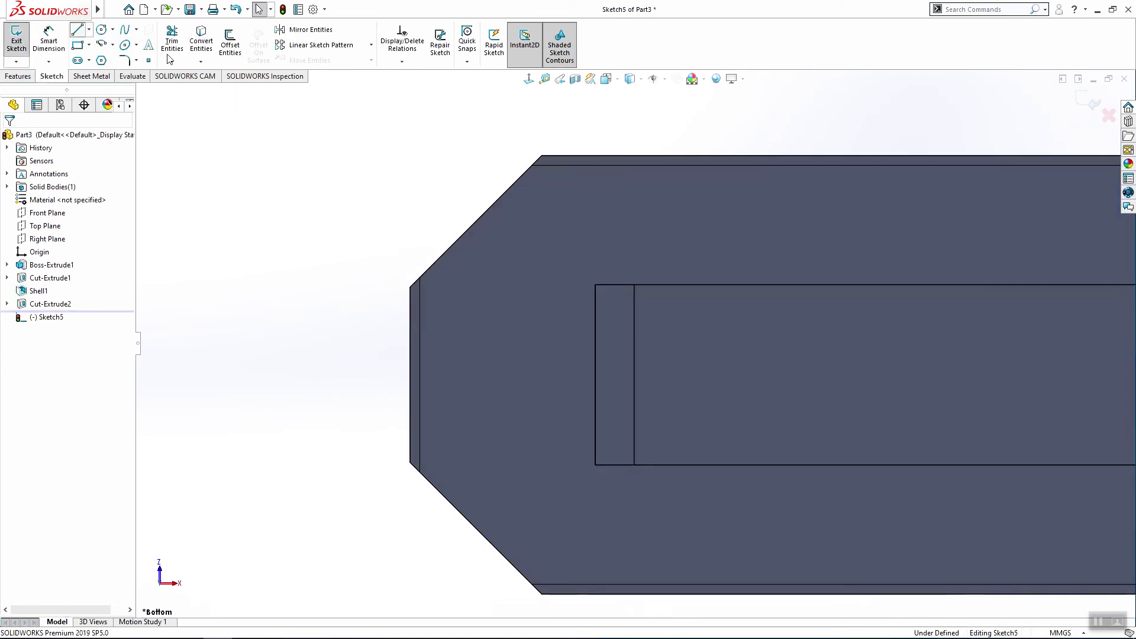
left_click(574, 159)
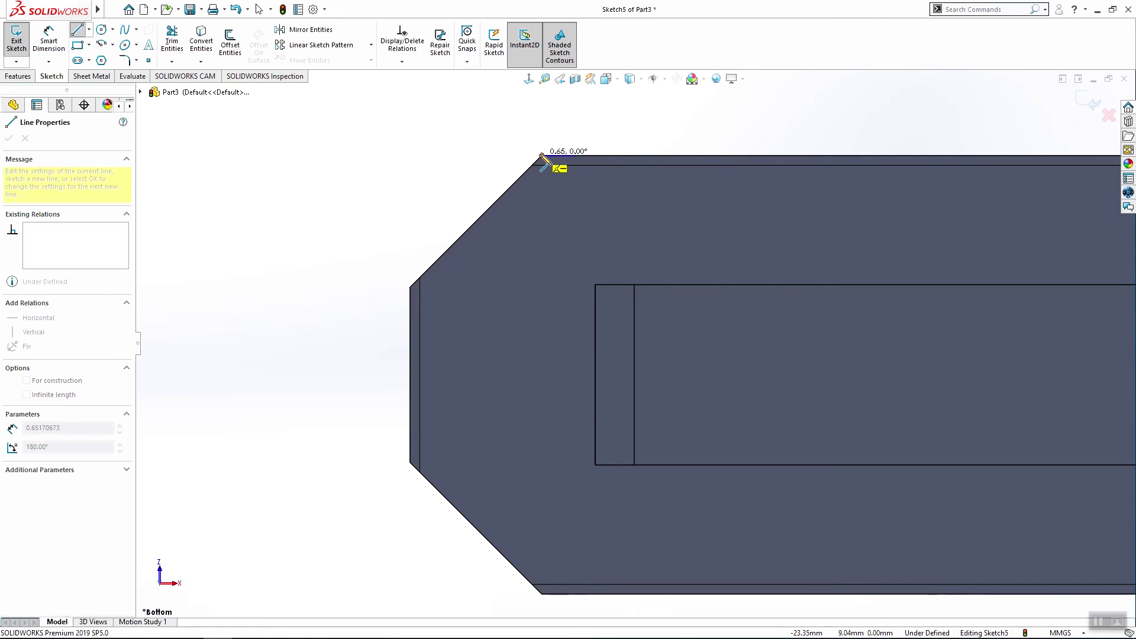
left_click(543, 158)
left_click(411, 289)
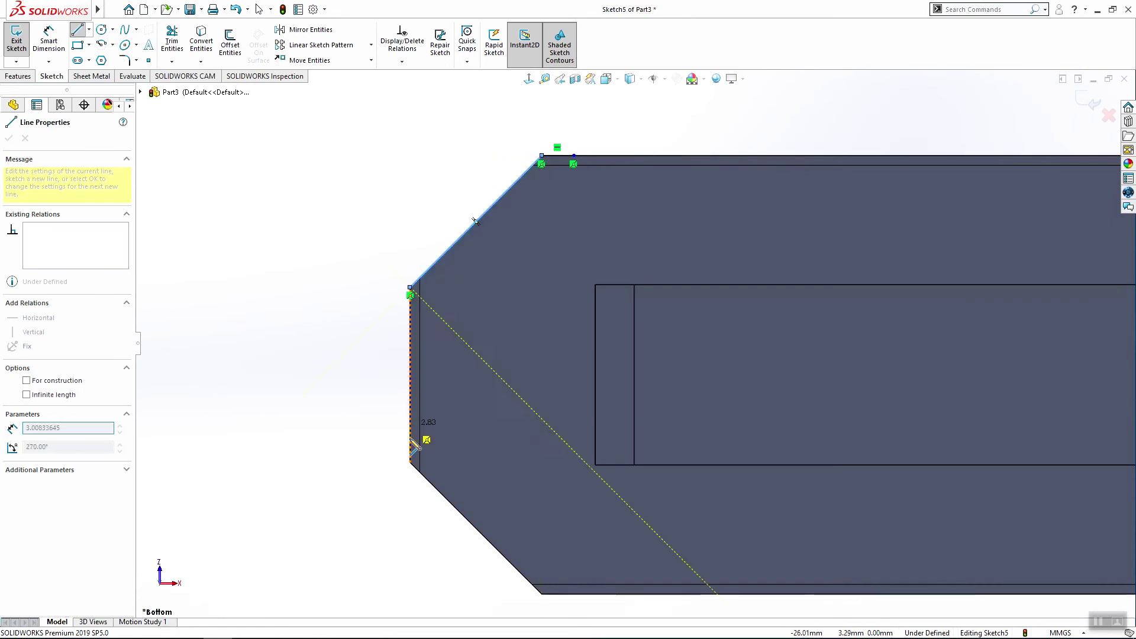
left_click(411, 462)
scroll(563, 571, "up", 2)
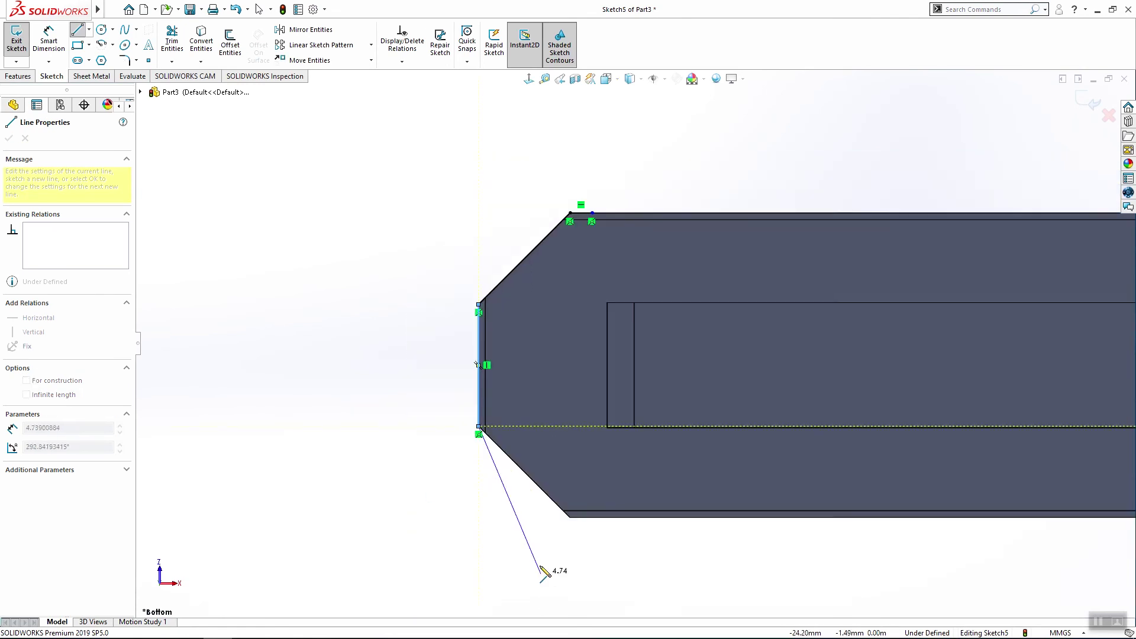
scroll(599, 515, "down", 2)
left_click(587, 493)
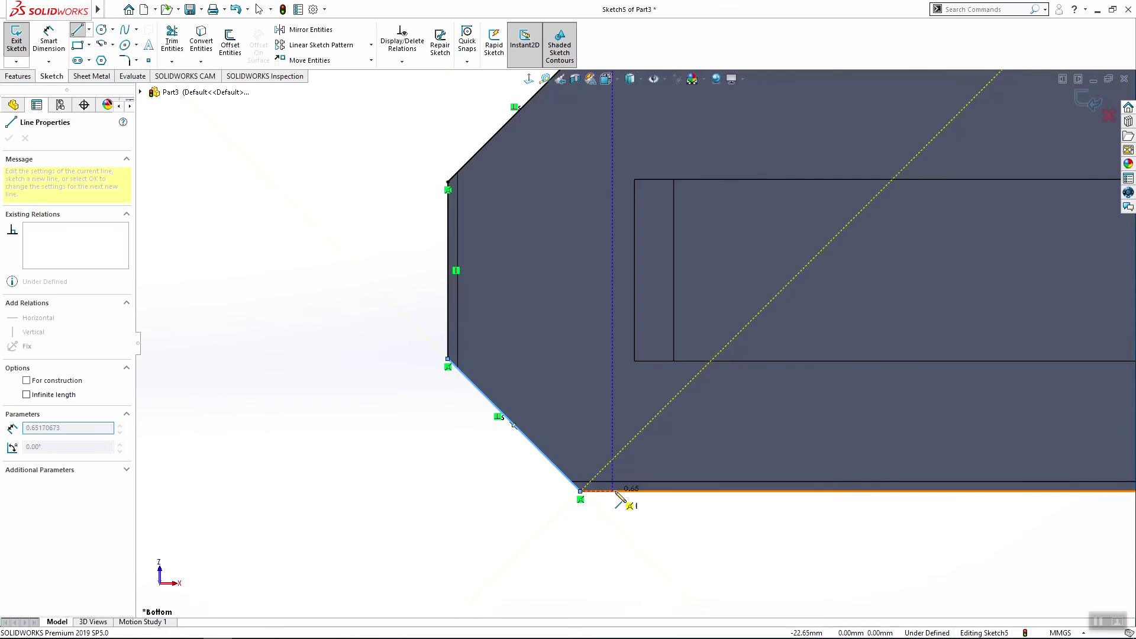
scroll(630, 501, "up", 2)
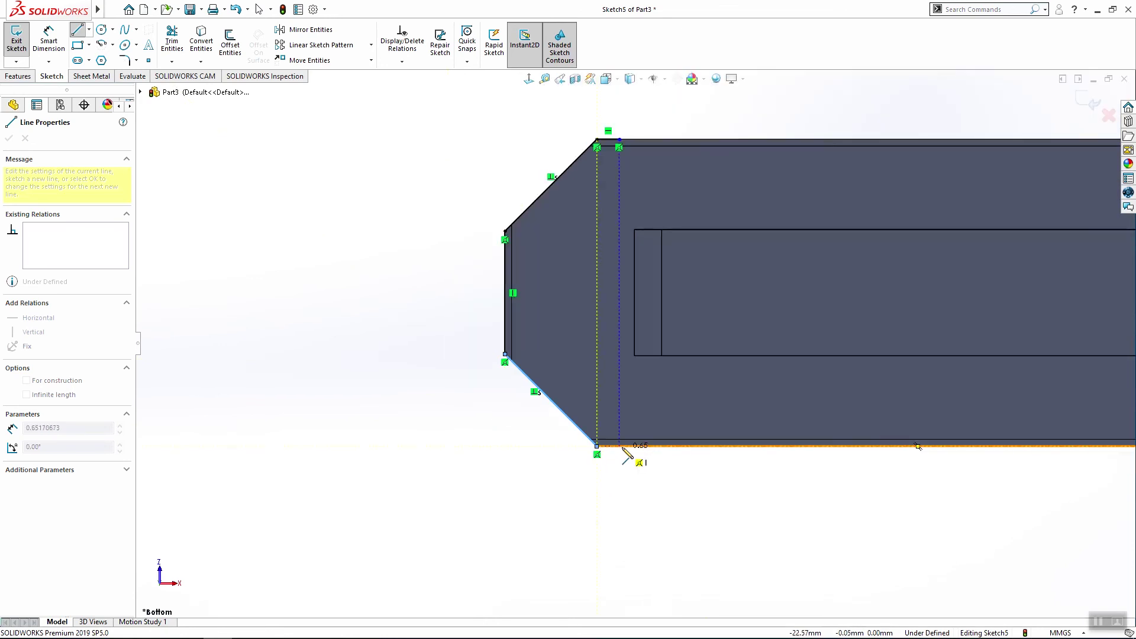
left_click(619, 147)
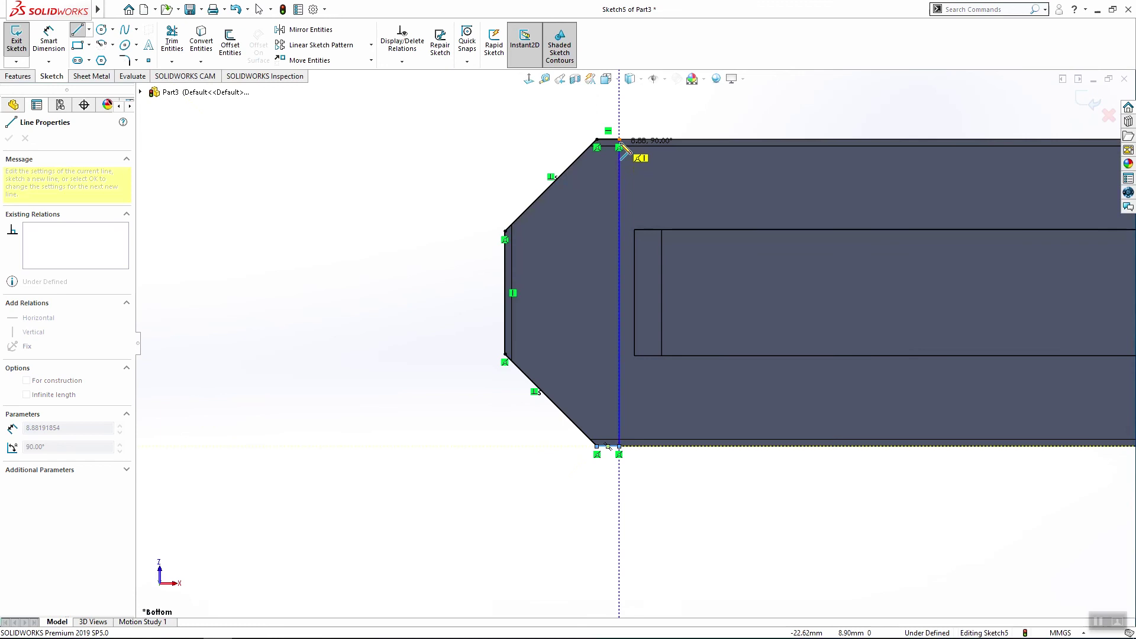
left_click(258, 10)
Step: Dimension the closing line 3.50 from the left edge
left_click(50, 42)
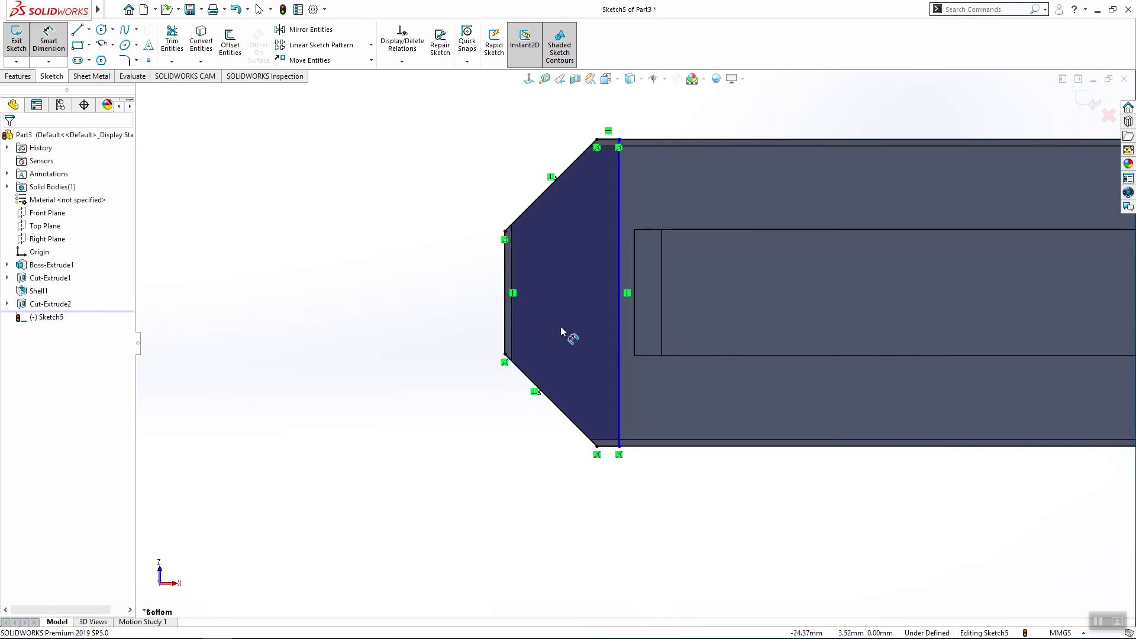
left_click(504, 325)
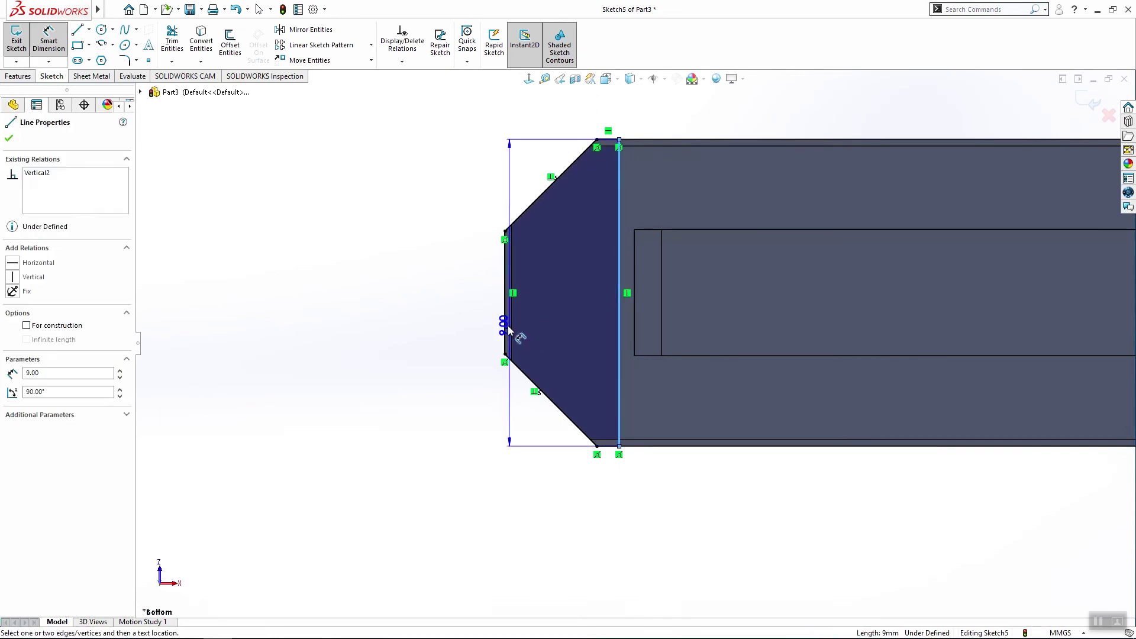
left_click(619, 400)
left_click(515, 514)
type("3.5")
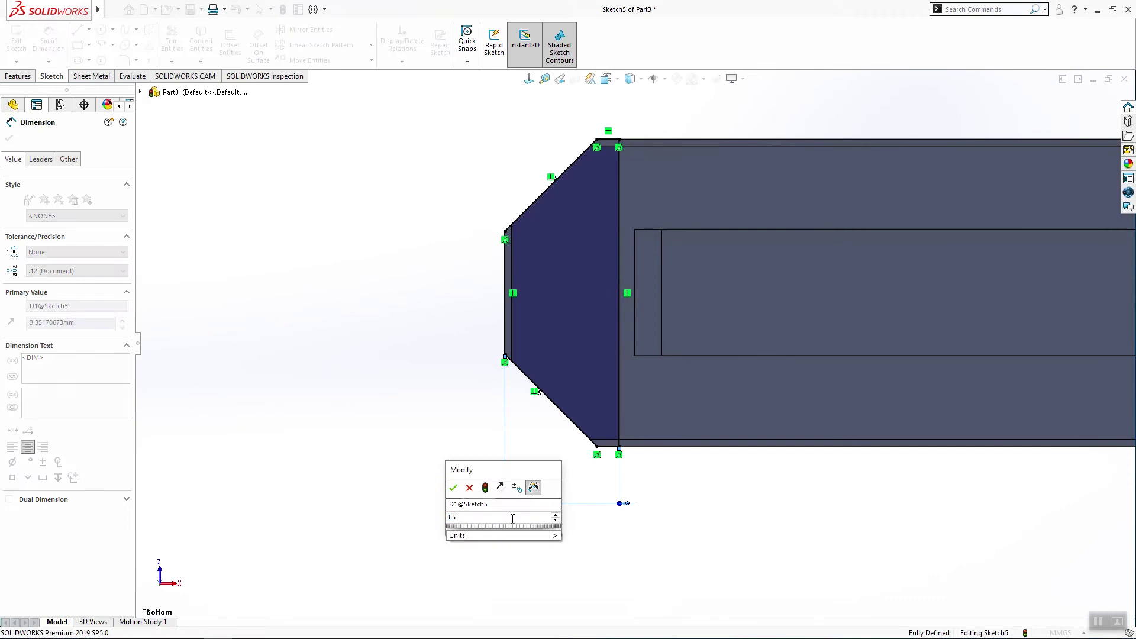
key("Return")
key("Escape")
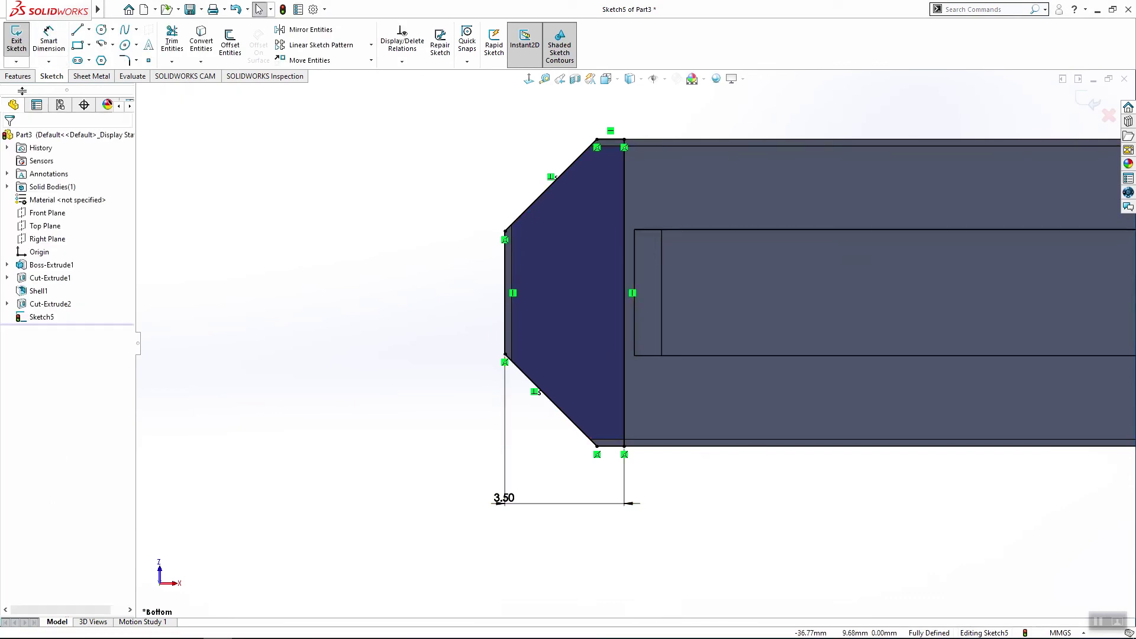
Step: Boss-extrude Sketch5 Up To Surface, ending at the long face
left_click(19, 74)
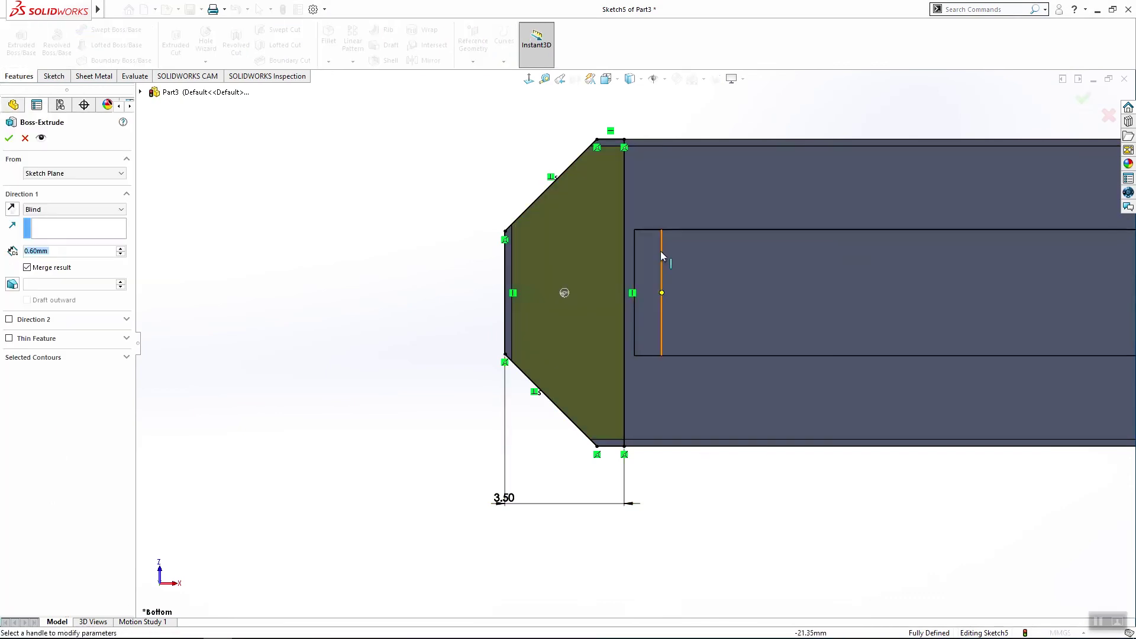
left_click(87, 209)
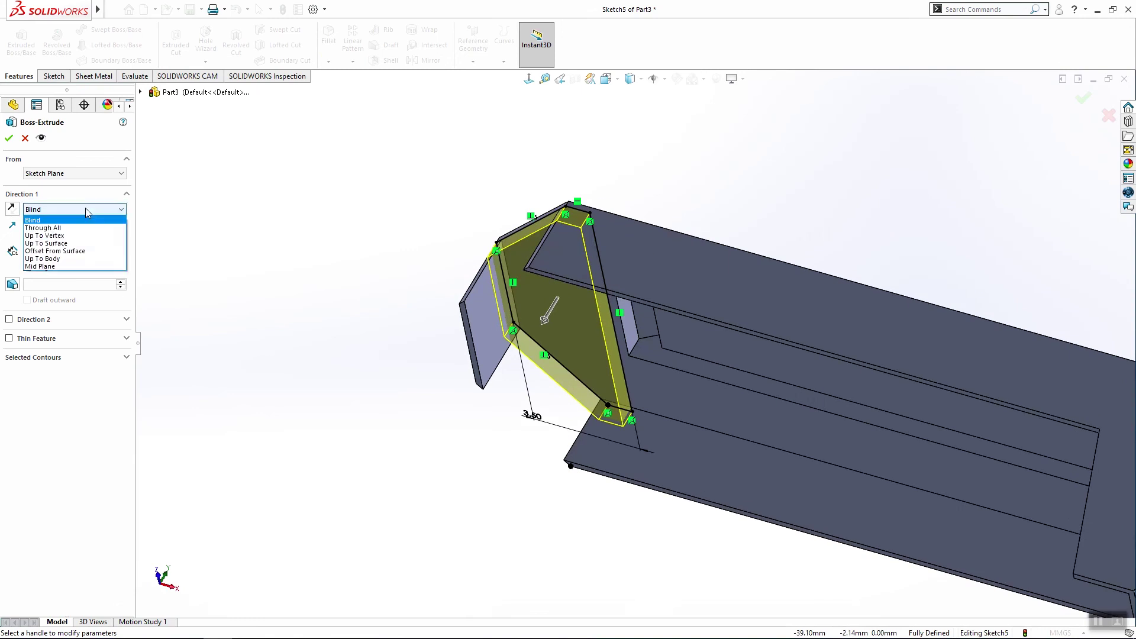
left_click(81, 241)
scroll(602, 312, "up", 1)
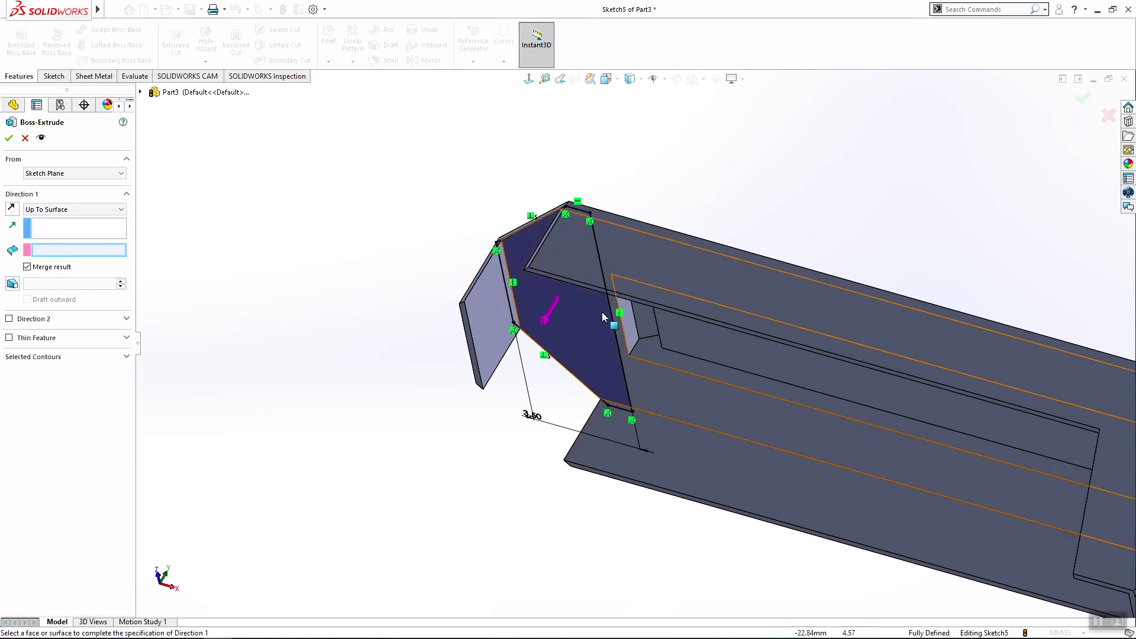
scroll(525, 258, "up", 3)
left_click(528, 254)
scroll(581, 328, "down", 3)
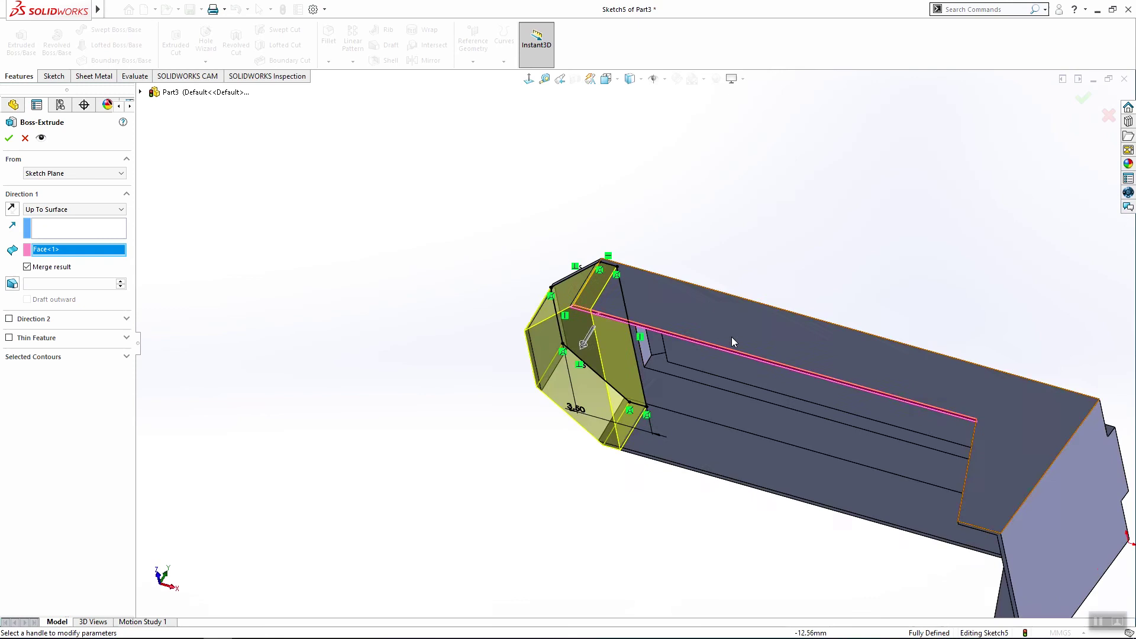
scroll(579, 327, "down", 2)
key("Return")
mouse_move(882, 491)
middle_mouse_down()
mouse_move(918, 412)
mouse_move(896, 508)
mouse_move(802, 589)
mouse_move(739, 529)
middle_mouse_up()
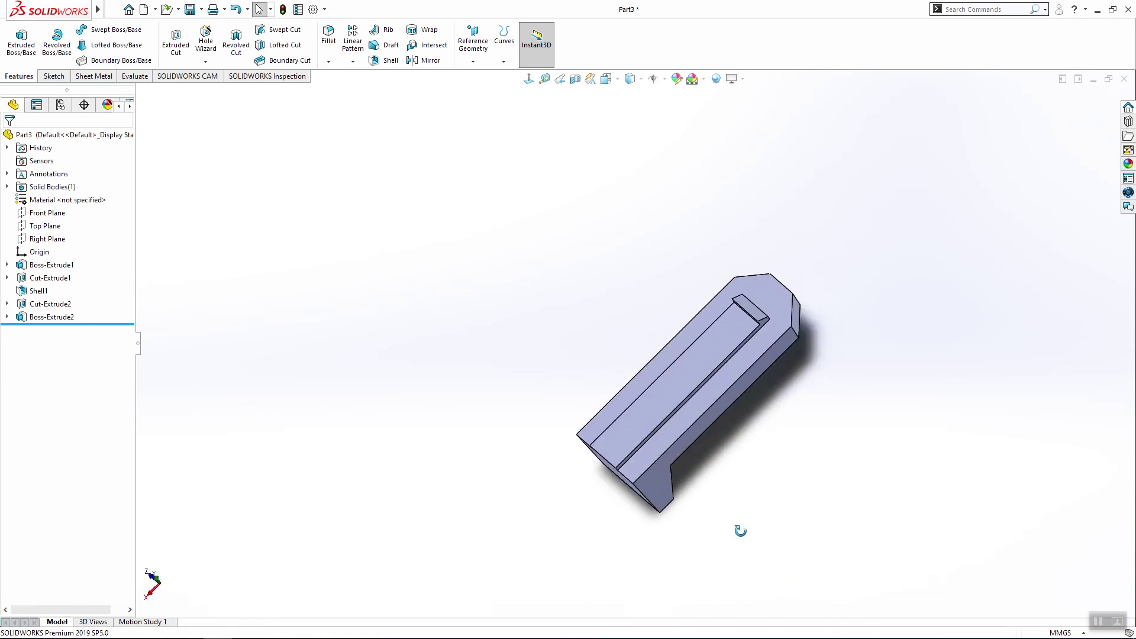
Step: Start a sketch on the end face and draw a small circle near the top end
key("space")
left_click(467, 379)
left_click(639, 139)
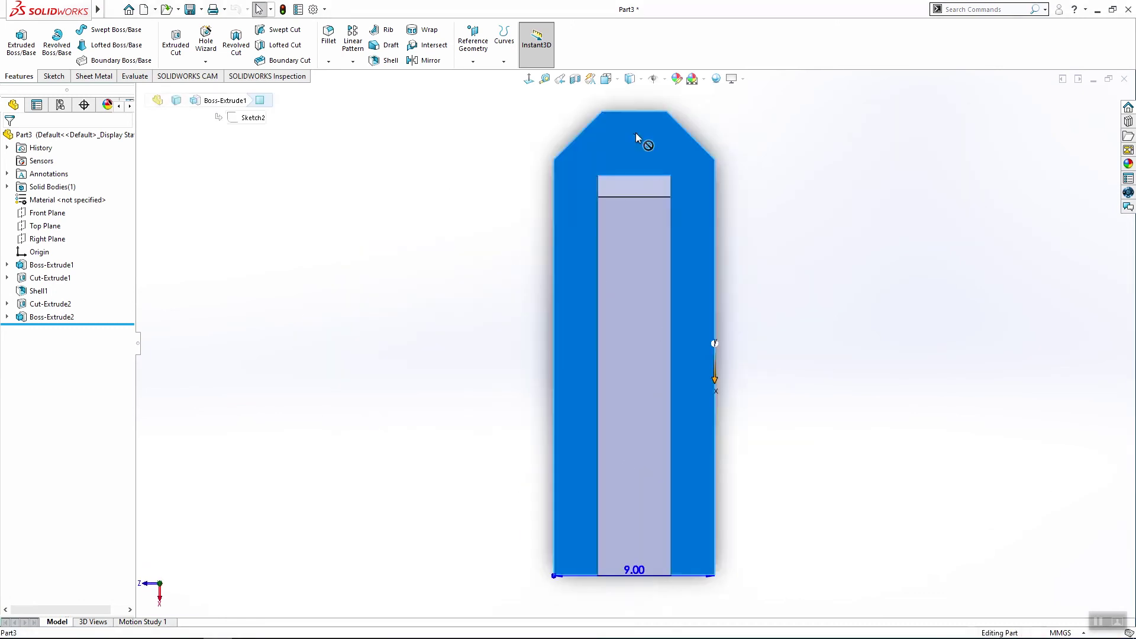
left_click(51, 76)
left_click(18, 40)
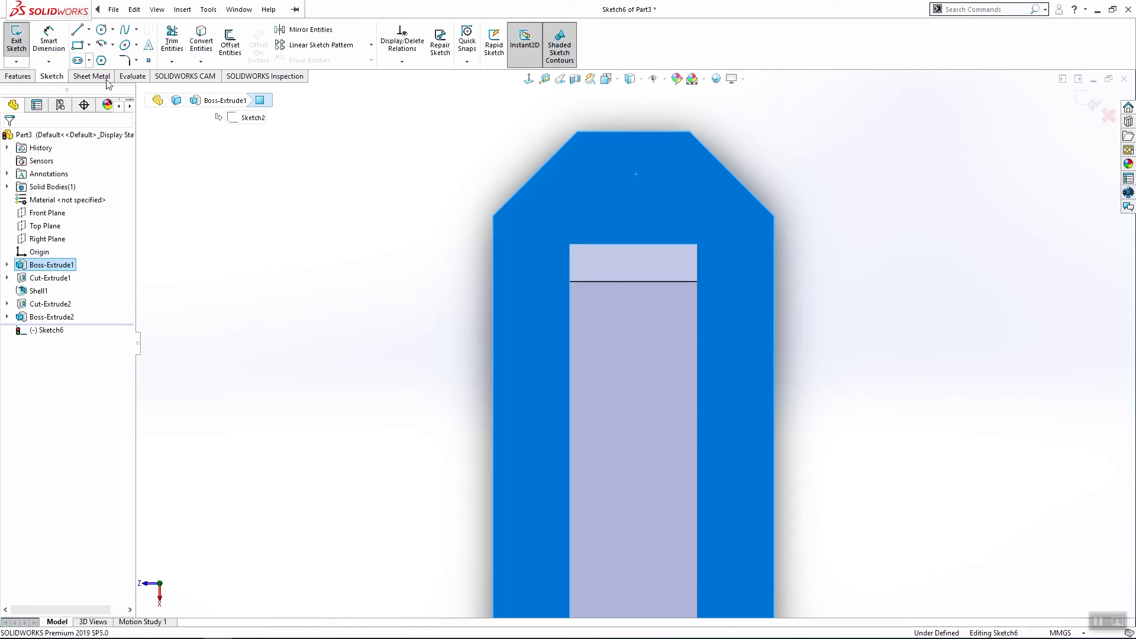
left_click(101, 30)
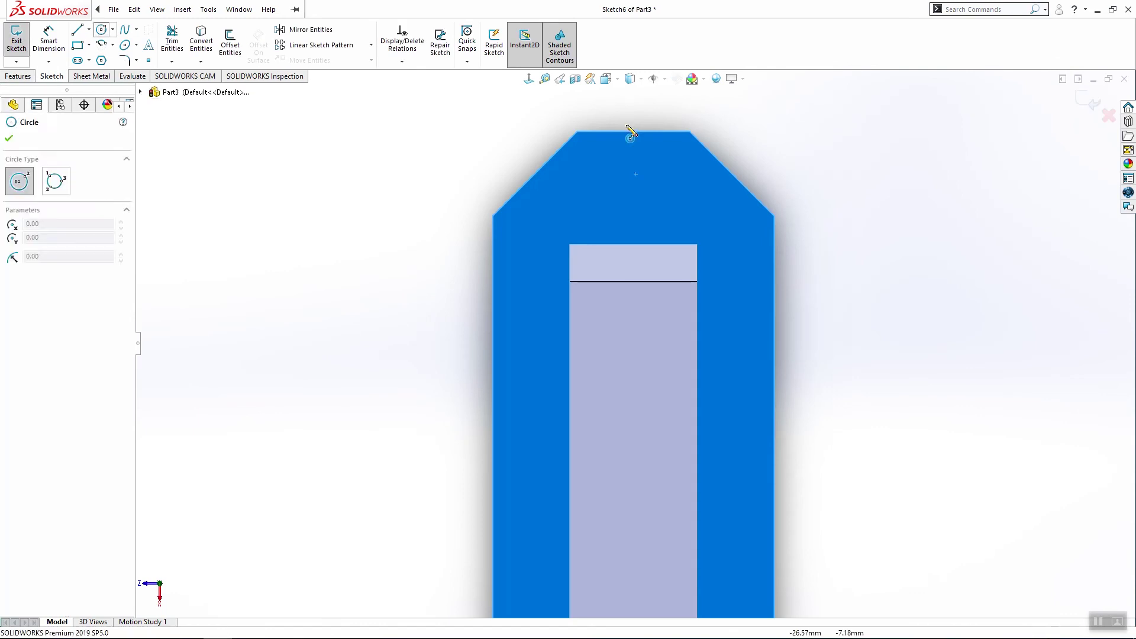
left_click(633, 161)
key("Escape")
scroll(770, 144, "down", 5)
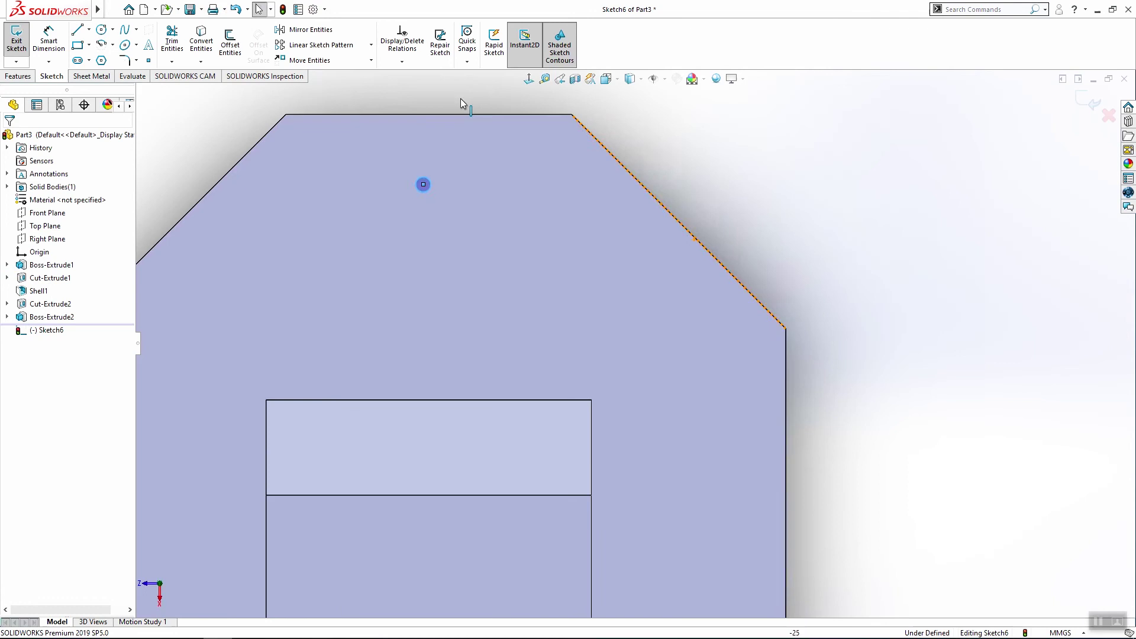
Step: Dimension the circle's diameter at 0.50
left_click(51, 33)
left_click(428, 194)
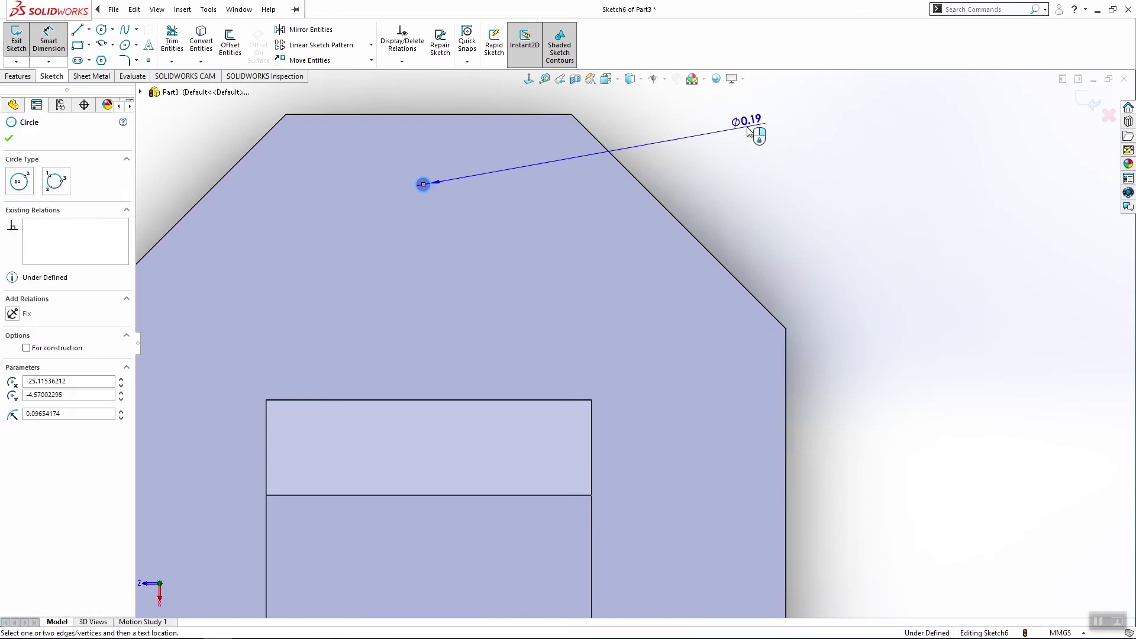
left_click(748, 131)
key("Return")
key("Escape")
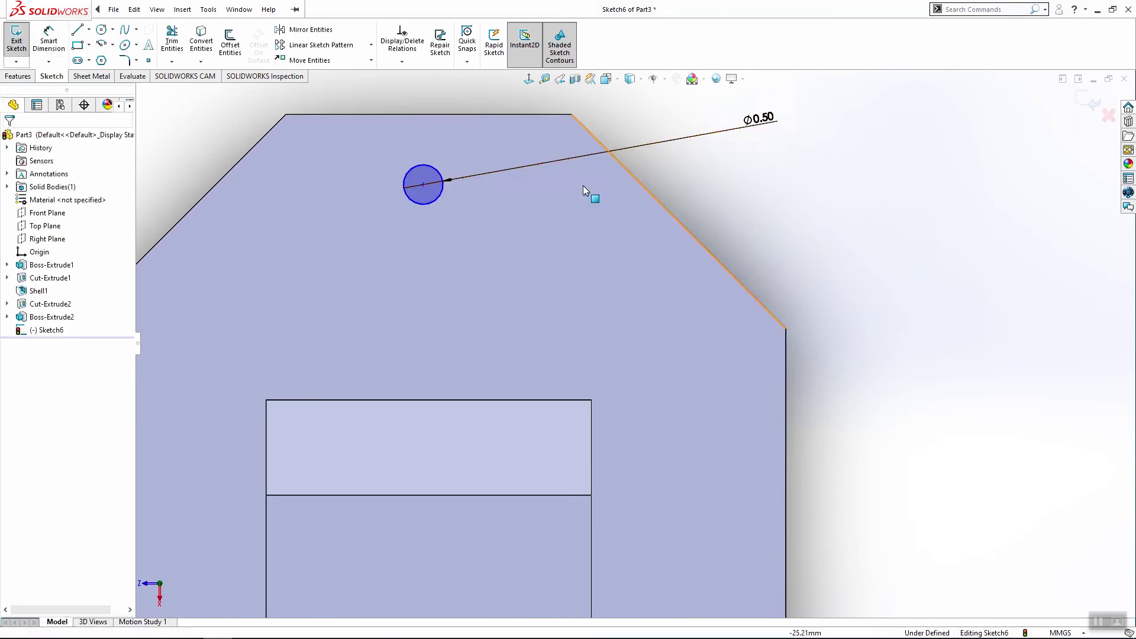
scroll(551, 213, "up", 3)
scroll(521, 286, "down", 2)
Step: Align the circle centre horizontally with the edge midpoint
left_click(522, 263)
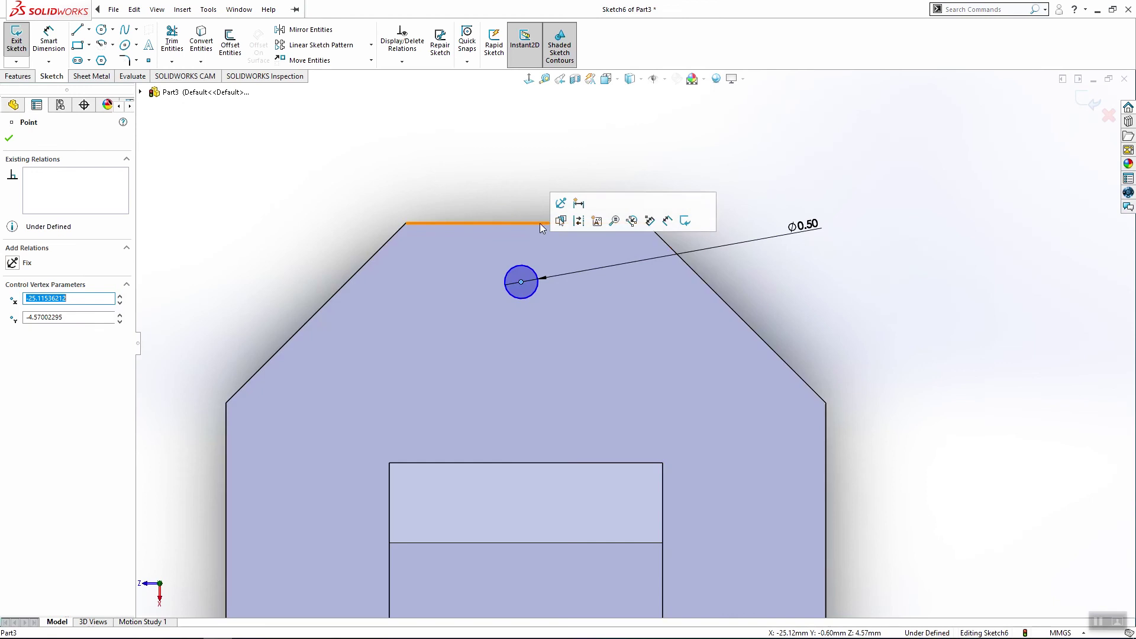
left_click(524, 224, "ctrl")
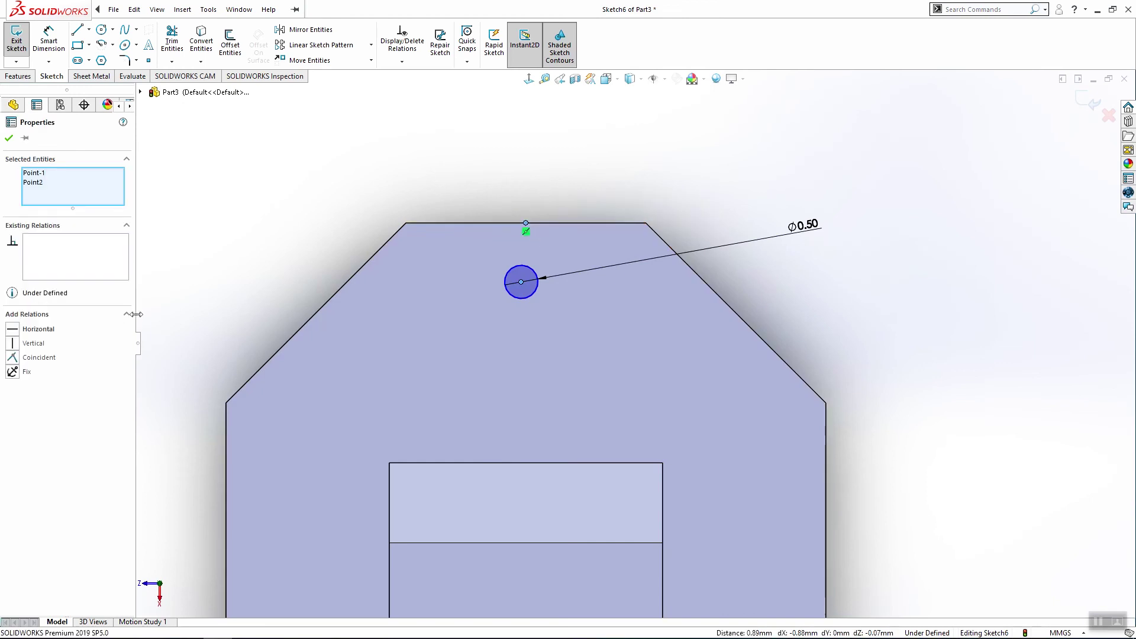
left_click(33, 343)
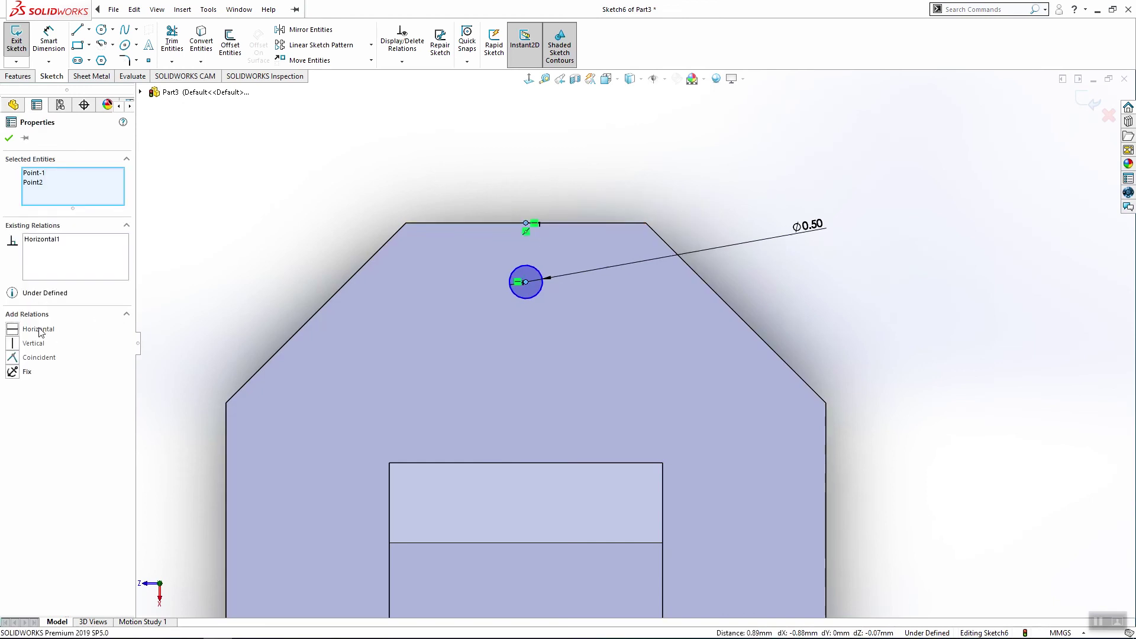
key("Escape")
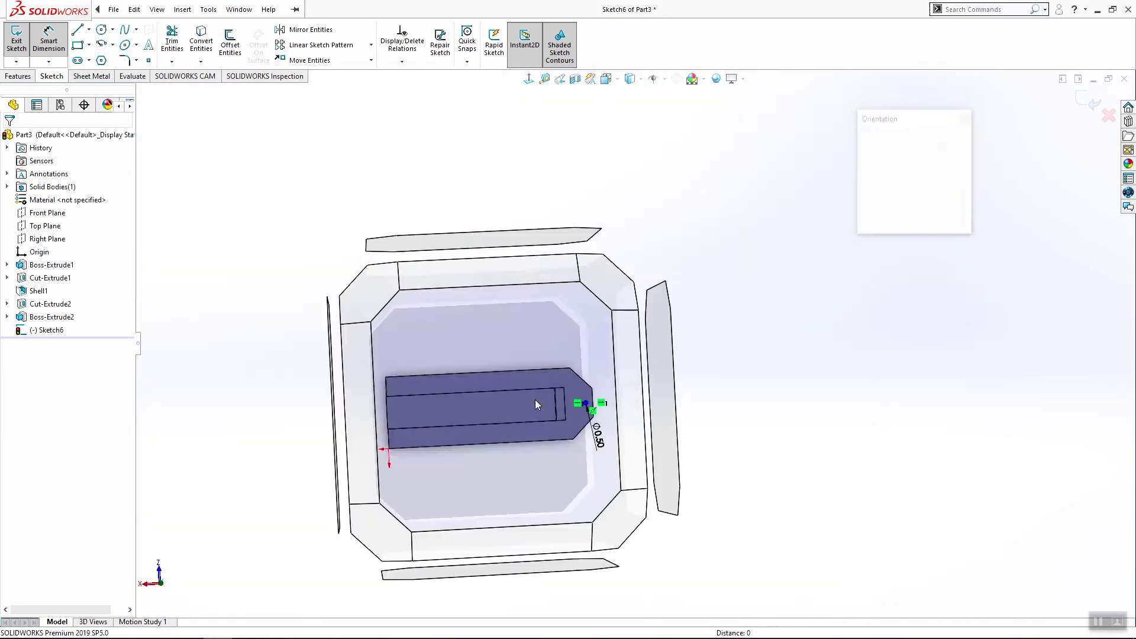
Step: Dimension the circle centre 1.00 from the tip edge
middle_click_drag(675, 300, 861, 407)
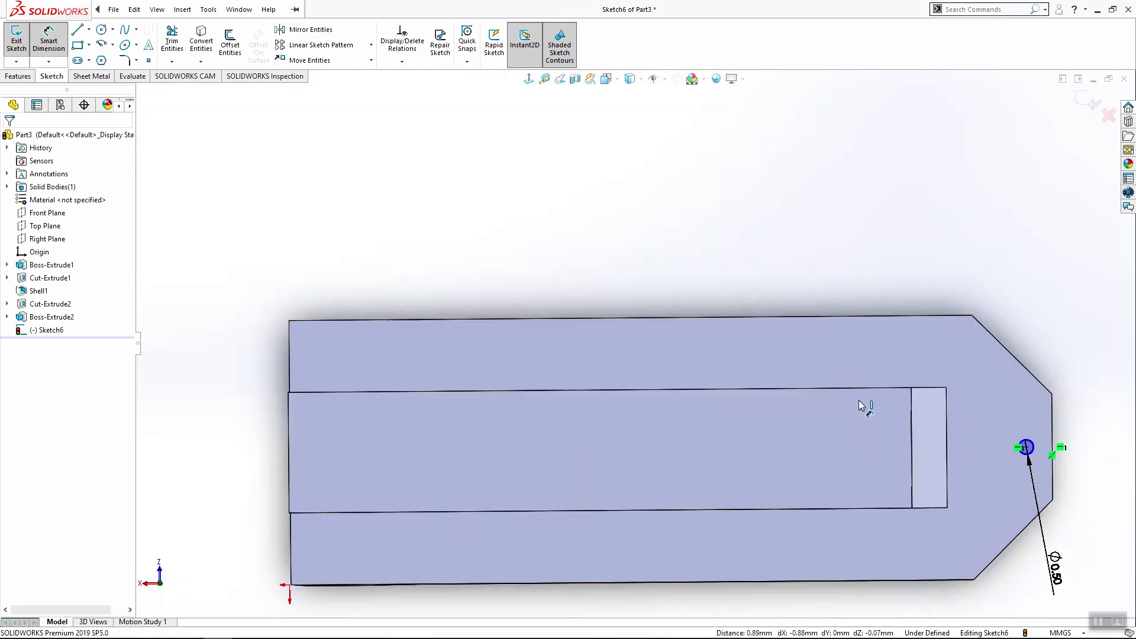
scroll(968, 352, "down", 3)
scroll(460, 416, "down", 2)
left_click(134, 9)
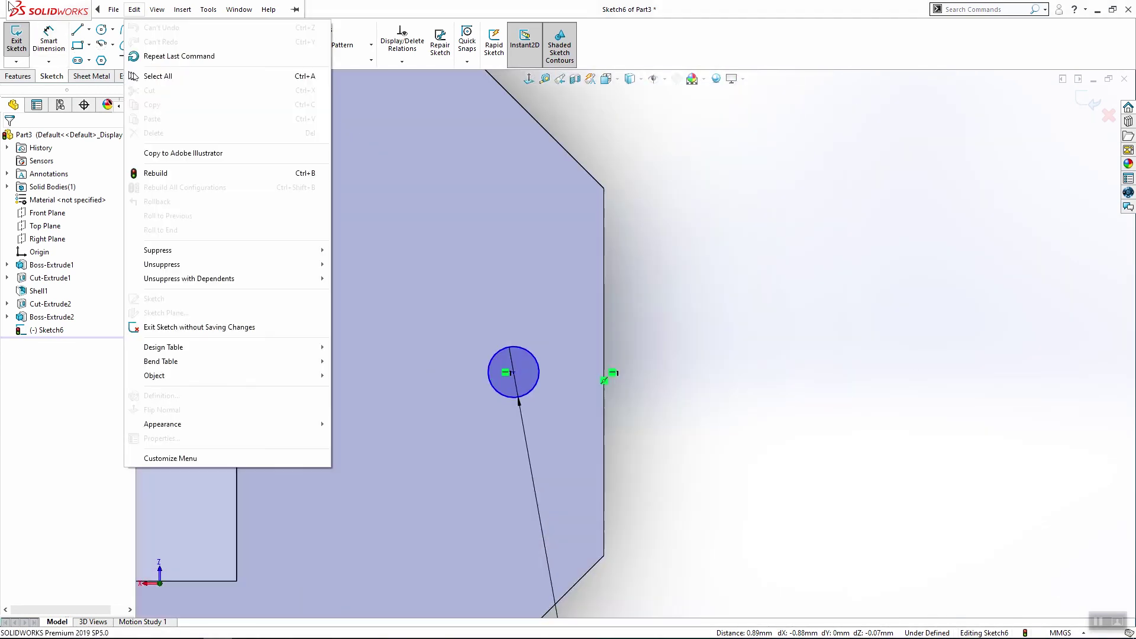
left_click(50, 44)
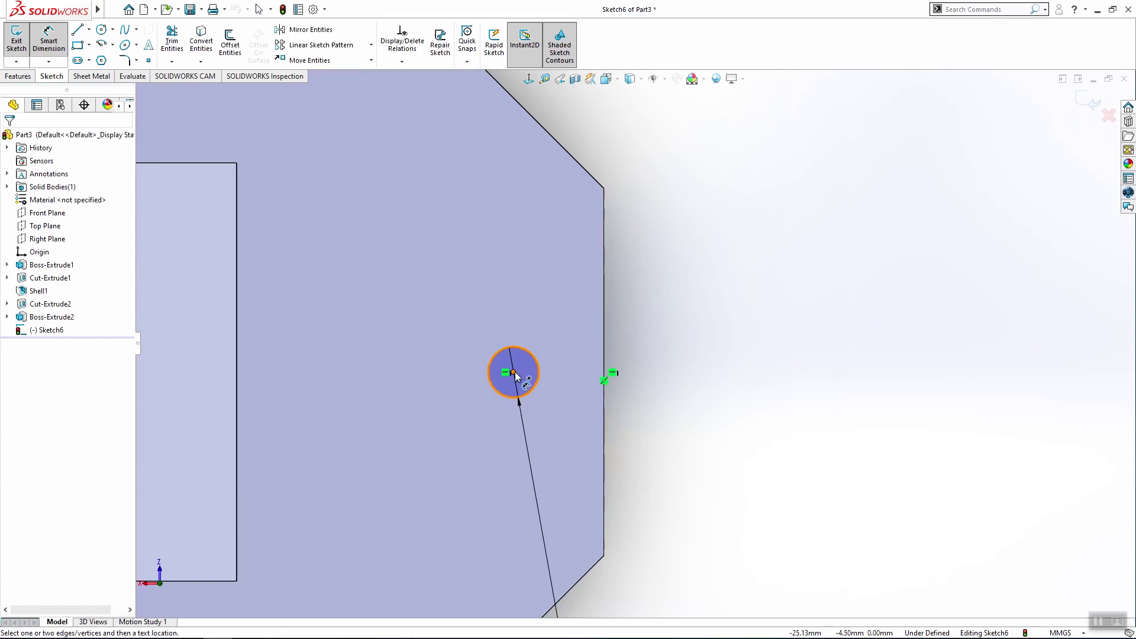
left_click(514, 374)
left_click(608, 407)
left_click(730, 404)
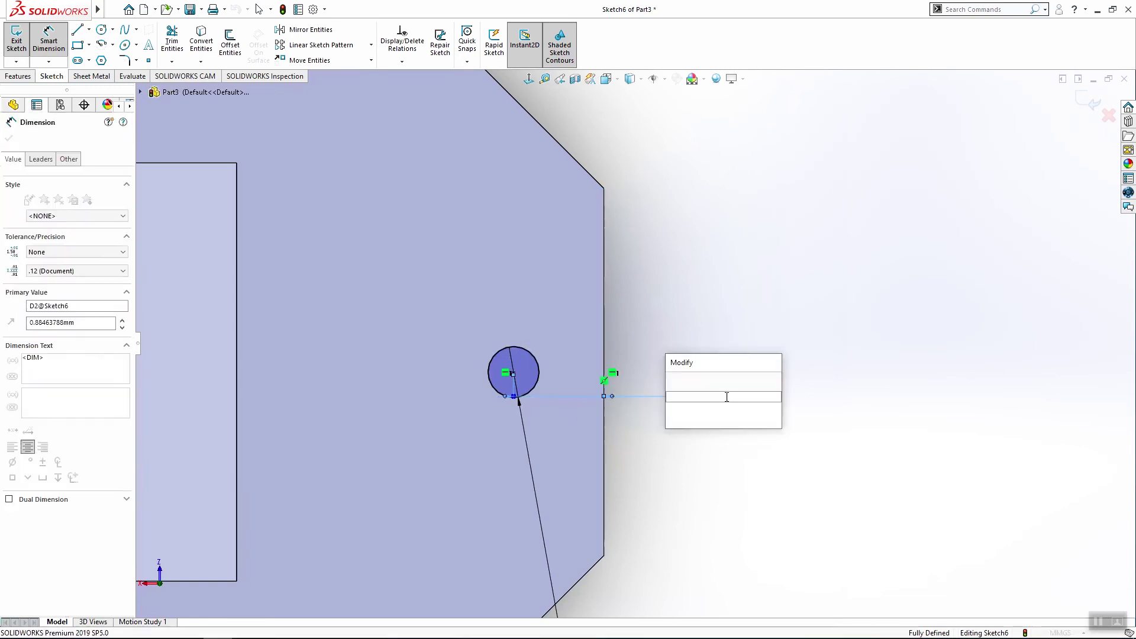
type("1")
key("Return")
key("Escape")
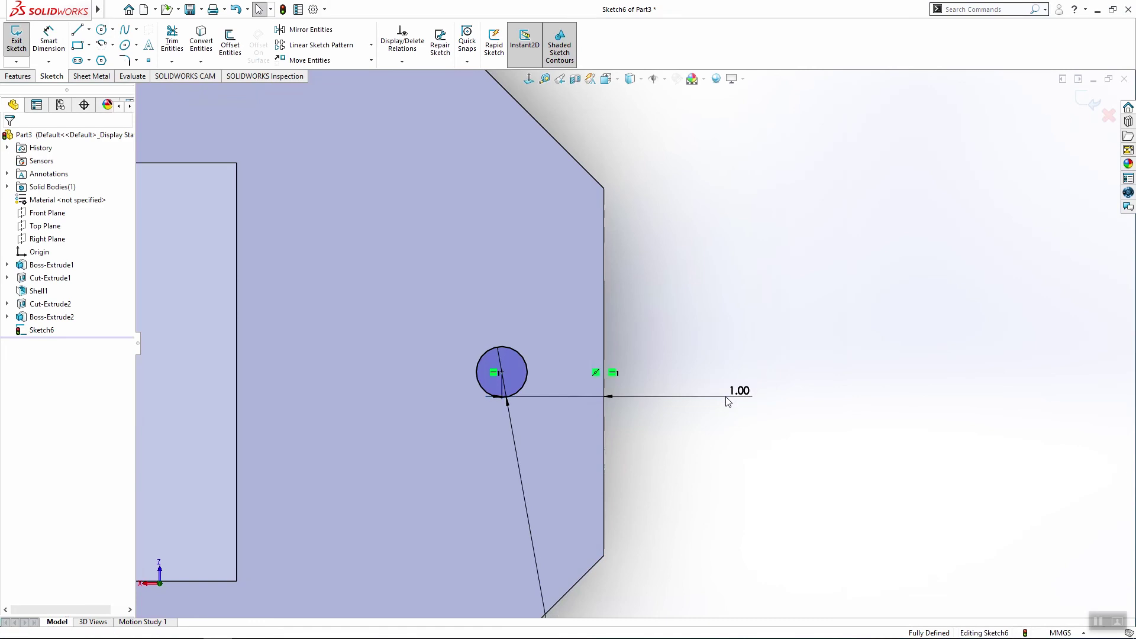
scroll(728, 372, "up", 4)
Step: Cut the circle Through All to make the hole
left_click(20, 76)
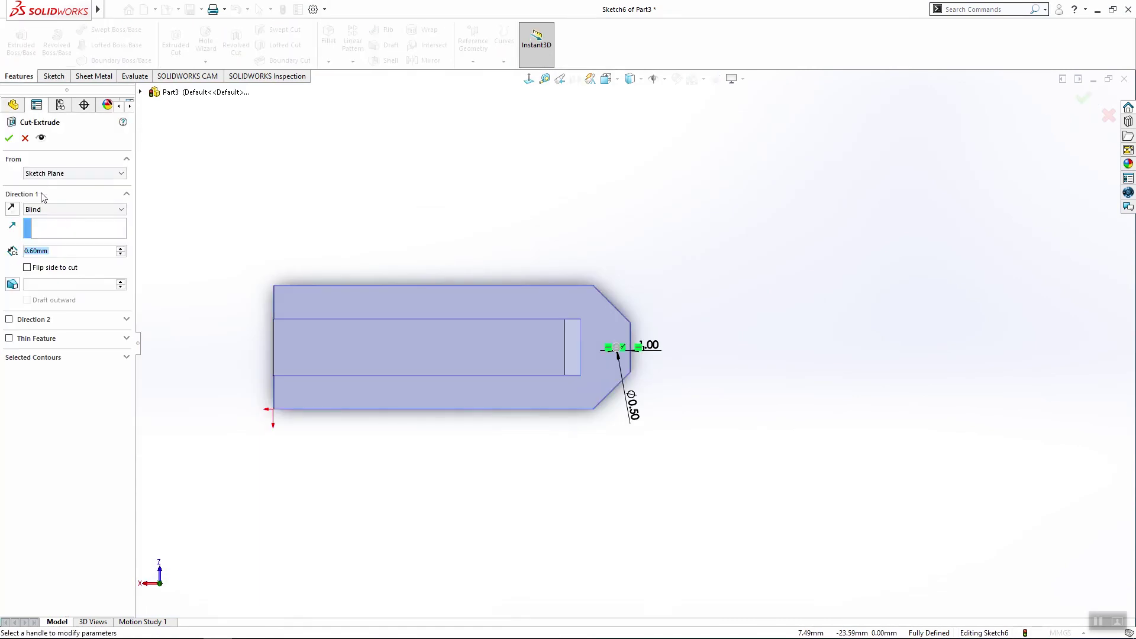
left_click(75, 208)
left_click(9, 139)
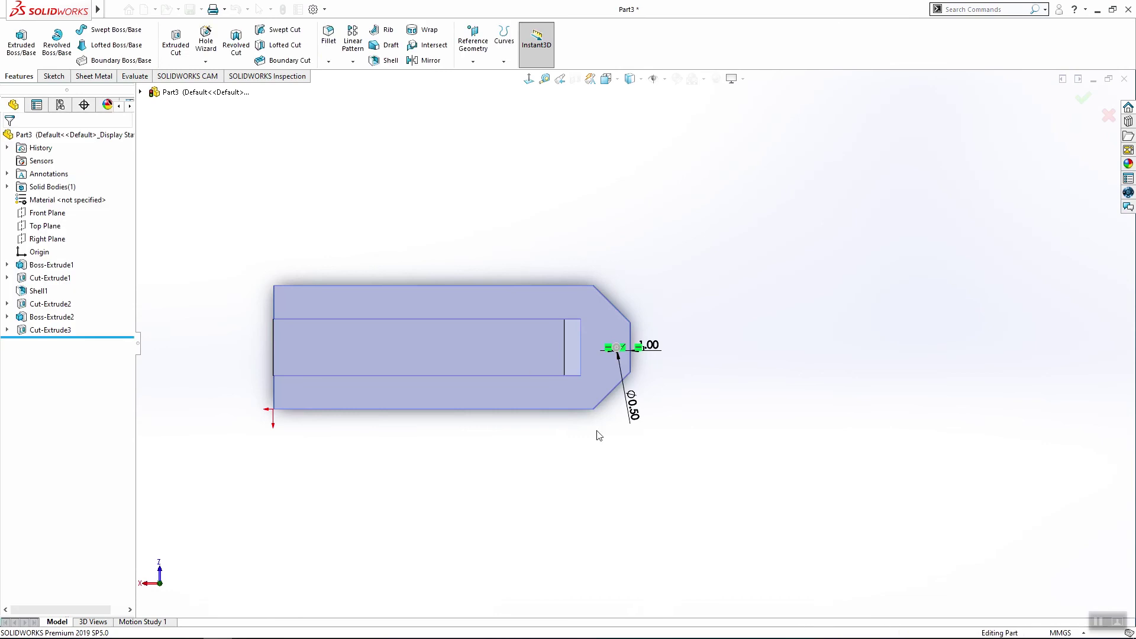
Step: Switch to the Top view and start a new sketch on the top face
mouse_move(592, 432)
middle_mouse_down()
mouse_move(692, 414)
mouse_move(787, 492)
mouse_move(744, 239)
middle_mouse_up()
key("space")
left_click(517, 436)
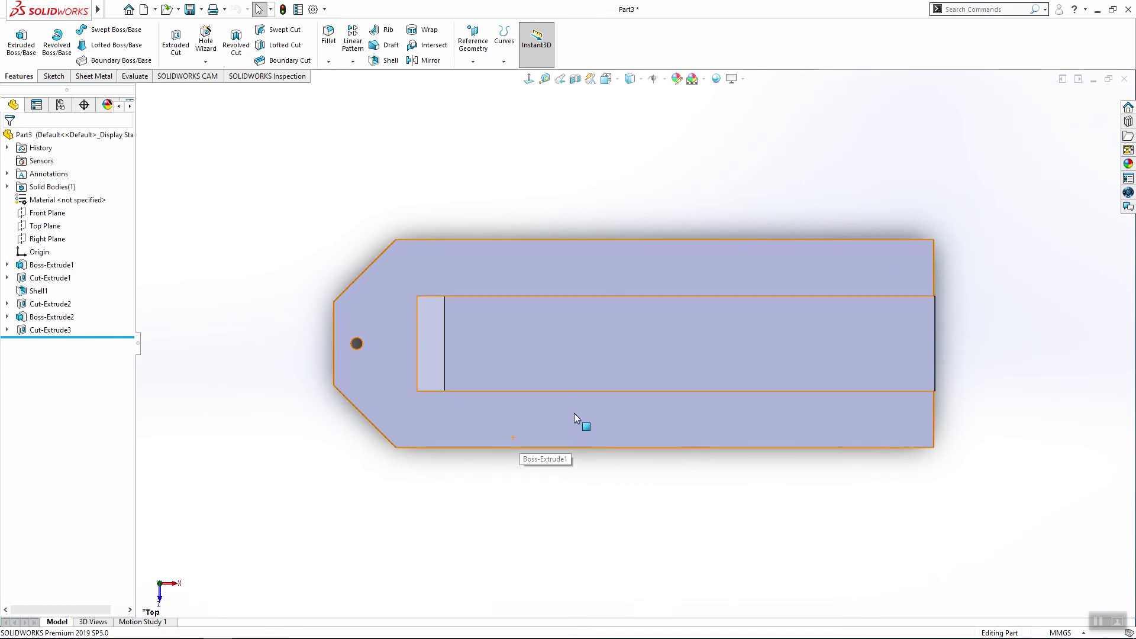
scroll(575, 413, "down", 3)
scroll(875, 287, "up", 2)
left_click(647, 304)
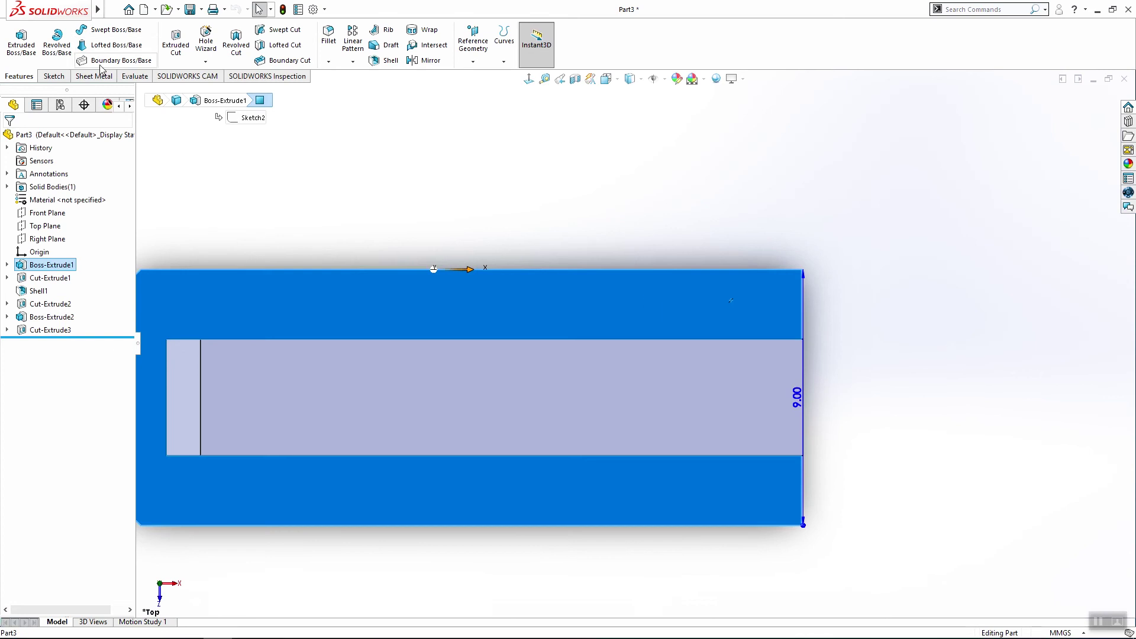
left_click(53, 76)
left_click(16, 40)
Step: Draw a small circle just above the top edge
left_click(77, 30)
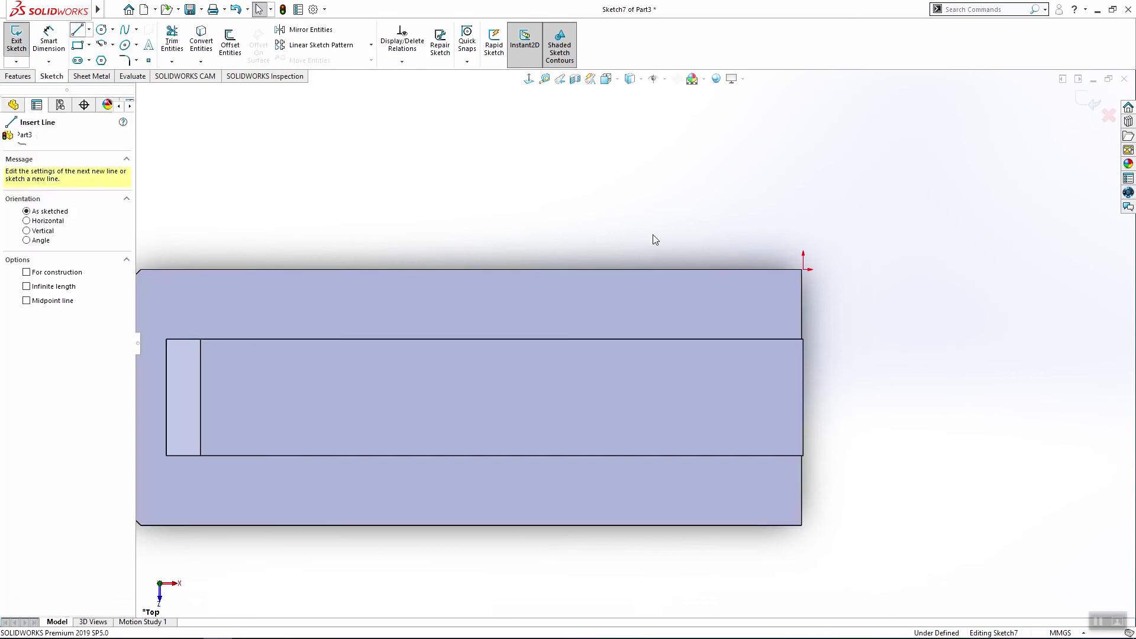
key("Escape")
left_click(101, 45)
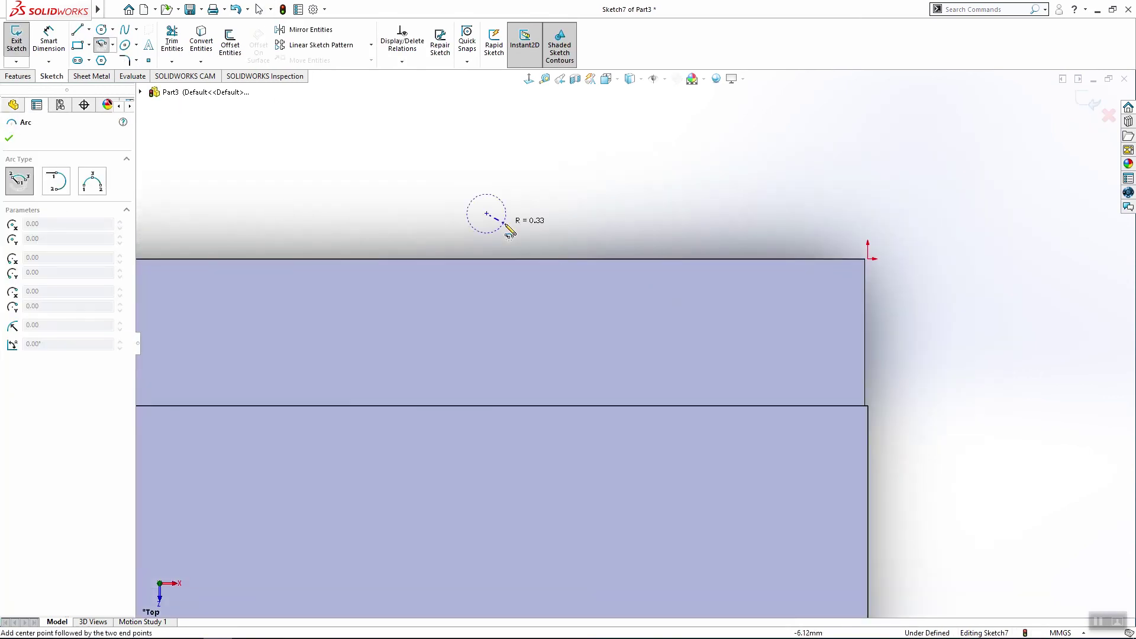
key("Escape")
left_click(101, 30)
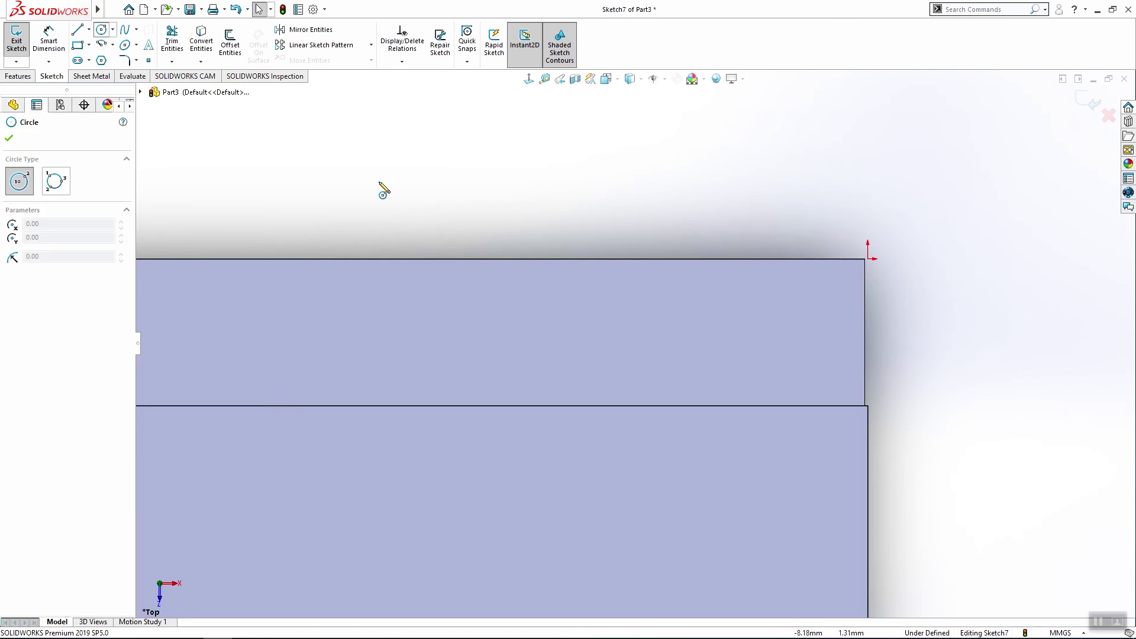
left_click_drag(483, 237, 490, 237)
key("Escape")
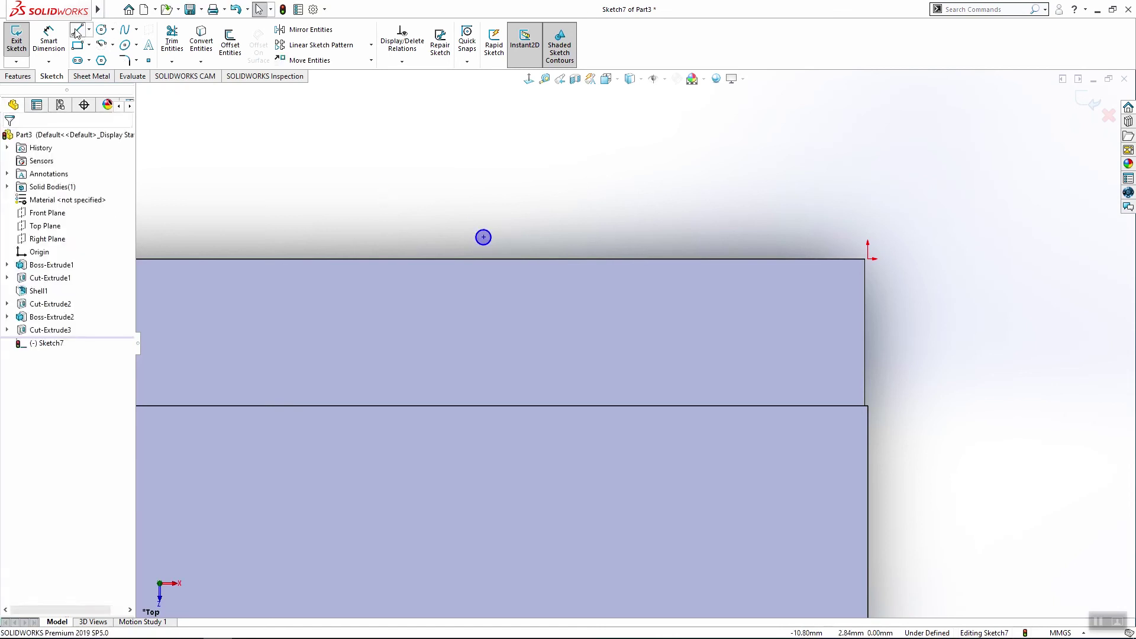
Step: Draw a vertical line and a tangent arc over the circle, then pick the arc and top edge
left_click(78, 31)
left_click(457, 260)
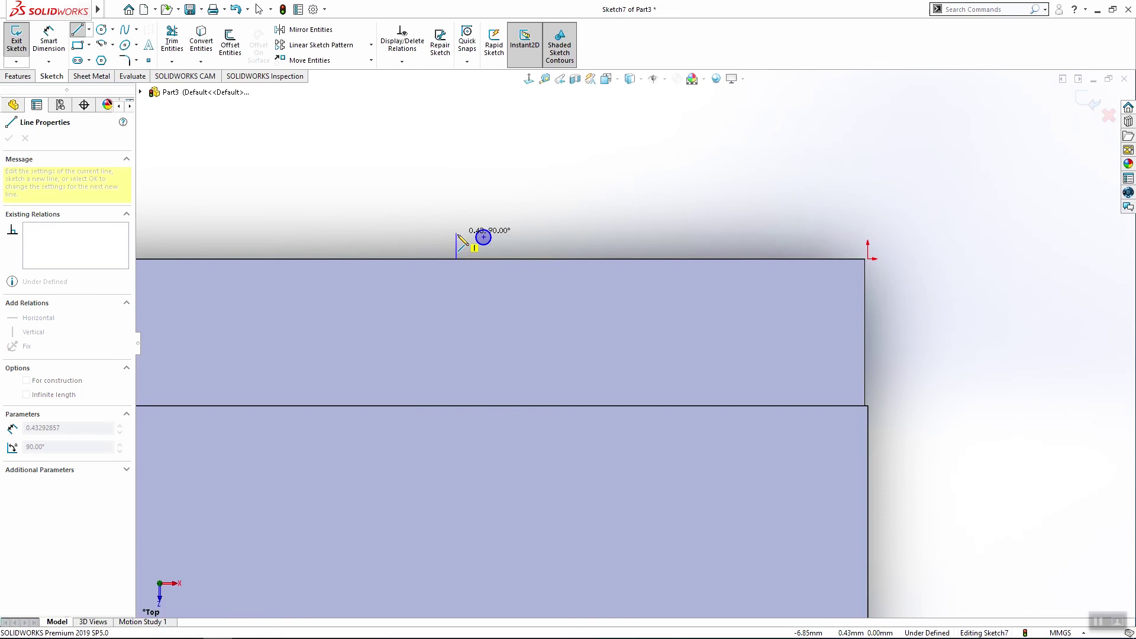
left_click(457, 240)
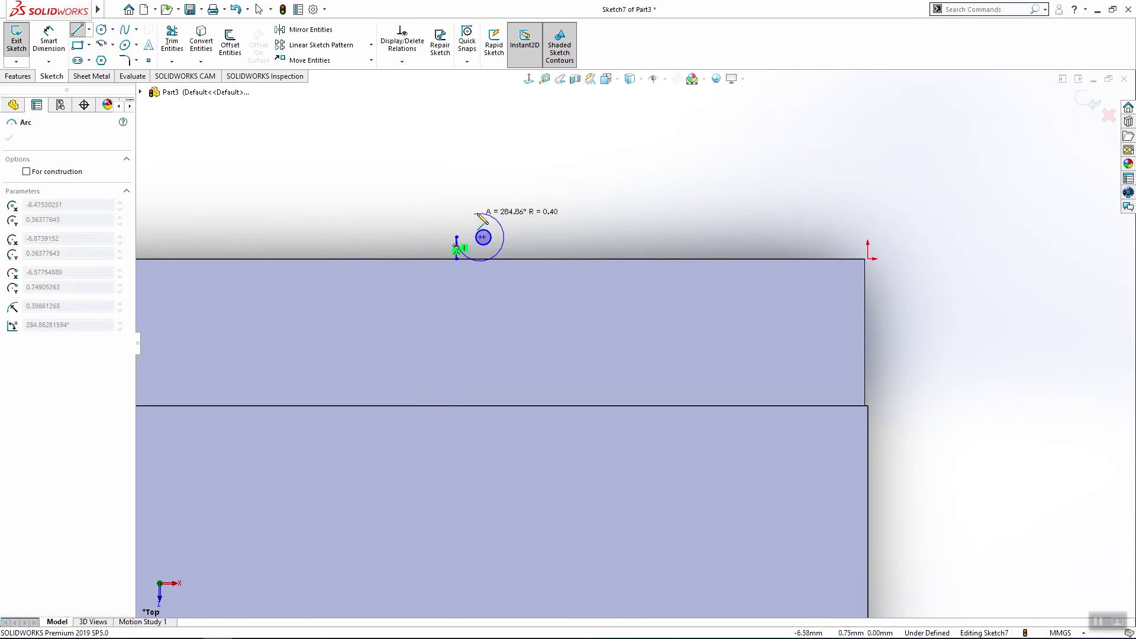
left_click(511, 239)
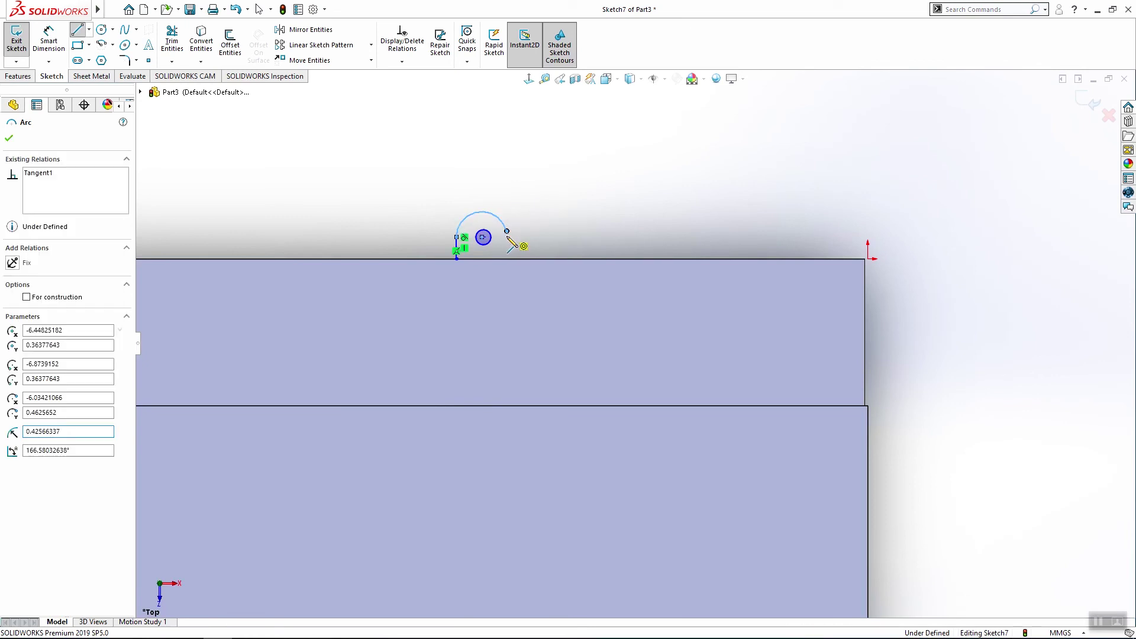
key("Escape")
left_click(503, 225)
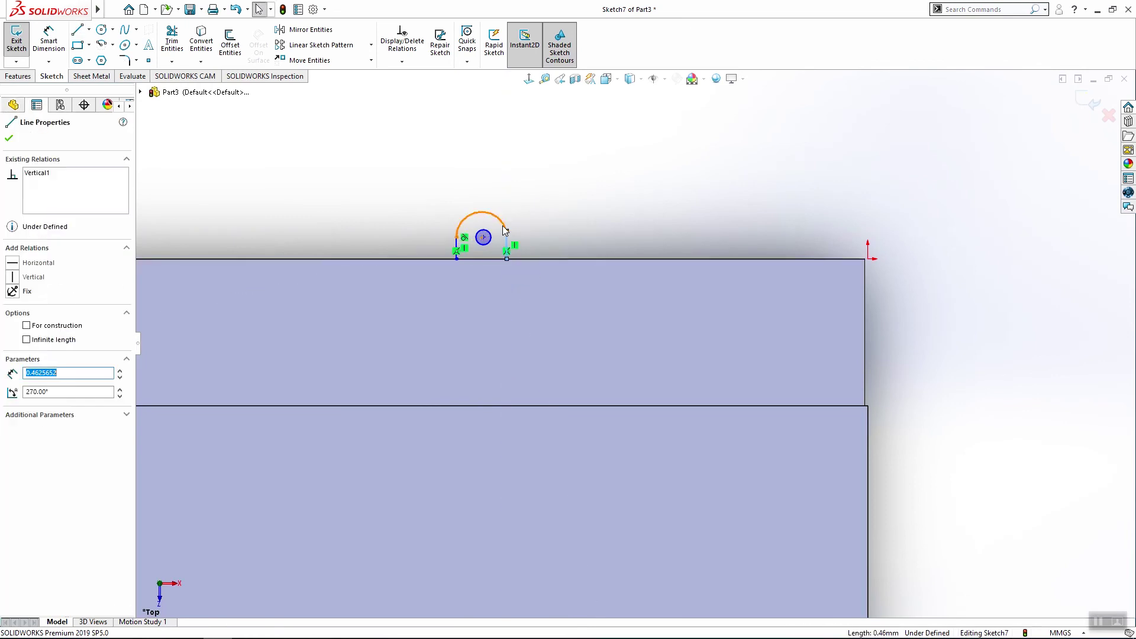
left_click(218, 260, "ctrl")
key("Escape")
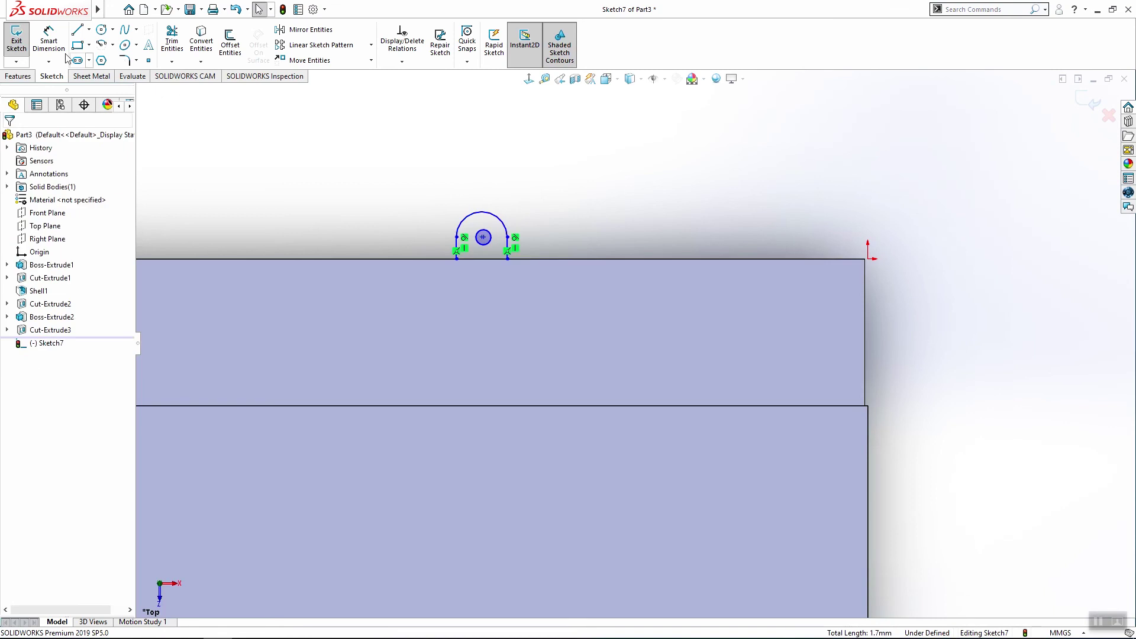
Step: Dimension the arch's arc radius to 0.50
left_click(50, 40)
left_click(465, 248)
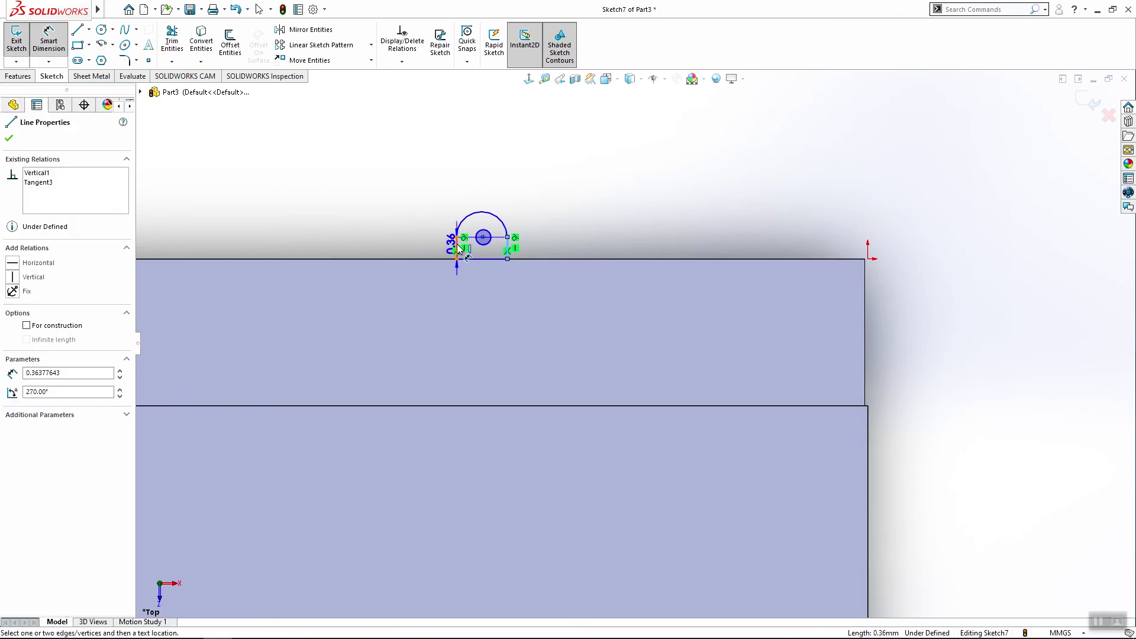
key("Escape")
left_click(513, 225)
left_click(565, 181)
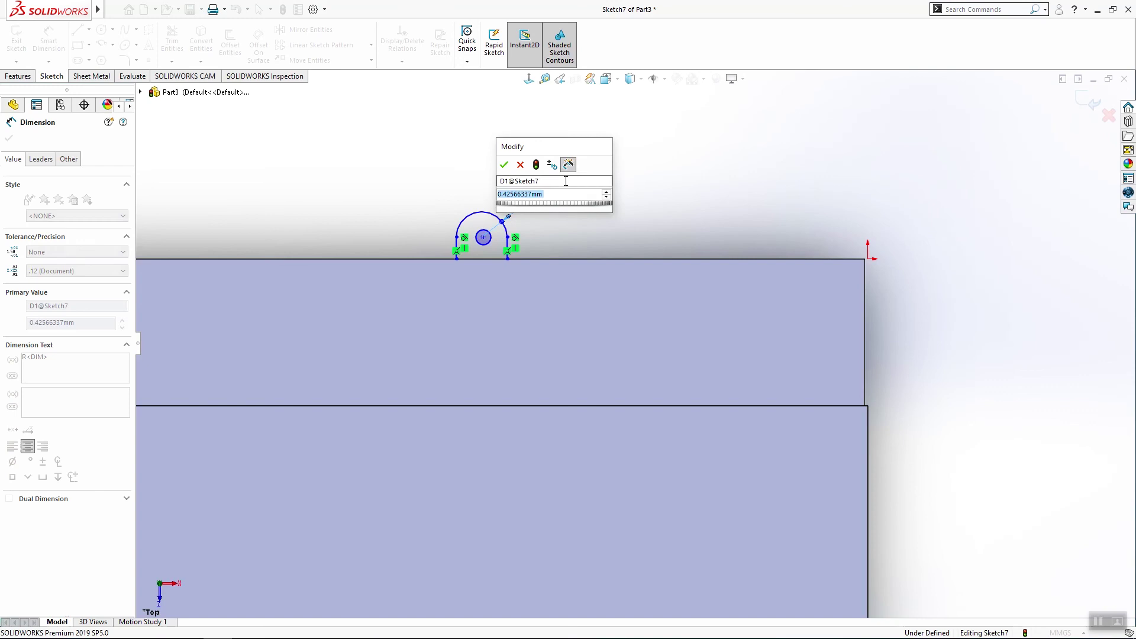
type(".5")
key("Return")
key("Escape")
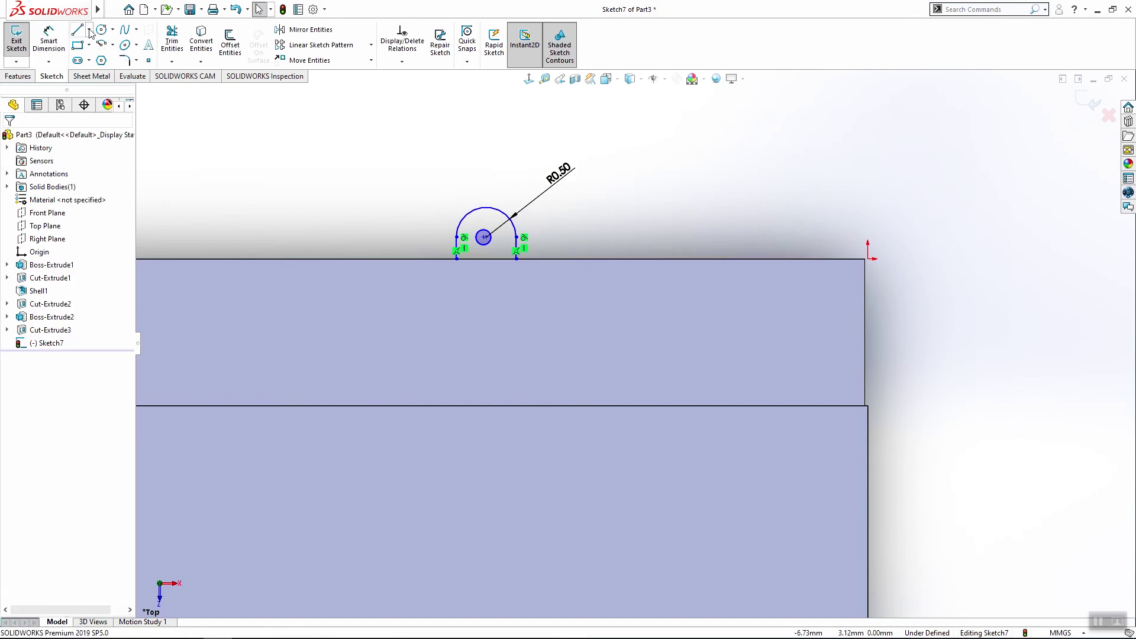
Step: Draw a vertical construction centerline from the top of the arc
left_click(90, 33)
left_click(99, 56)
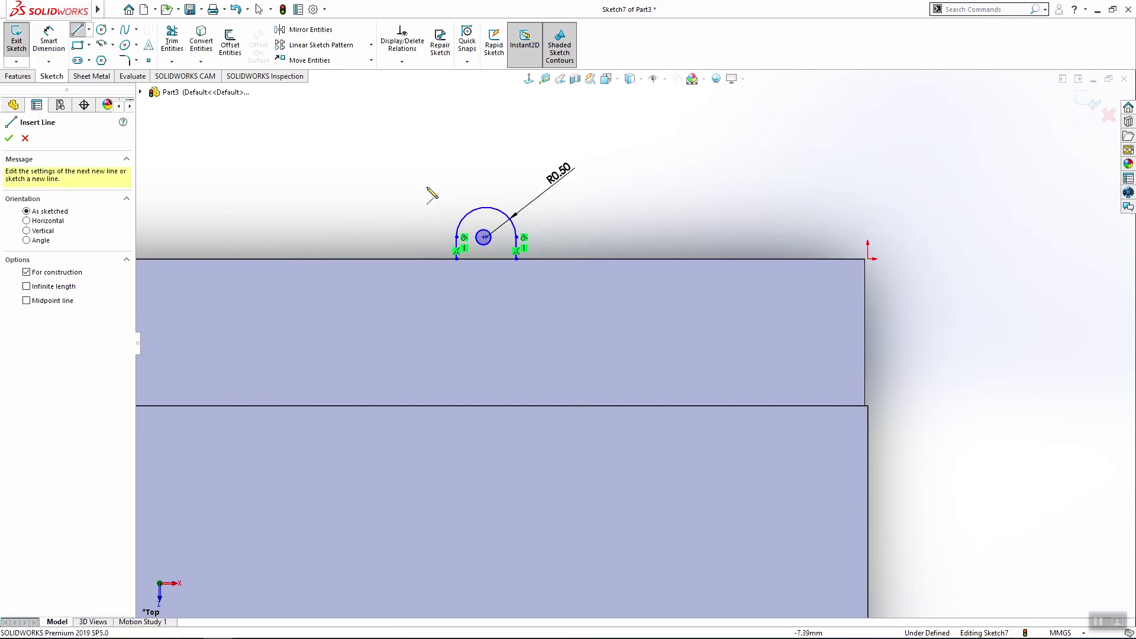
left_click(487, 209)
key("Escape")
key("Escape")
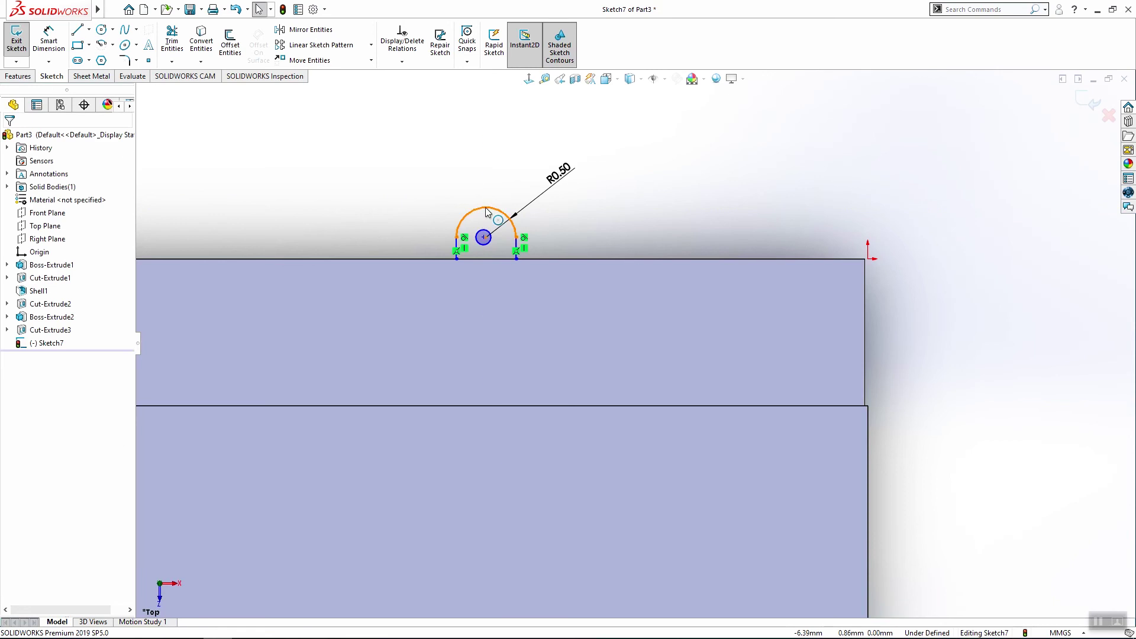
left_click(90, 33)
left_click(100, 56)
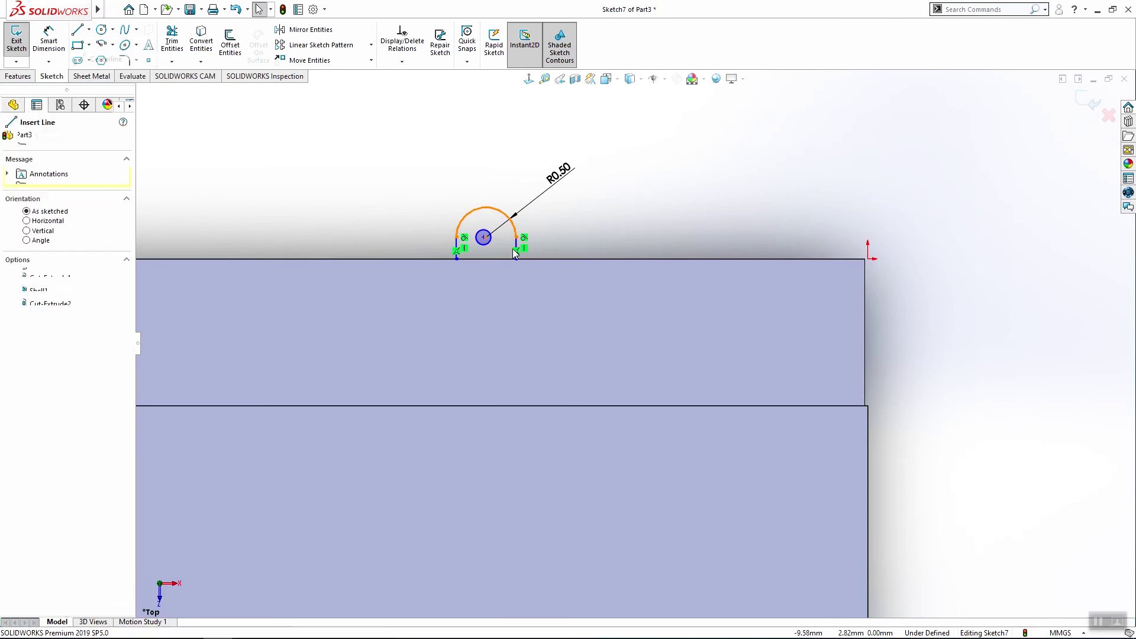
left_click(487, 209)
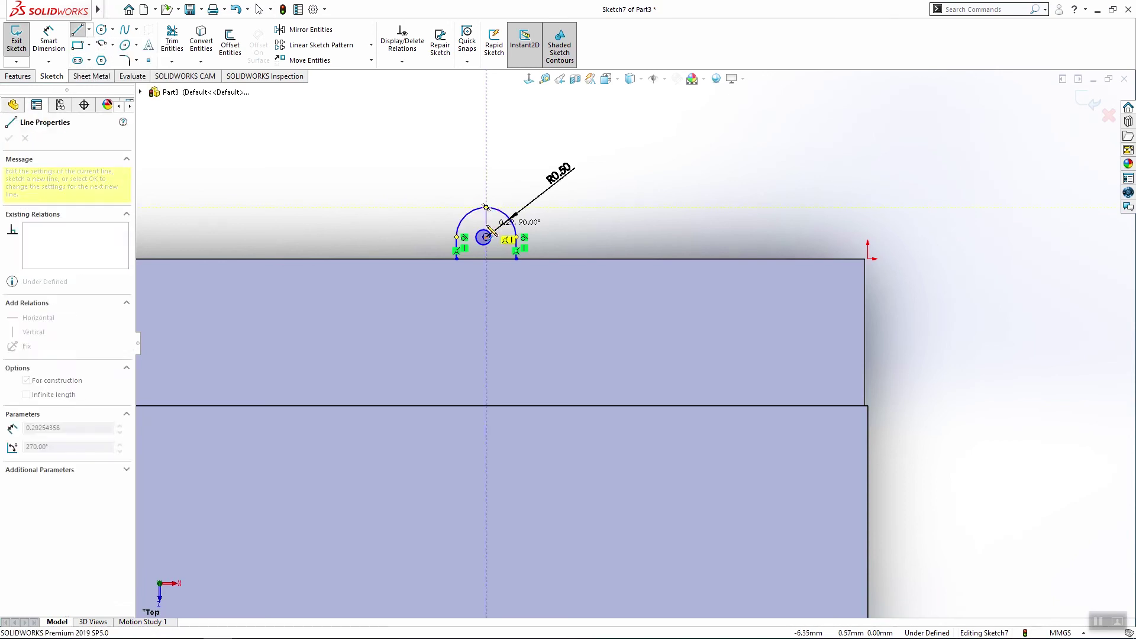
key("Escape")
scroll(507, 201, "down", 5)
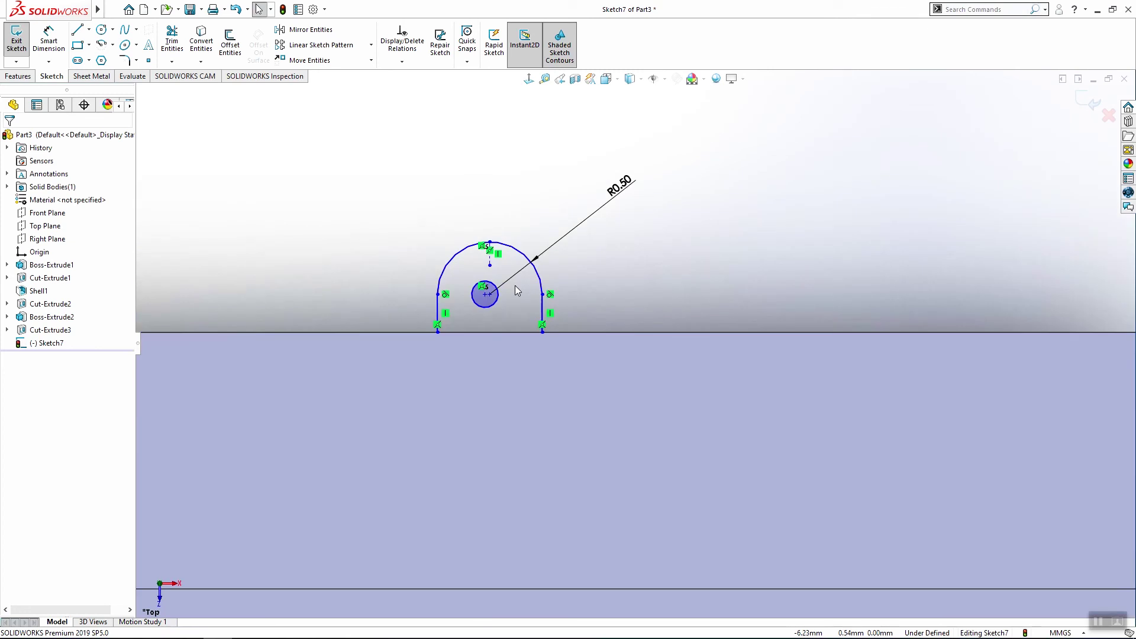
Step: Put the circle centre on the centerline and make the arc and circle concentric
left_click(495, 248)
left_click(486, 326, "ctrl")
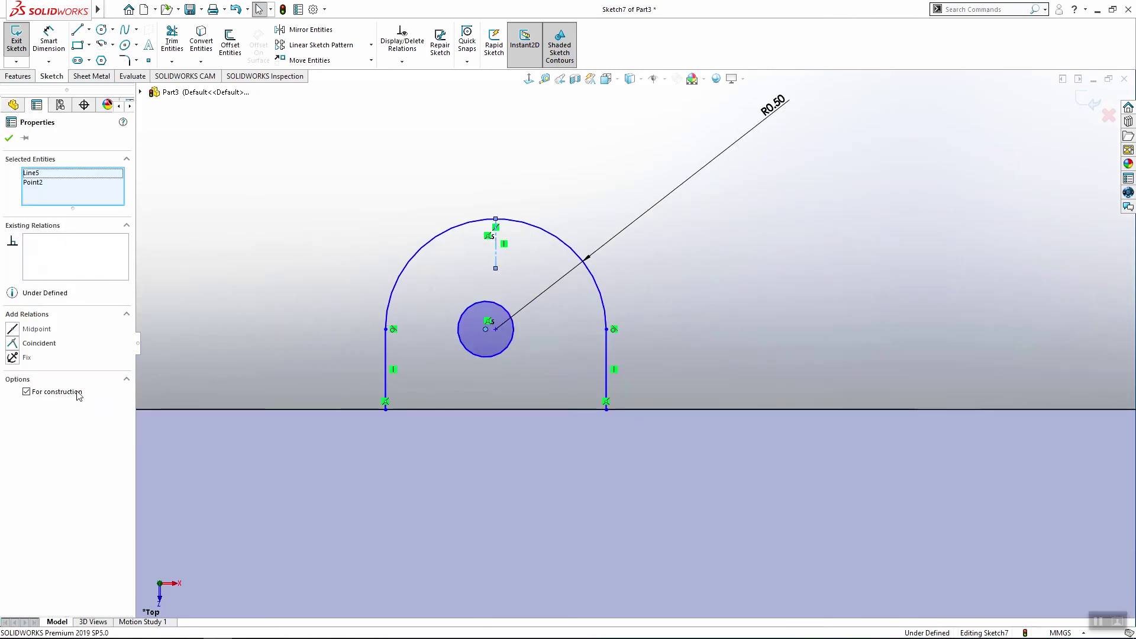
left_click(35, 344)
left_click(451, 302)
left_click(494, 329)
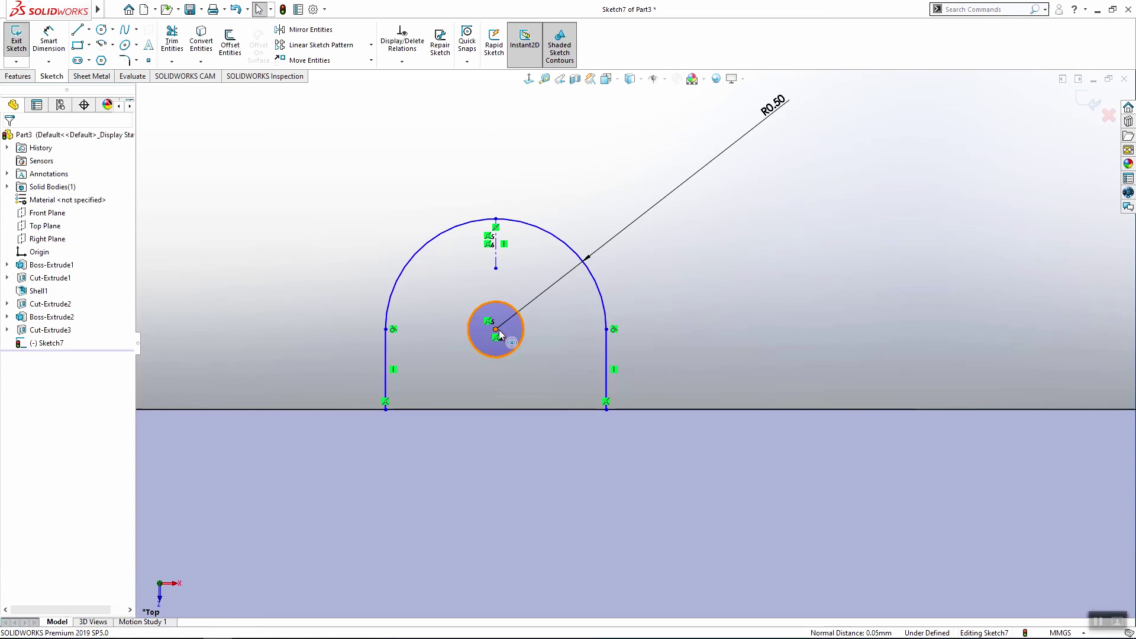
left_click(561, 245, "ctrl")
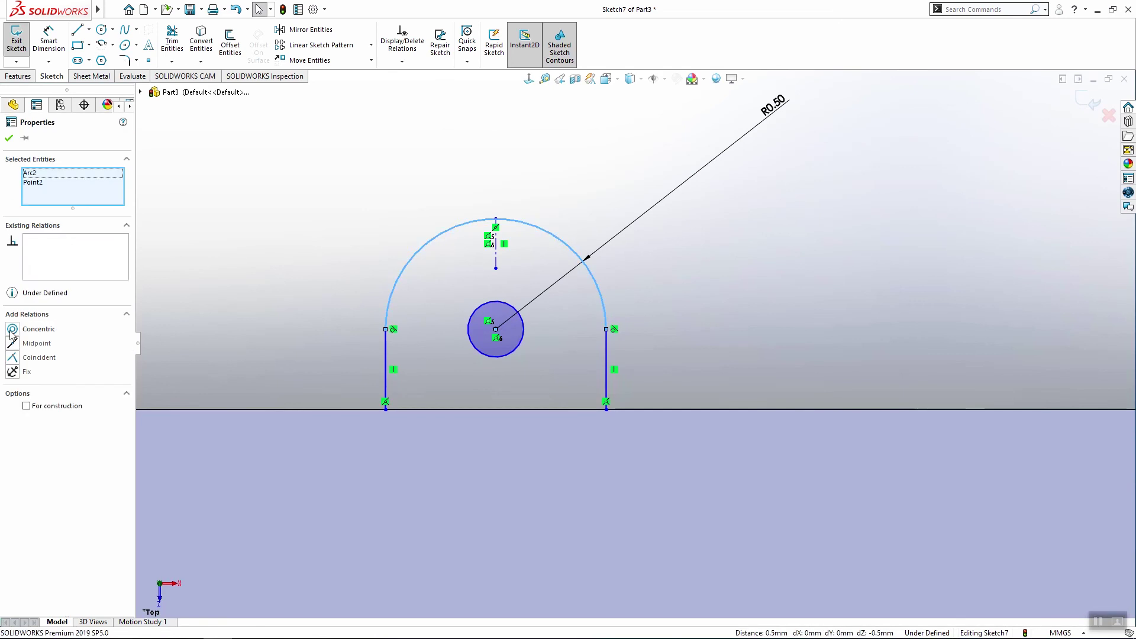
left_click(12, 329)
scroll(634, 342, "up", 3)
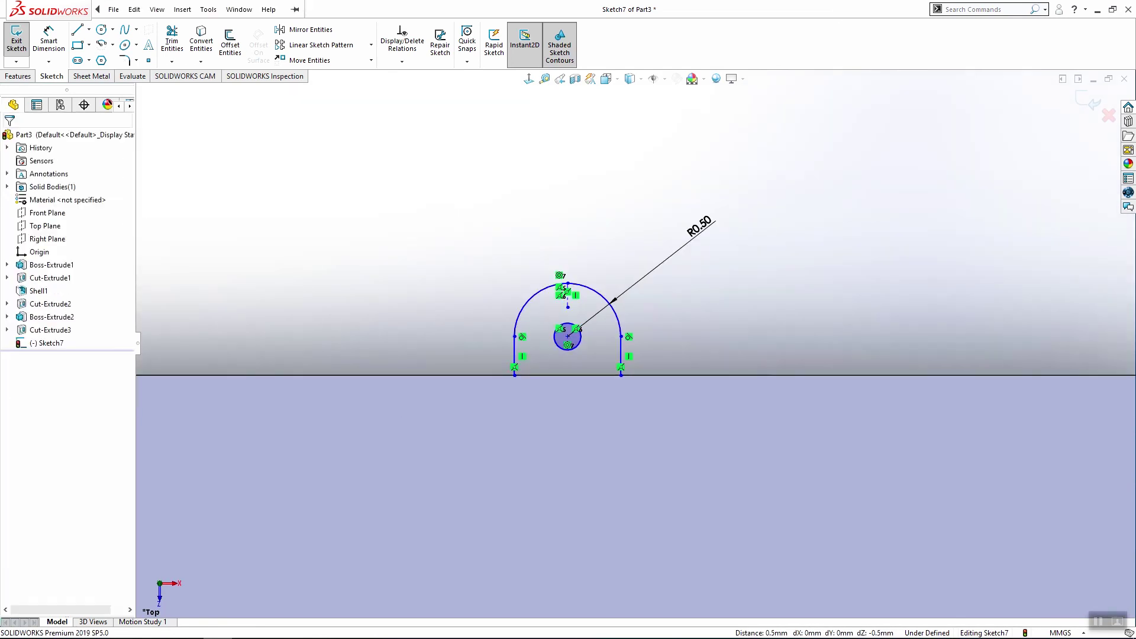
Step: Dimension the 0.50 side height, 7.00 hole-to-corner distance, and 0.65 hole diameter
left_click(46, 47)
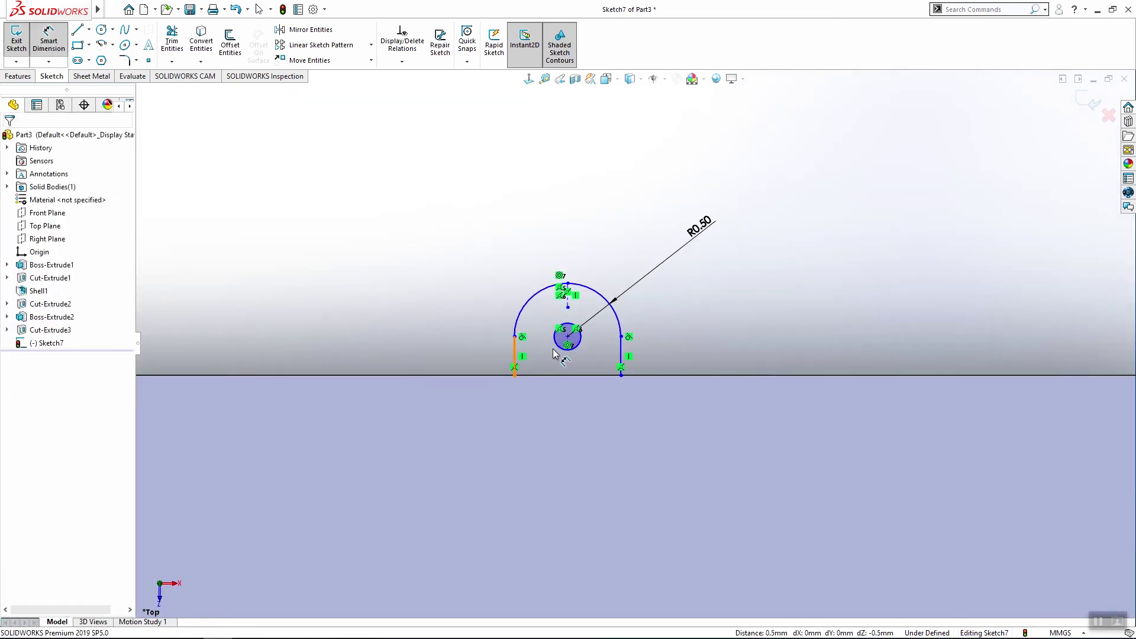
left_click(710, 352)
key("Return")
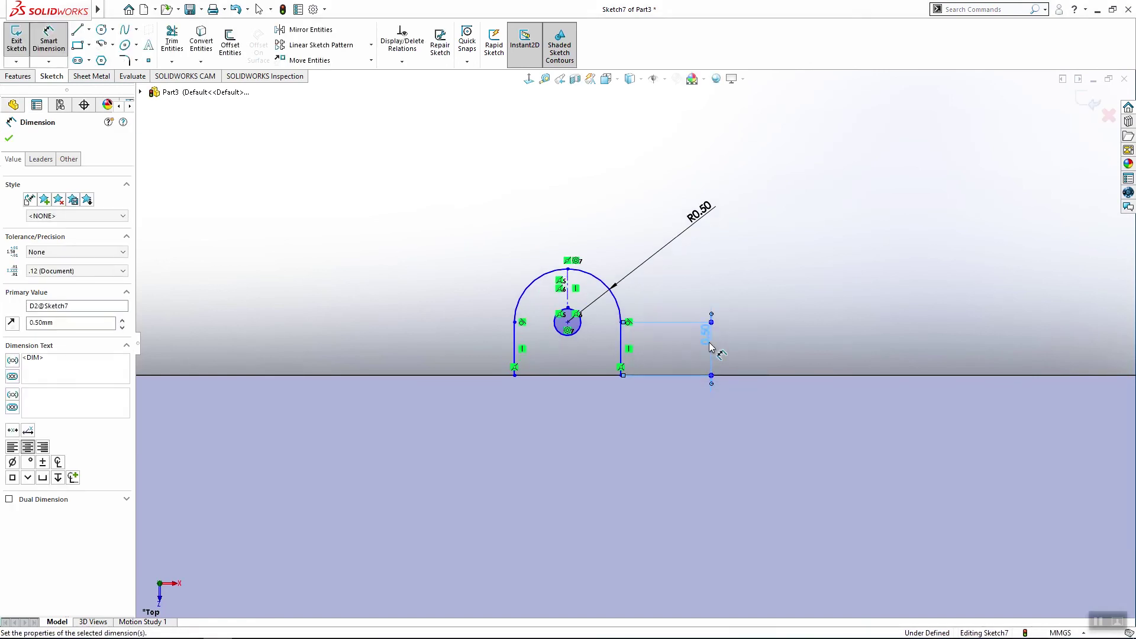
left_click(569, 324)
scroll(636, 346, "up", 3)
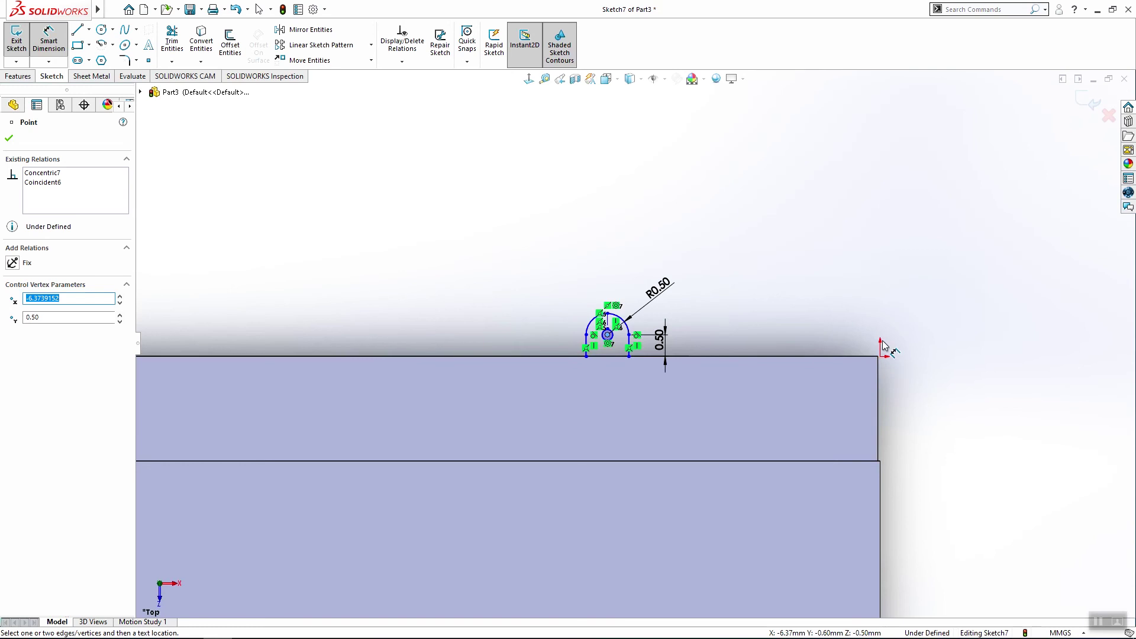
left_click(882, 380)
left_click(787, 263)
type("7")
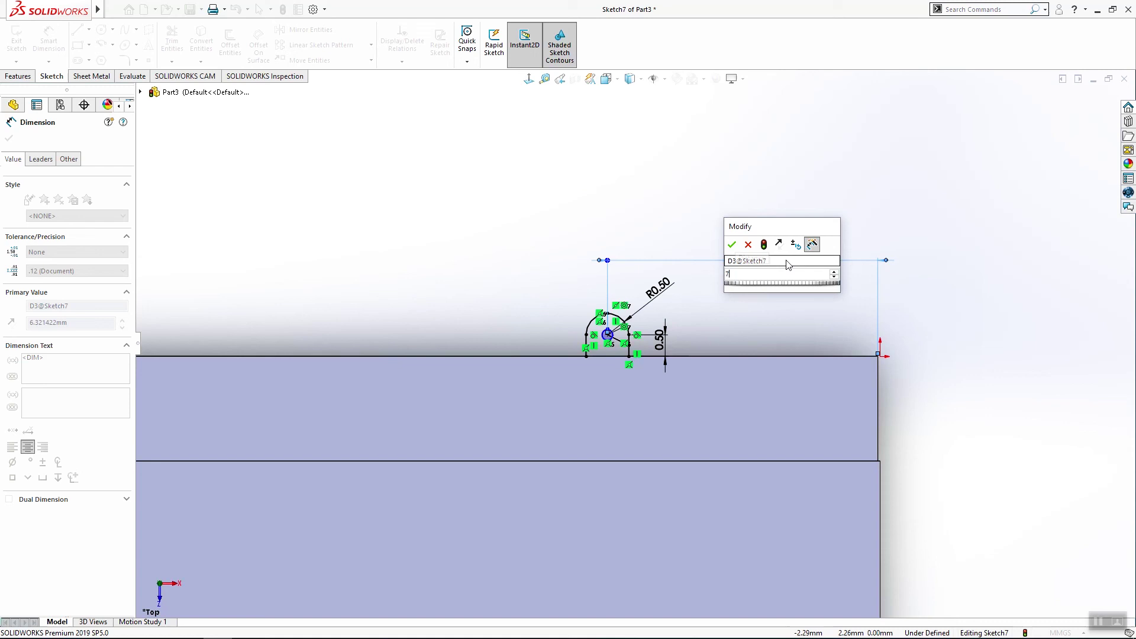
key("Return")
scroll(533, 374, "down", 3)
scroll(484, 418, "down", 2)
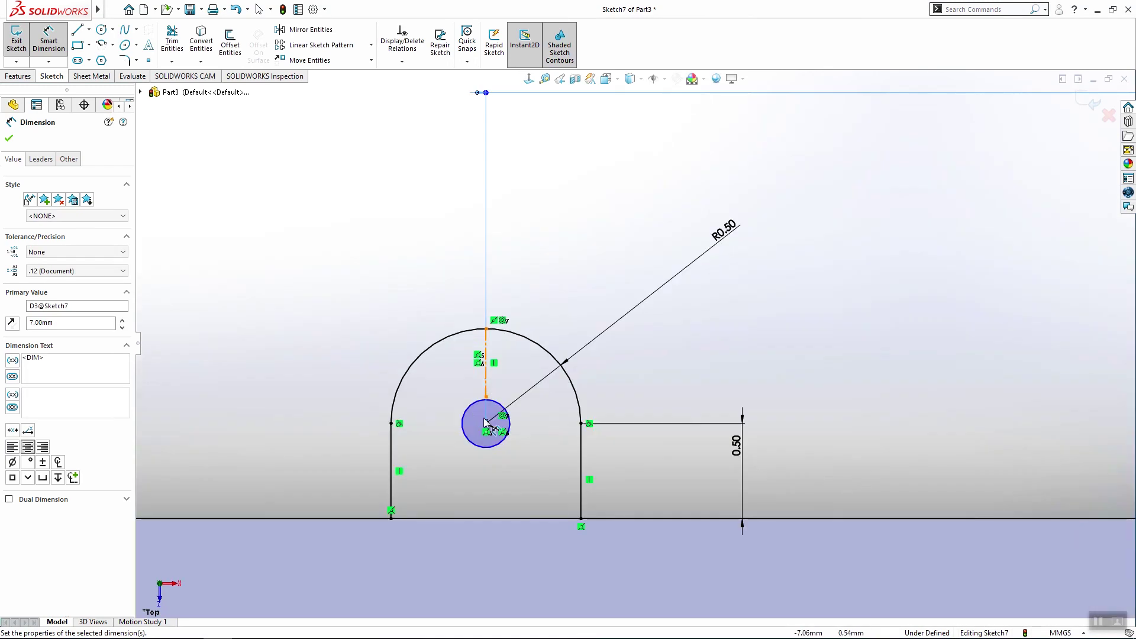
key("Escape")
left_click(508, 447)
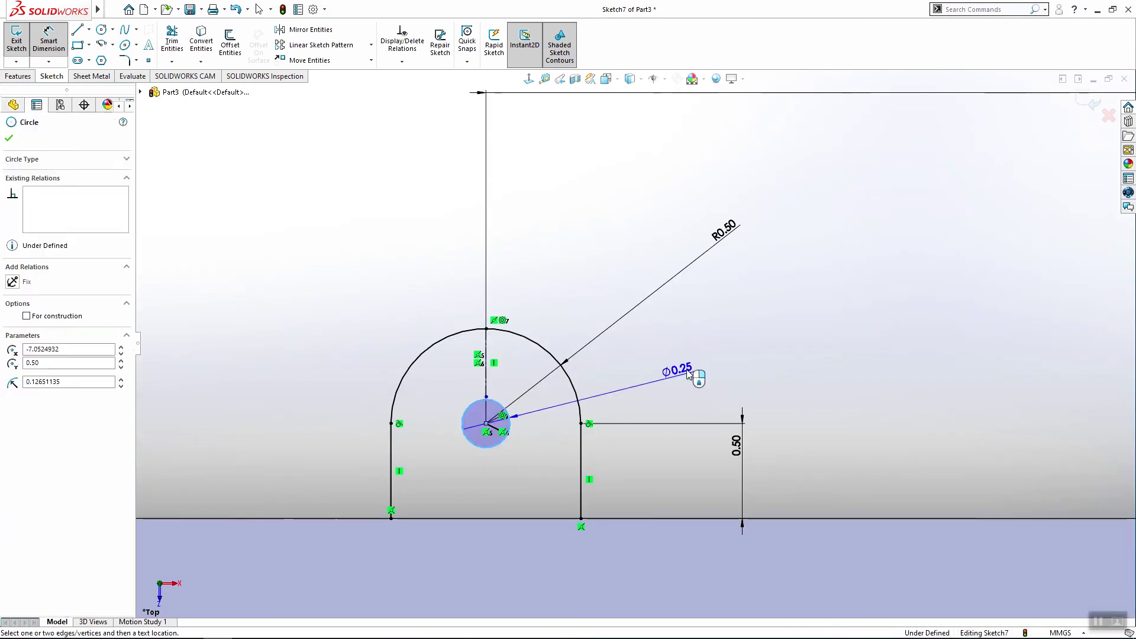
left_click(730, 357)
type(".65")
key("Return")
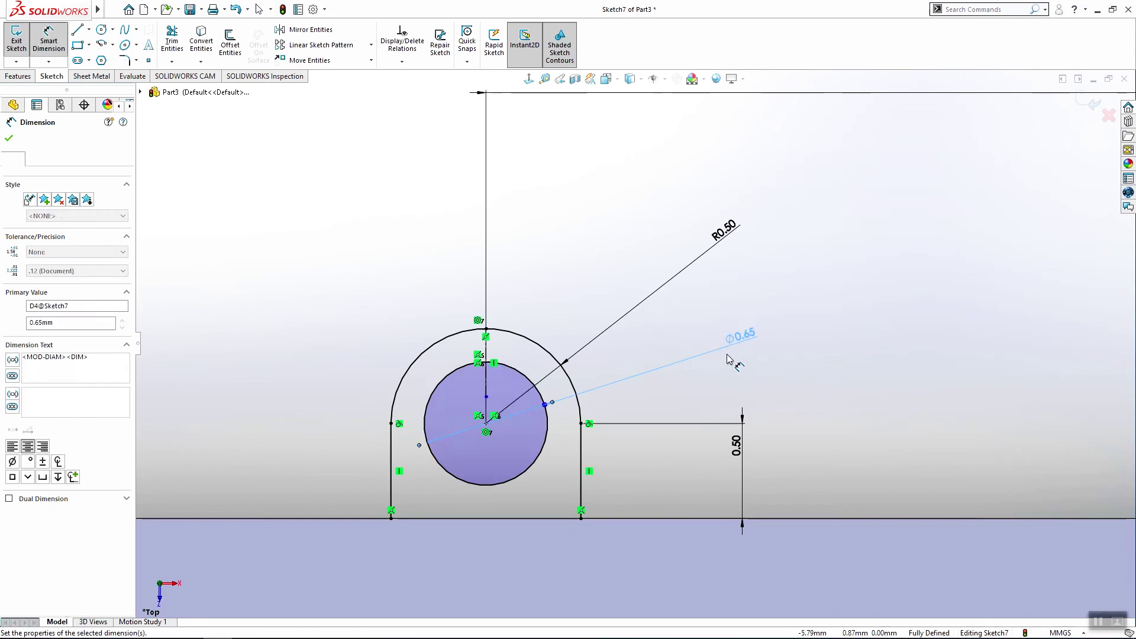
scroll(726, 355, "up", 2)
scroll(723, 355, "up", 1)
scroll(720, 357, "up", 1)
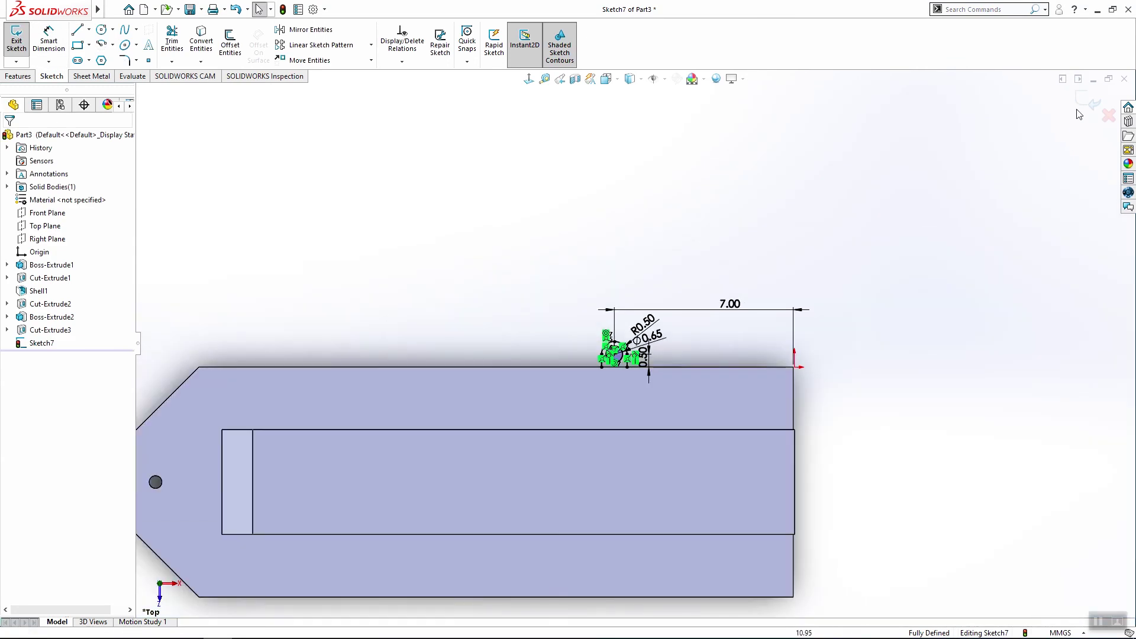
Step: Extrude Sketch7's arched profile 0.80 mm in the reversed direction as Boss-Extrude3
left_click(1092, 105)
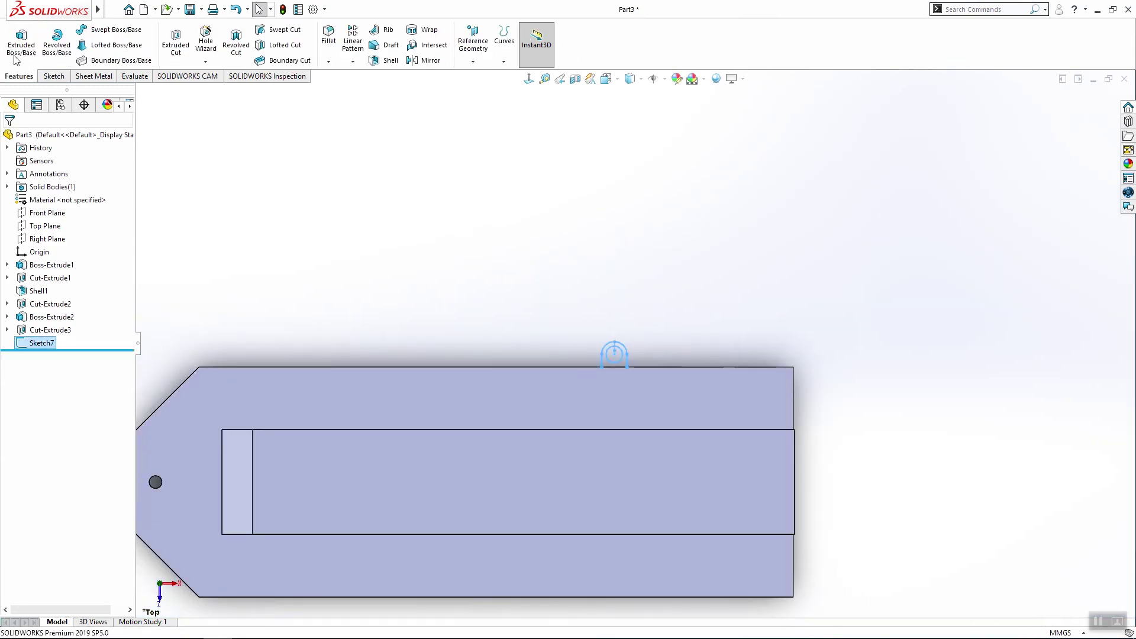
left_click(25, 43)
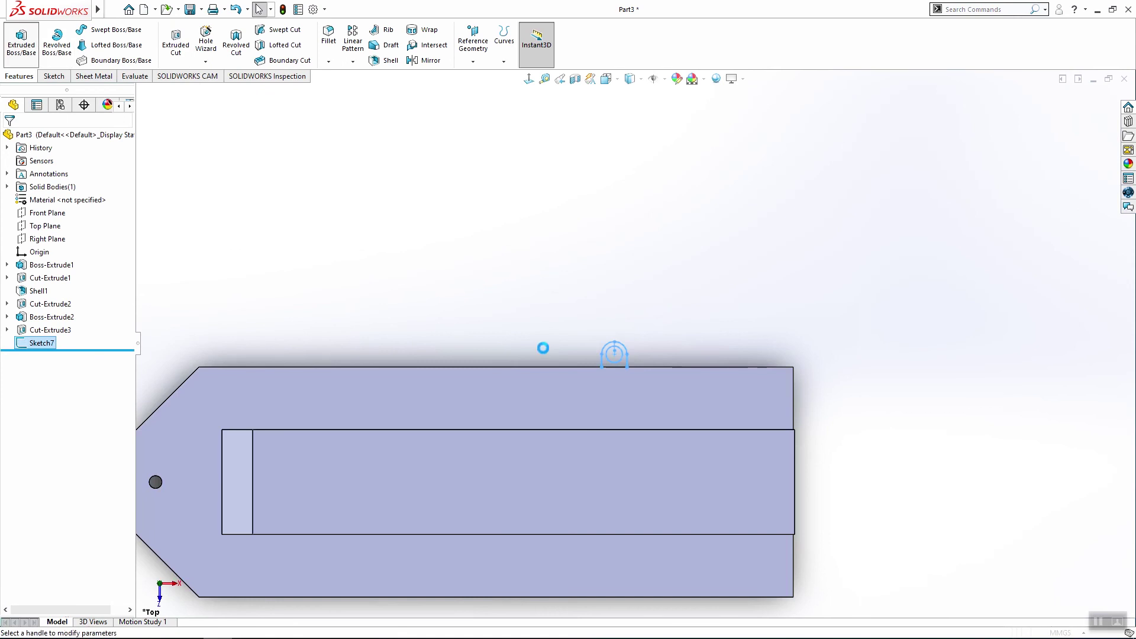
scroll(656, 330, "down", 3)
left_click(563, 432)
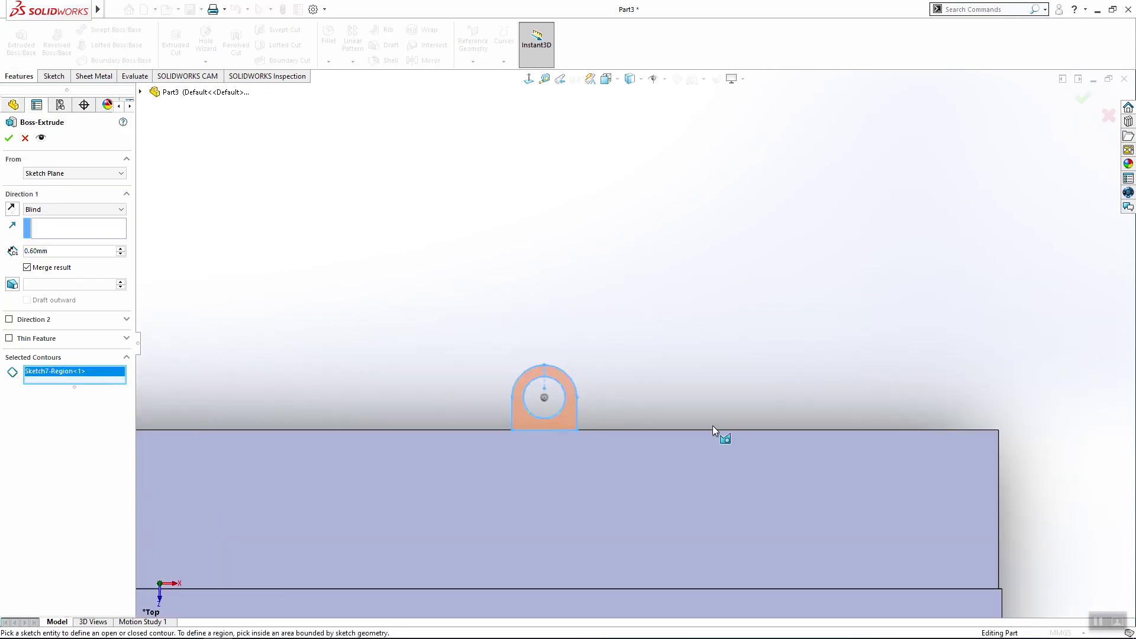
middle_click_drag(712, 425, 589, 384)
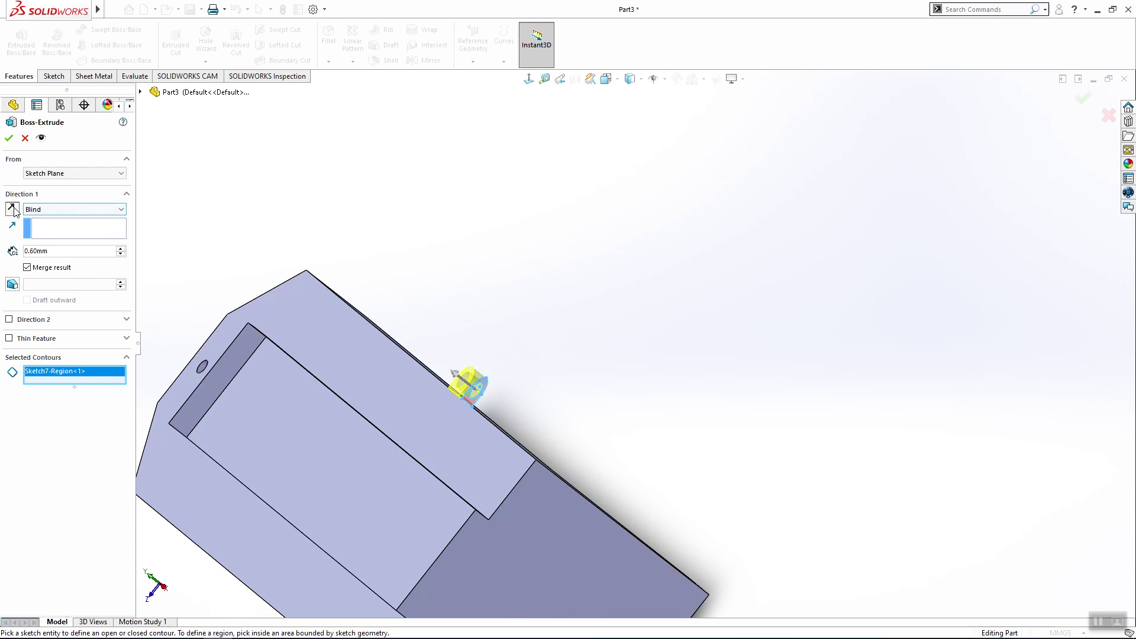
left_click(13, 209)
mouse_move(544, 423)
middle_mouse_down()
mouse_move(553, 353)
mouse_move(470, 350)
middle_mouse_up()
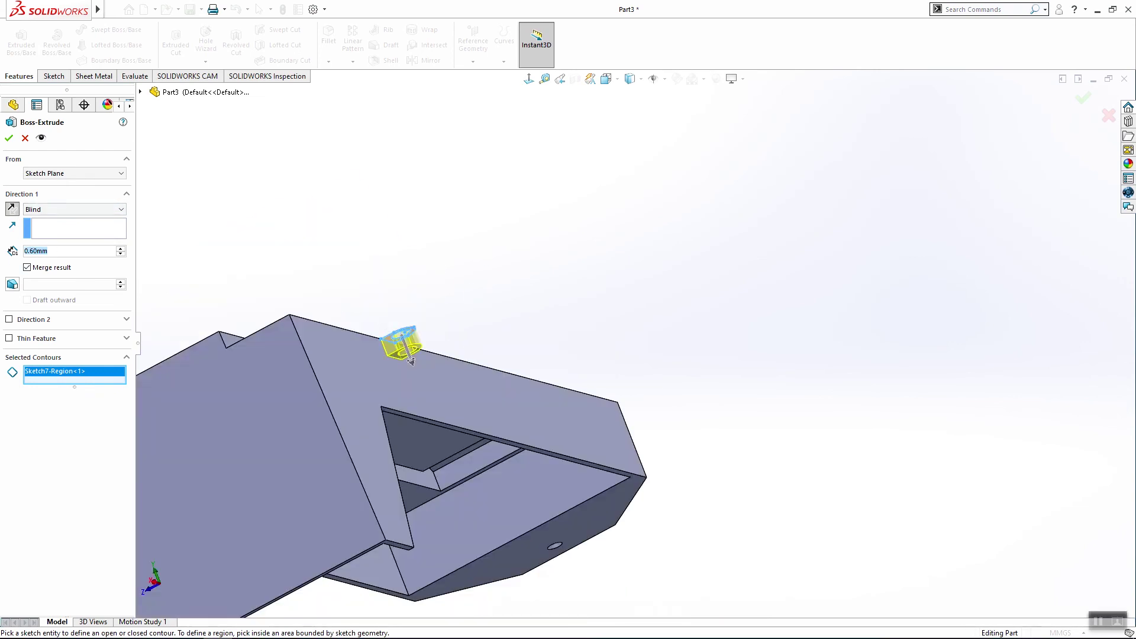
type("8")
key("Return")
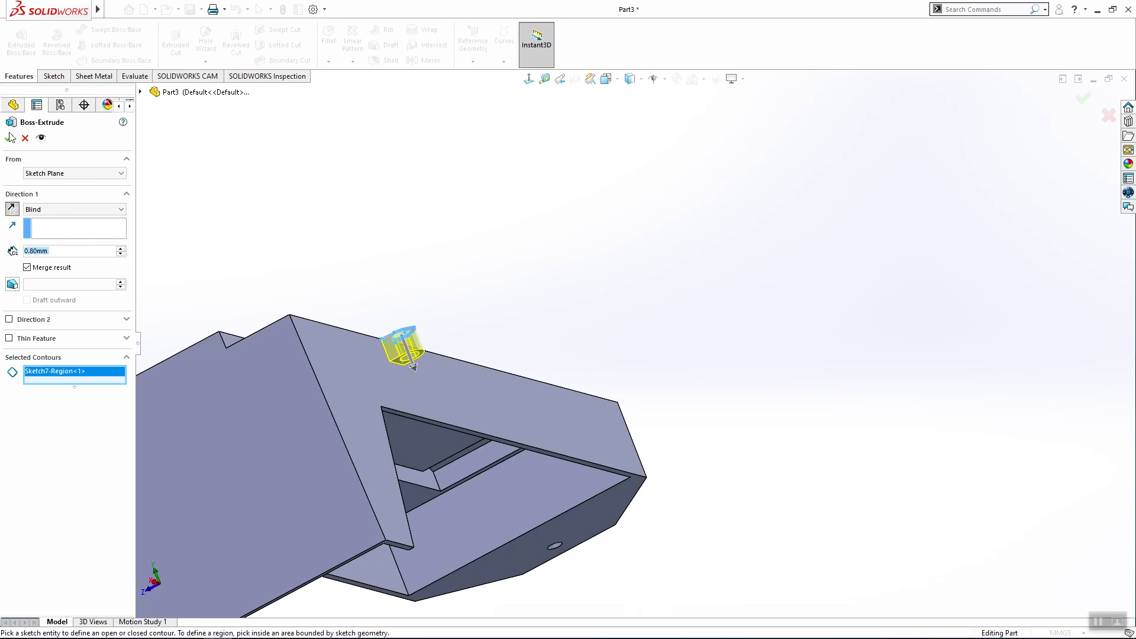
key("Return")
mouse_move(525, 451)
middle_mouse_down()
mouse_move(539, 485)
mouse_move(563, 457)
middle_mouse_up()
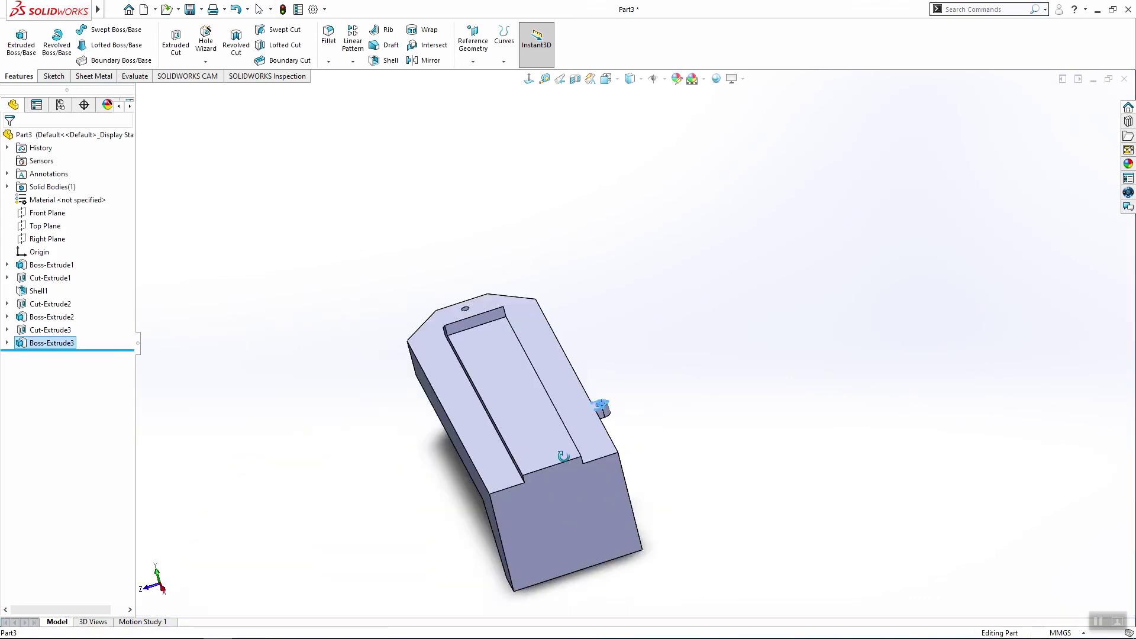
scroll(563, 456, "down", 3)
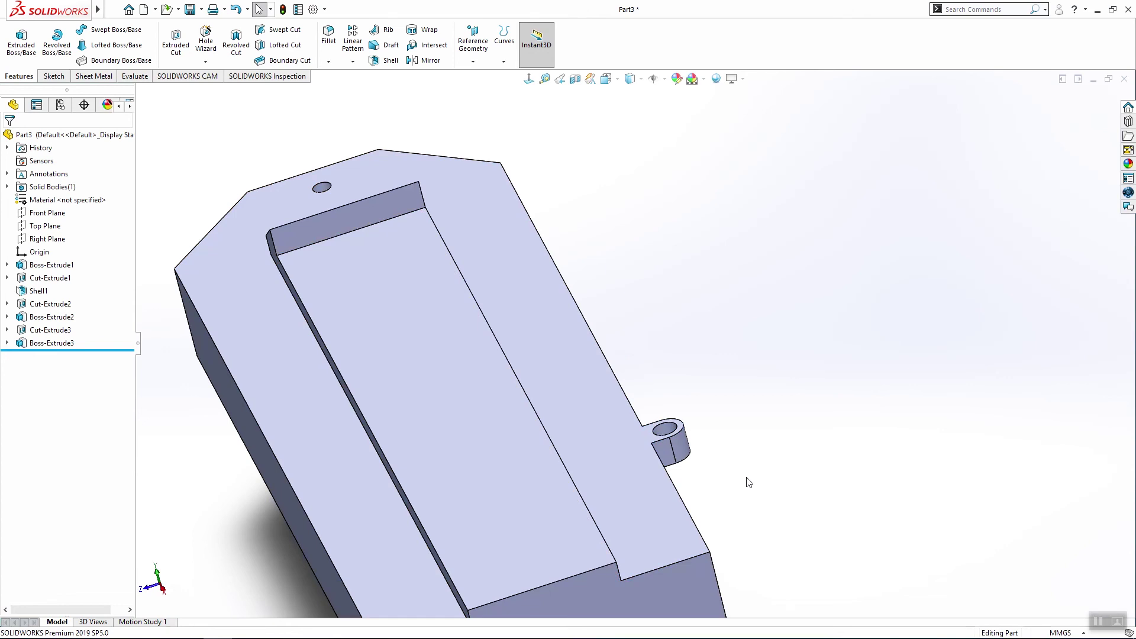
Step: Roll back above Boss-Extrude3 and fillet four top and slot edges at 0.20 mm
middle_click_drag(751, 569, 795, 470)
left_click(798, 448)
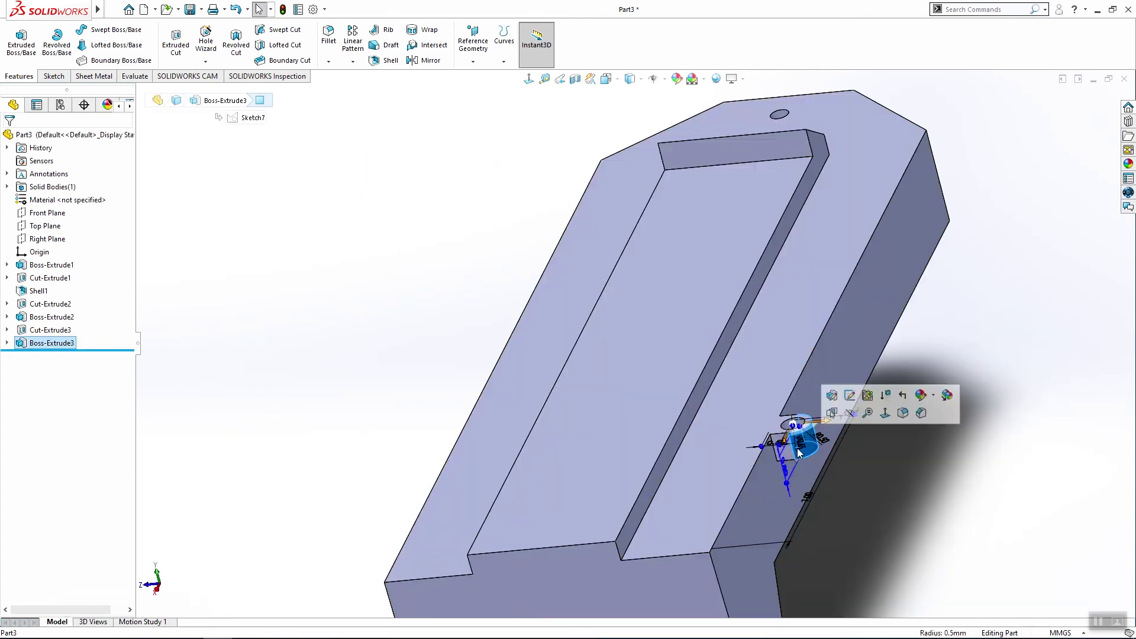
left_click_drag(98, 350, 98, 337)
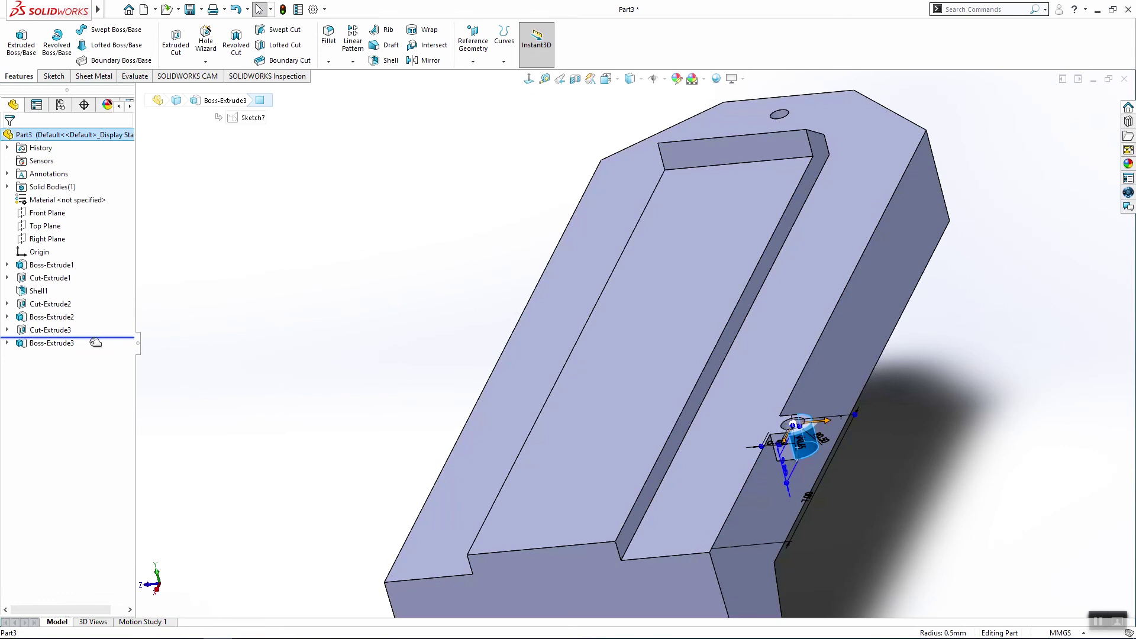
scroll(853, 398, "up", 3)
key("f")
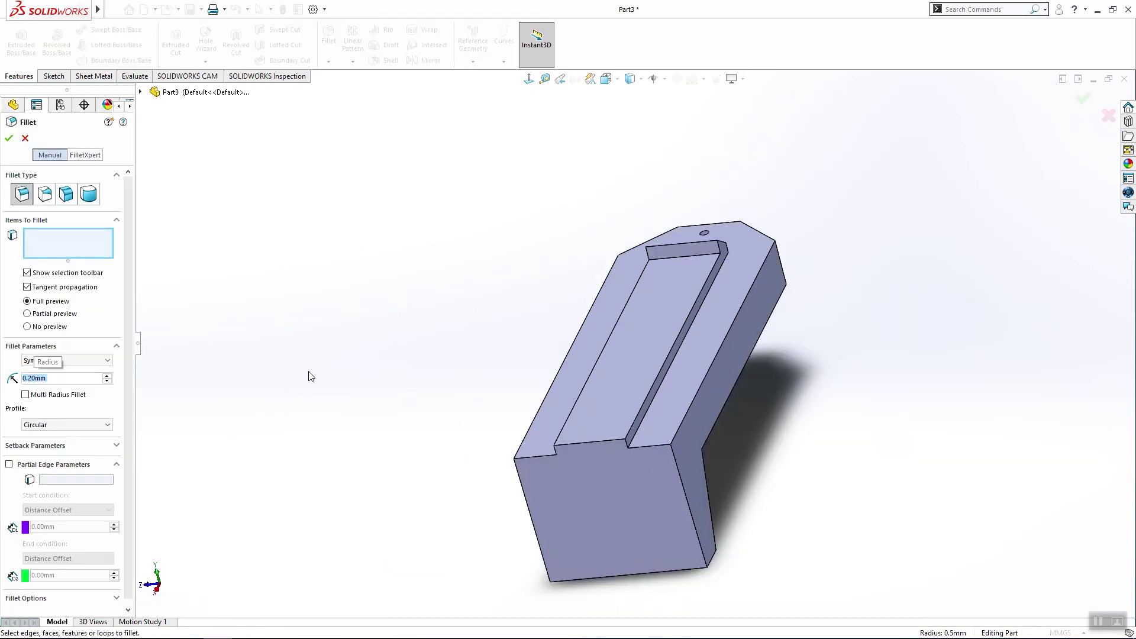
left_click(707, 372)
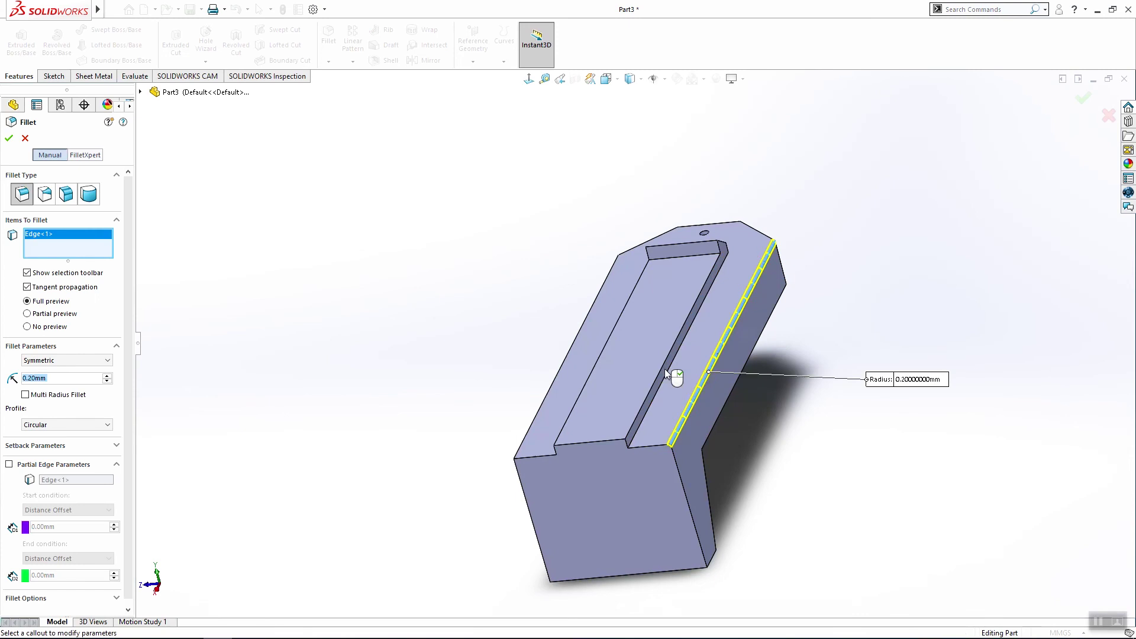
left_click(663, 368)
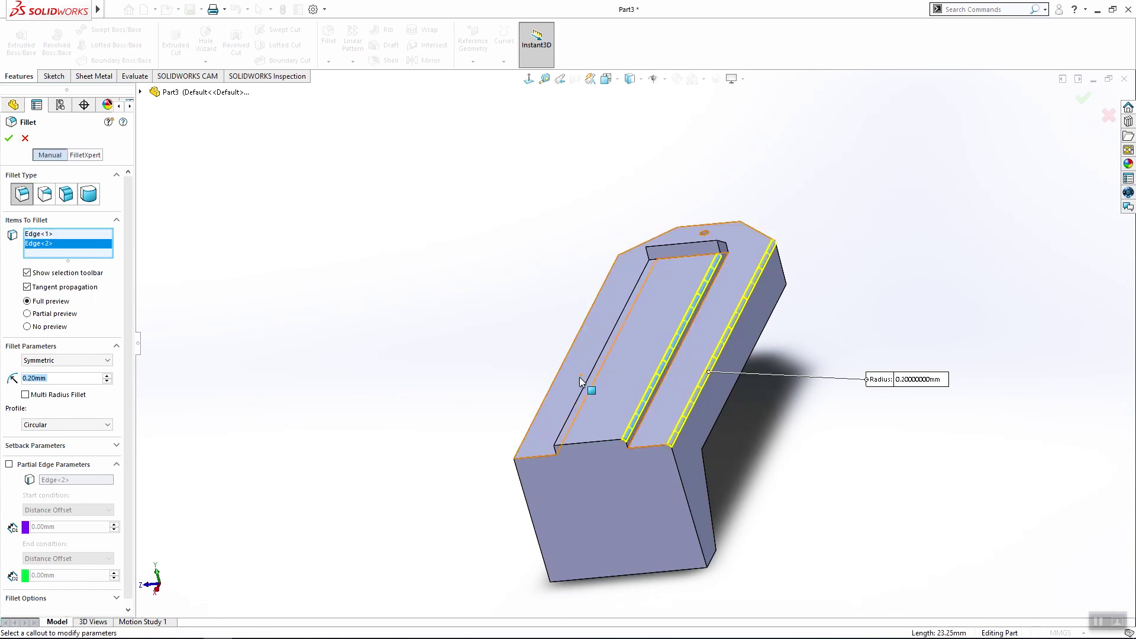
left_click(589, 377)
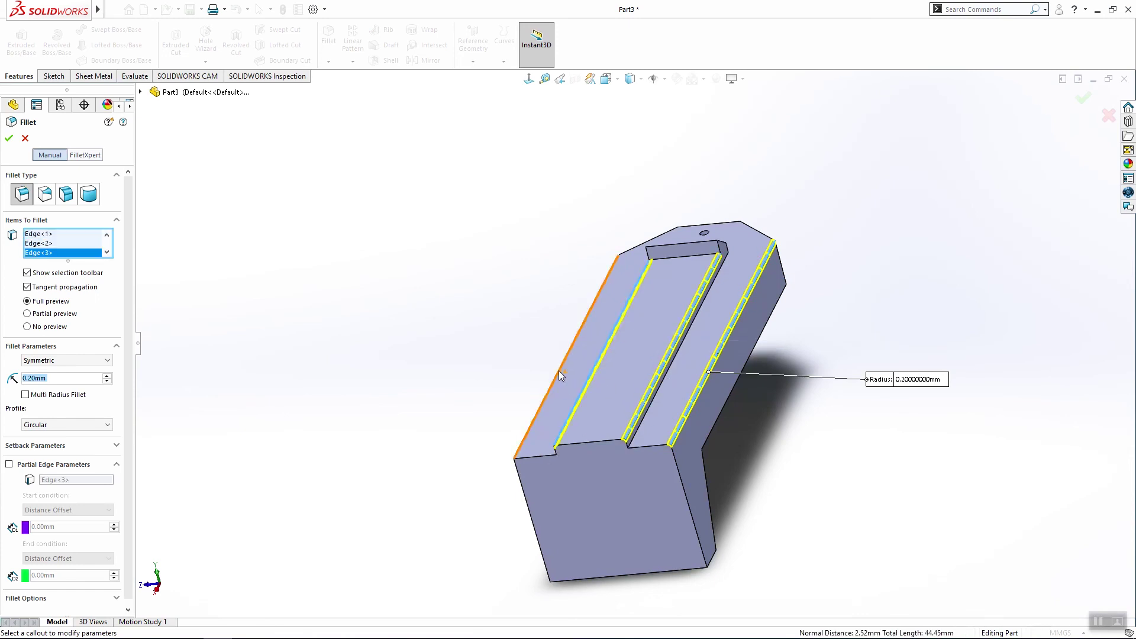
left_click(559, 370)
left_click(9, 138)
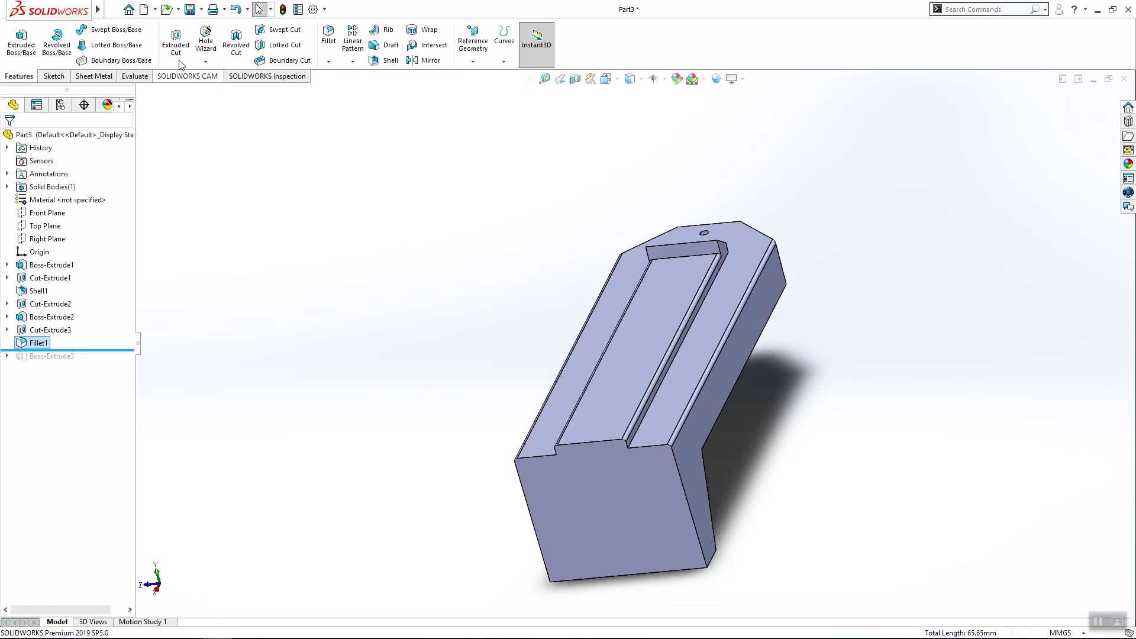
Step: Fillet the slot's end edge at 0.10 mm
left_click(329, 43)
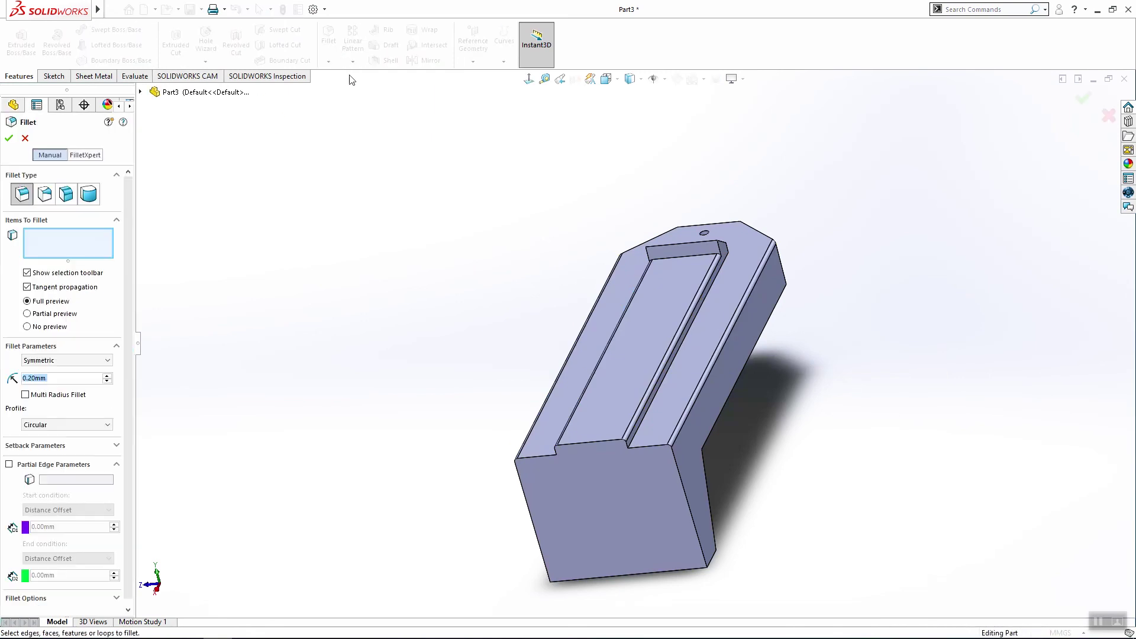
left_click(702, 241)
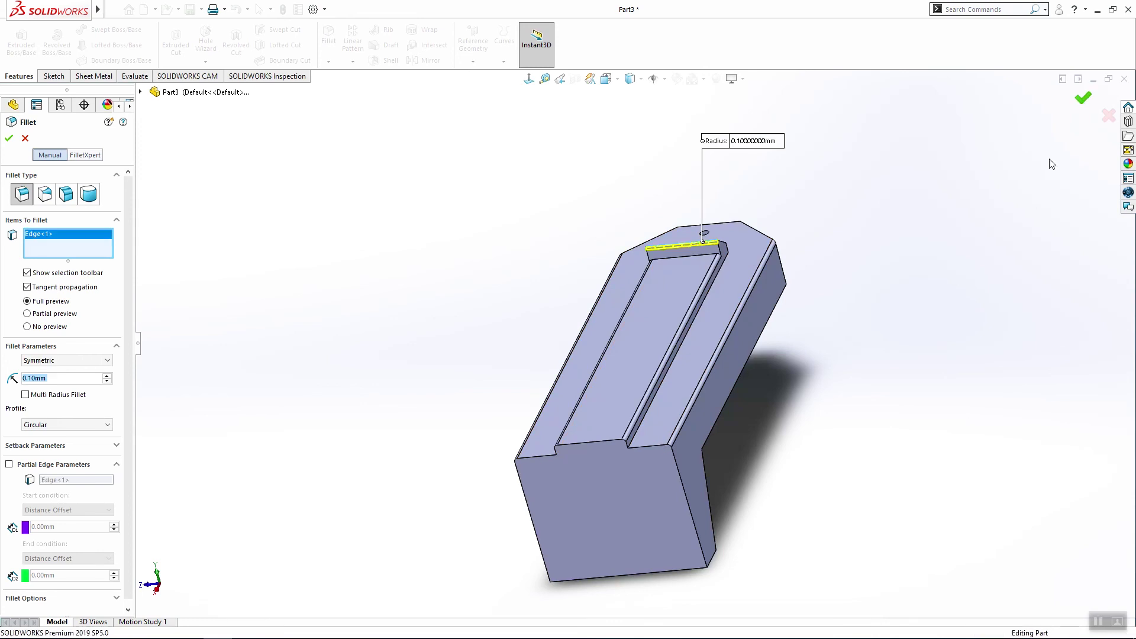
left_click(1083, 98)
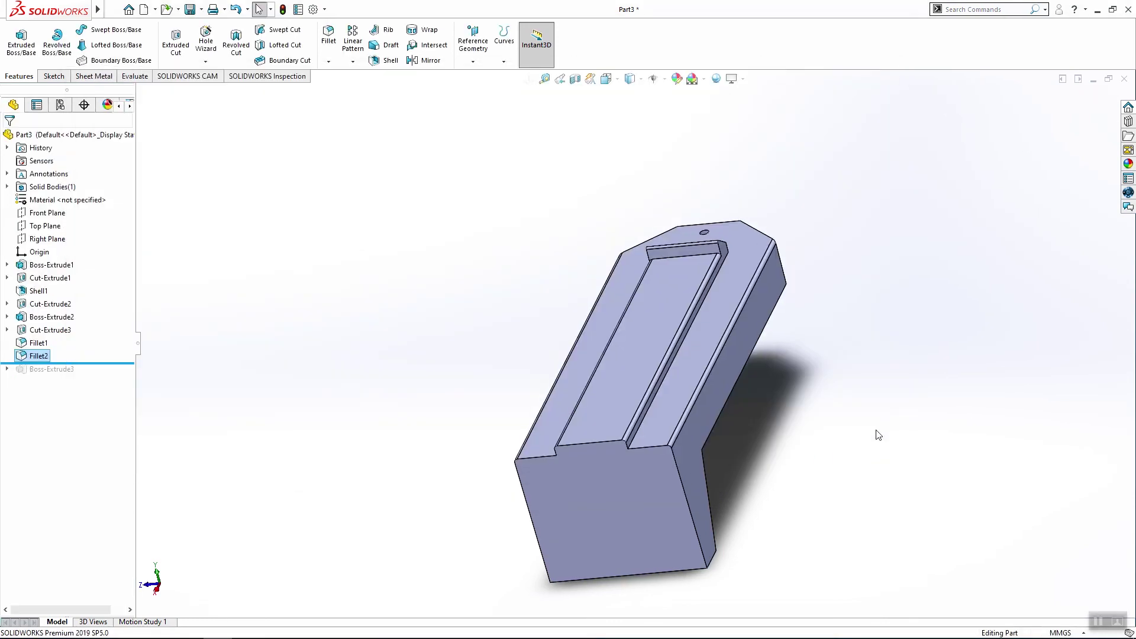
Step: Roll forward to the failed Boss-Extrude3 and view its sketch from the top
middle_click_drag(876, 432, 892, 418)
left_click_drag(128, 363, 127, 377)
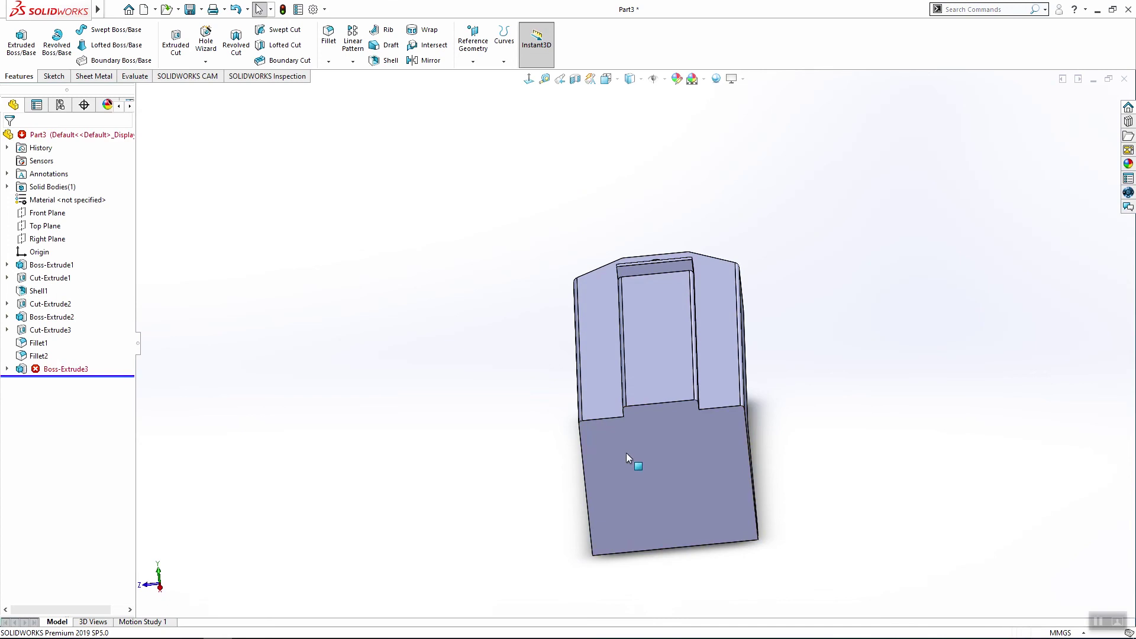
mouse_move(573, 433)
middle_mouse_down()
mouse_move(829, 312)
mouse_move(755, 411)
middle_mouse_up()
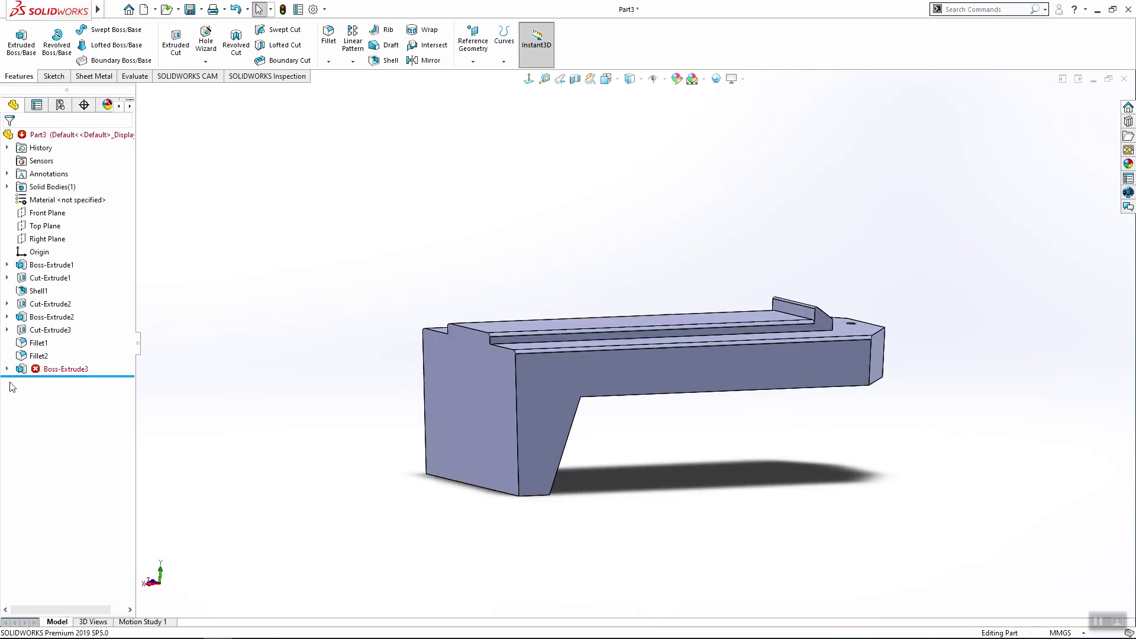
left_click(63, 368)
middle_click_drag(604, 382, 612, 416)
scroll(612, 415, "down", 5)
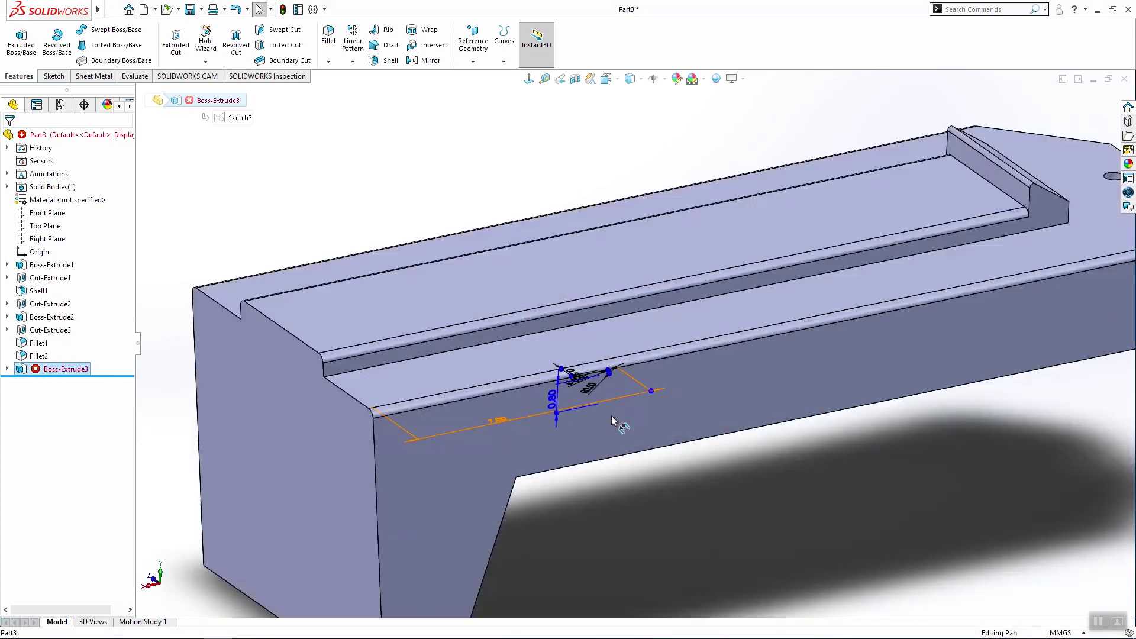
key("space")
left_click(486, 342)
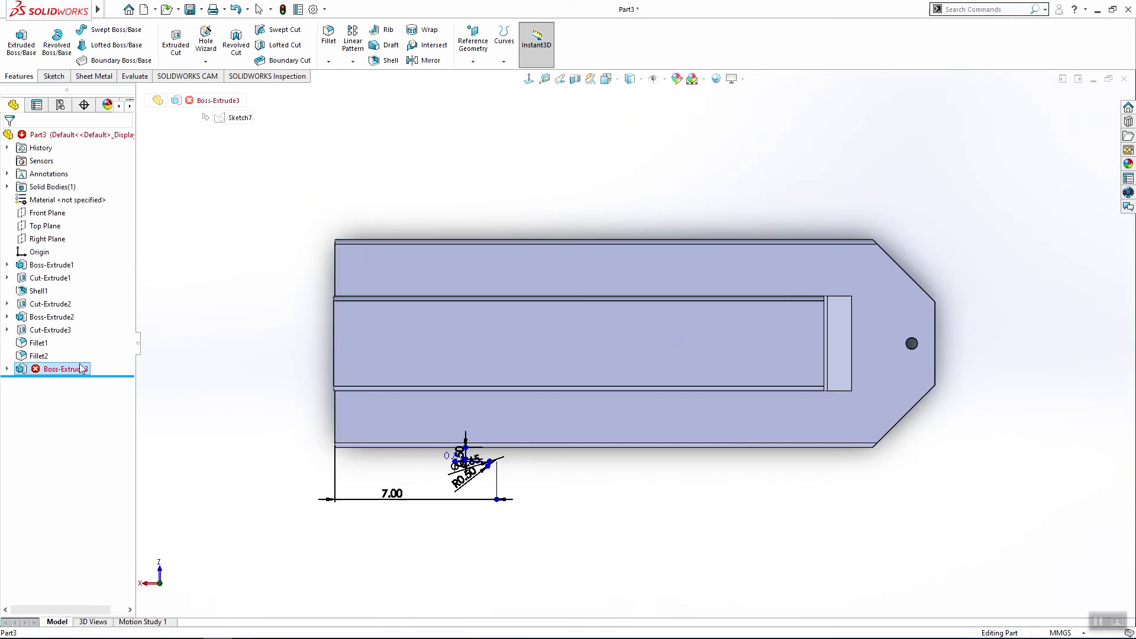
right_click(82, 369)
right_click(53, 382)
key("Escape")
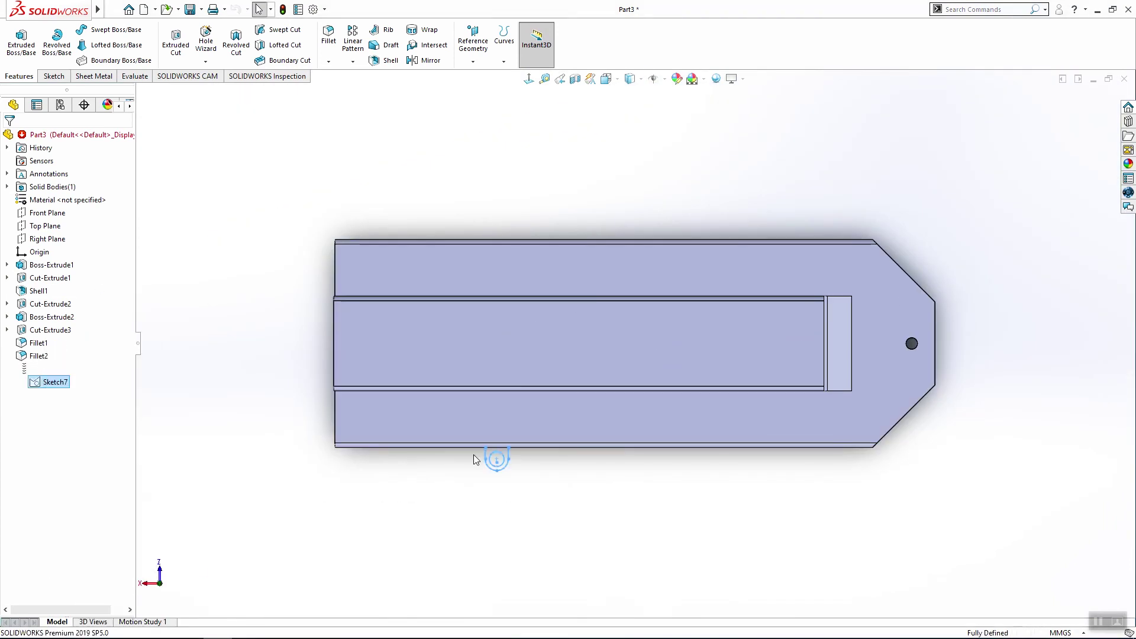
Step: Close the arch with a line between its top endpoints and rebuild the boss
left_click(497, 458)
scroll(427, 472, "down", 2)
key("l")
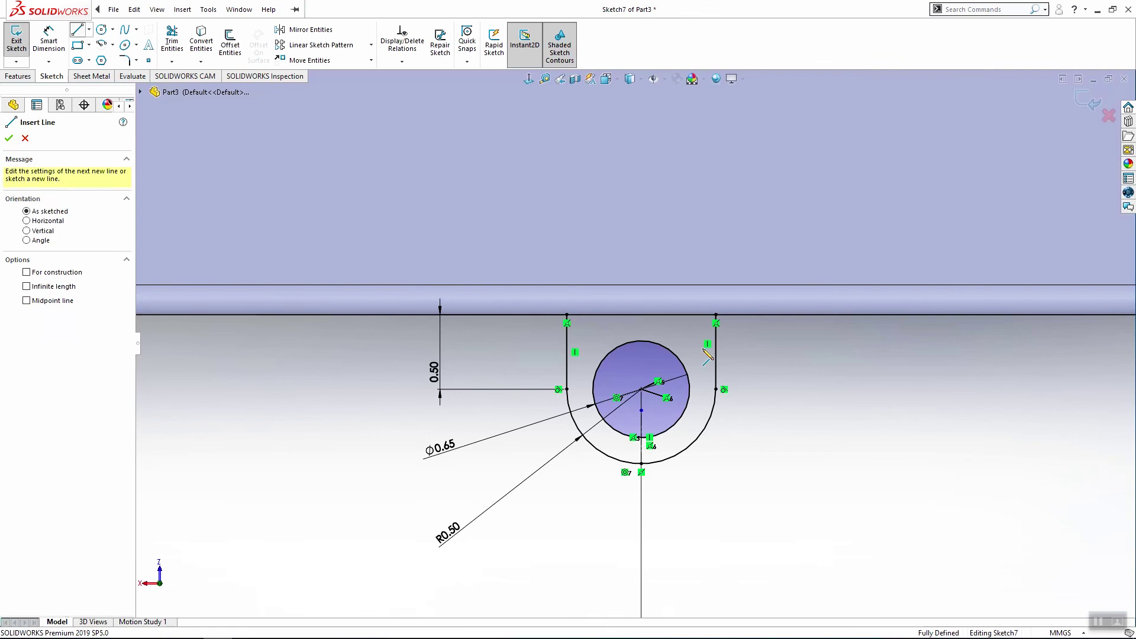
left_click(716, 315)
left_click(567, 314)
key("Escape")
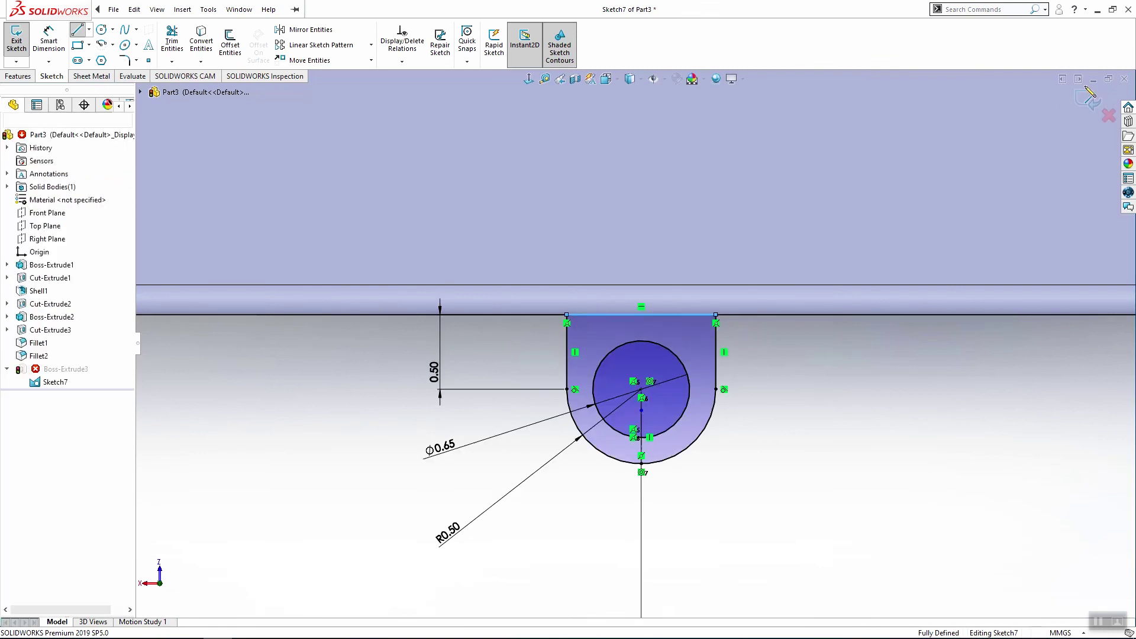
key("ctrl+b")
mouse_move(872, 409)
middle_mouse_down()
mouse_move(791, 343)
mouse_move(831, 383)
mouse_move(656, 348)
middle_mouse_up()
left_click(657, 347)
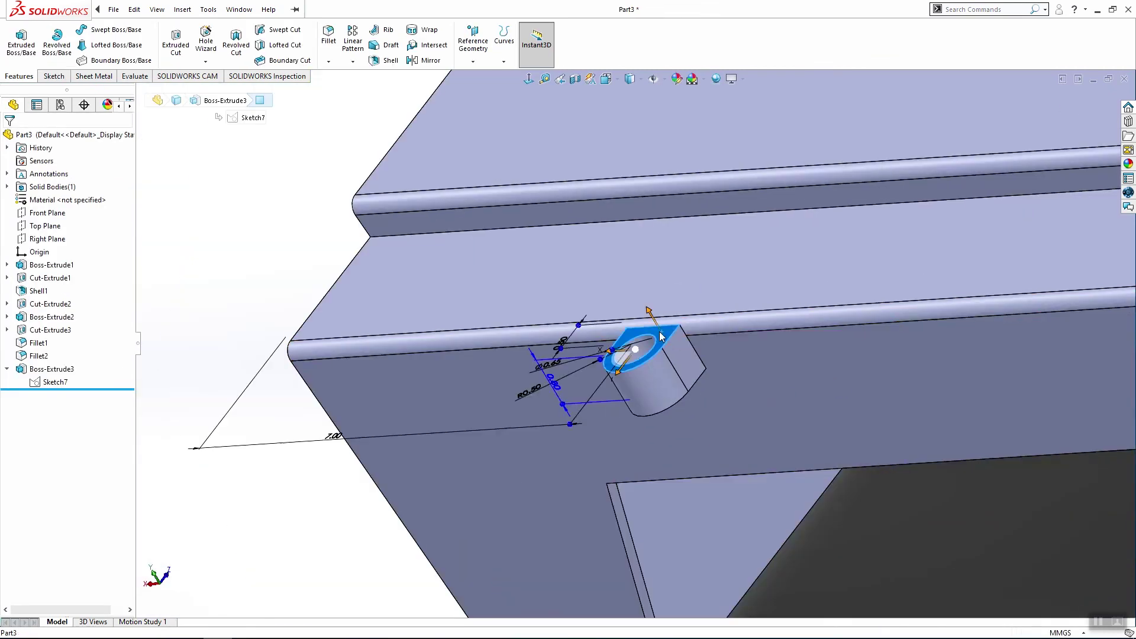
Step: Convert the boss top face's edges into Sketch8 and cut them 0.20 mm deep
left_click(53, 76)
left_click(16, 42)
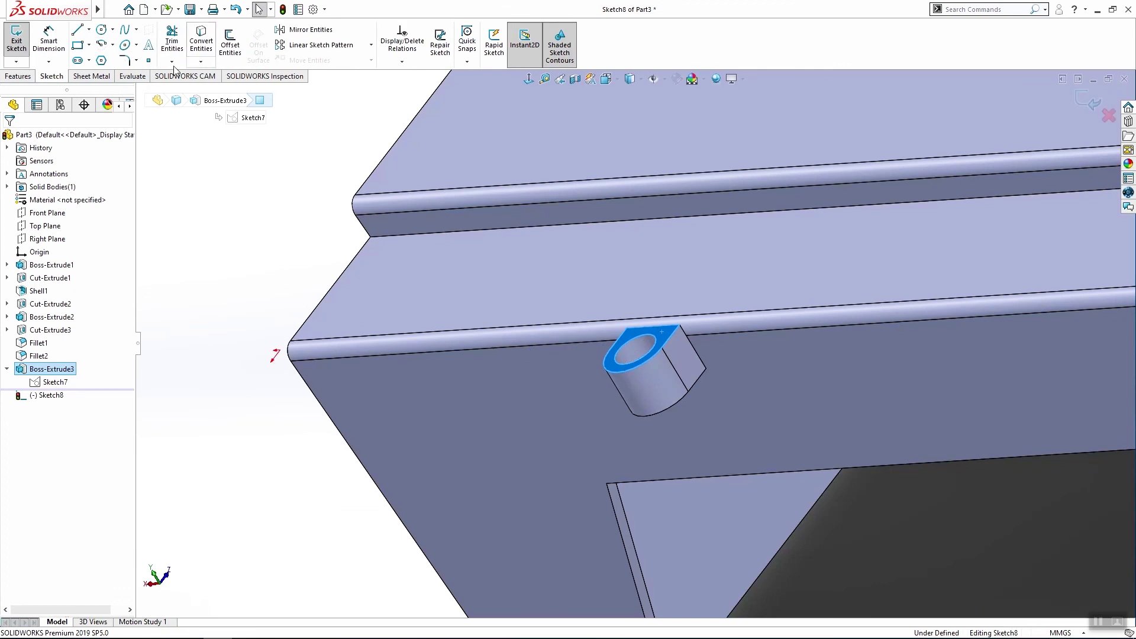
left_click(201, 49)
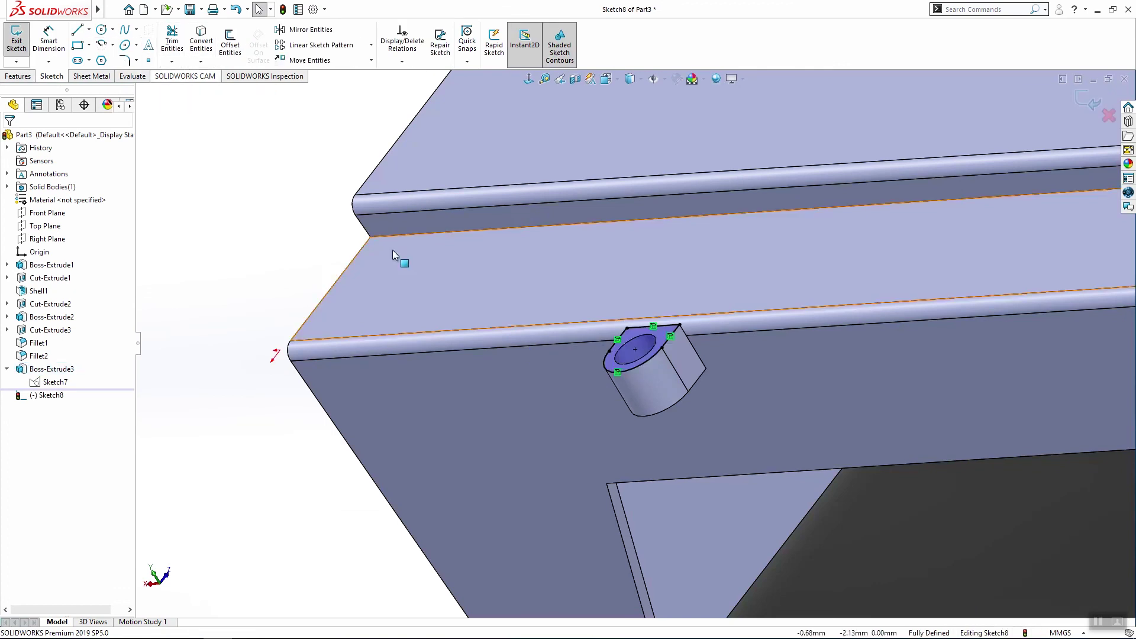
left_click(18, 76)
left_click(174, 42)
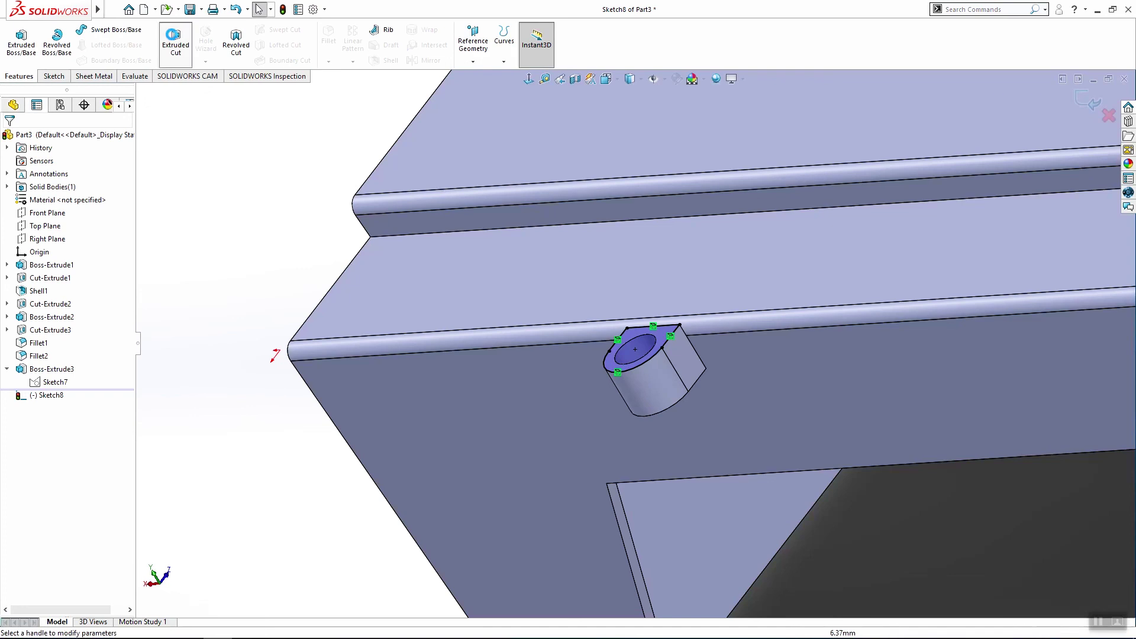
type("0.2")
key("Return")
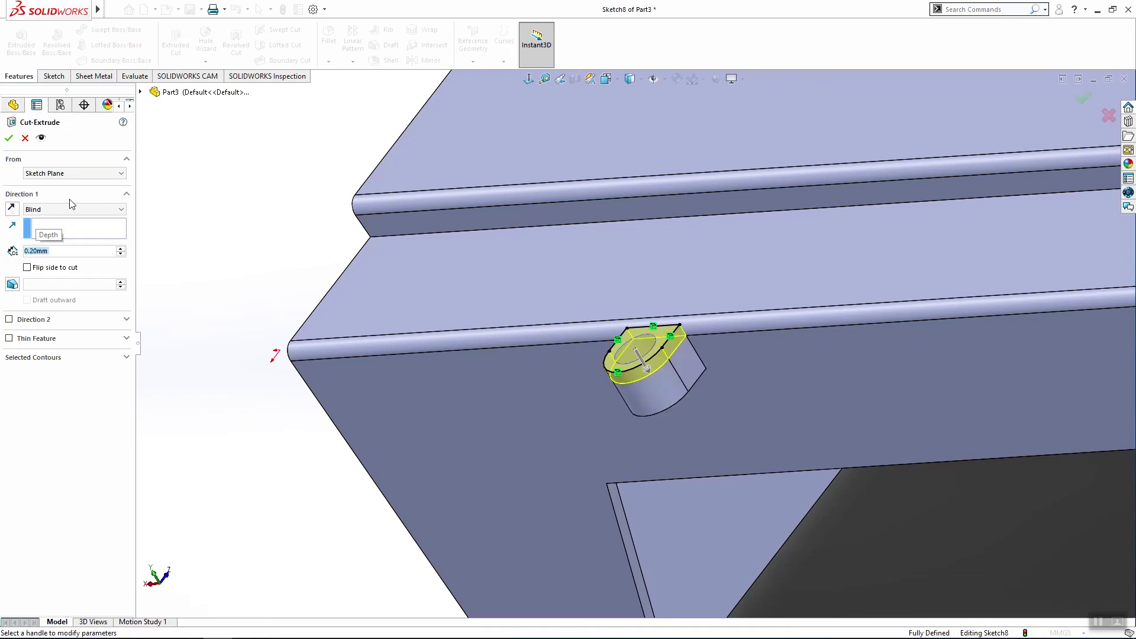
key("Return")
scroll(757, 462, "down", 3)
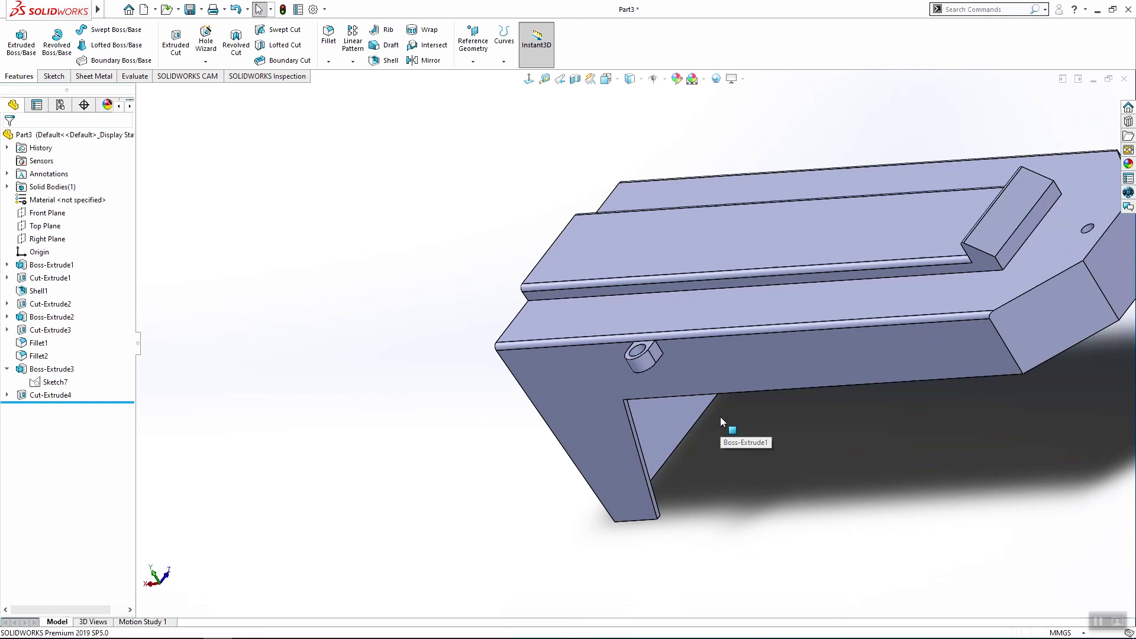
mouse_move(720, 417)
middle_mouse_down()
mouse_move(779, 381)
mouse_move(838, 407)
mouse_move(890, 459)
mouse_move(893, 226)
mouse_move(950, 178)
mouse_move(893, 458)
mouse_move(847, 536)
mouse_move(714, 509)
mouse_move(937, 461)
middle_mouse_up()
scroll(779, 381, "down", 4)
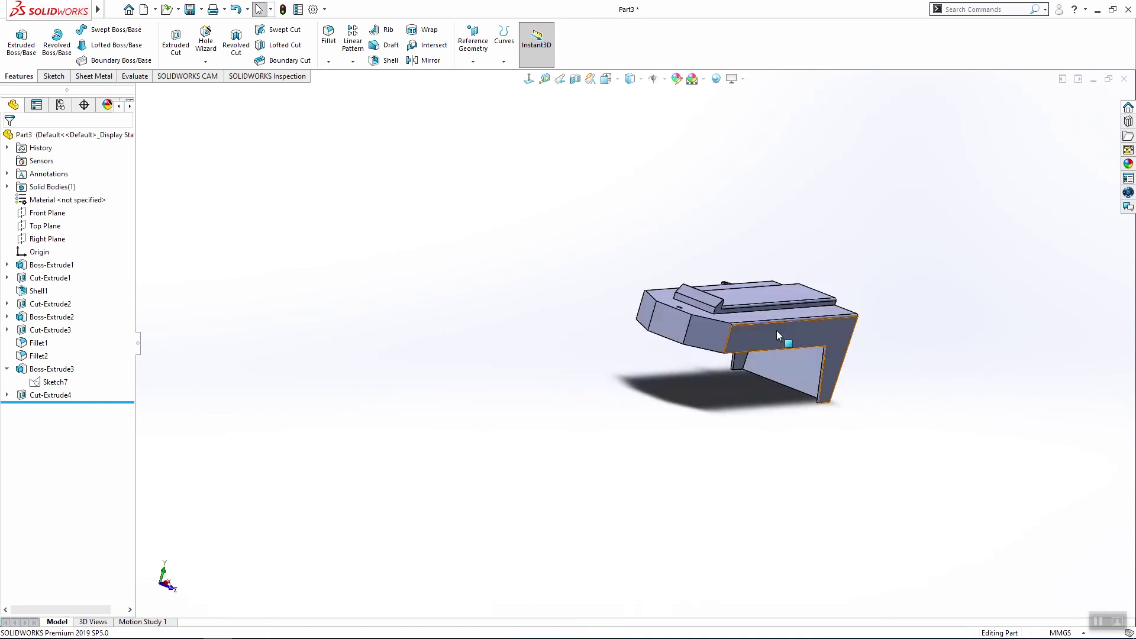
Step: Check the cover's underside, save it as 'motor cover', and start a new document
mouse_move(777, 336)
middle_mouse_down()
mouse_move(824, 370)
mouse_move(865, 371)
mouse_move(850, 347)
mouse_move(711, 267)
mouse_move(881, 394)
mouse_move(792, 406)
mouse_move(967, 350)
mouse_move(926, 494)
mouse_move(902, 505)
mouse_move(919, 524)
middle_mouse_up()
left_click(113, 9)
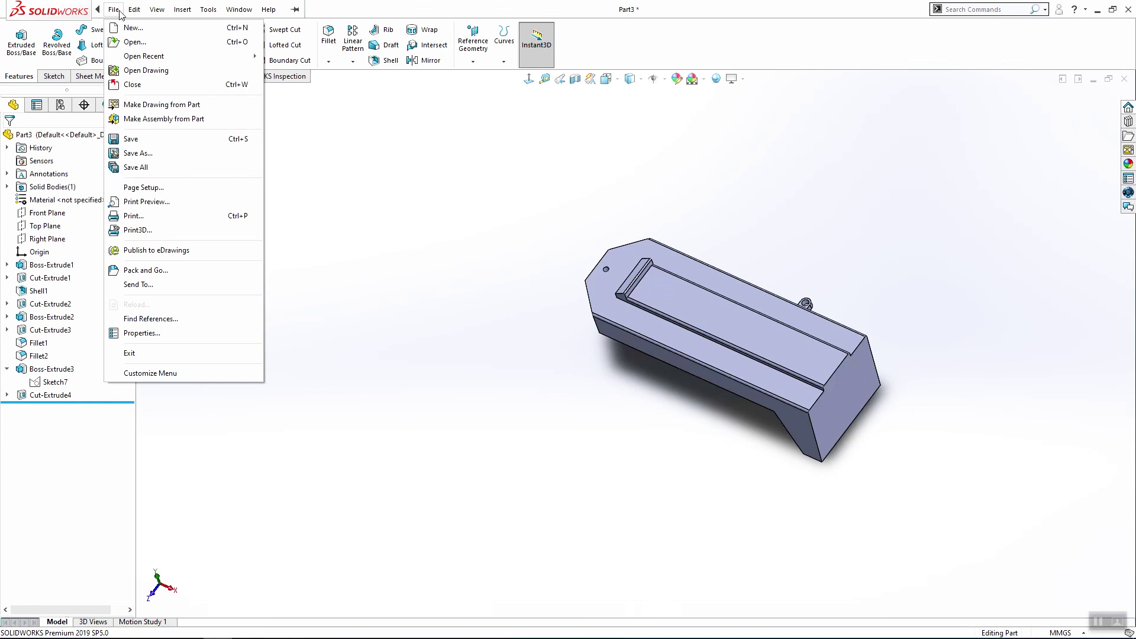
left_click(365, 183)
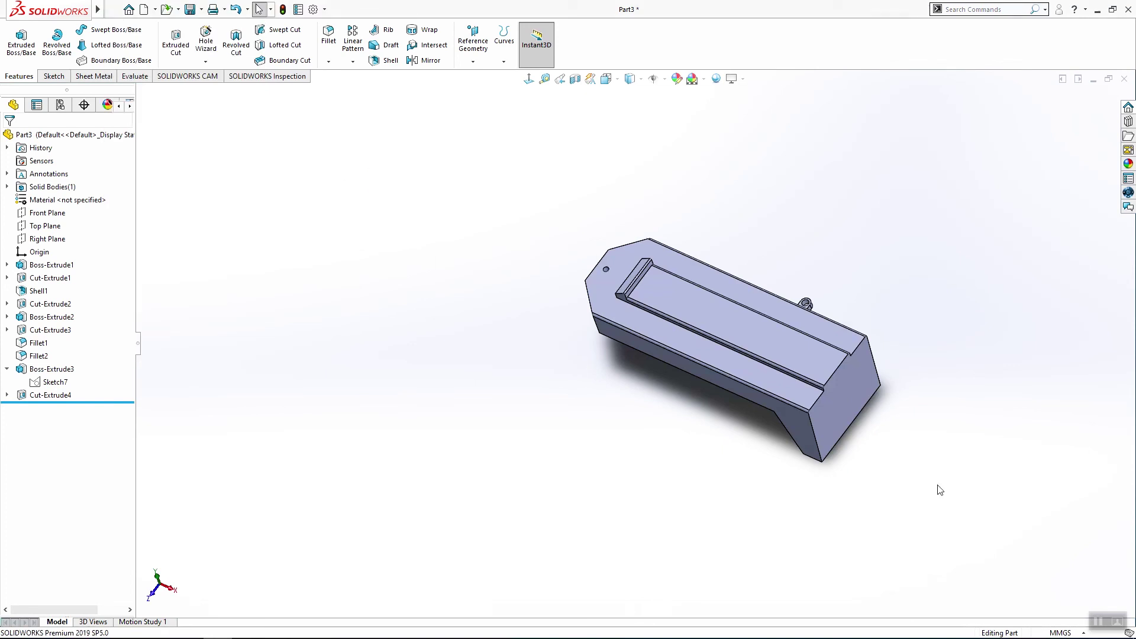
left_click(114, 10)
left_click(133, 27)
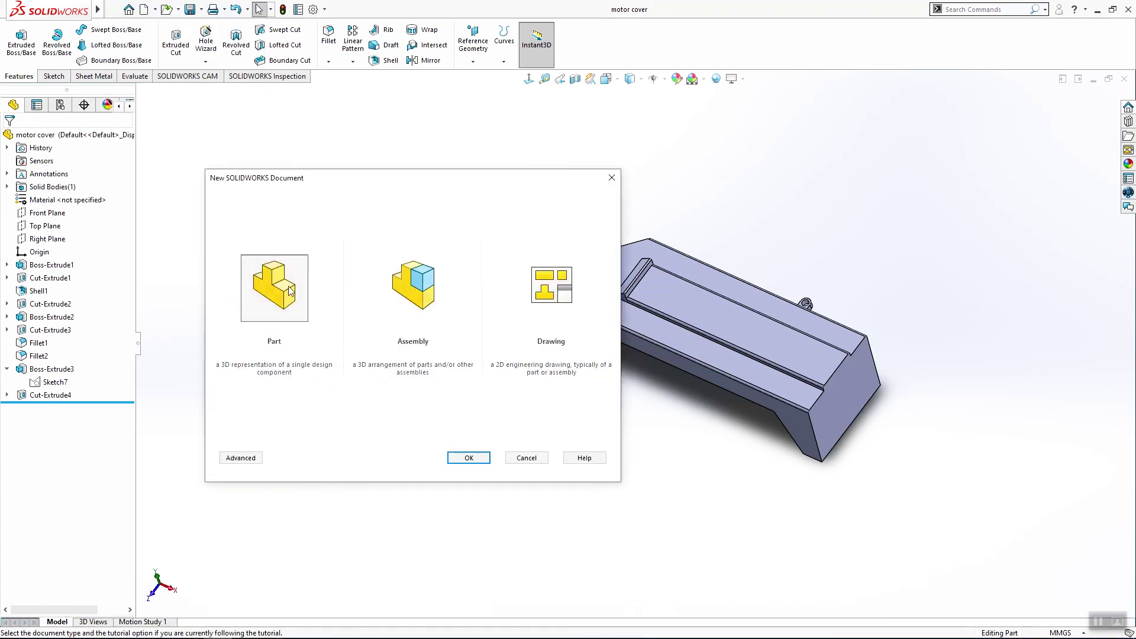
Step: Create a new part and draw a horizontal centerline from the origin on the Front Plane
double_click(290, 291)
right_click(57, 201)
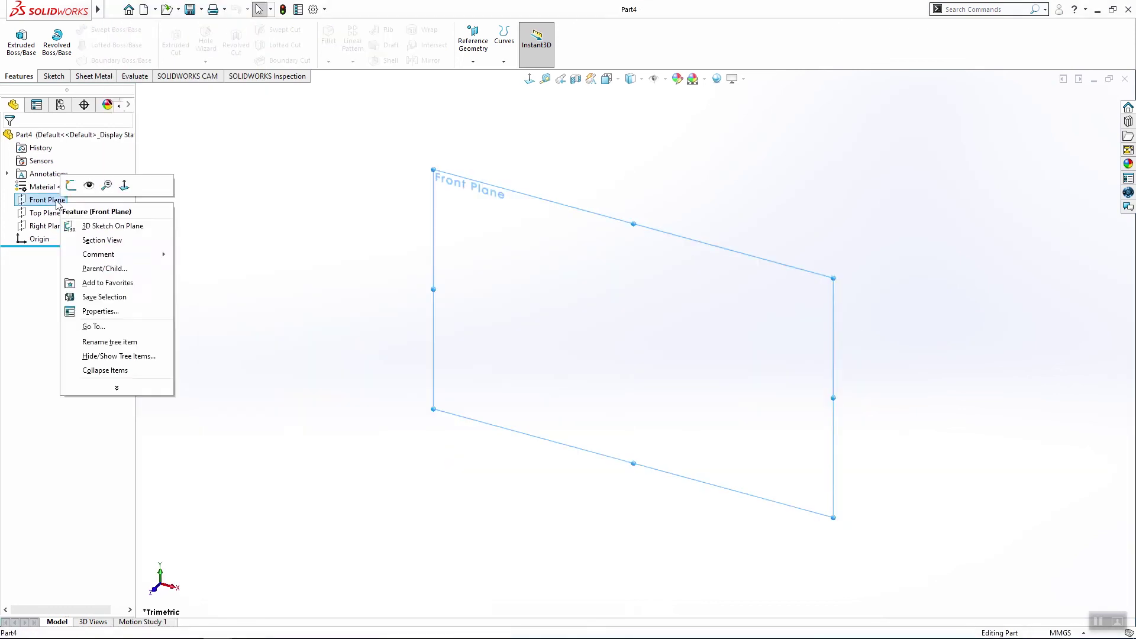
left_click(71, 185)
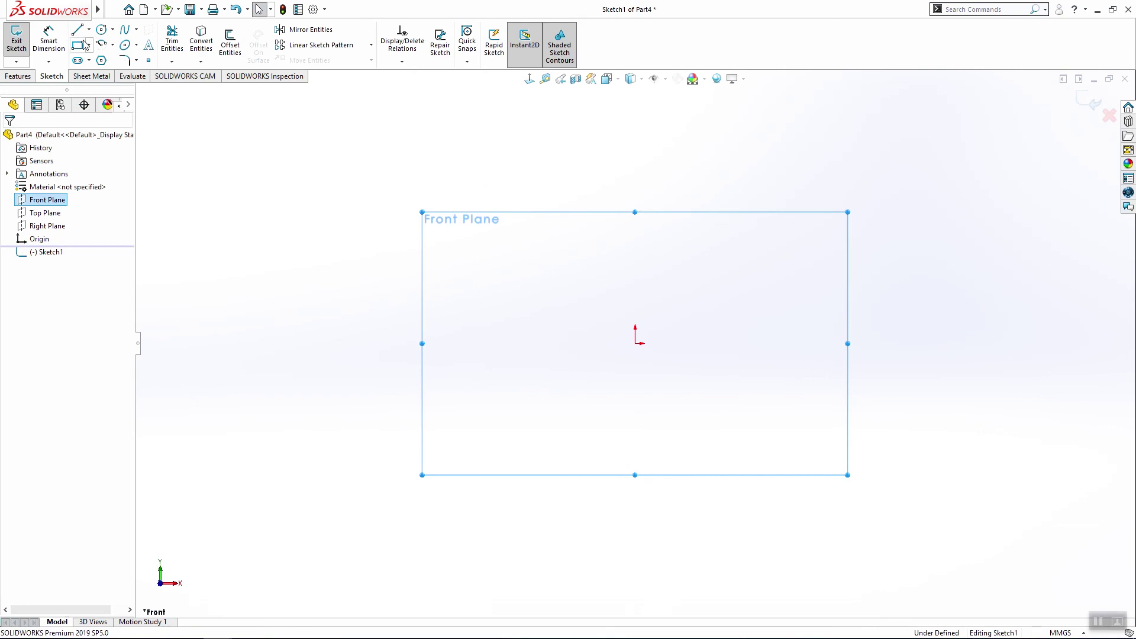
left_click(89, 31)
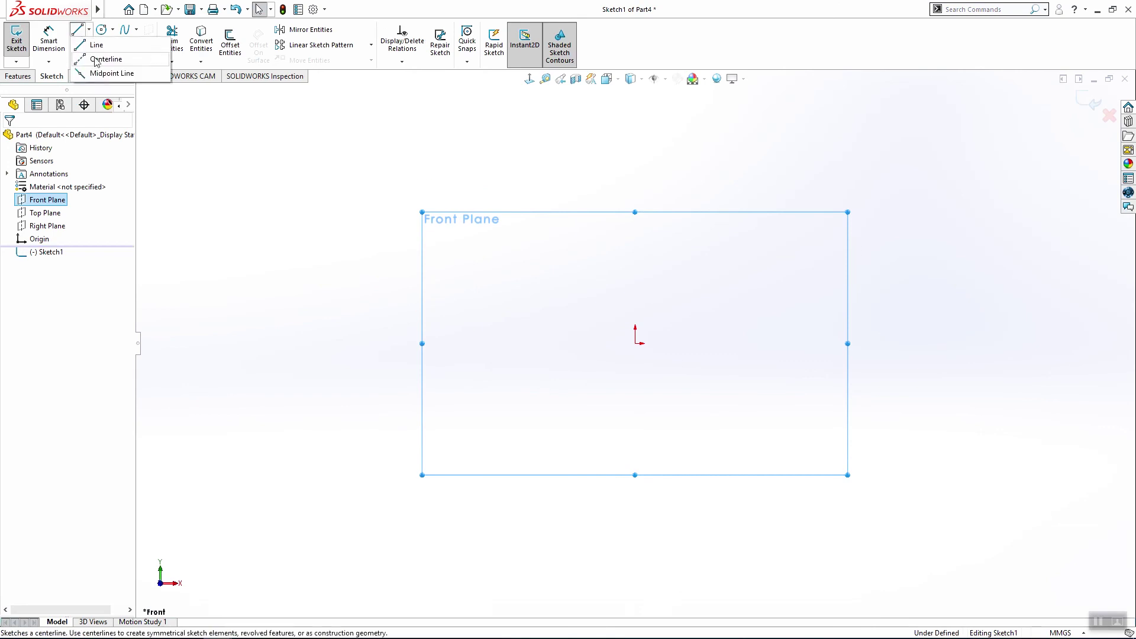
left_click(635, 342)
left_click(806, 343)
key("Escape")
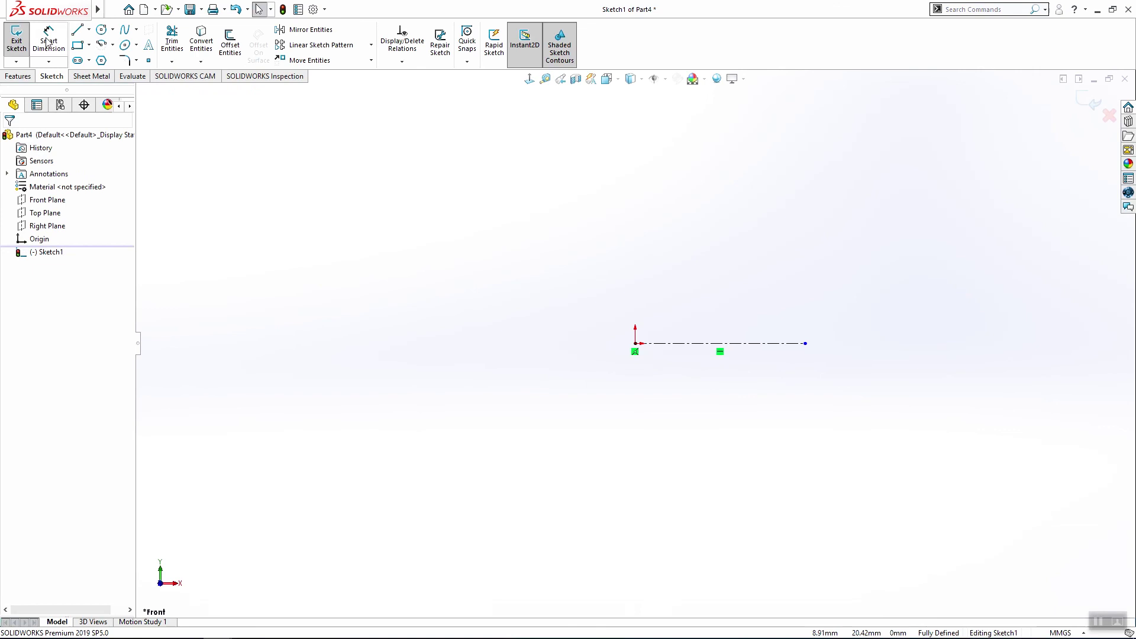
scroll(495, 337, "down", 2)
scroll(399, 356, "down", 4)
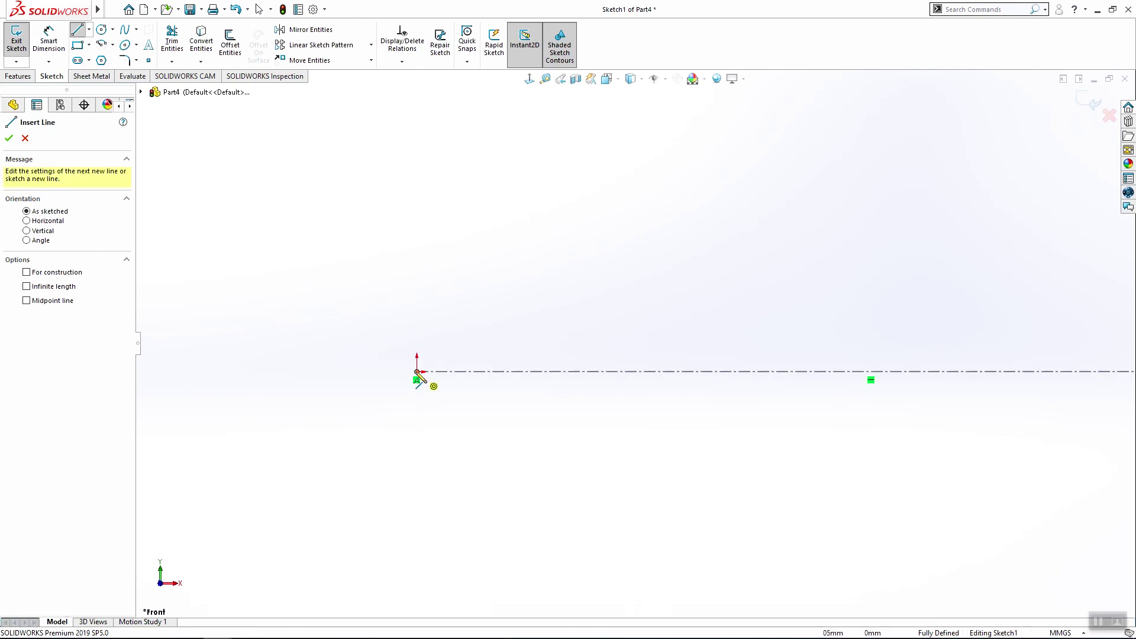
Step: Draw the stepped outline above the centerline, ending back down on it
left_click(417, 372)
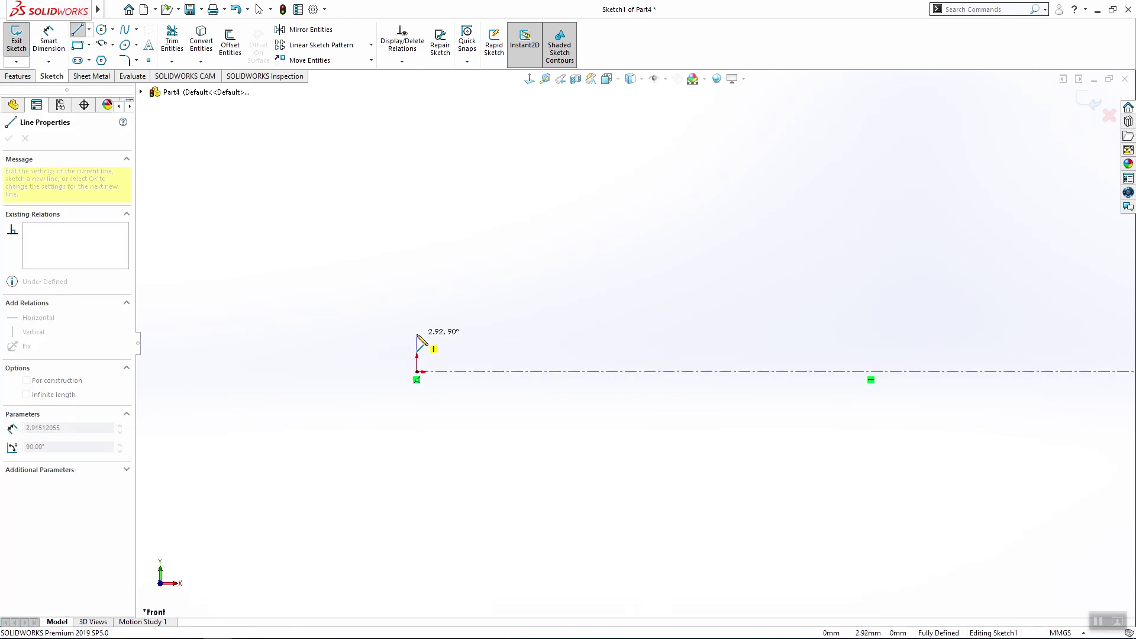
left_click(417, 334)
left_click(486, 334)
left_click(485, 302)
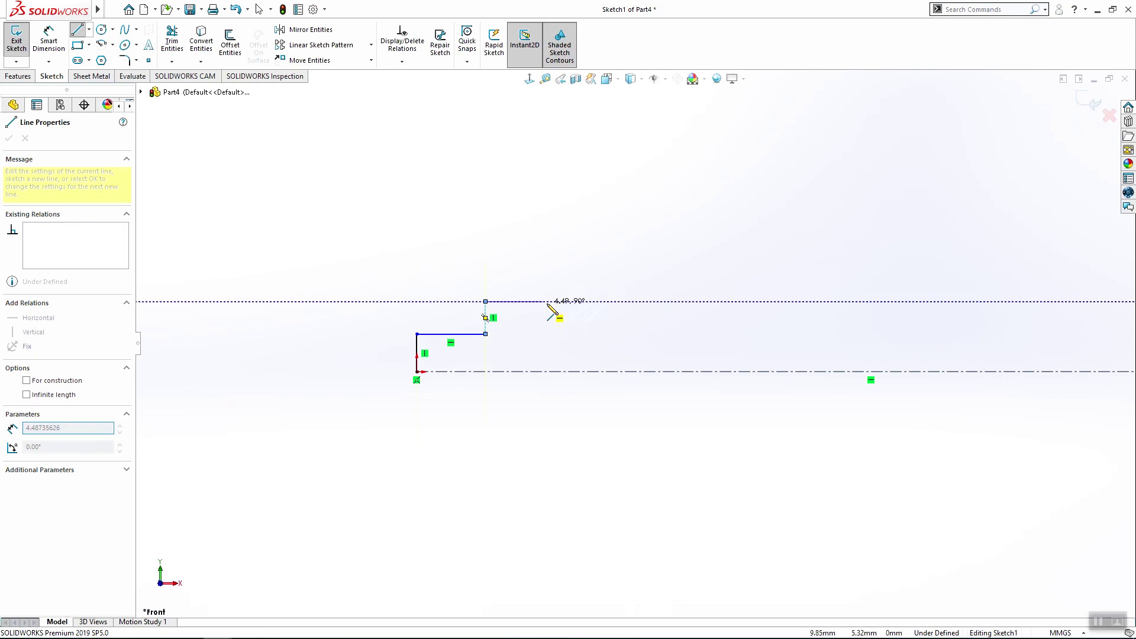
left_click(567, 302)
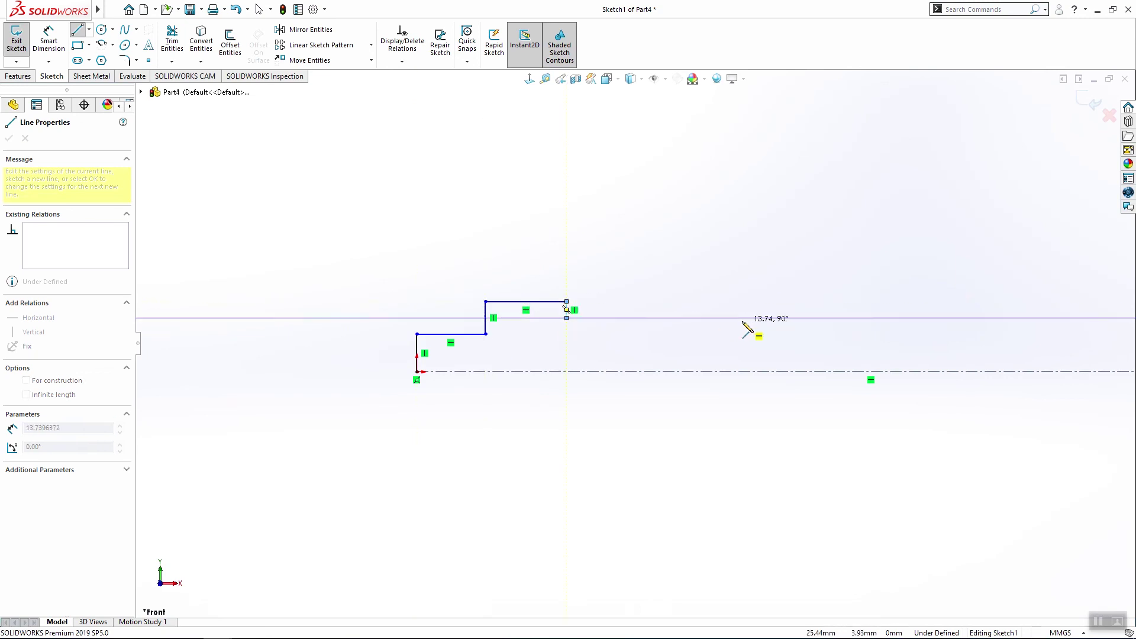
left_click(755, 318)
left_click(755, 371)
key("Escape")
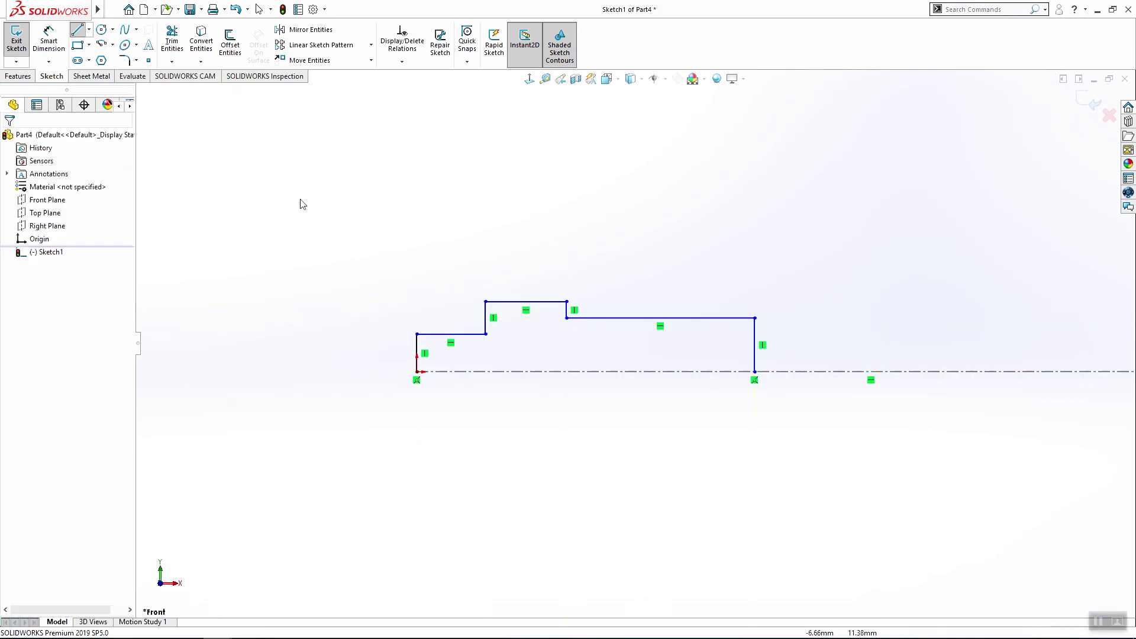
Step: Dimension the first step's height above the centerline to 0.60
key("d")
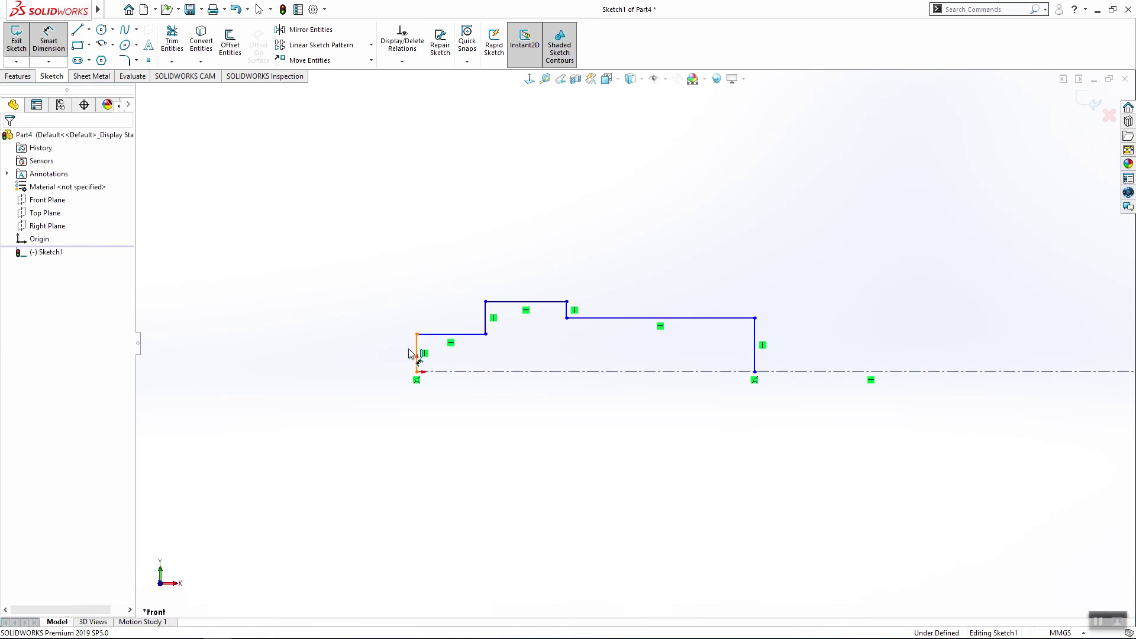
left_click(415, 354)
key("Escape")
left_click(462, 372)
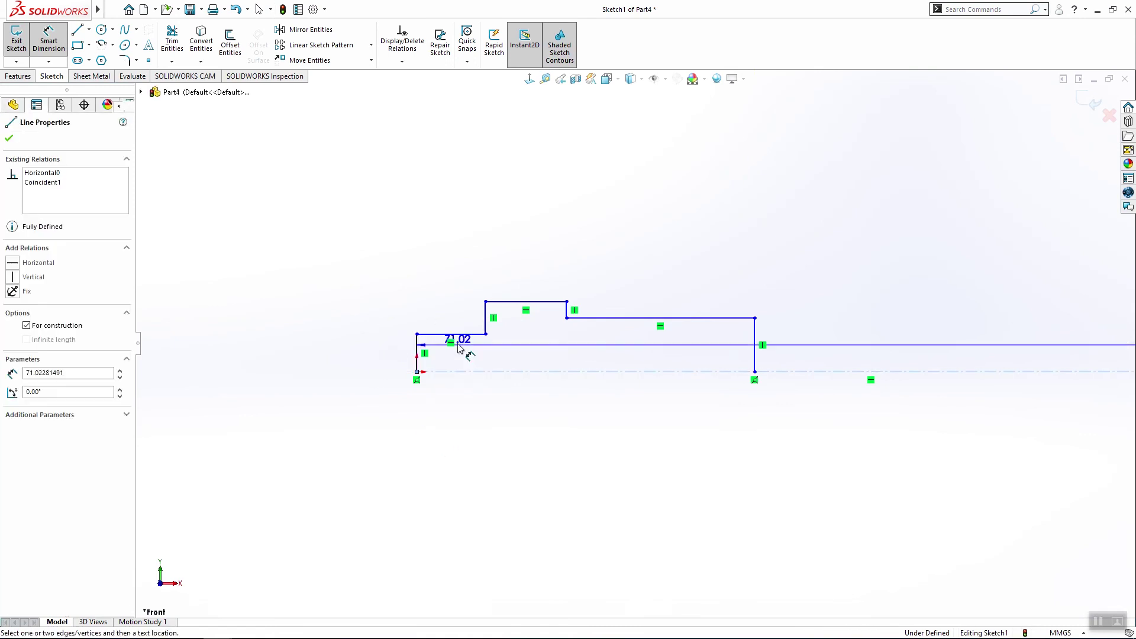
left_click(457, 334)
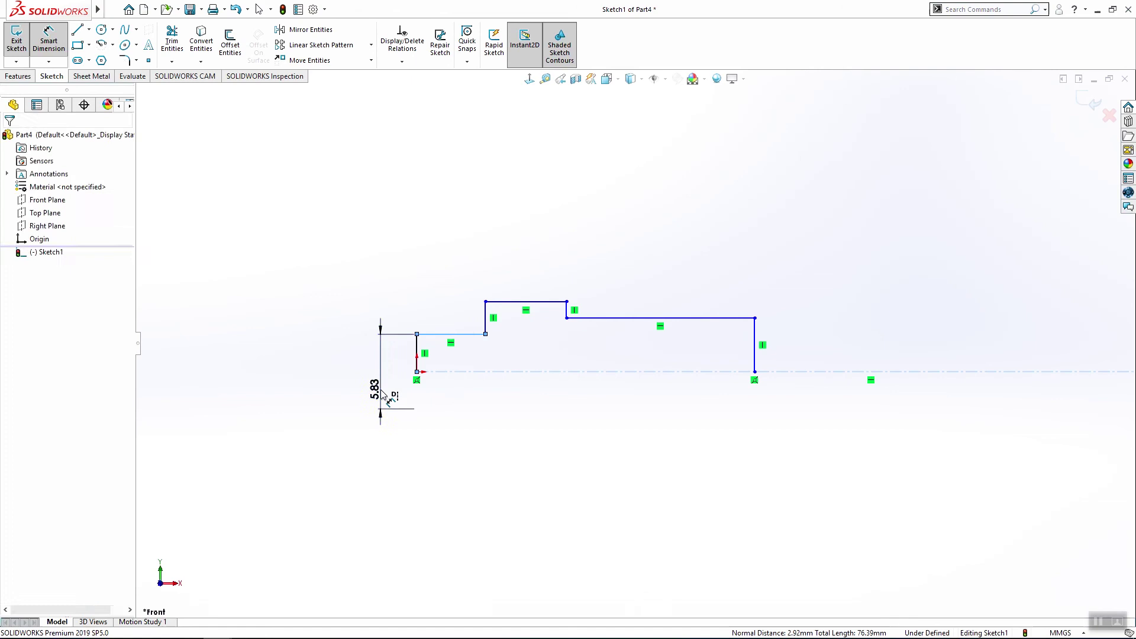
left_click(384, 397)
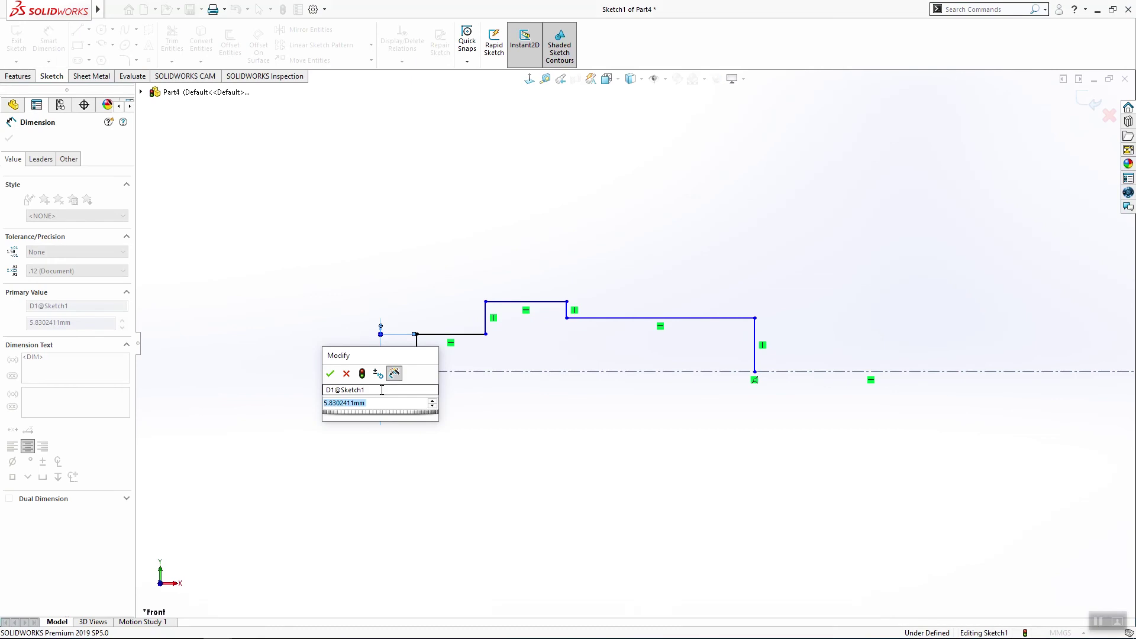
type("0.6")
key("Return")
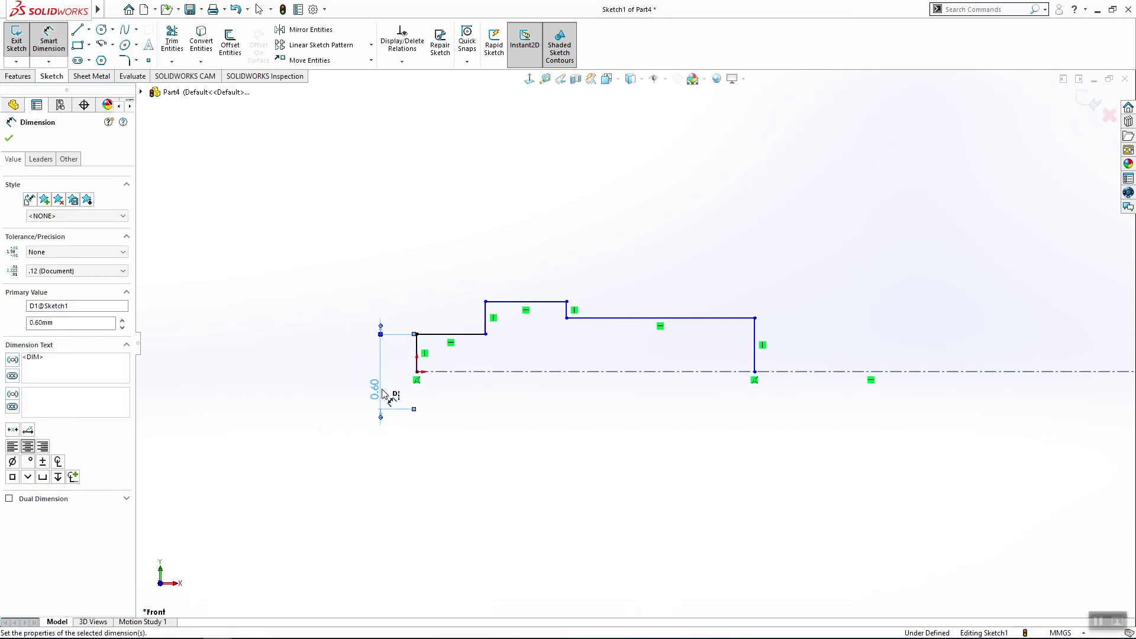
Step: Dimension the top line's height to 1.80 and the long line's height to 0.80
left_click(525, 304)
left_click(525, 371)
left_click(539, 391)
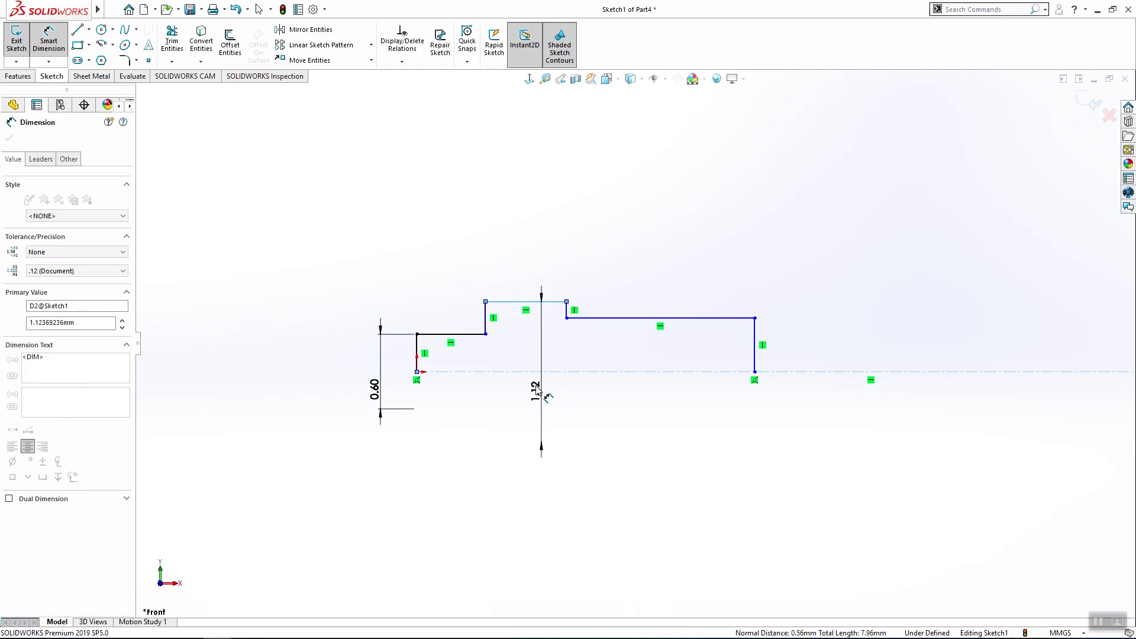
type("1.8")
key("Return")
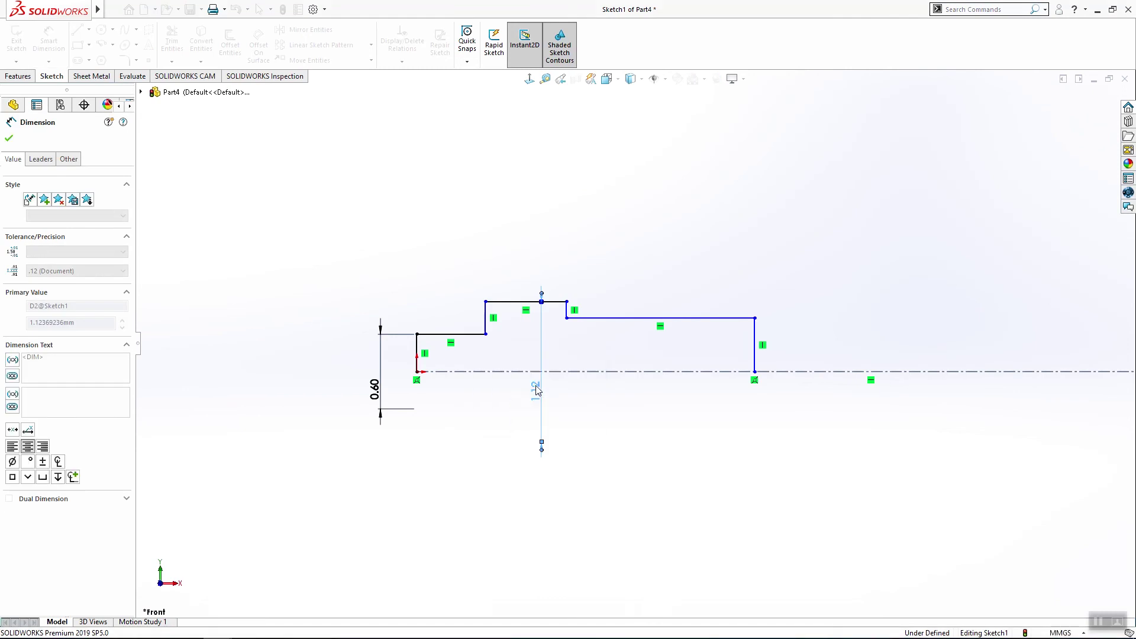
left_click(724, 276)
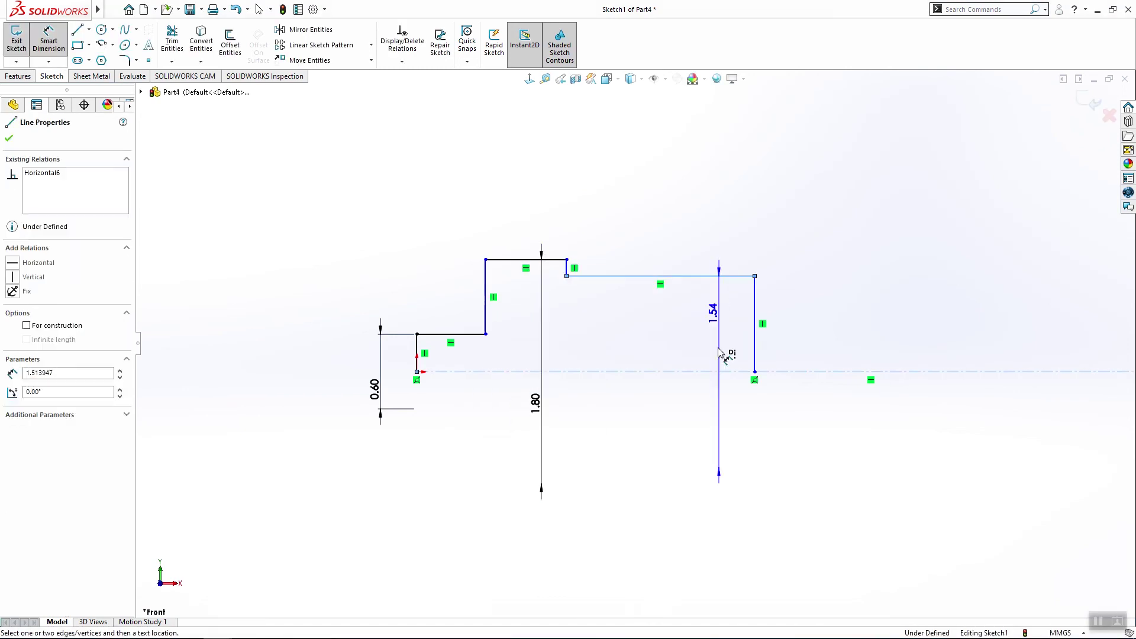
left_click(684, 386)
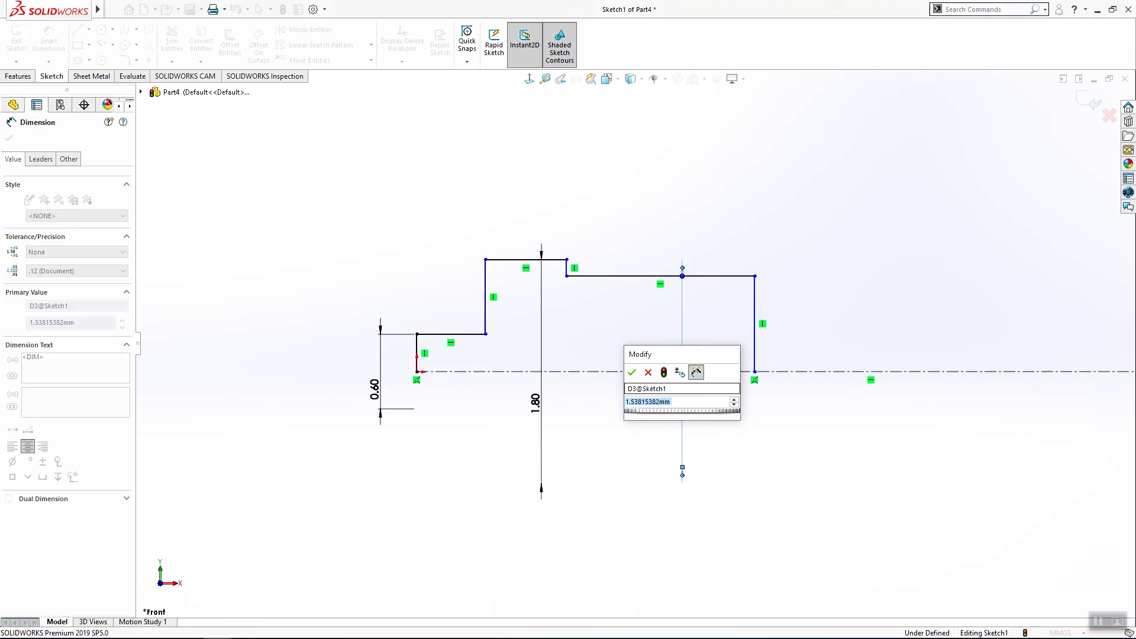
type("0.4")
key("Return")
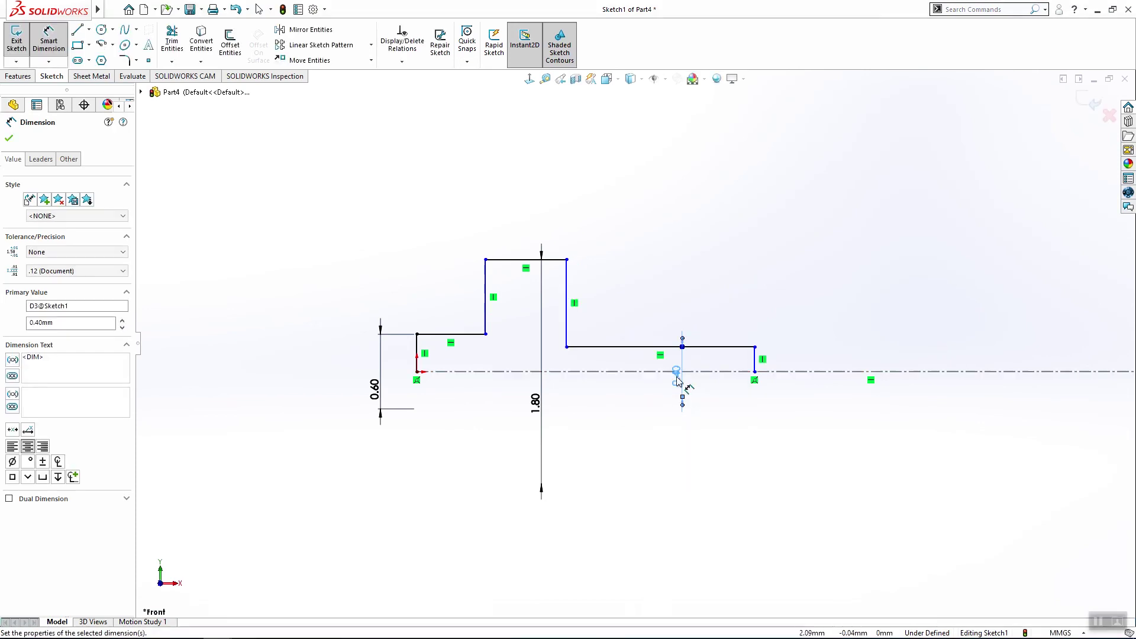
left_click(680, 395)
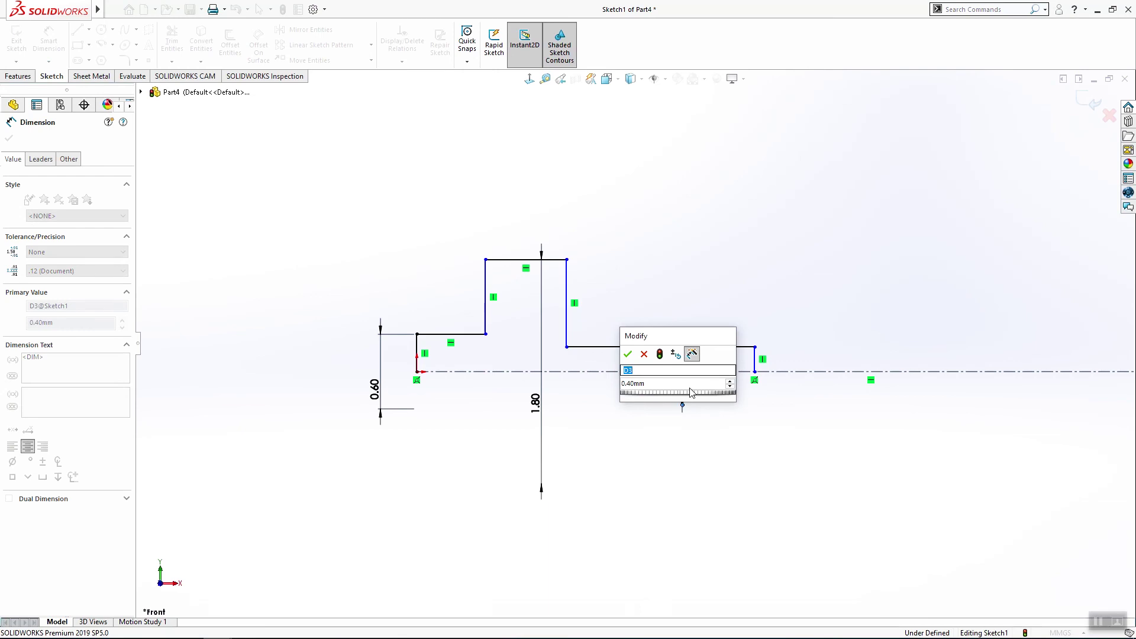
type("0.8")
key("Return")
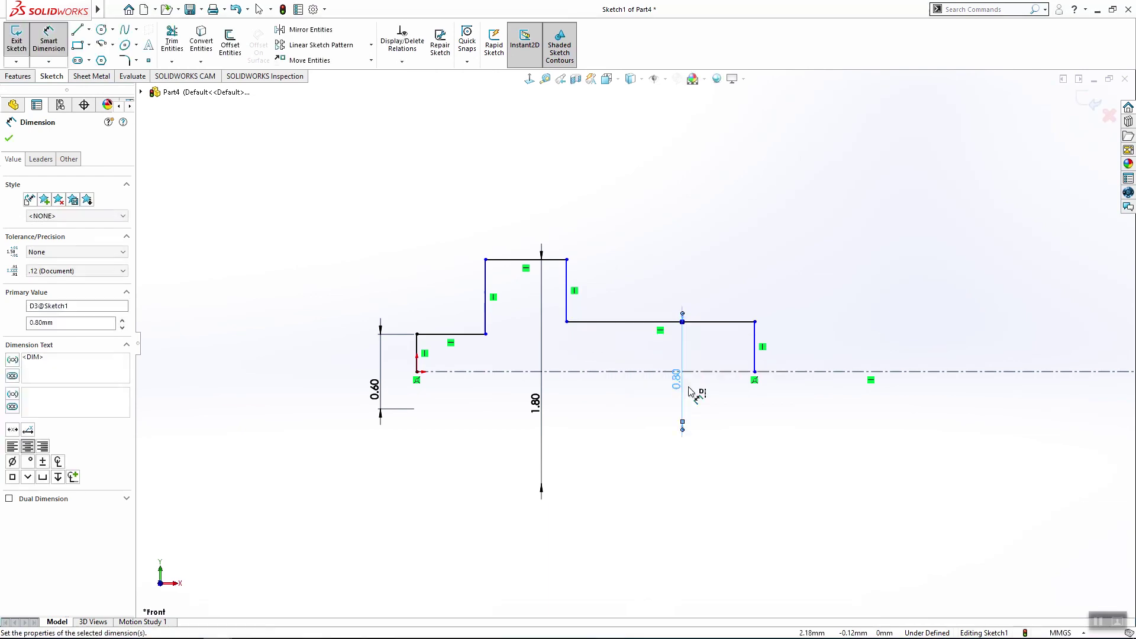
key("Escape")
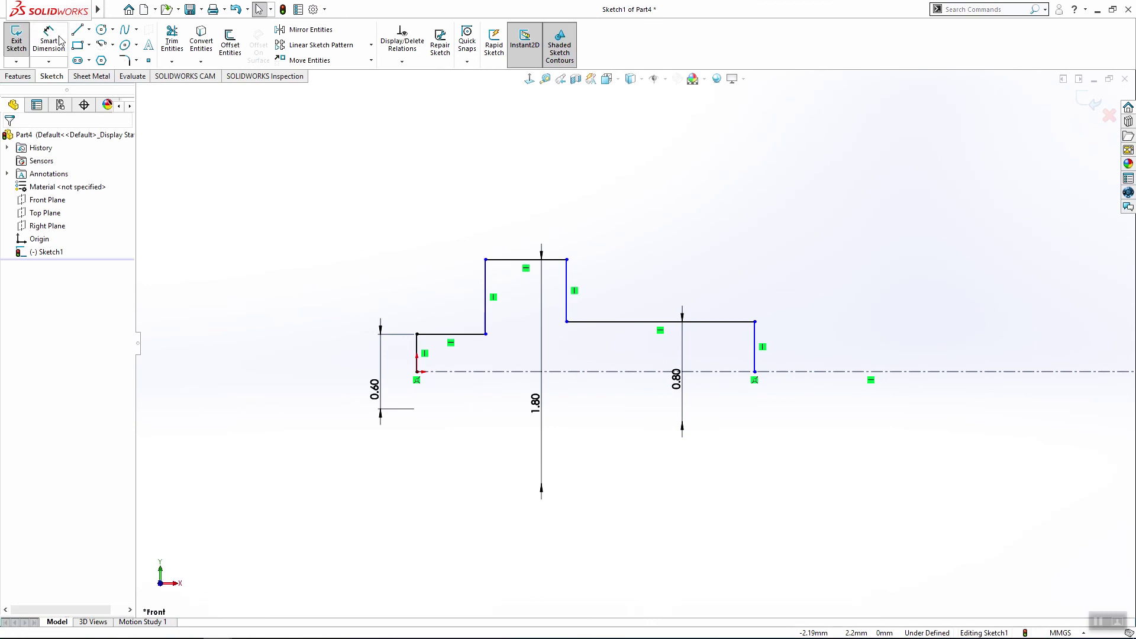
Step: Dimension the top line width to 1.90 and the left step width to 0.80
left_click(61, 39)
left_click(563, 264)
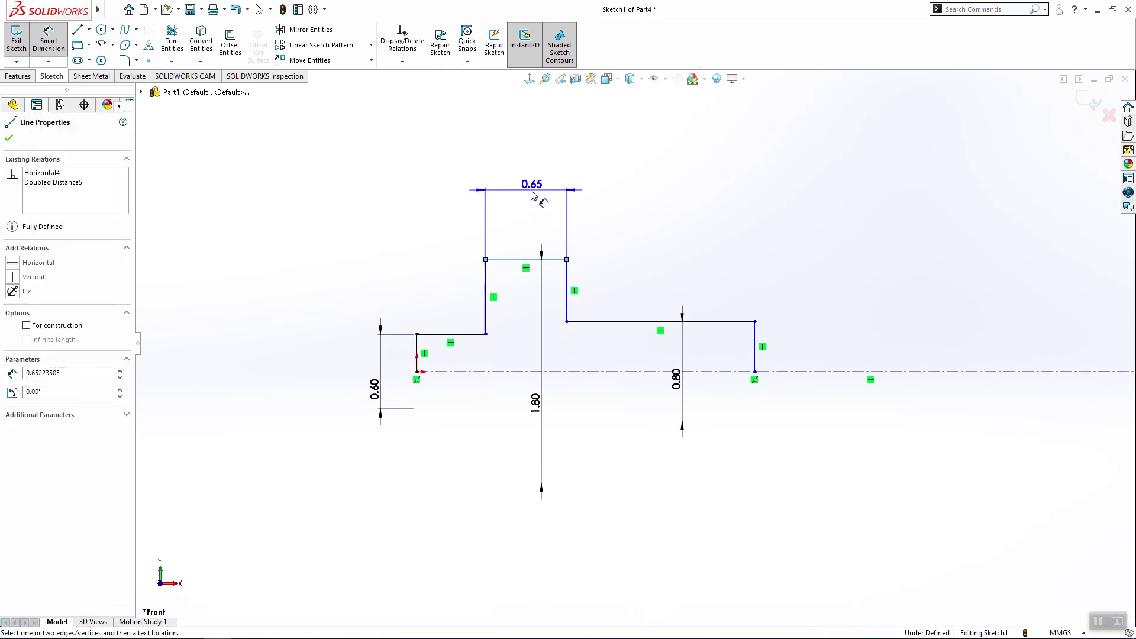
left_click(533, 194)
key("Return")
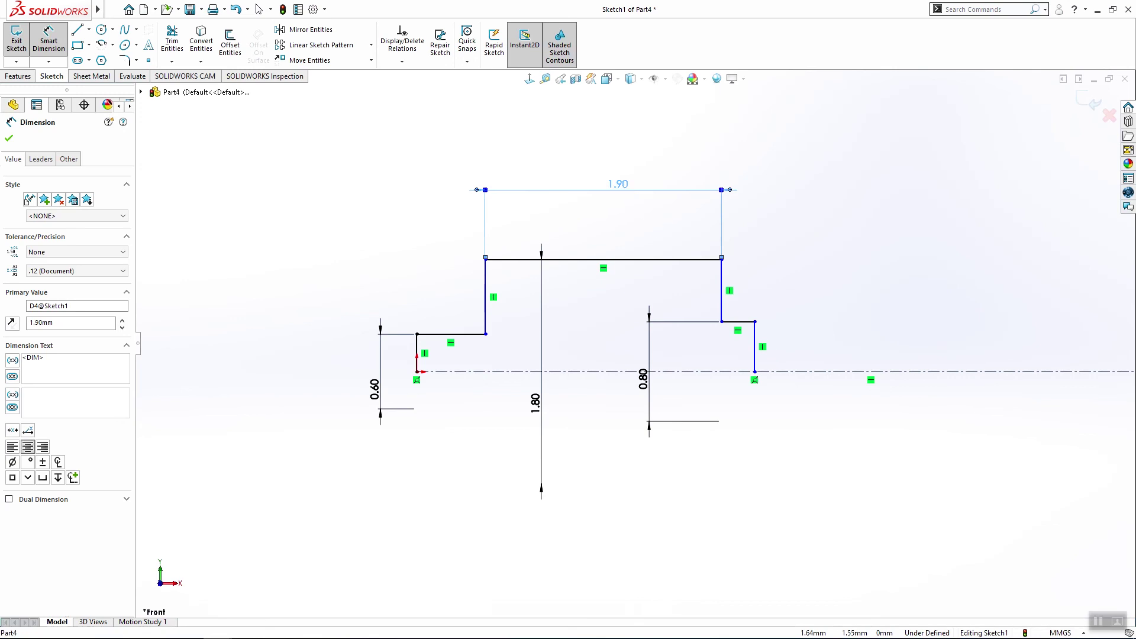
left_click(617, 213)
key("Escape")
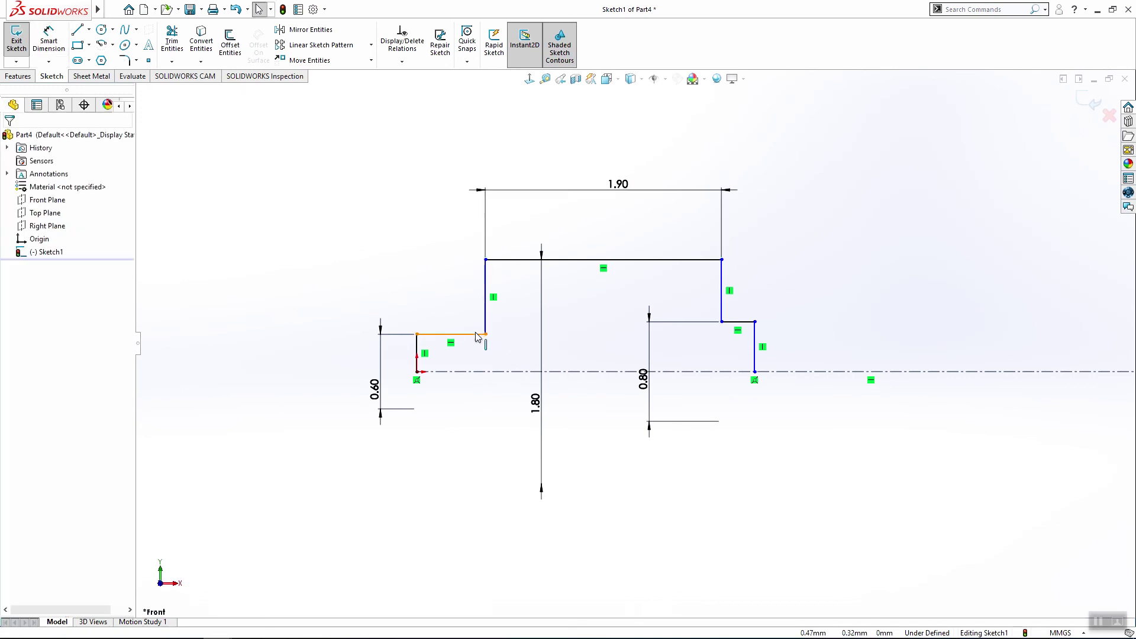
left_click(466, 334)
key("Return")
left_click(476, 338)
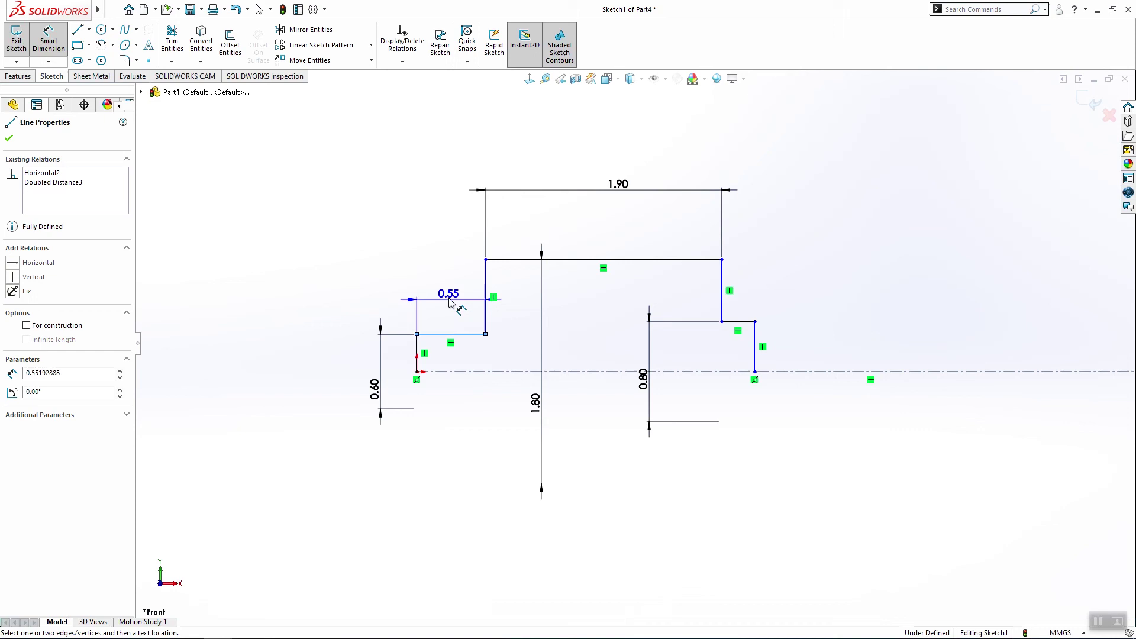
left_click(449, 300)
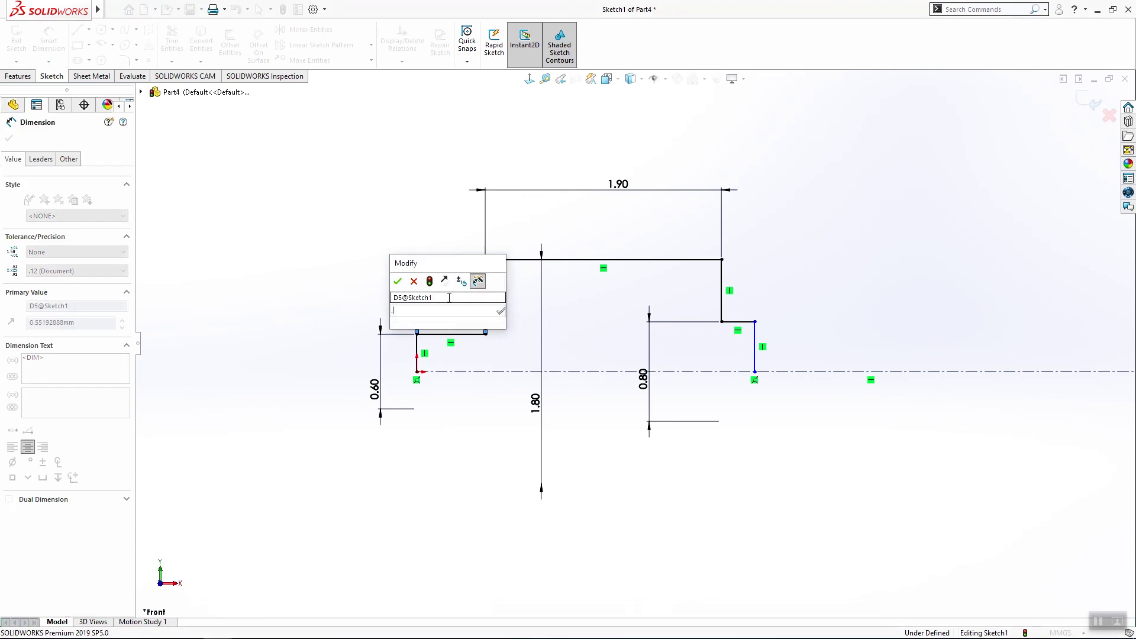
key("Return")
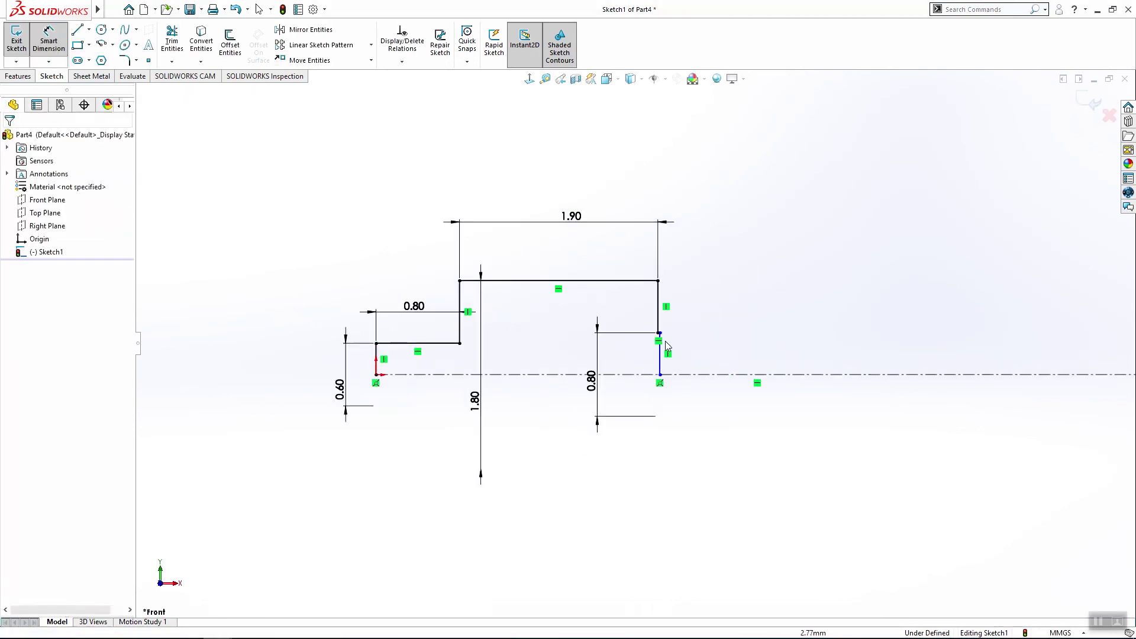
Step: Stretch the profile's right end and dimension the long right line to 4.60
left_click_drag(662, 337, 990, 335)
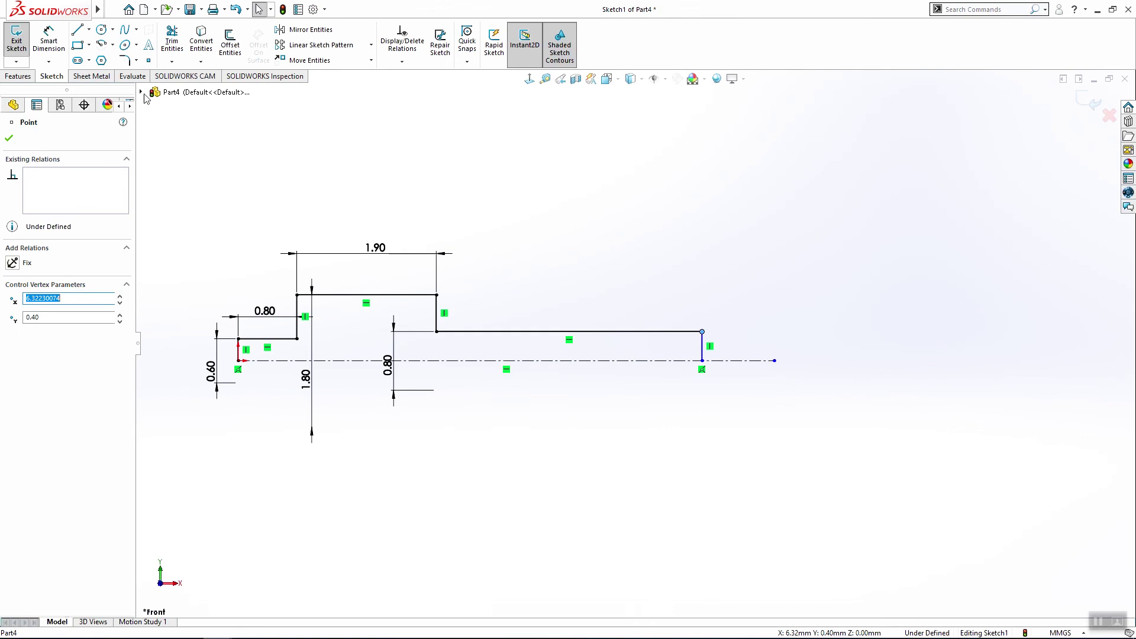
left_click(48, 45)
left_click(596, 332)
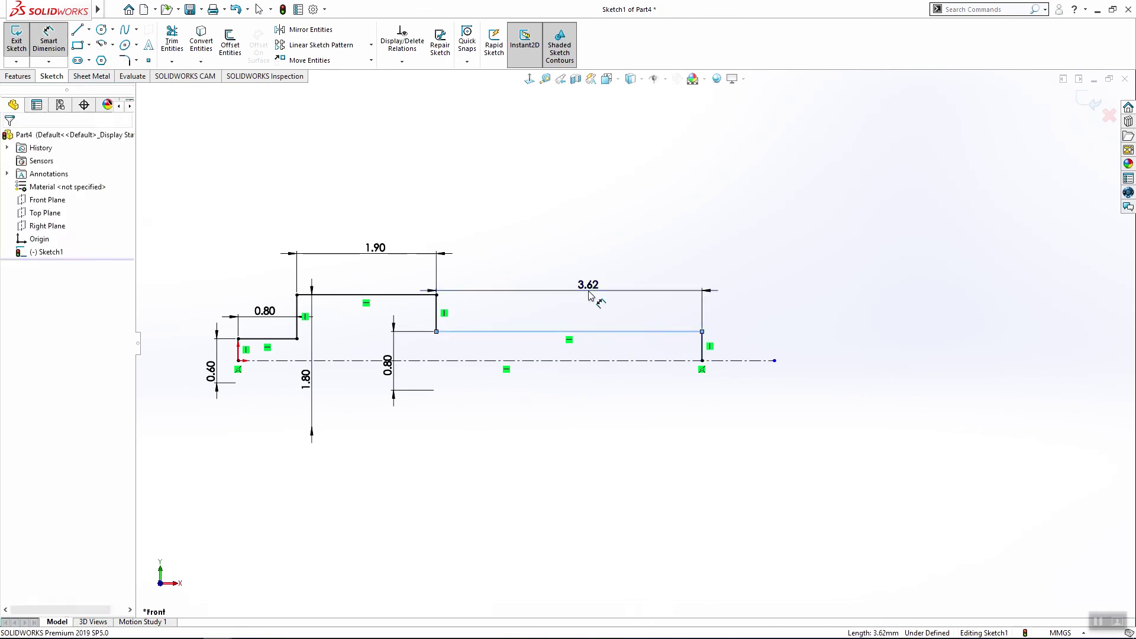
left_click(589, 290)
type("4.60")
key("Return")
key("Escape")
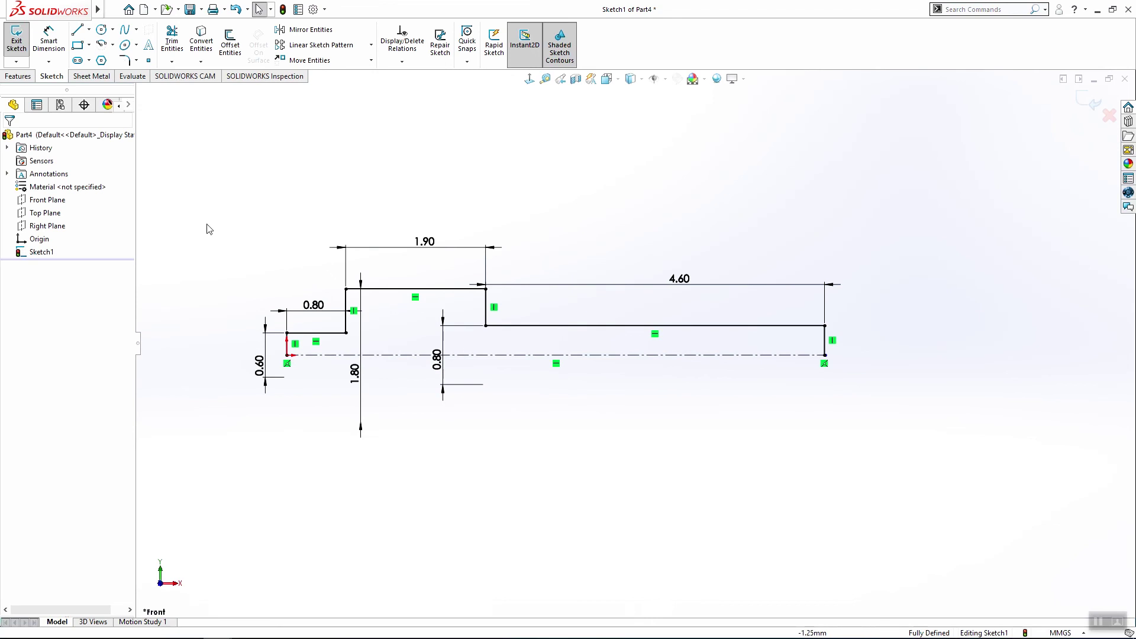
Step: Round the sketch's left-end corner with a 0.10 mm sketch fillet
left_click(125, 60)
scroll(269, 307, "down", 3)
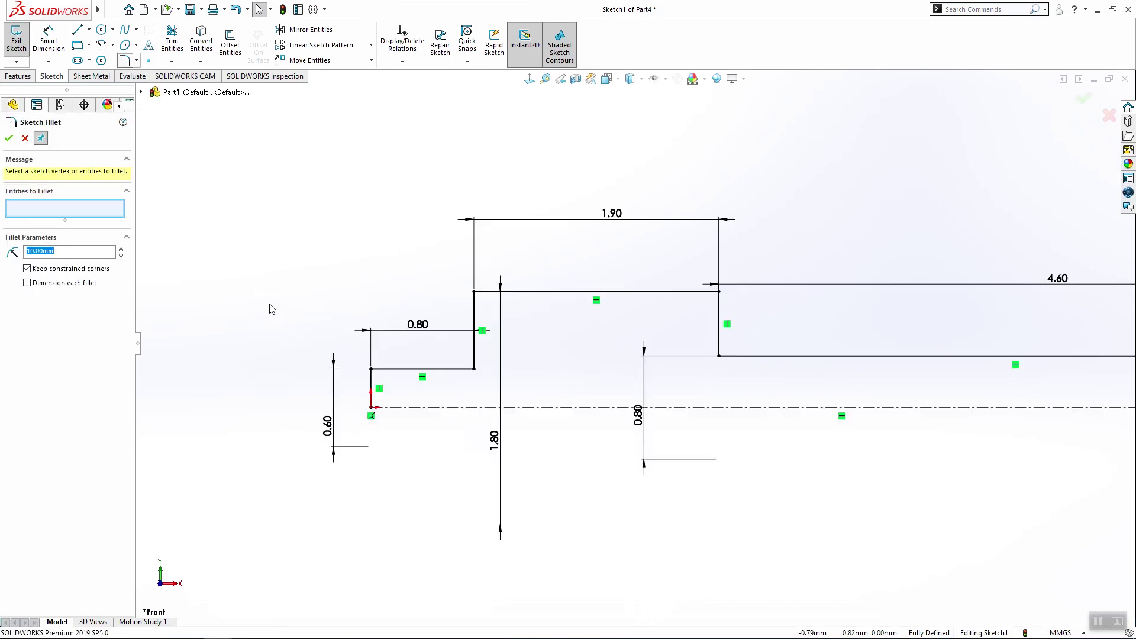
scroll(343, 341, "down", 1)
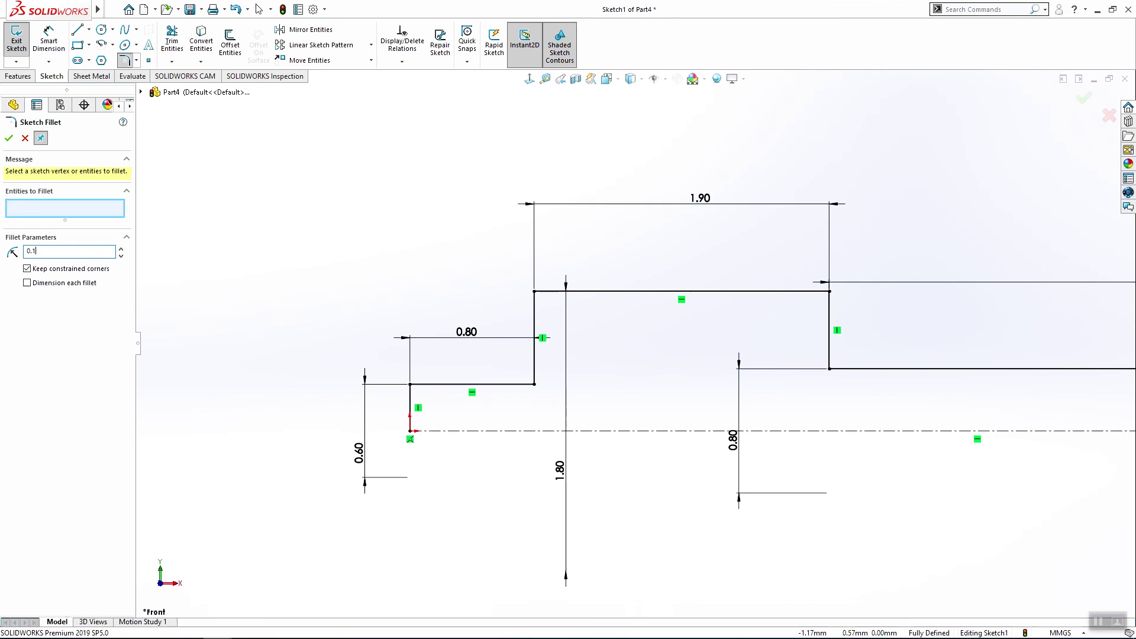
scroll(646, 507, "down", 3)
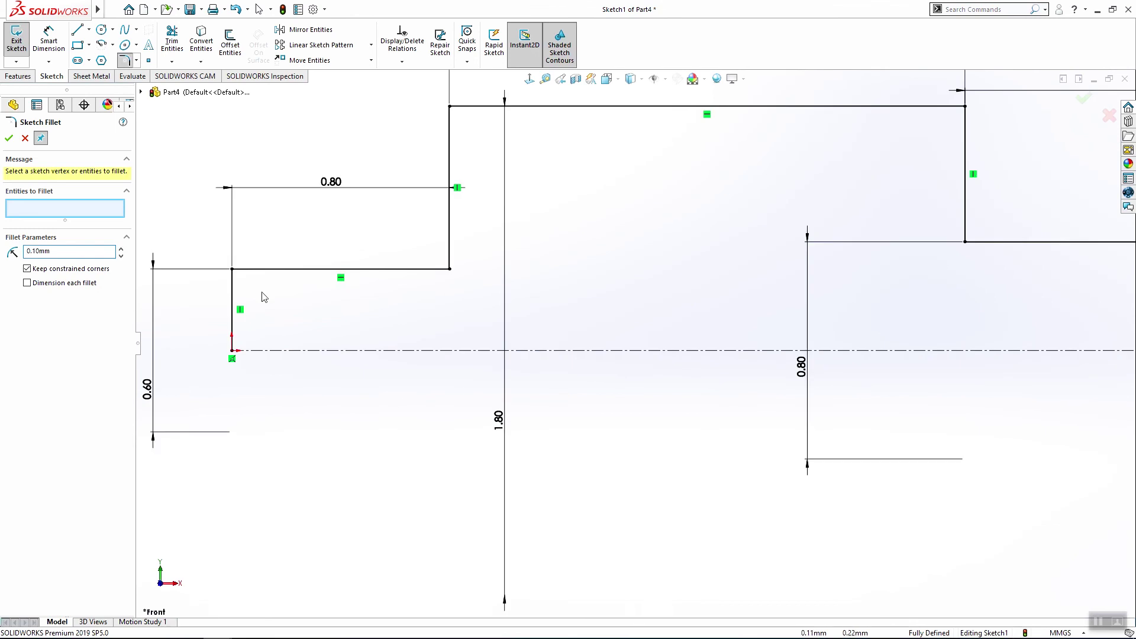
left_click(232, 270)
left_click(9, 138)
scroll(683, 376, "up", 2)
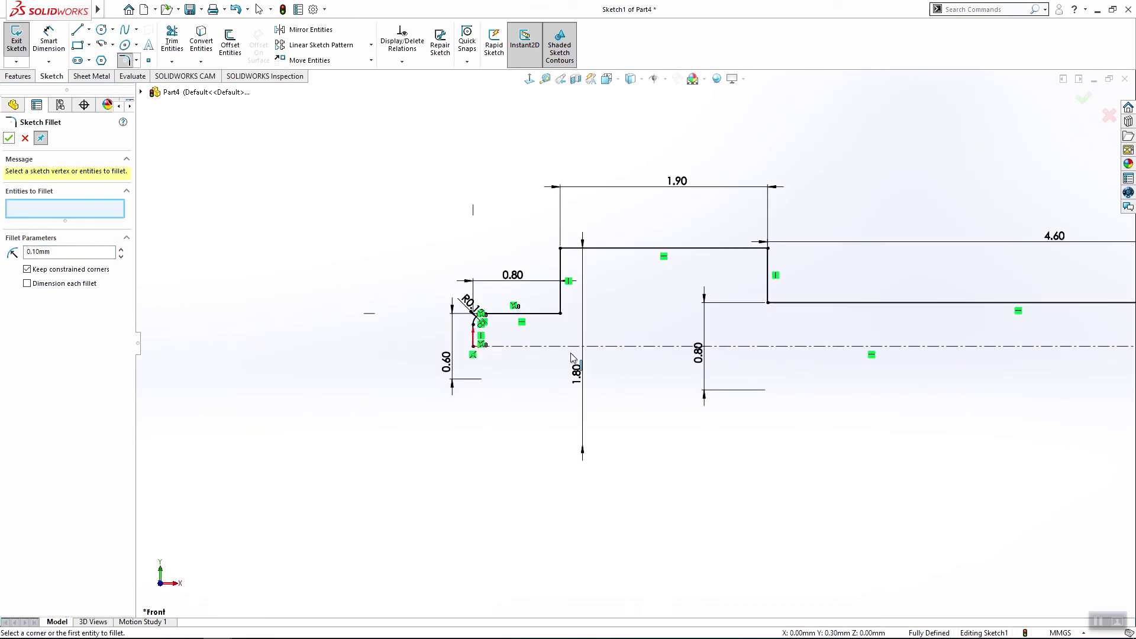
scroll(683, 376, "up", 2)
scroll(685, 376, "up", 2)
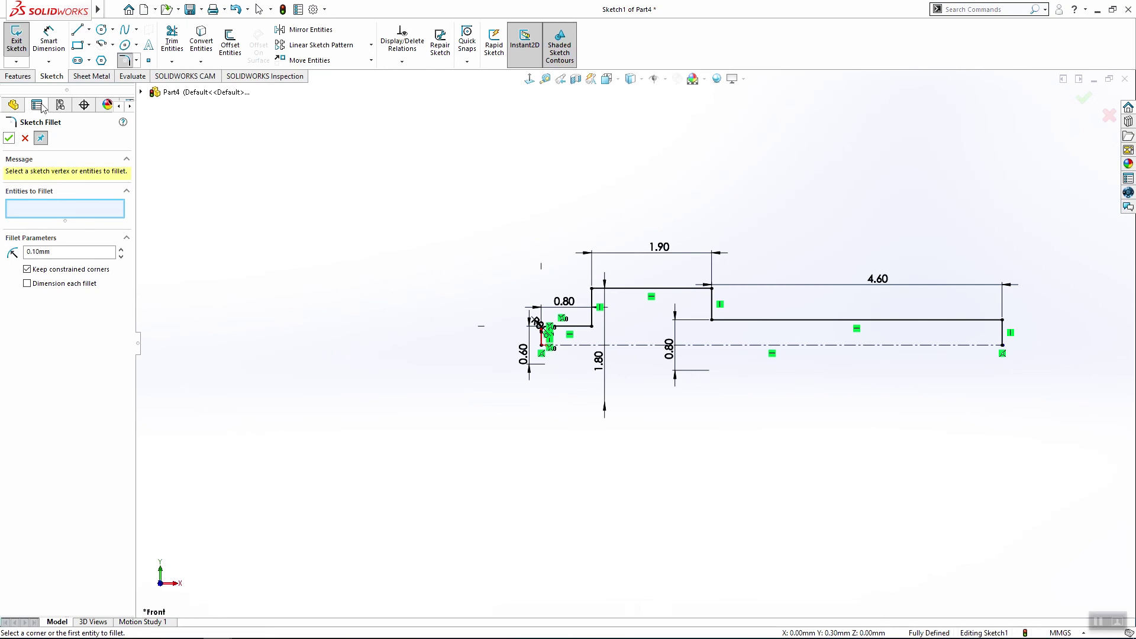
left_click(18, 75)
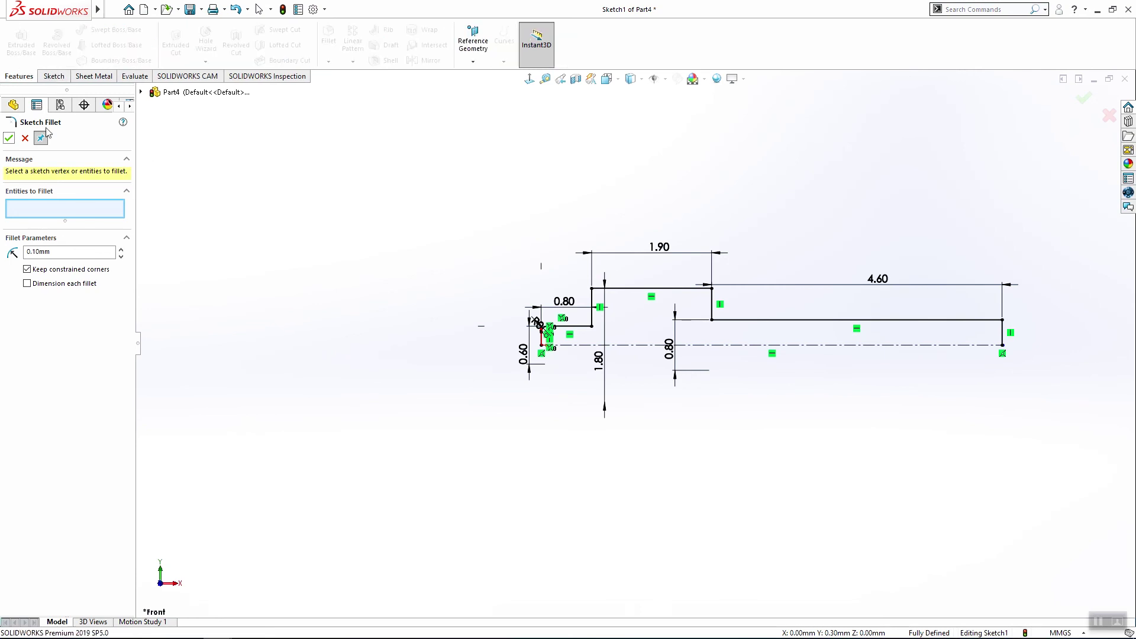
left_click(11, 138)
Step: Revolve the closed profile 360° into a stepped shaft and view it from the Front
left_click(58, 49)
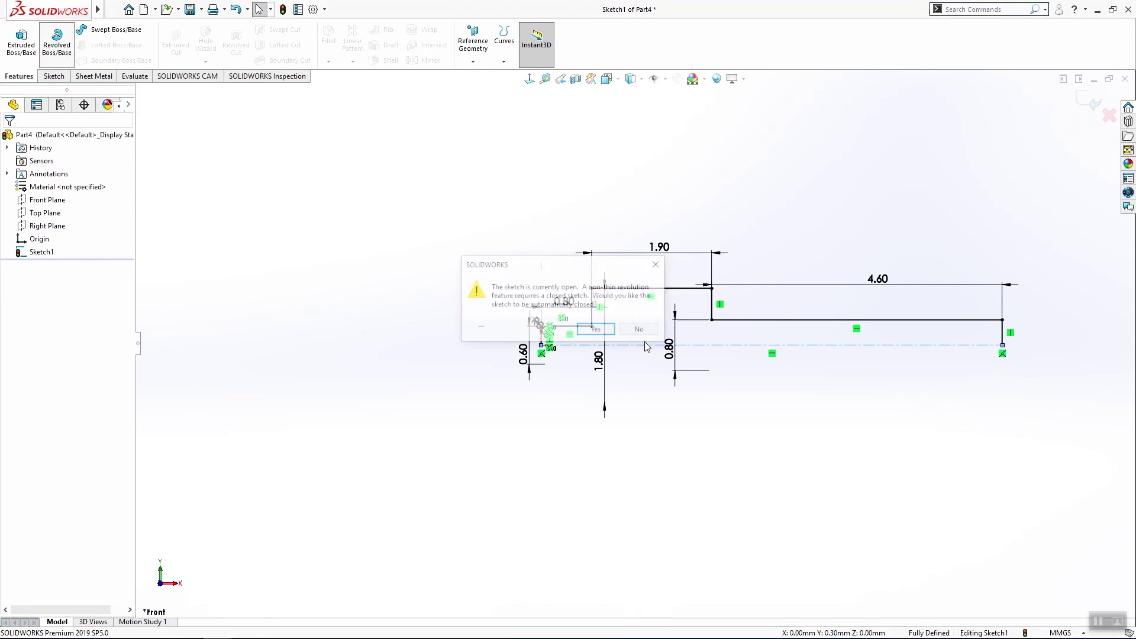
left_click(595, 330)
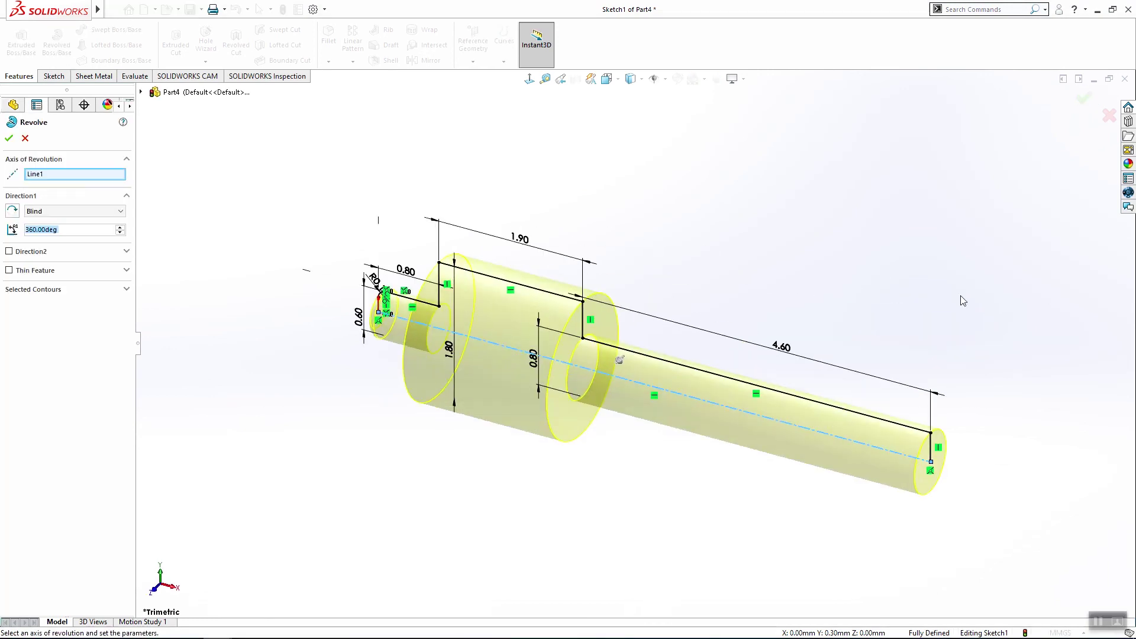
left_click(1085, 98)
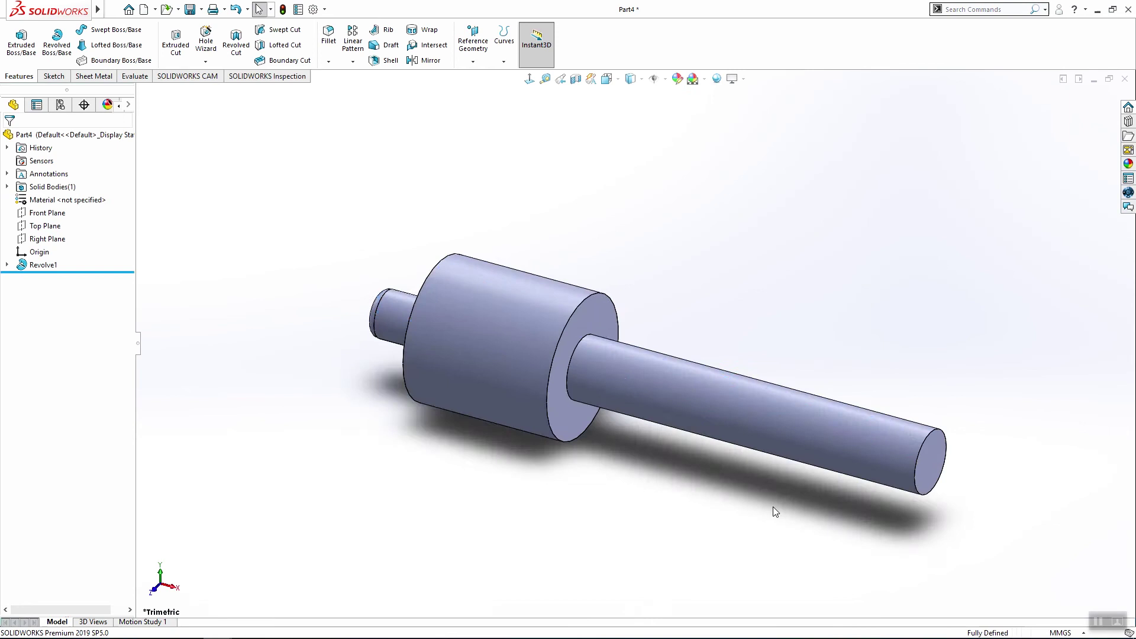
key("space")
left_click(546, 448)
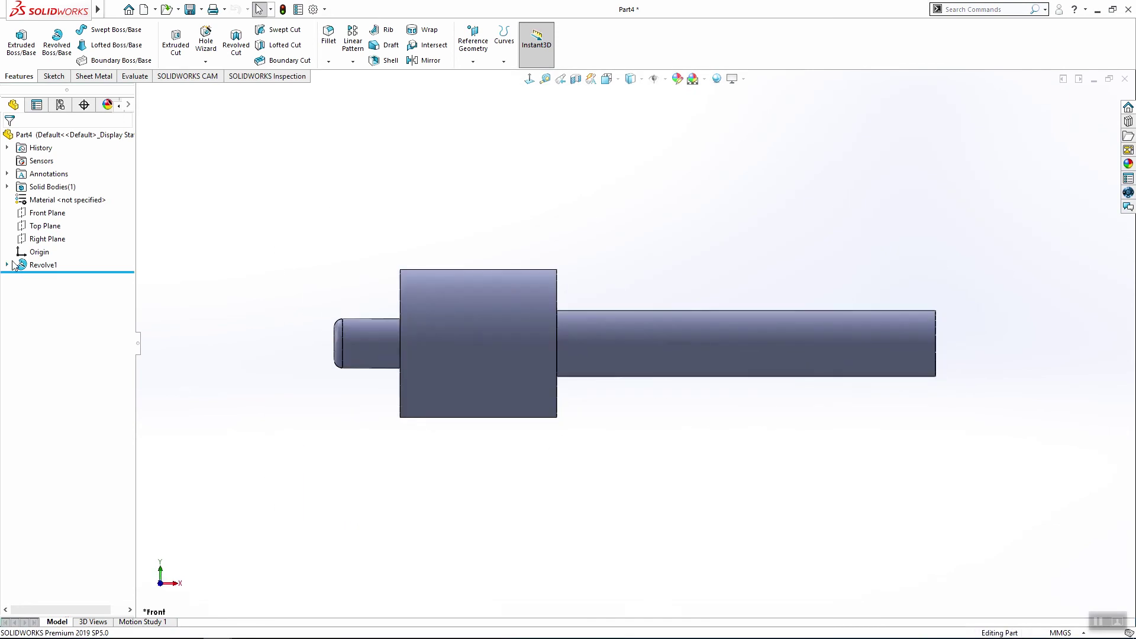
Step: Start a new sketch on the Front Plane
right_click(36, 225)
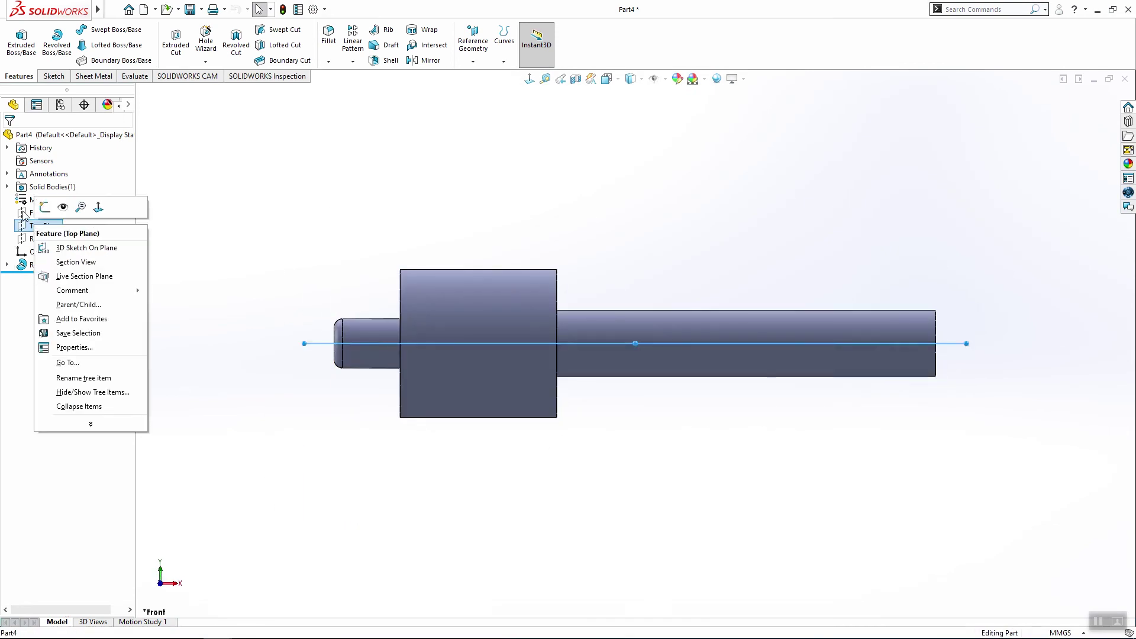
left_click(25, 213)
right_click(26, 212)
key("Escape")
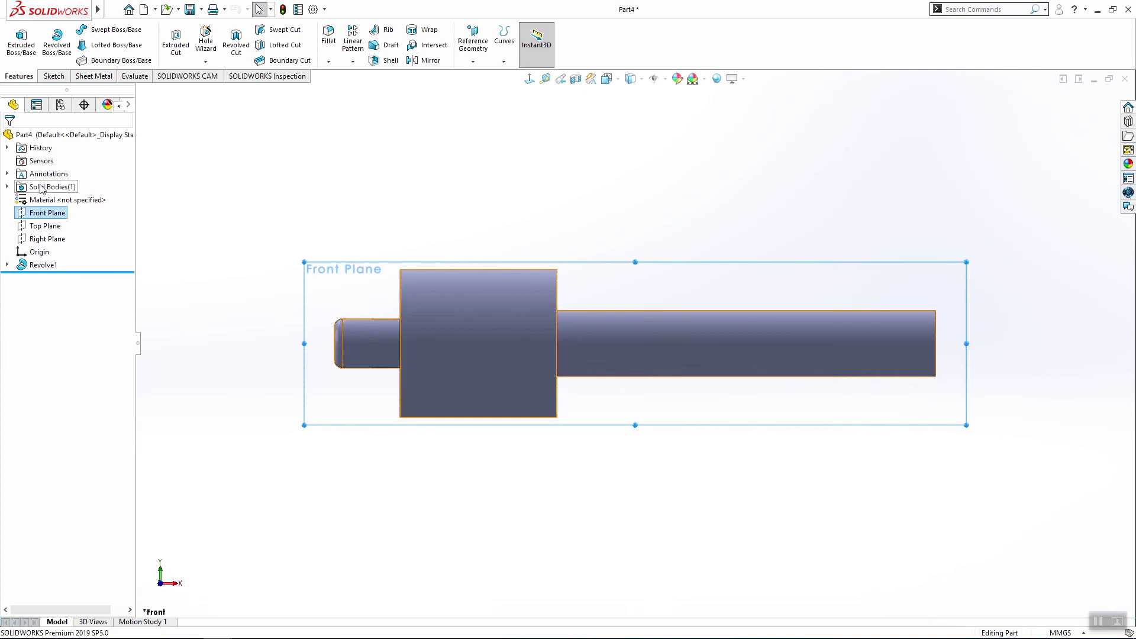
key("Escape")
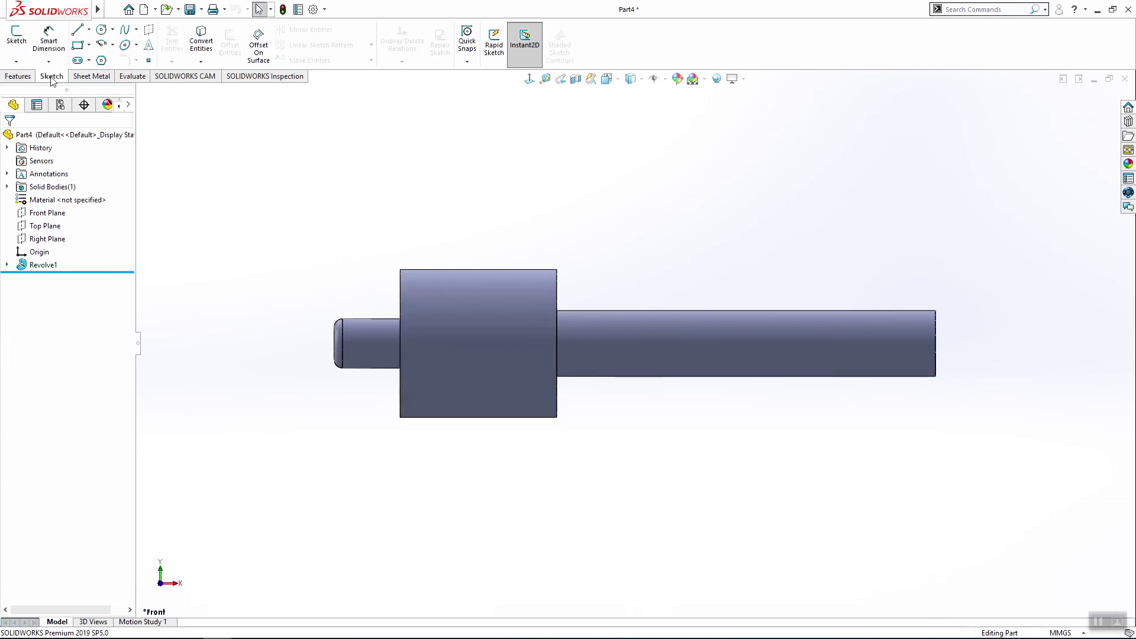
left_click(16, 40)
key("Escape")
left_click(45, 212)
left_click(15, 39)
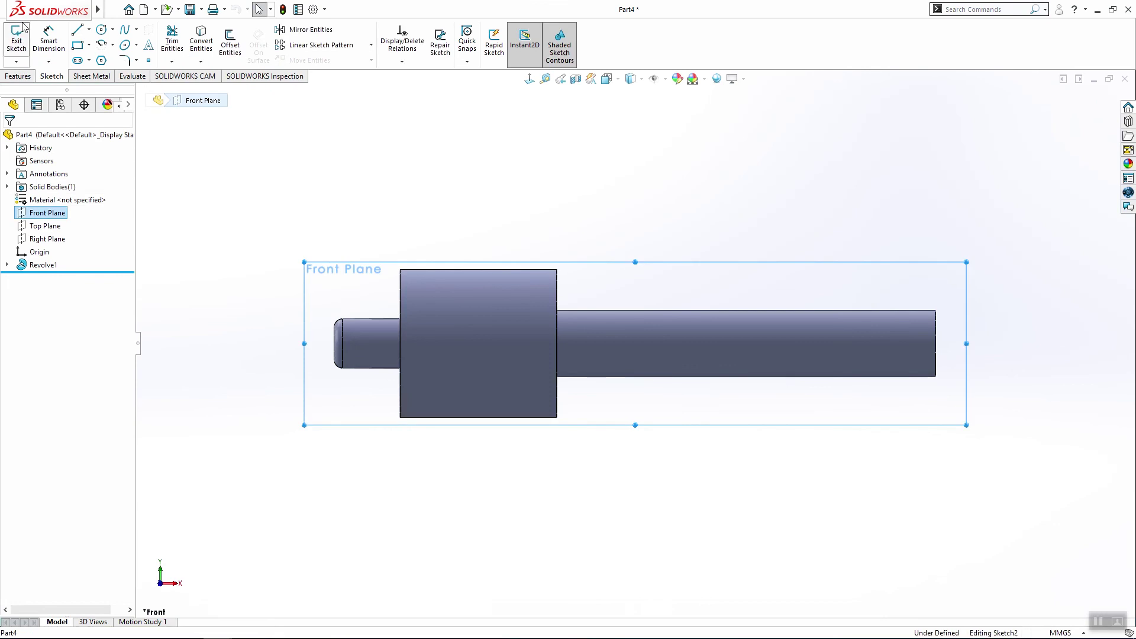
Step: Draw a closed four-line cut outline across the shaft's right end
left_click(77, 31)
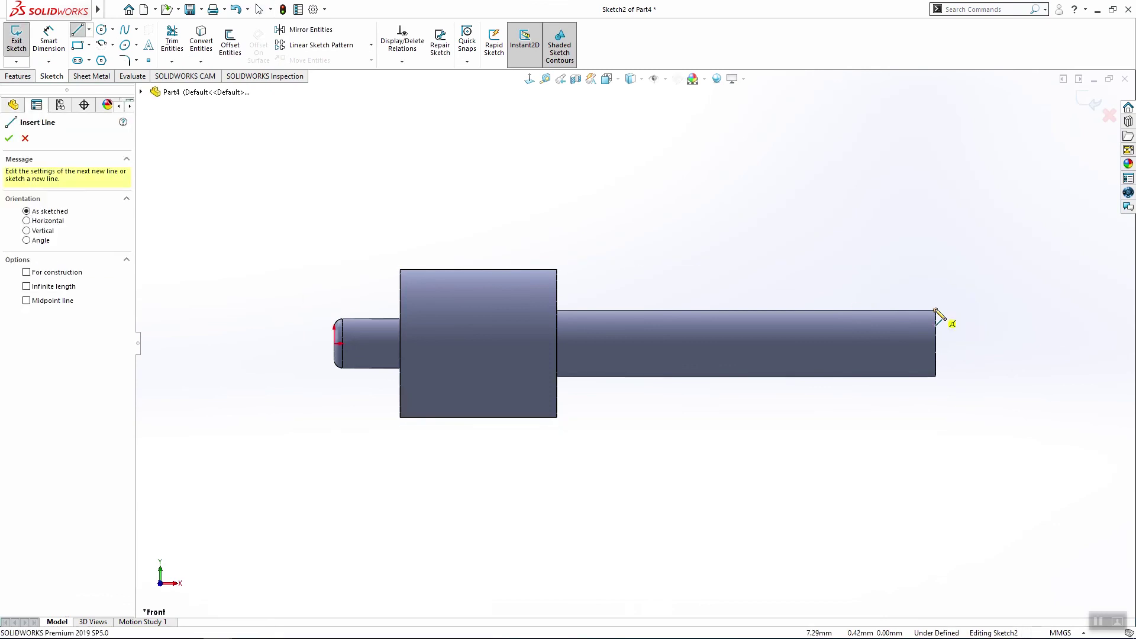
left_click(935, 311)
left_click(858, 384)
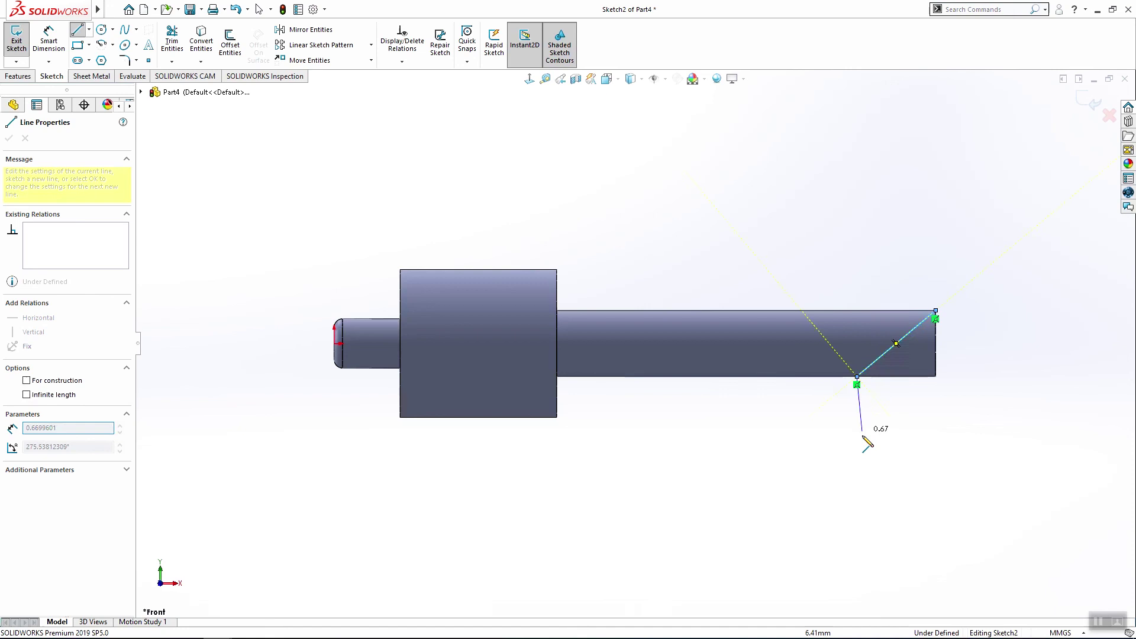
left_click(1013, 428)
left_click(995, 298)
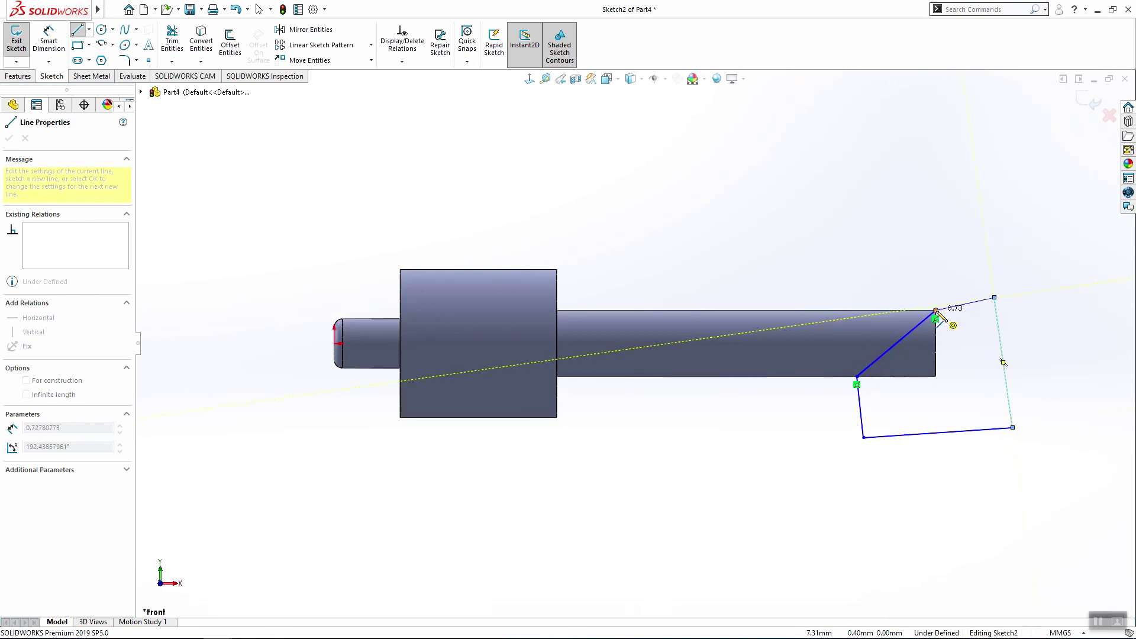
left_click(935, 311)
Step: Extrude-cut the outline in both directions to slant the pipe tip
left_click(18, 75)
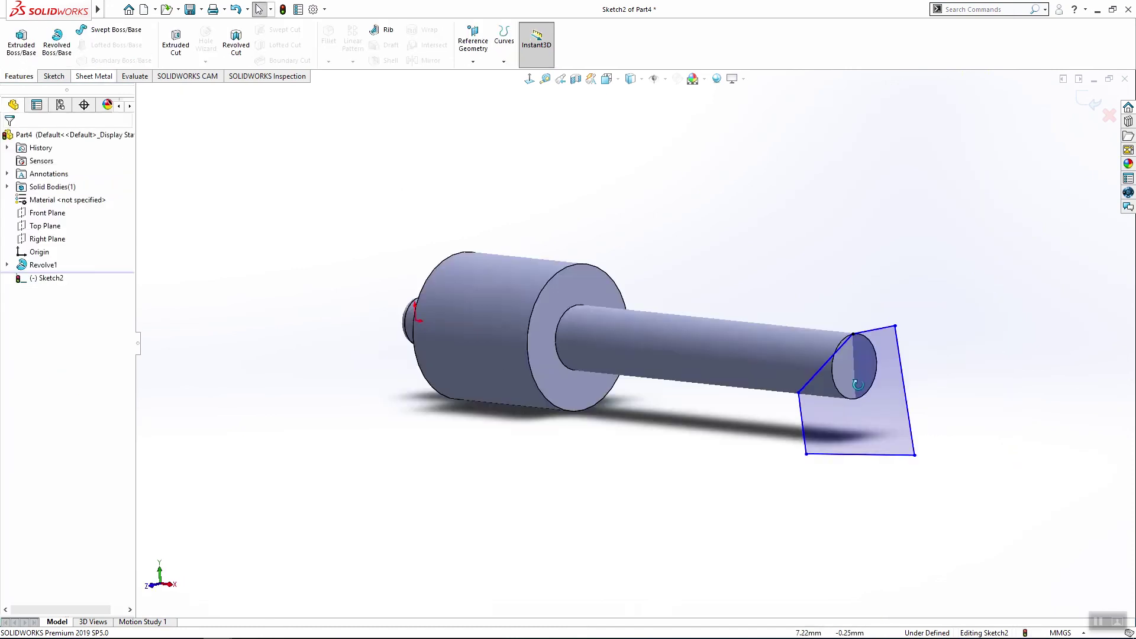
mouse_move(622, 355)
middle_mouse_down()
mouse_move(819, 399)
mouse_move(461, 315)
mouse_move(837, 429)
mouse_move(890, 414)
middle_mouse_up()
scroll(844, 381, "down", 3)
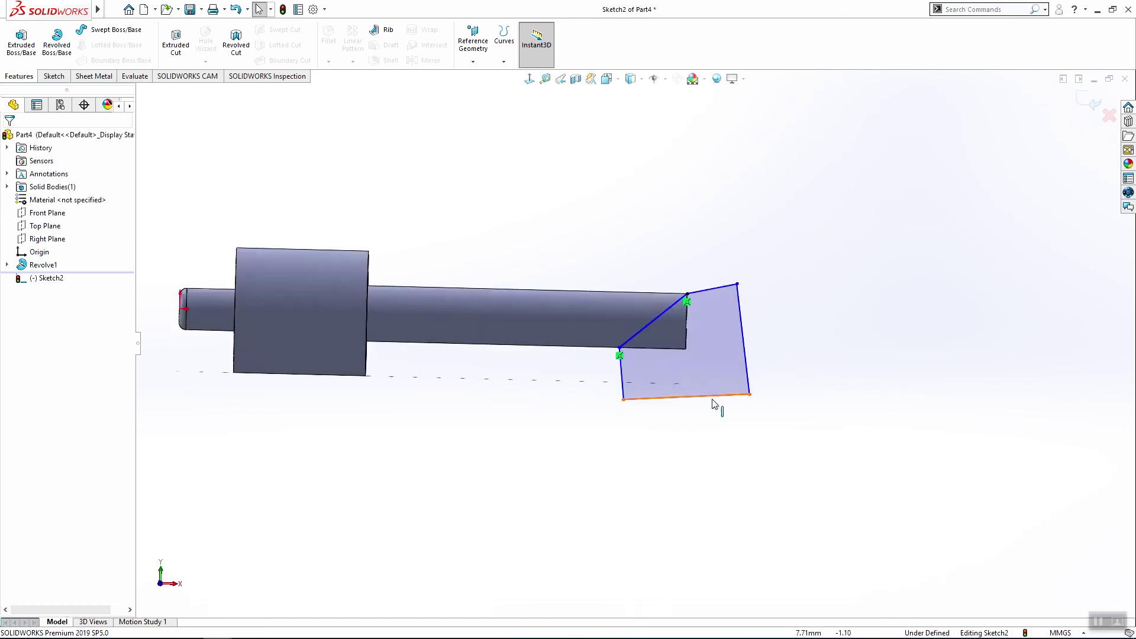
middle_click_drag(160, 120, 240, 145)
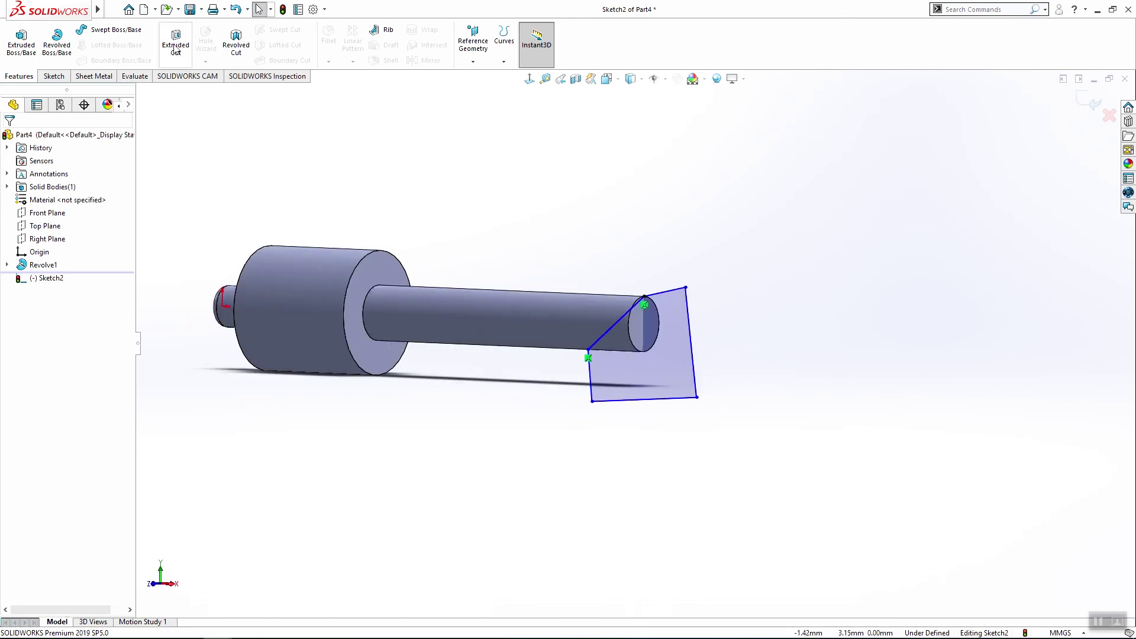
left_click(9, 320)
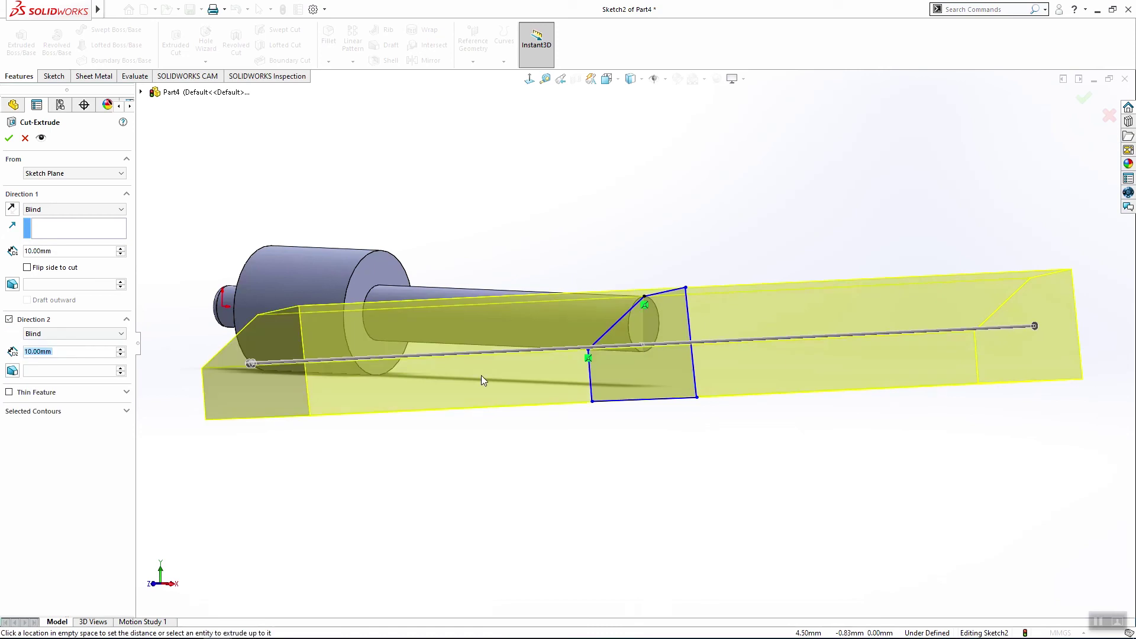
middle_click_drag(481, 376, 652, 430)
left_click(1082, 99)
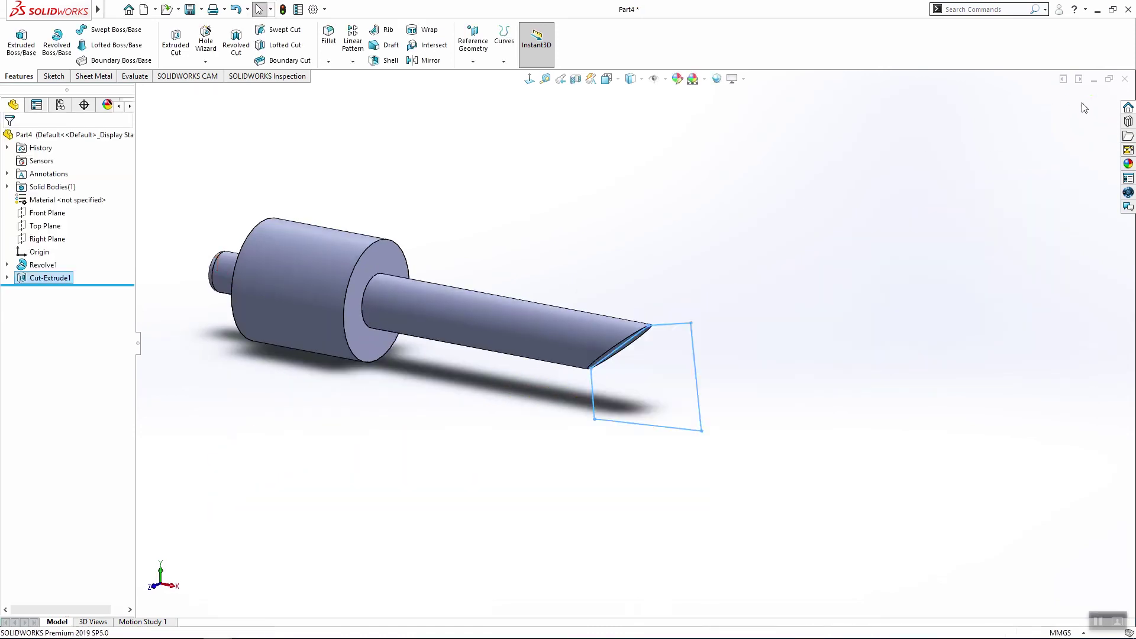
Step: Save the angled-tip part with Ctrl+S under the file name 'exhaust'
middle_click_drag(800, 362, 805, 282)
key("ctrl+s")
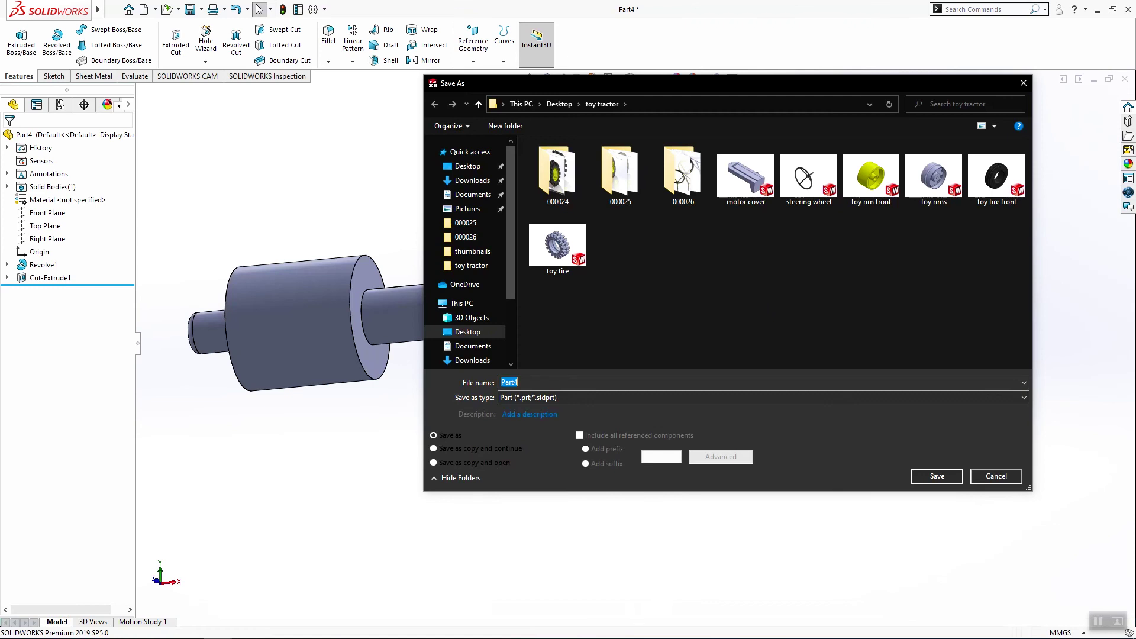
type("exhaust")
key("Return")
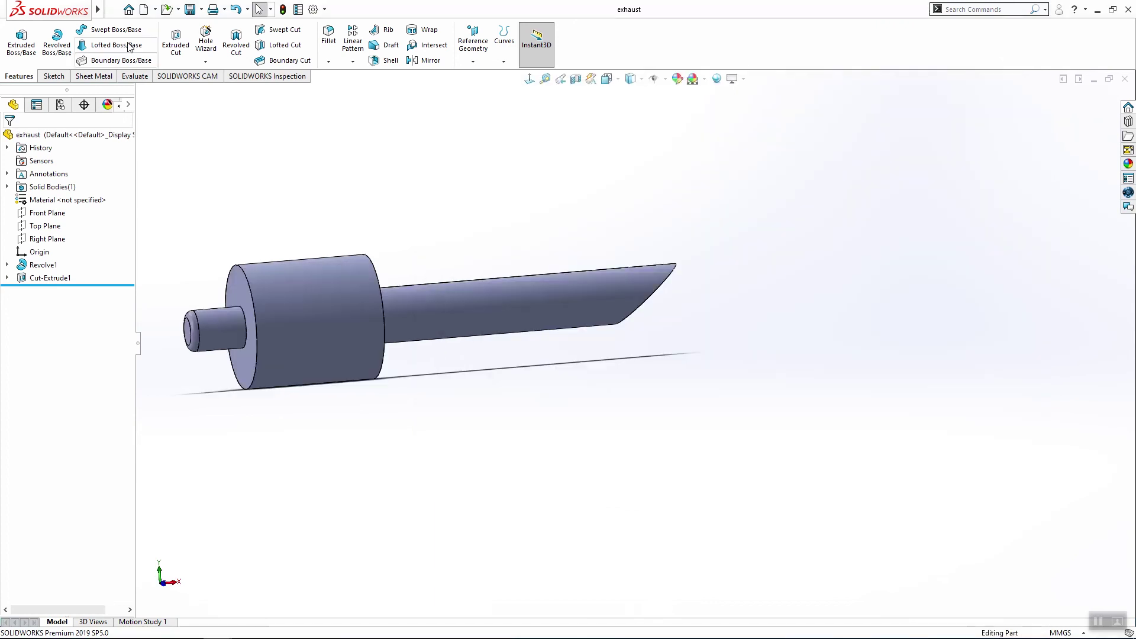
left_click(113, 9)
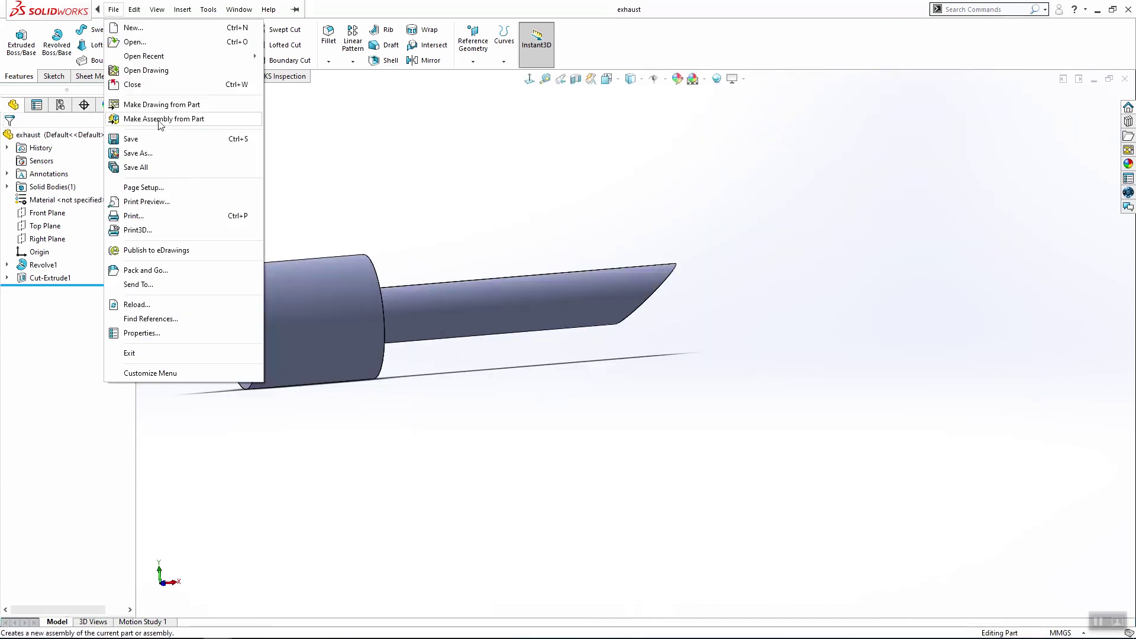
Step: Make a new assembly with the motor cover fixed at the origin
left_click(161, 119)
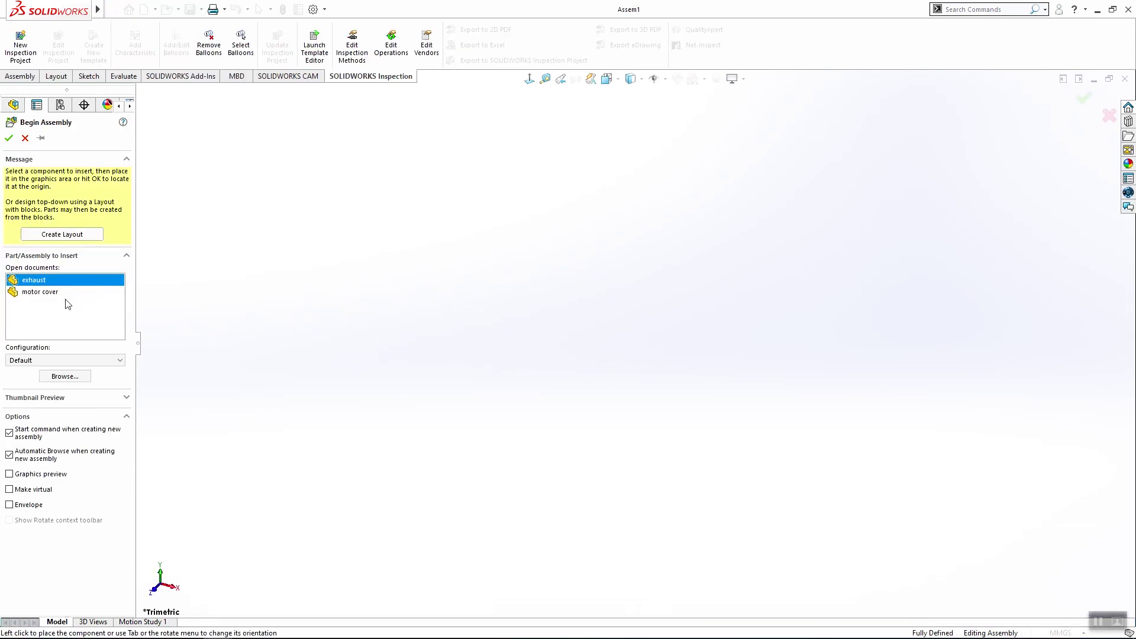
left_click(53, 292)
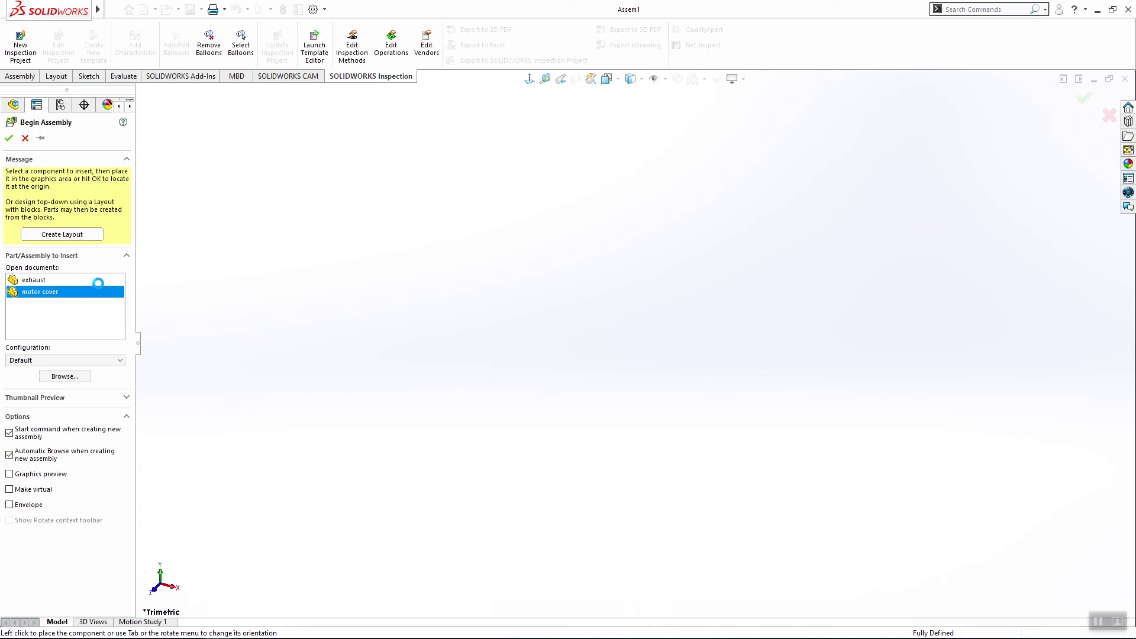
key("Return")
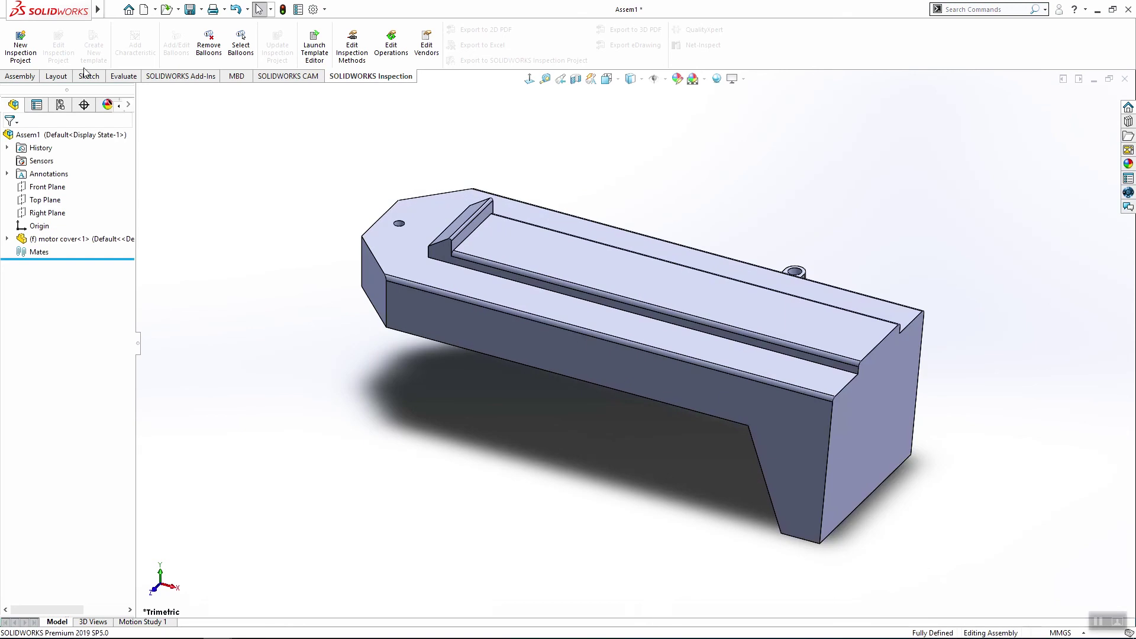
Step: Insert the exhaust turned 90° upright and place it above the cover boss
left_click(20, 77)
left_click(70, 52)
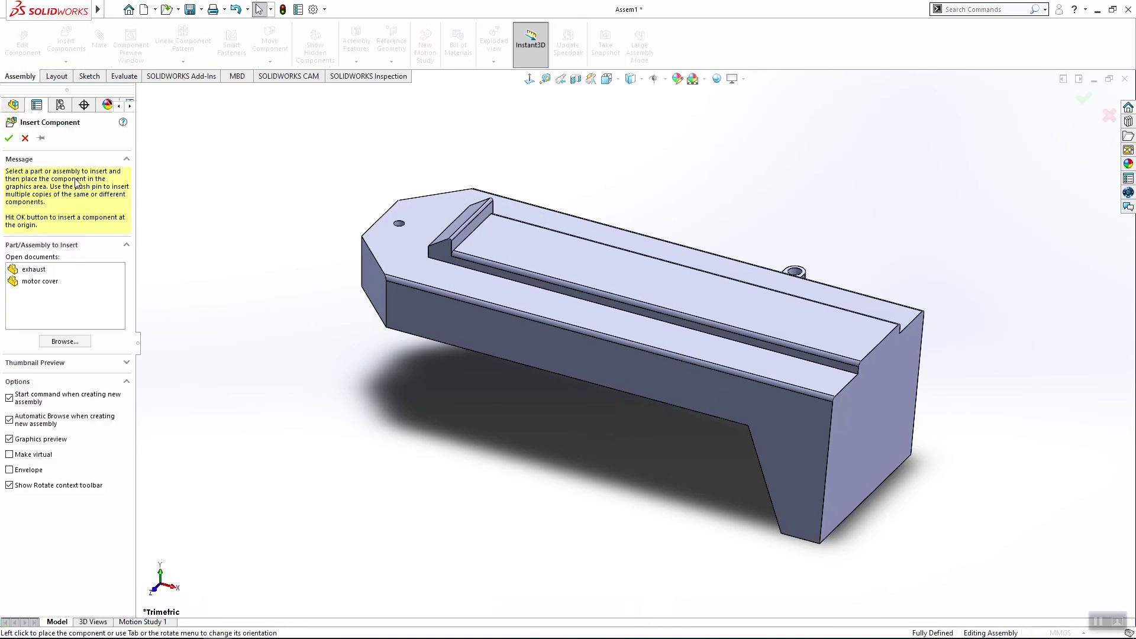
left_click(35, 270)
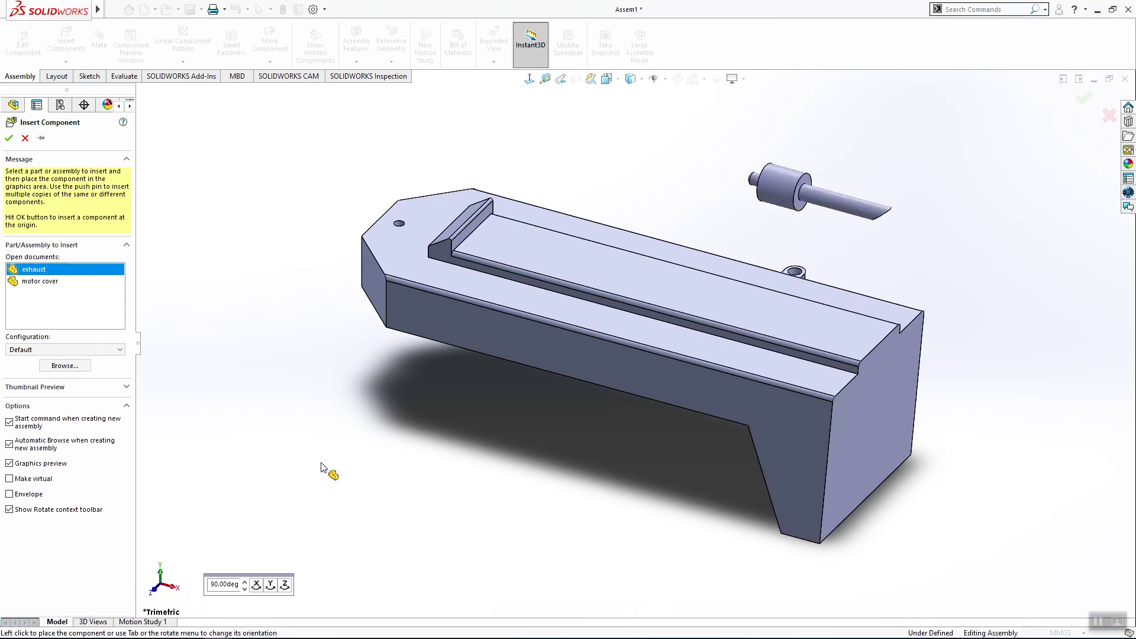
left_click(270, 585)
left_click(256, 586)
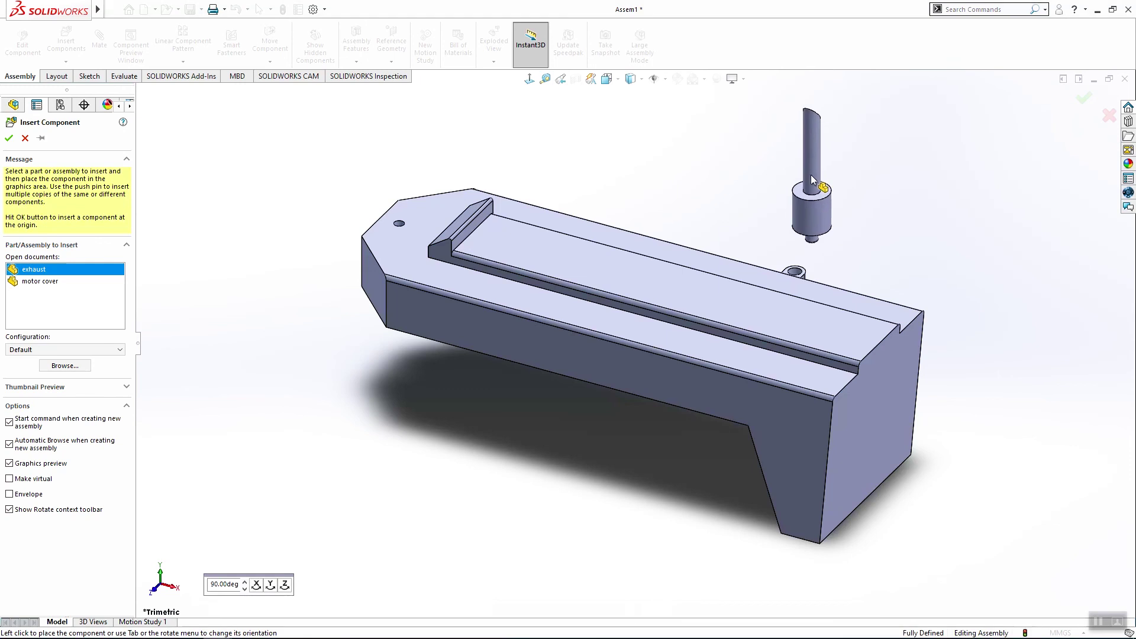
left_click(805, 276)
scroll(815, 281, "down", 3)
scroll(838, 241, "down", 3)
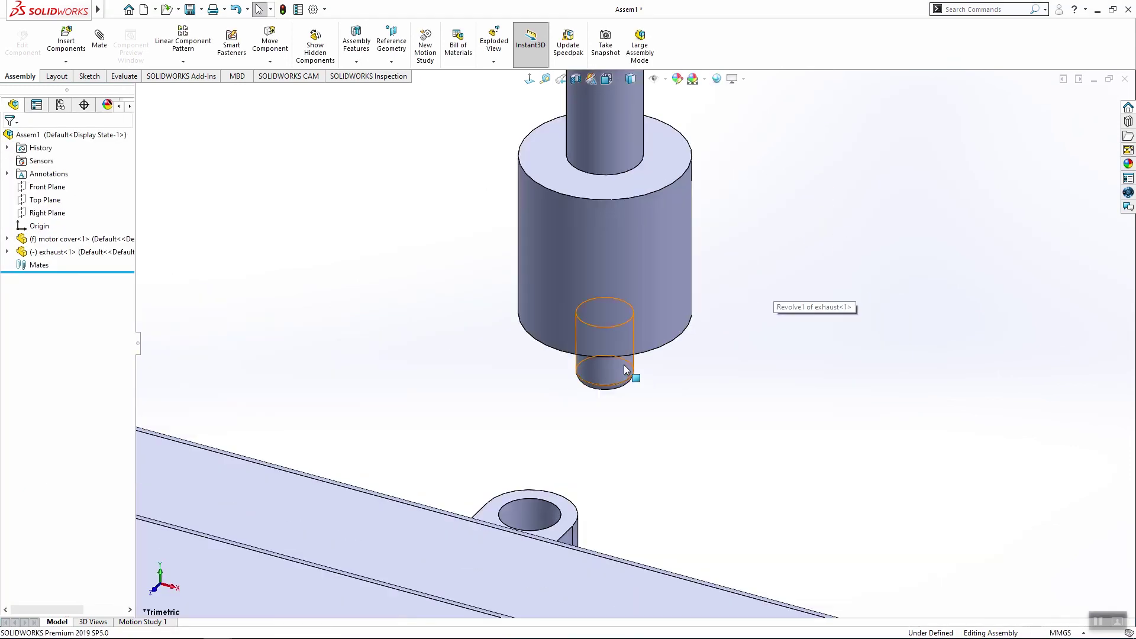
Step: Mate the exhaust's small end cylinder concentric with the boss hole
left_click(624, 365)
left_click(534, 512, "ctrl")
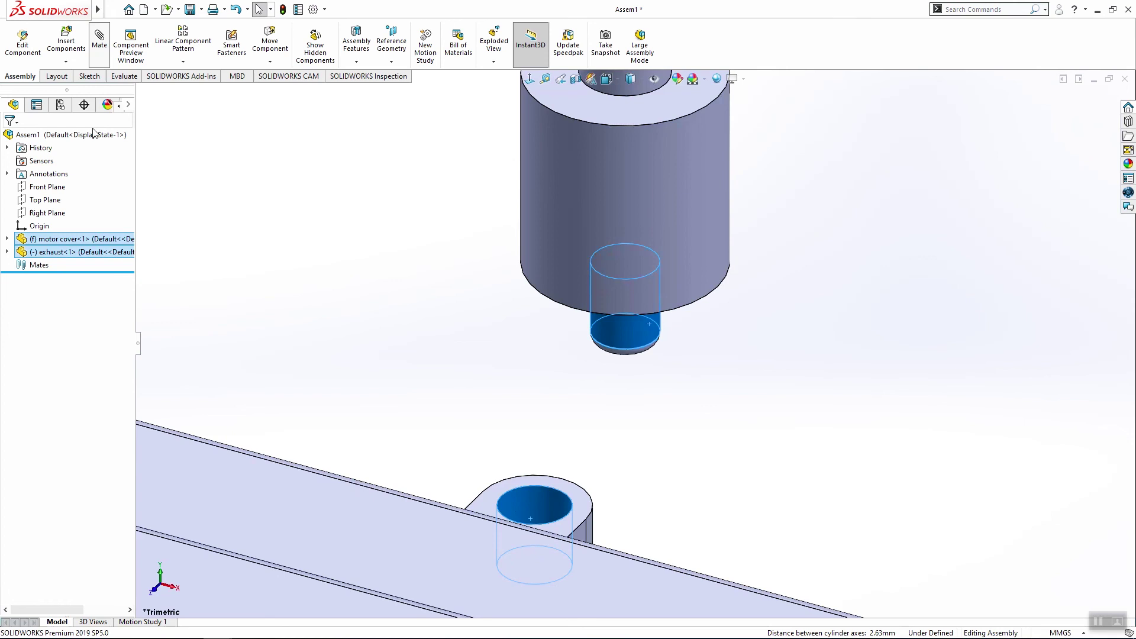
left_click(602, 477)
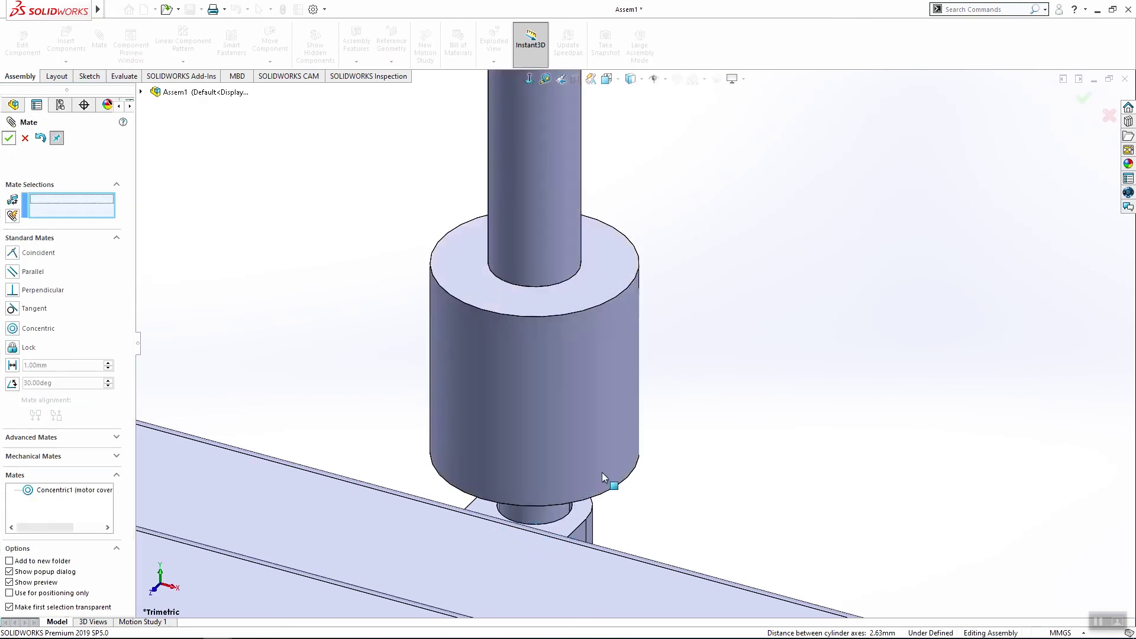
Step: Add a Coincident mate between the exhaust collar bottom and the boss face
mouse_move(603, 478)
middle_mouse_down()
mouse_move(658, 528)
mouse_move(628, 573)
middle_mouse_up()
left_click(657, 528)
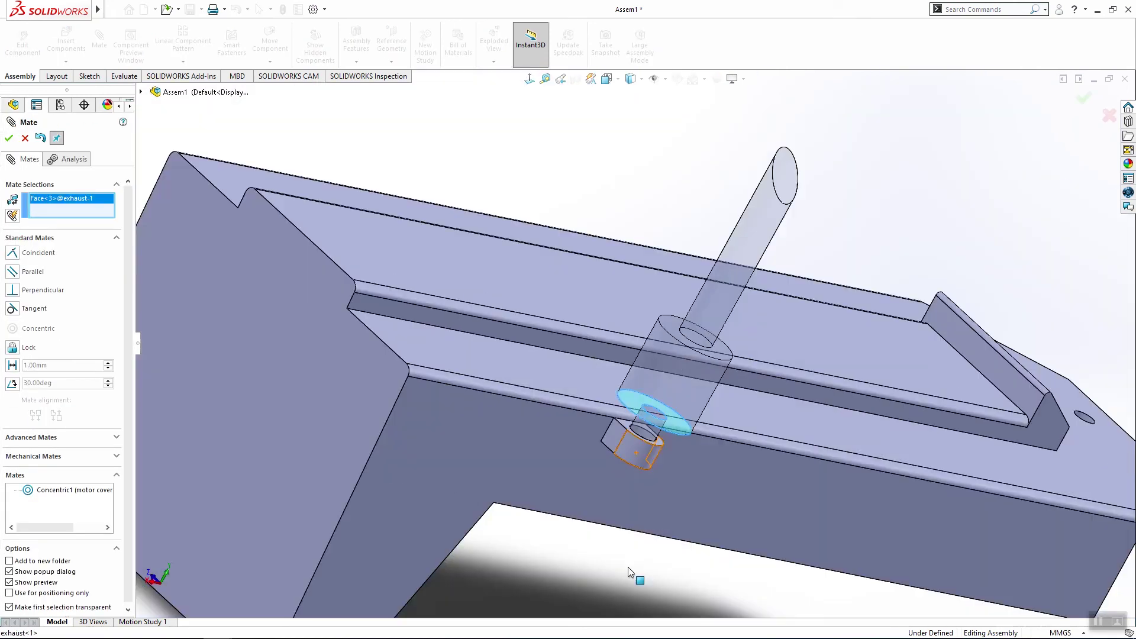
scroll(625, 415, "down", 4)
left_click(637, 430)
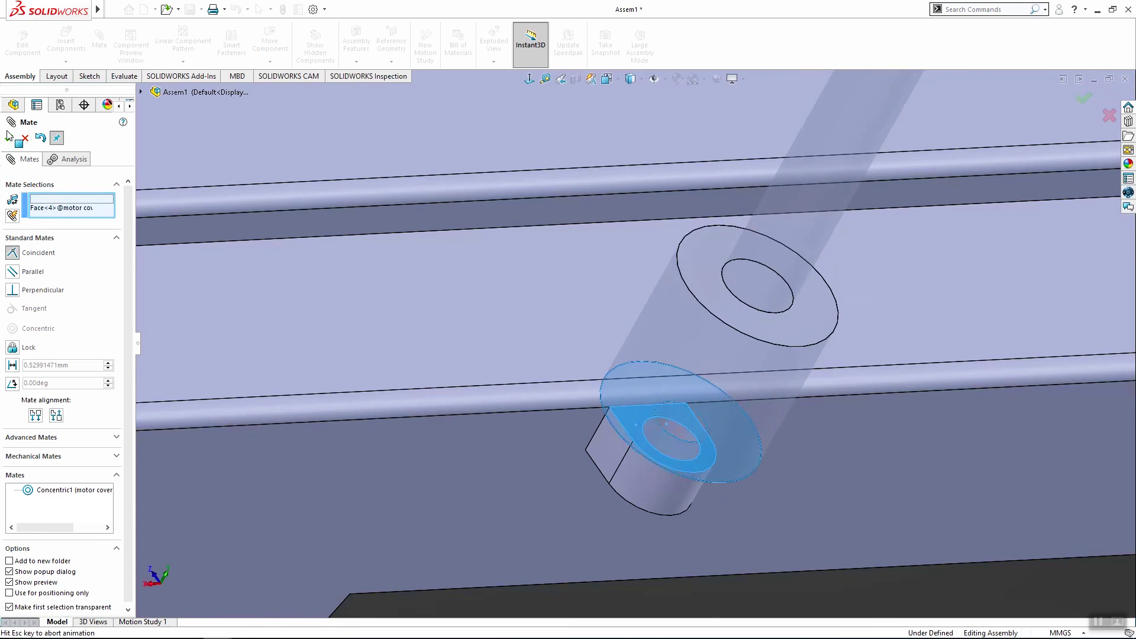
key("Return")
scroll(630, 428, "up", 2)
mouse_move(628, 429)
middle_mouse_down()
mouse_move(722, 338)
mouse_move(690, 441)
mouse_move(681, 401)
mouse_move(685, 446)
middle_mouse_up()
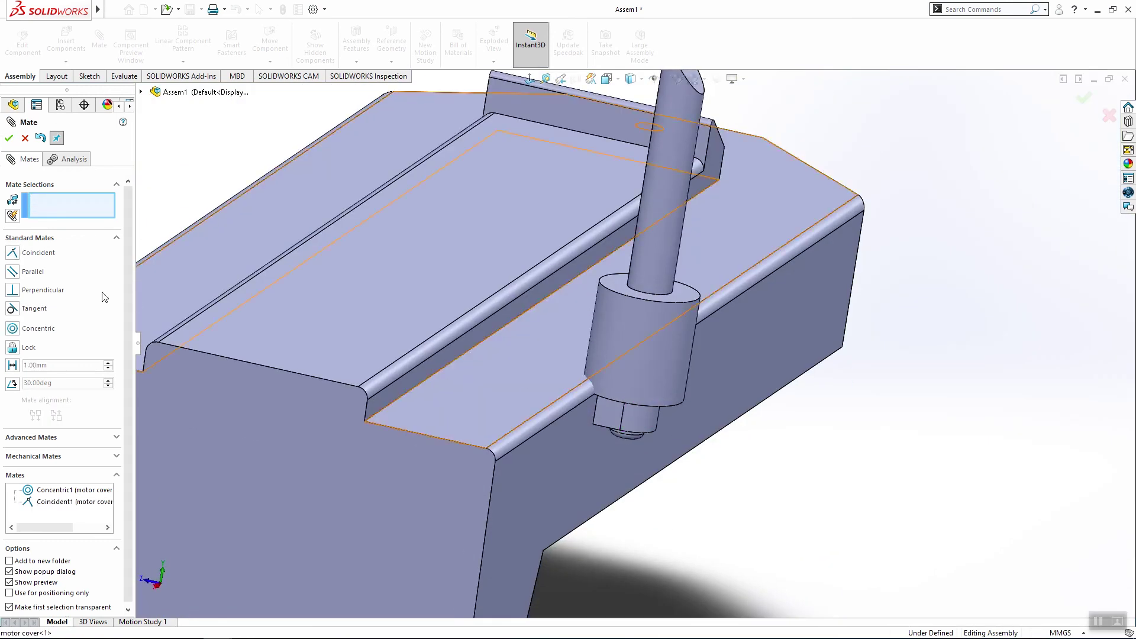
left_click(10, 138)
Step: Edit Coincident1 to use a new cover face and the collar's bottom annular face
left_click(8, 265)
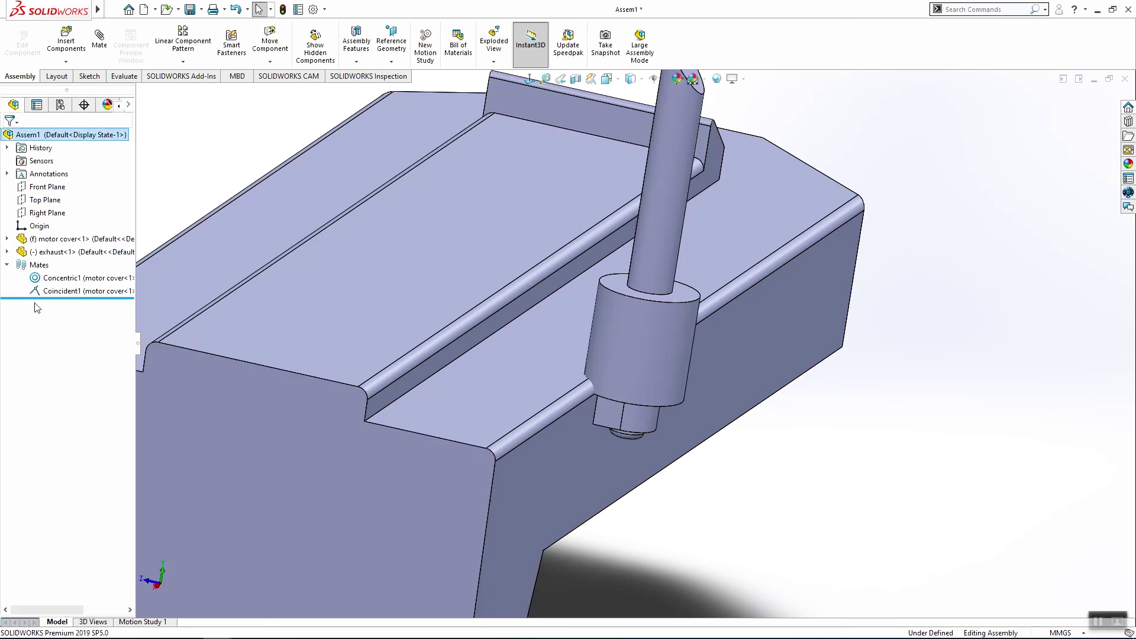
left_click(51, 292)
right_click(52, 292)
key("Escape")
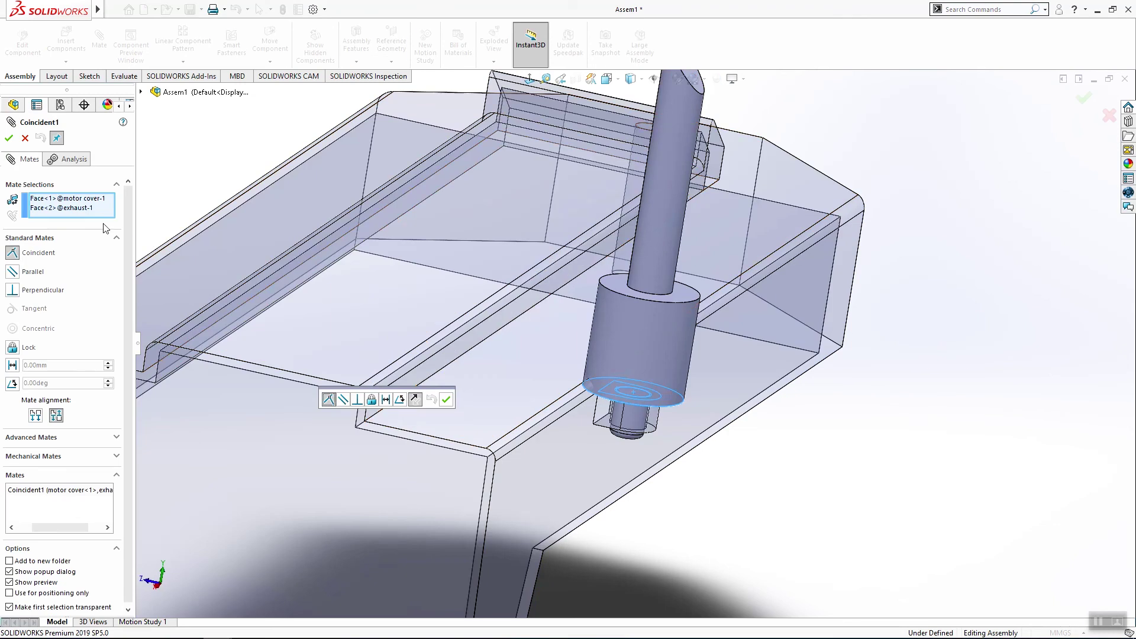
left_click(88, 210)
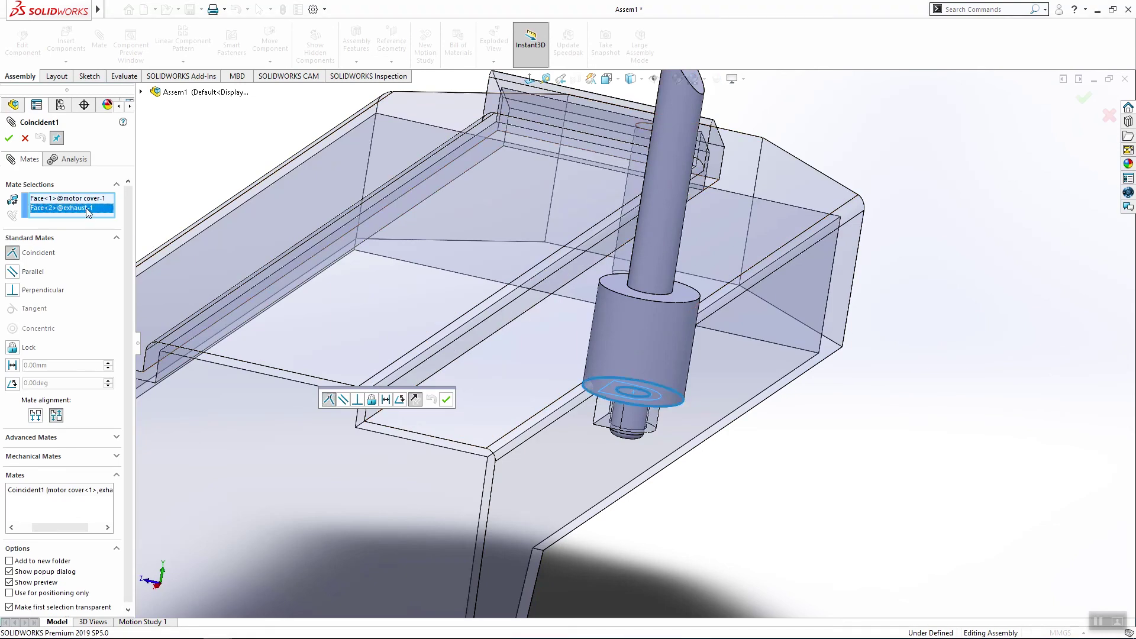
key("Delete")
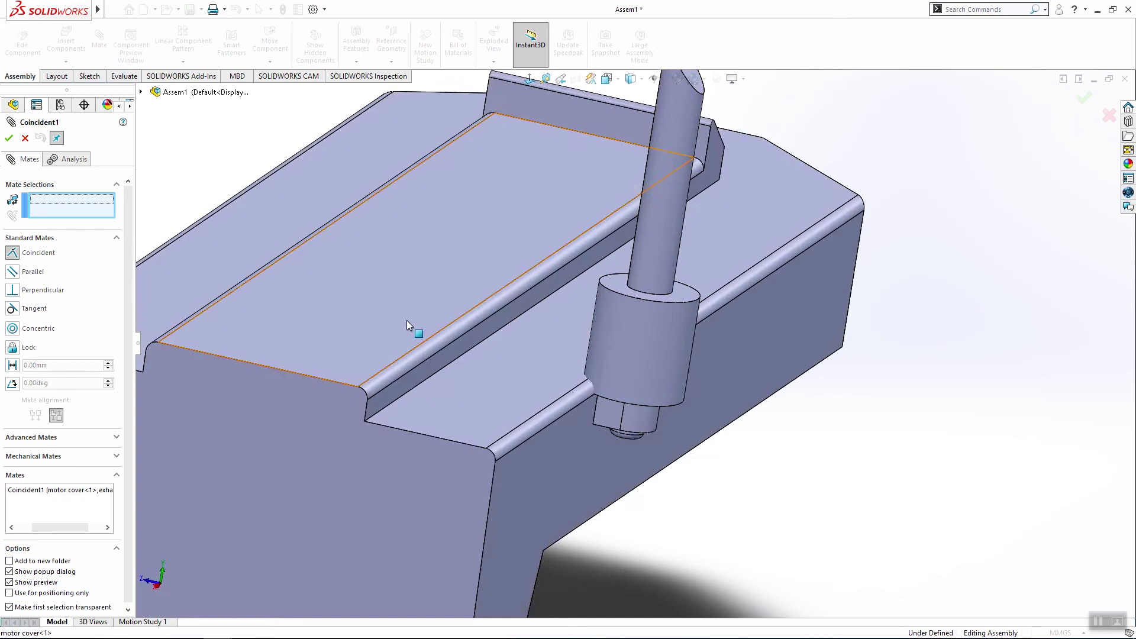
left_click(562, 382)
scroll(495, 190, "down", 3)
scroll(546, 287, "down", 3)
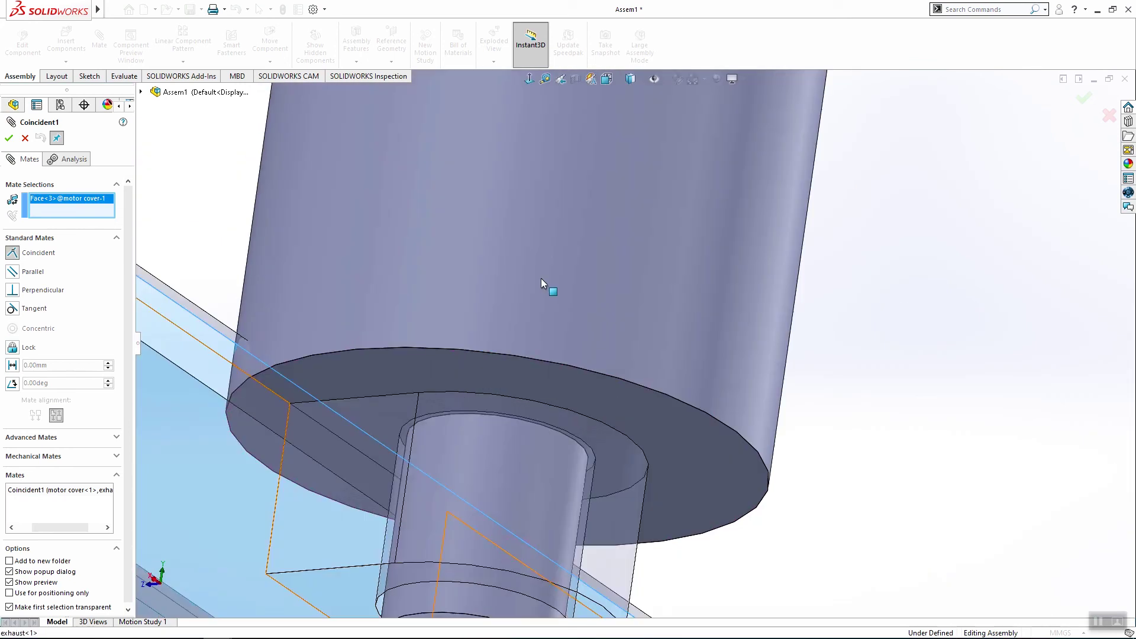
left_click(645, 417)
left_click(545, 273)
scroll(920, 202, "up", 3)
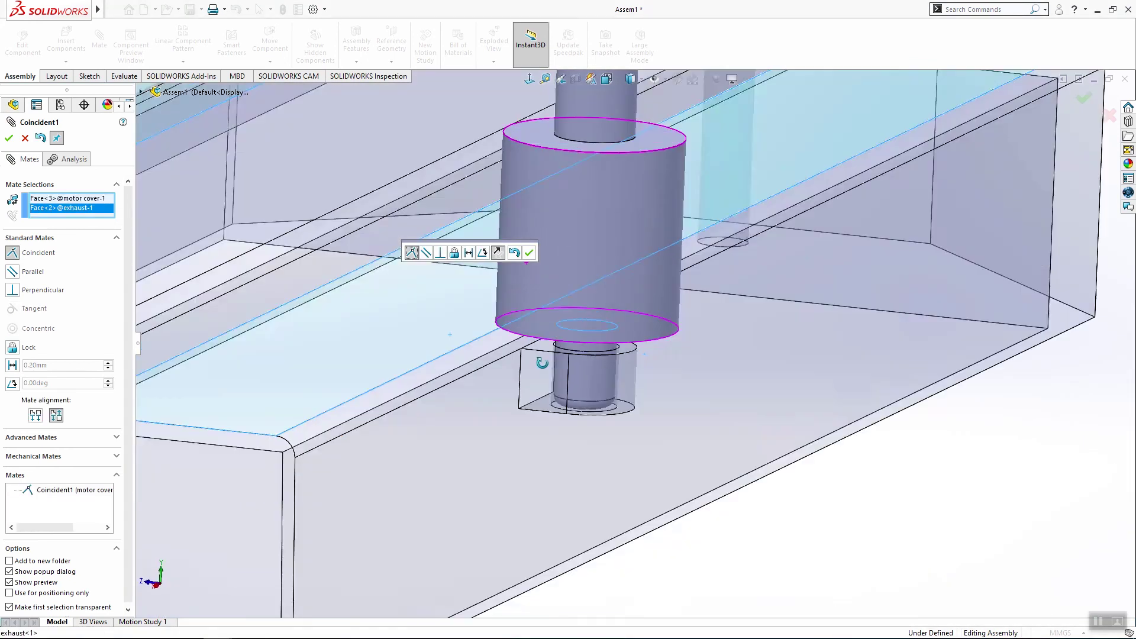
left_click(1084, 100)
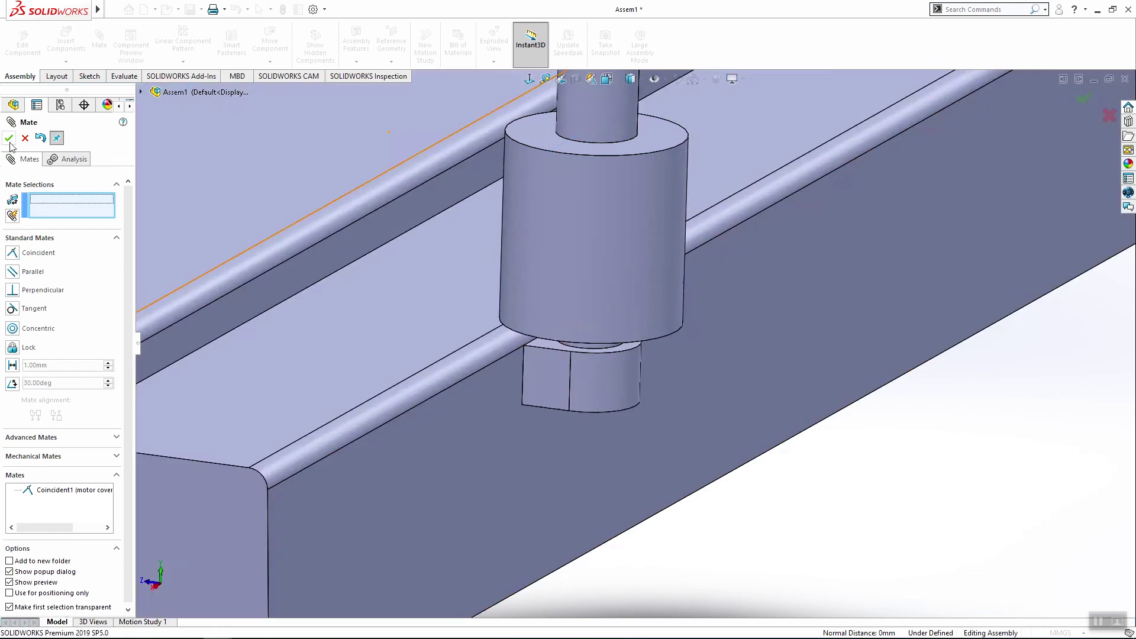
scroll(606, 459, "up", 3)
mouse_move(631, 374)
middle_mouse_down()
mouse_move(737, 376)
mouse_move(845, 433)
middle_mouse_up()
scroll(520, 298, "up", 3)
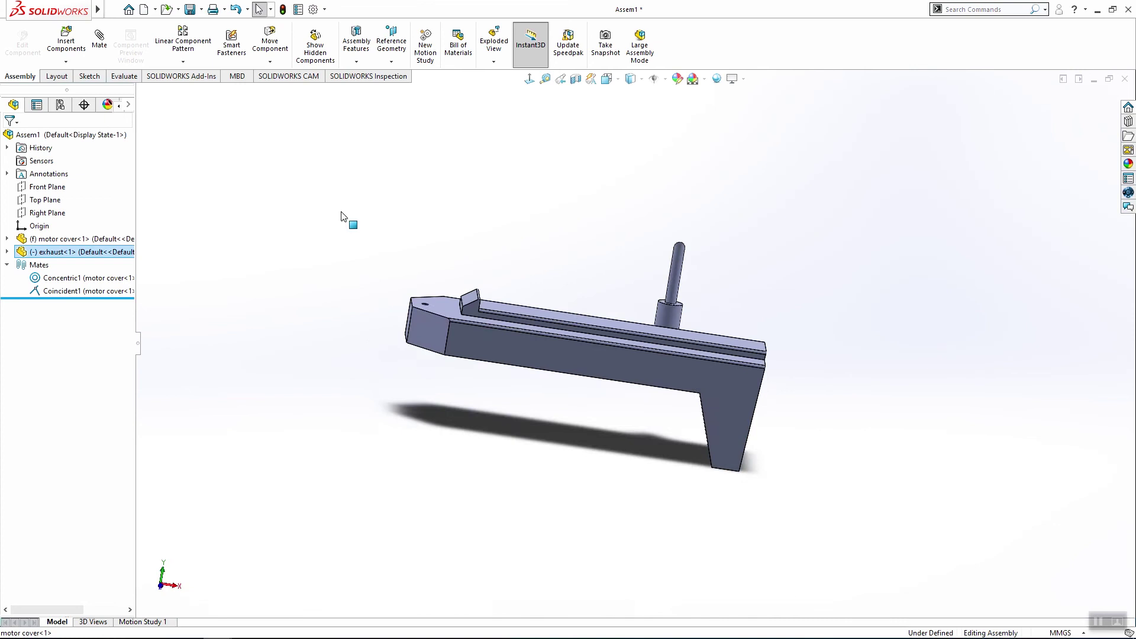
Step: Check the exhaust's tree entry and orbit over the cover top, cancelling a save
left_click(8, 252)
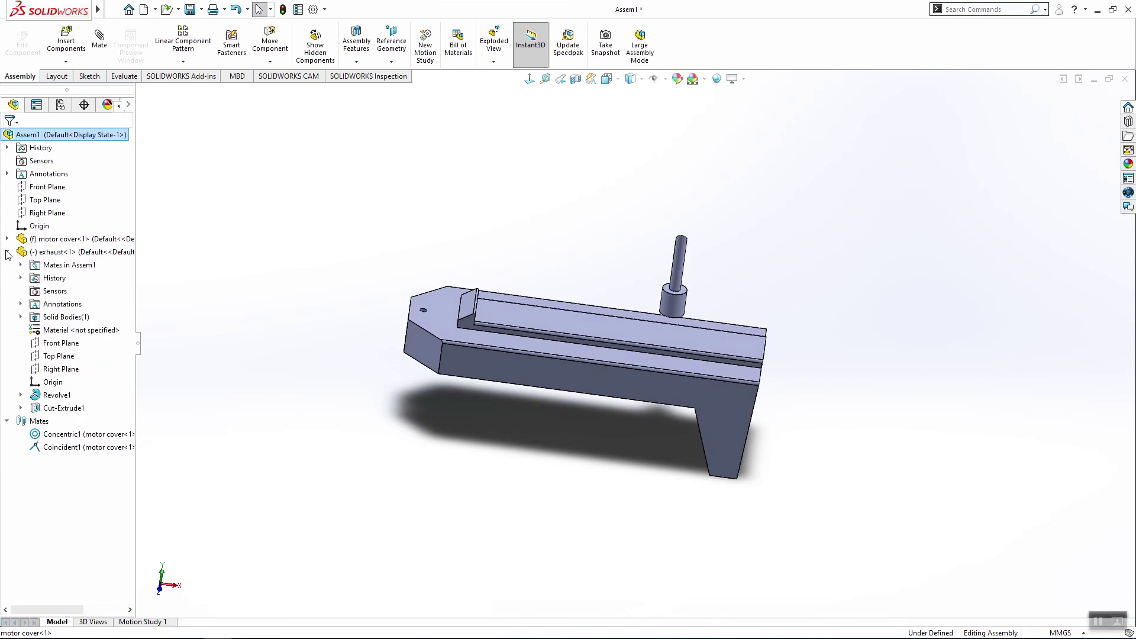
left_click(7, 253)
middle_click_drag(338, 385, 557, 474)
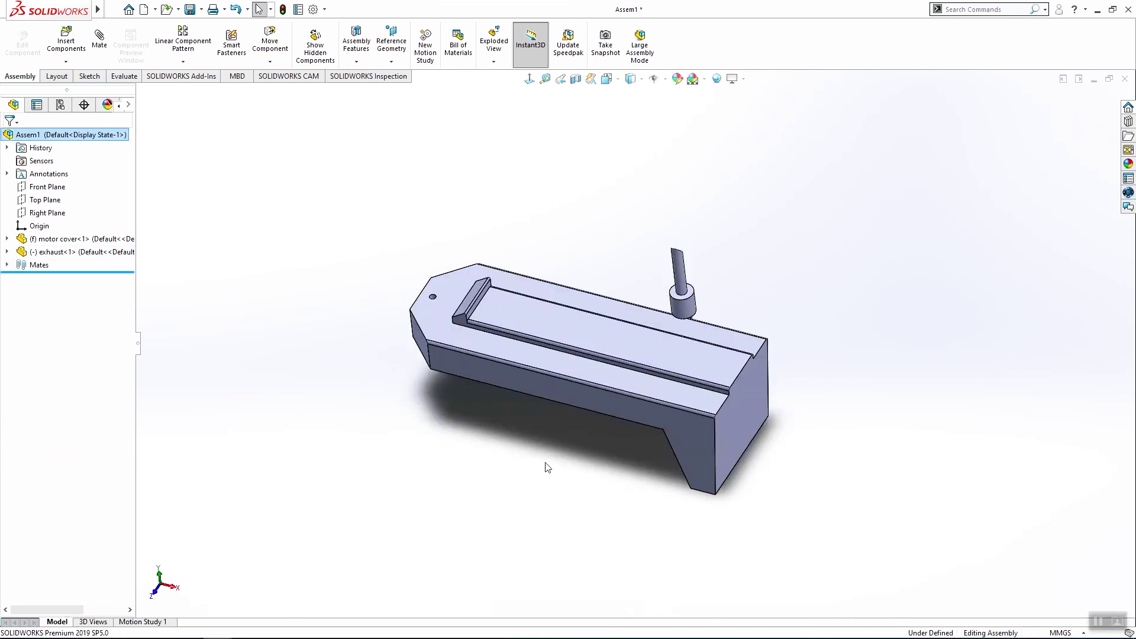
key("ctrl+s")
key("Escape")
Step: Insert the steering wheel, turn it upright, and place it in front of the cover
left_click(61, 46)
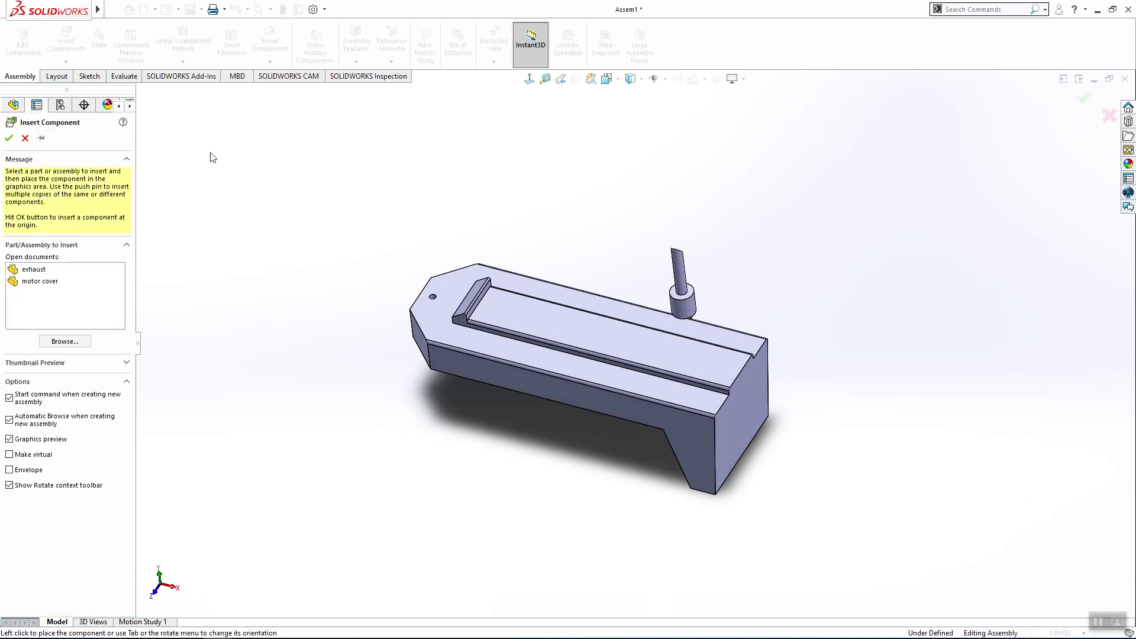
left_click(42, 270)
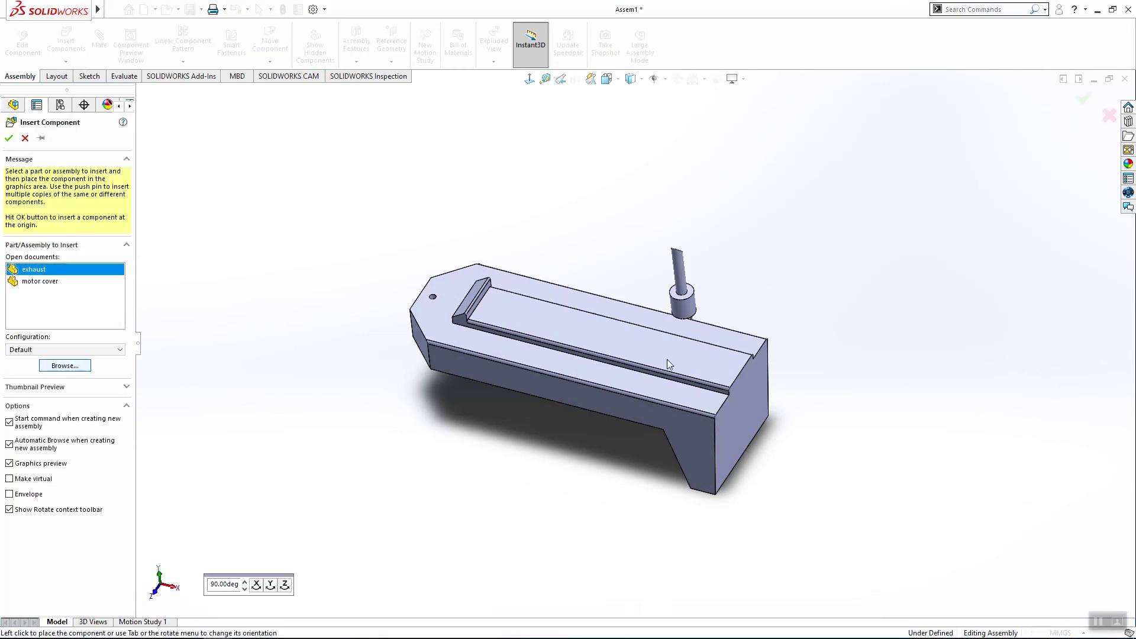
left_click(138, 185)
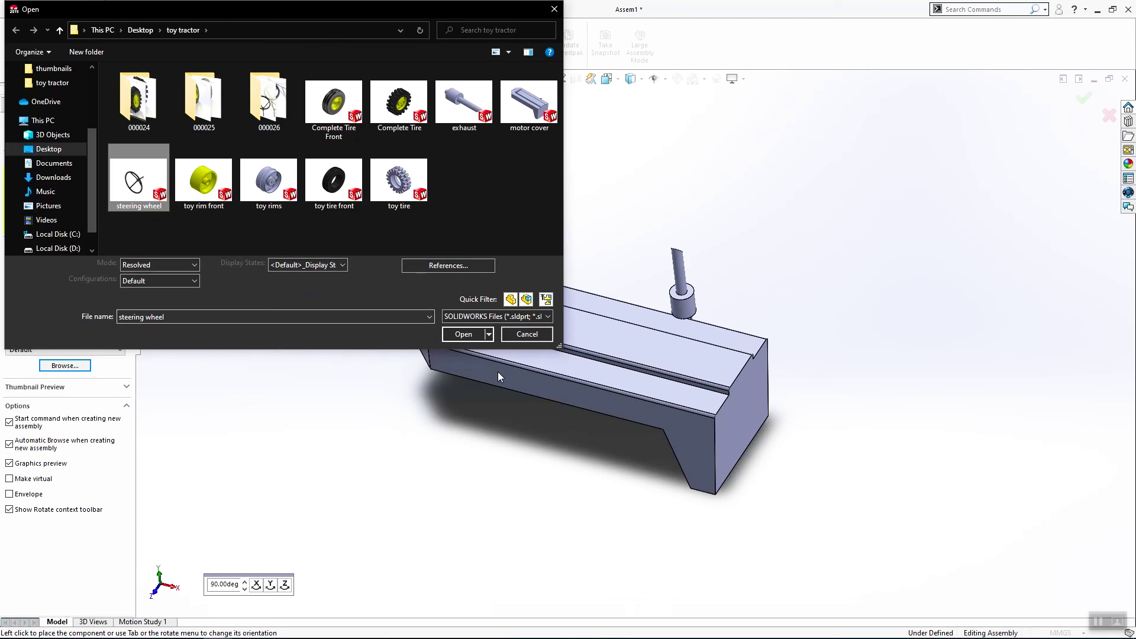
left_click(464, 334)
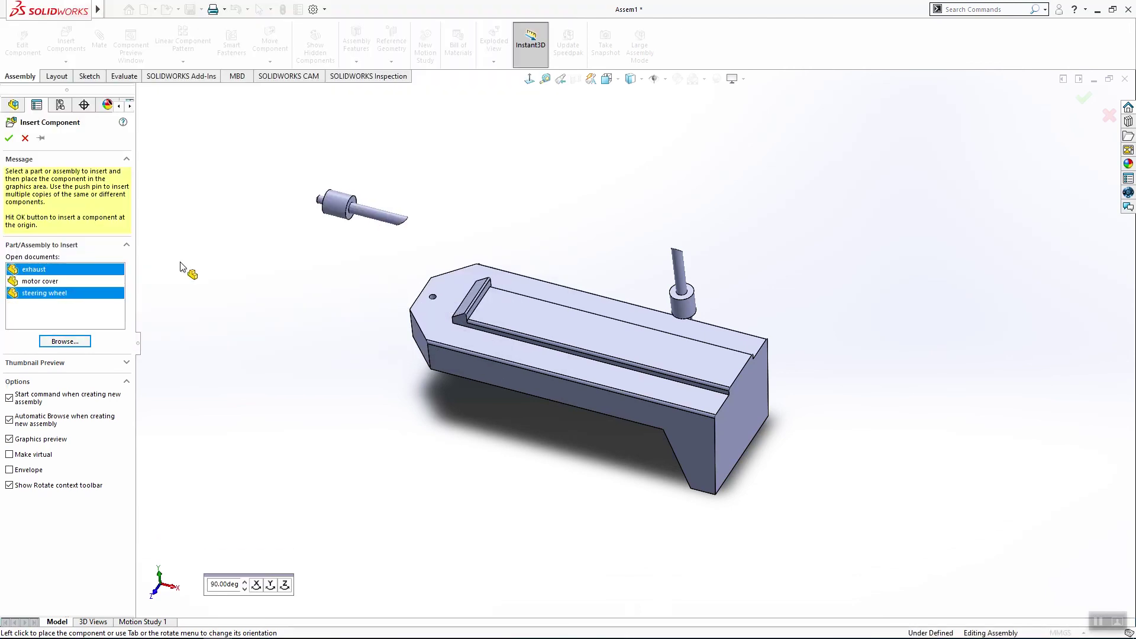
left_click(41, 271)
left_click(46, 296)
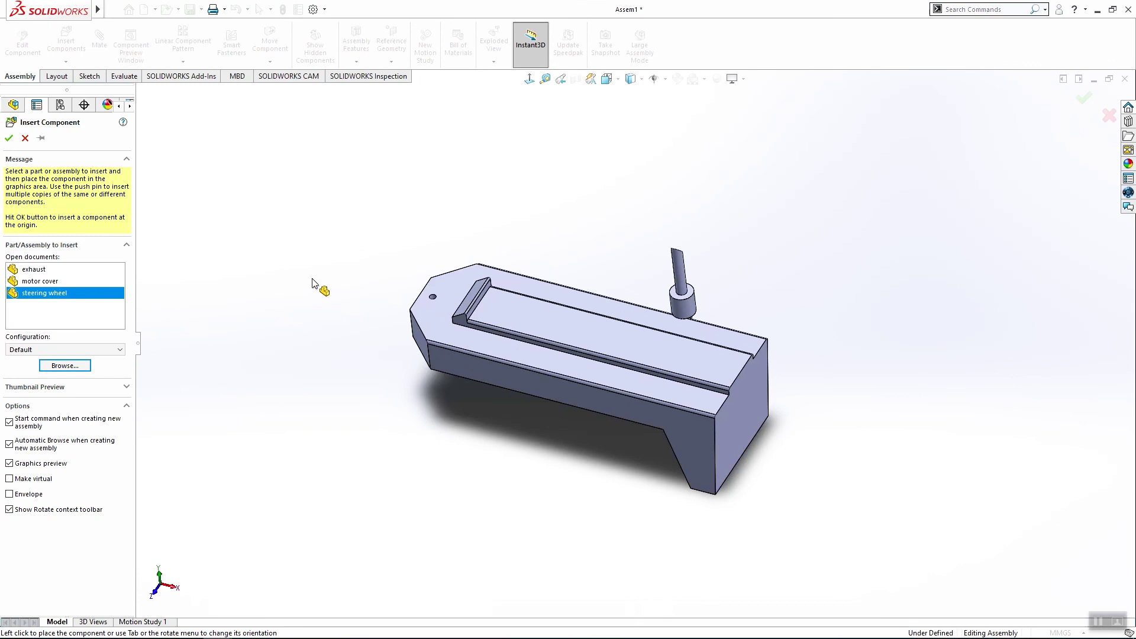
left_click(272, 590)
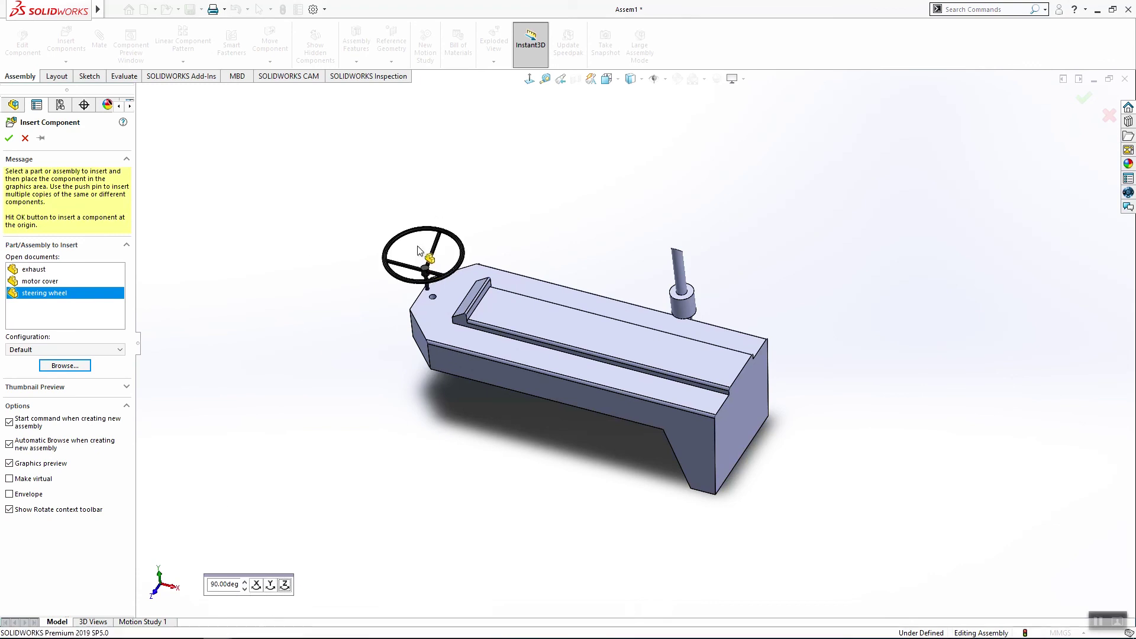
left_click(409, 258)
scroll(421, 265, "down", 5)
scroll(422, 265, "down", 3)
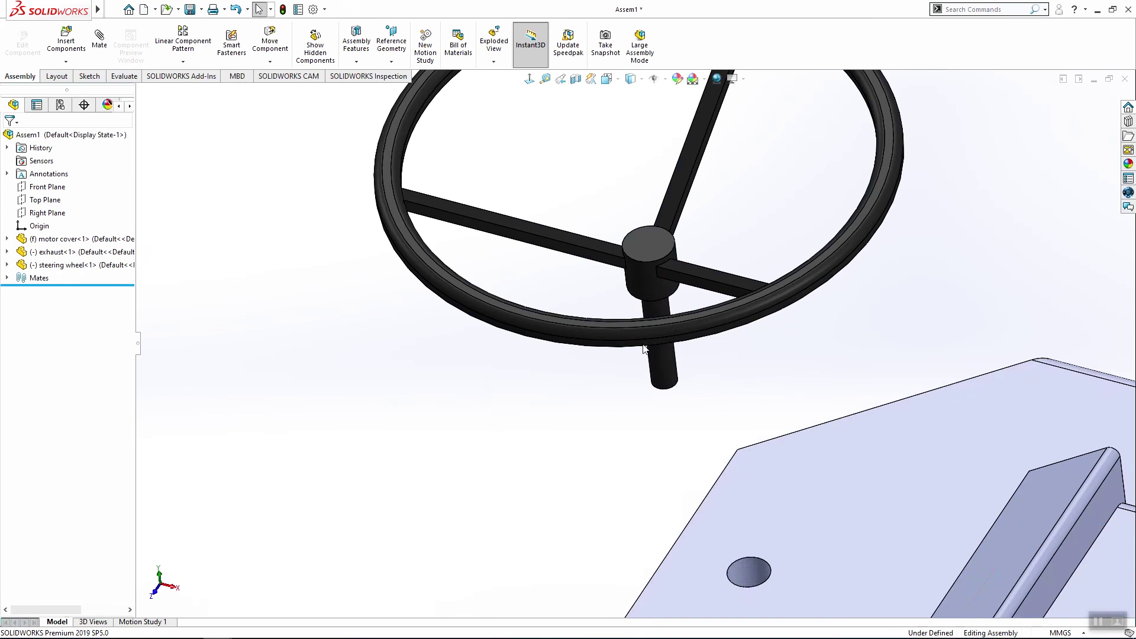
Step: Mate the steering wheel shaft concentric with the motor cover hole
left_click(673, 371)
left_click(752, 564, "ctrl")
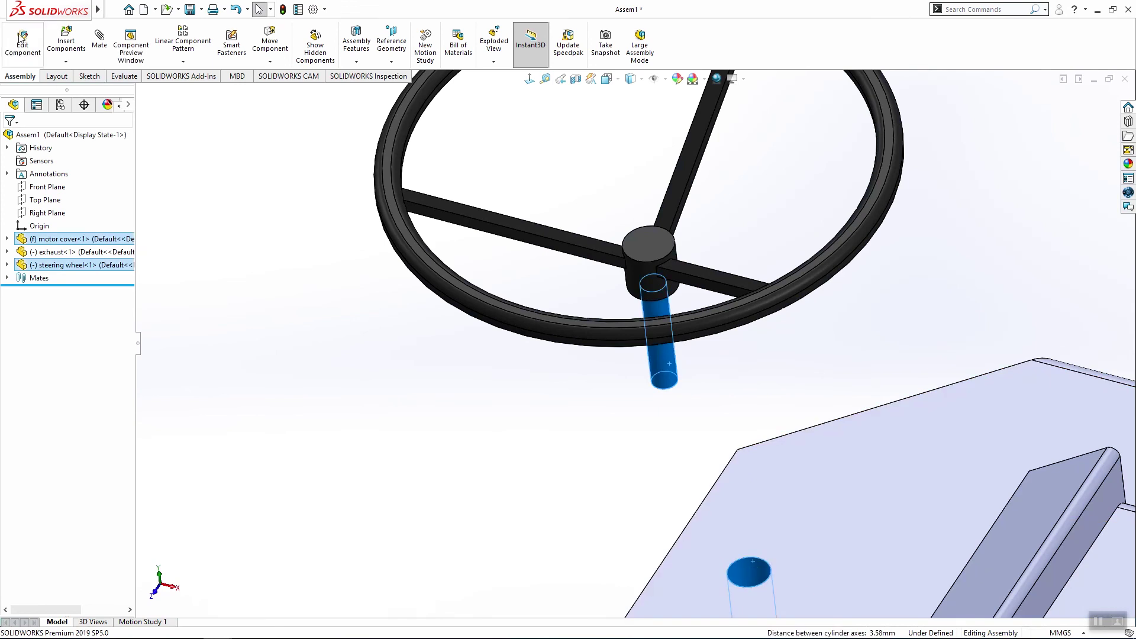
left_click(98, 41)
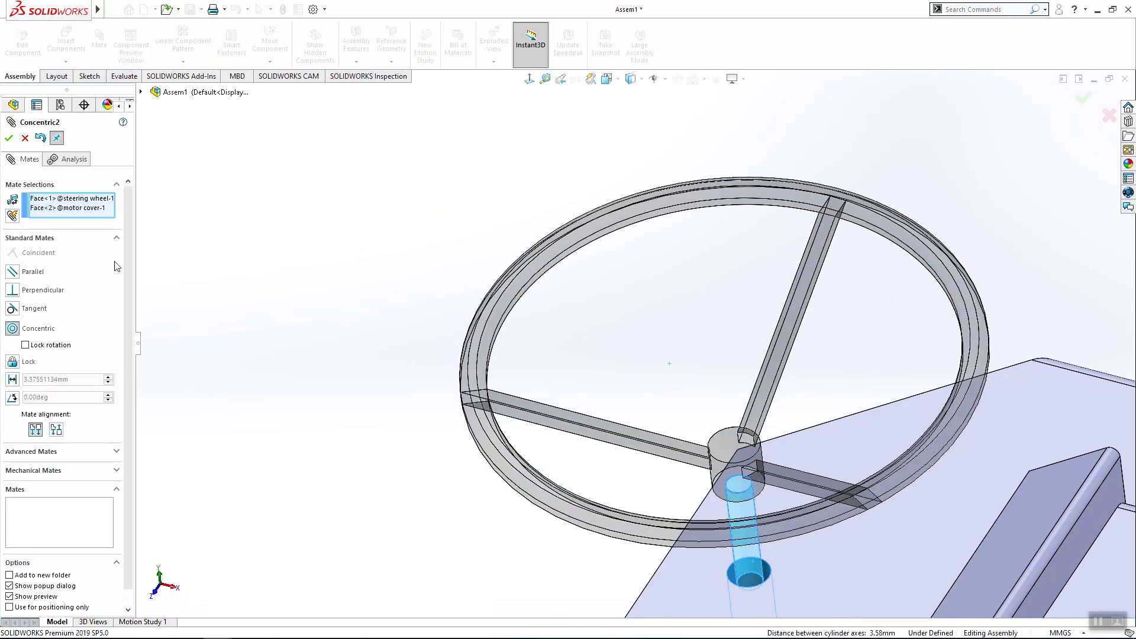
left_click(9, 138)
scroll(614, 428, "up", 3)
Step: Seat the wheel hub's underside coincident with the cover's top face
middle_click_drag(613, 428, 812, 406)
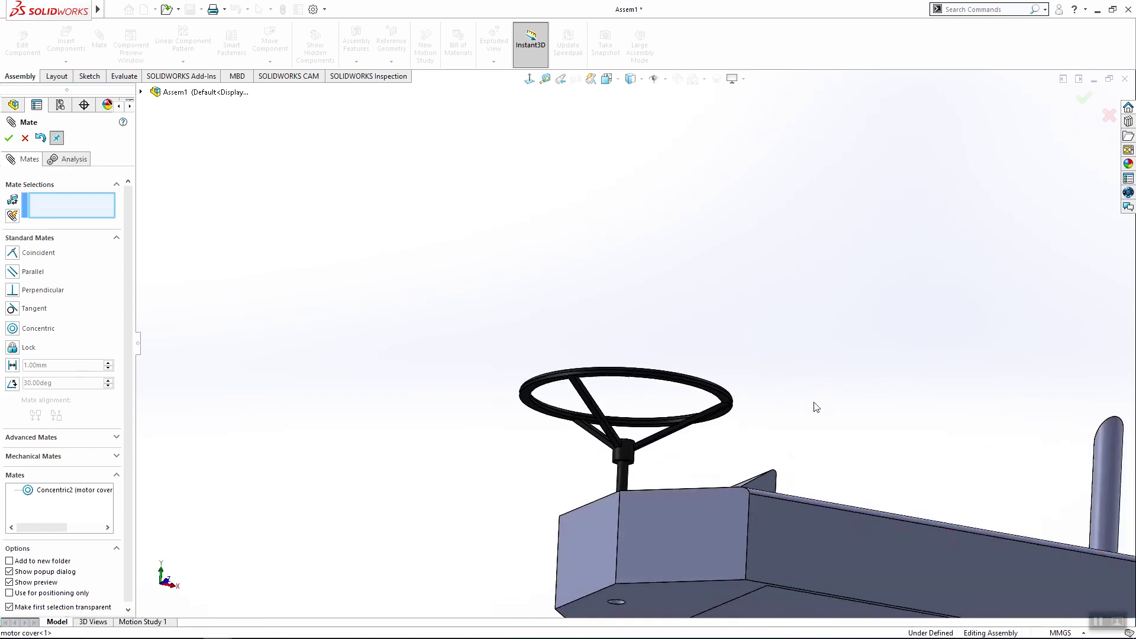
scroll(759, 409, "down", 3)
left_click(736, 376)
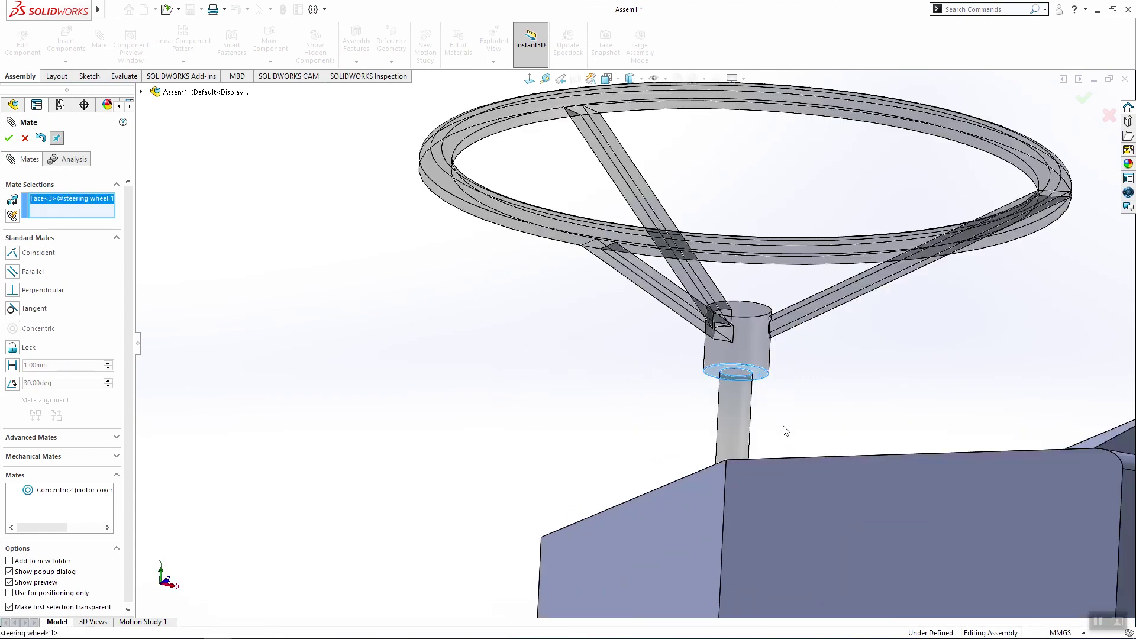
left_click(781, 435)
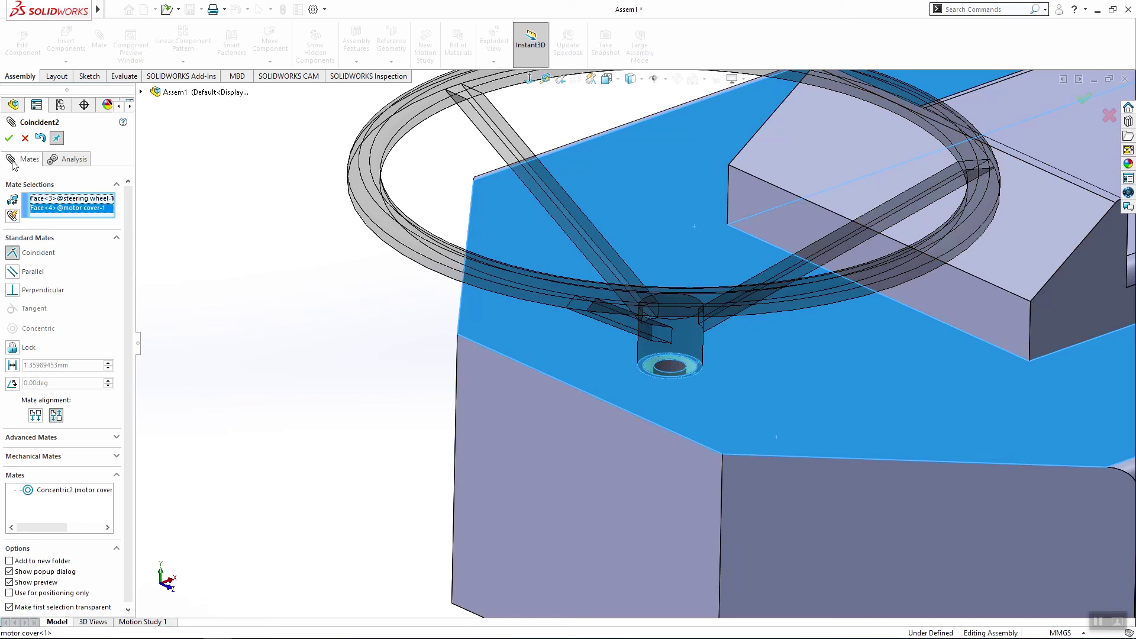
left_click(9, 138)
left_click(1083, 99)
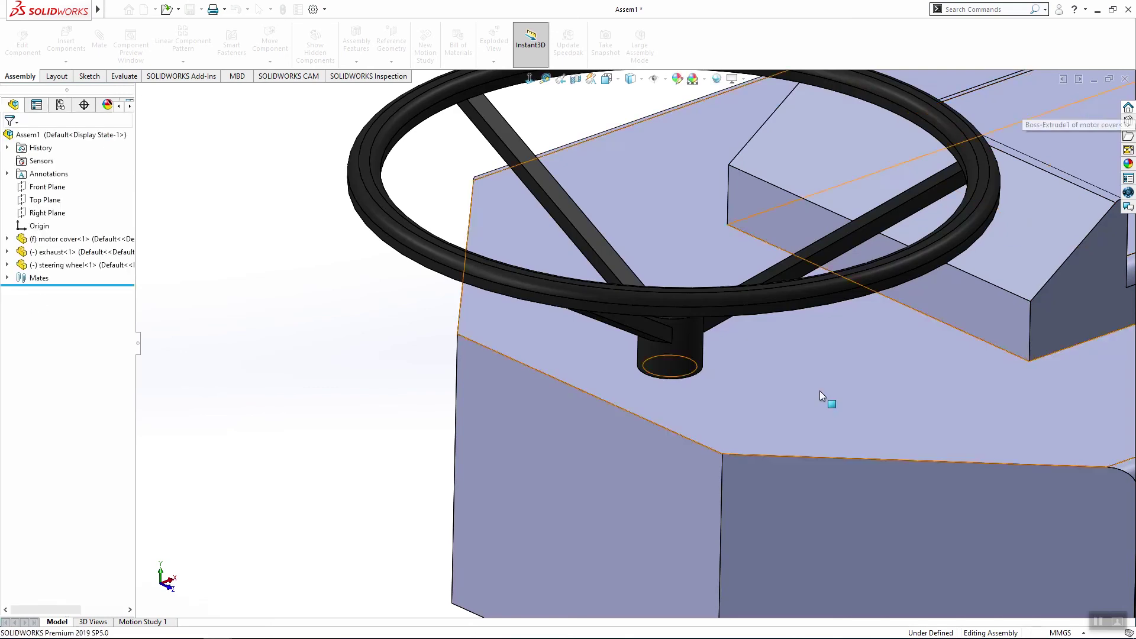
scroll(820, 391, "up", 5)
scroll(626, 177, "down", 3)
left_click(632, 185)
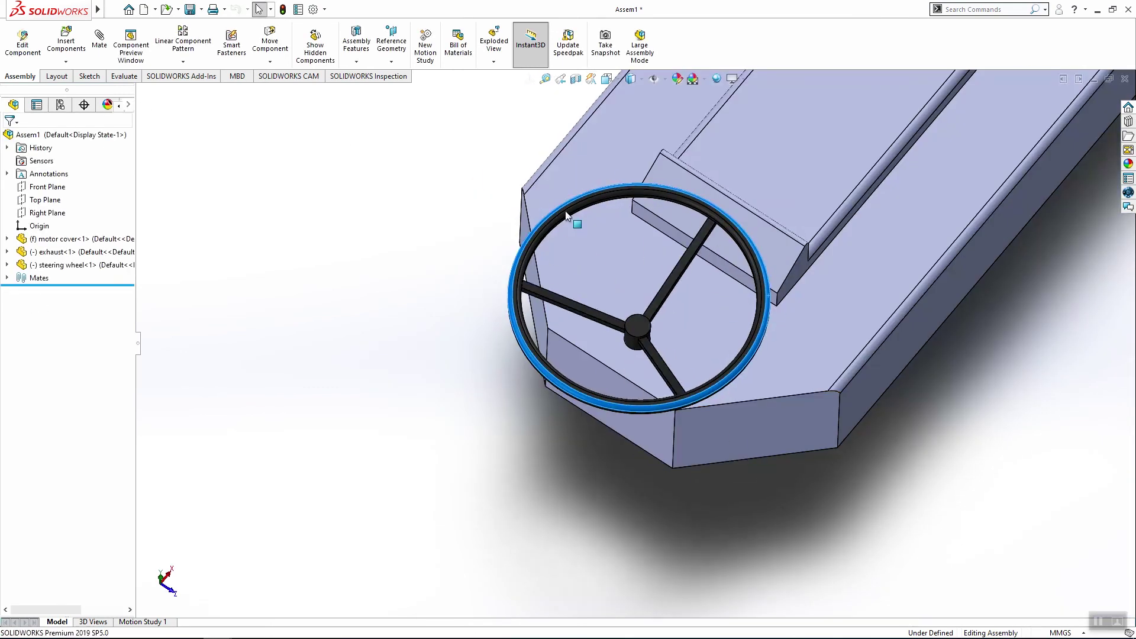
scroll(626, 178, "up", 4)
mouse_move(625, 177)
middle_mouse_down()
mouse_move(864, 230)
mouse_move(858, 237)
middle_mouse_up()
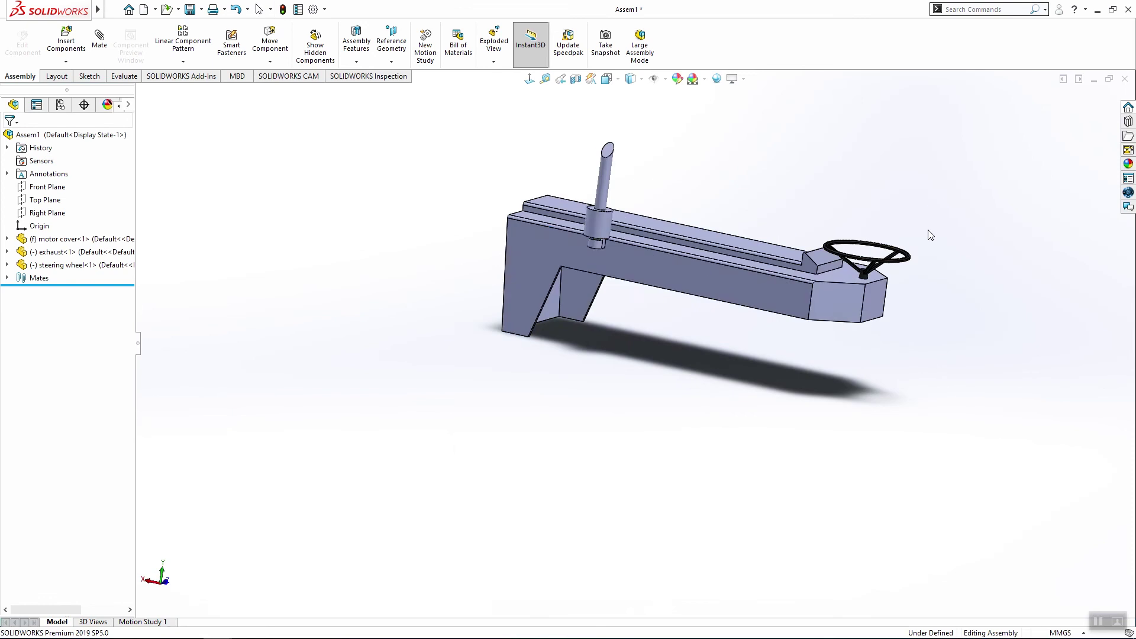
Step: Give the motor cover part a yellow appearance swatch
left_click(670, 264)
right_click(73, 233)
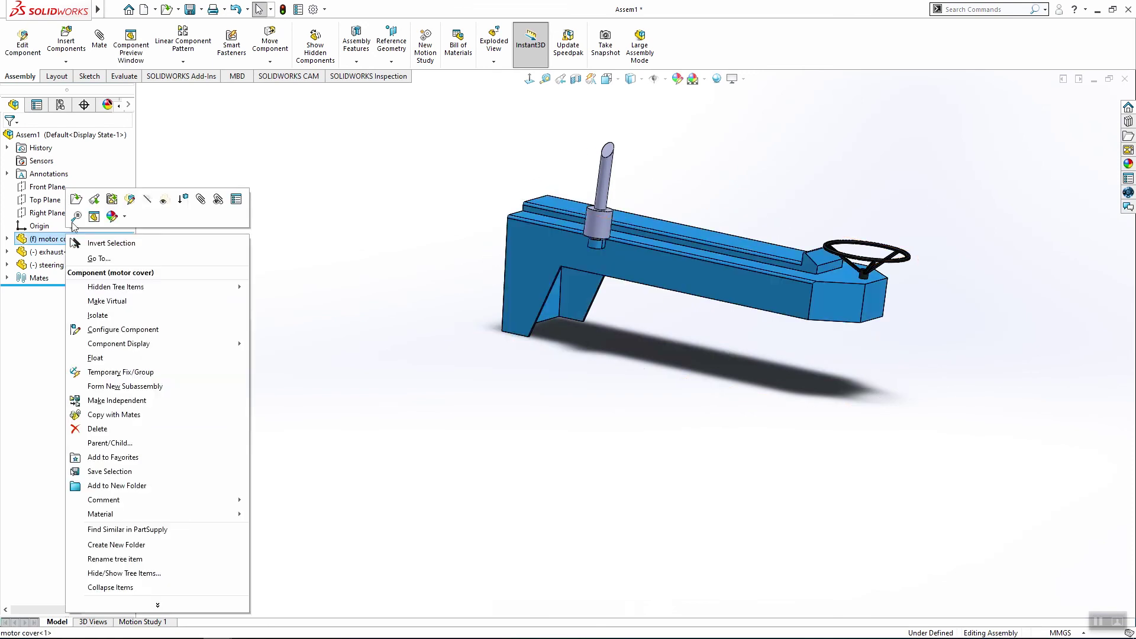
left_click(123, 219)
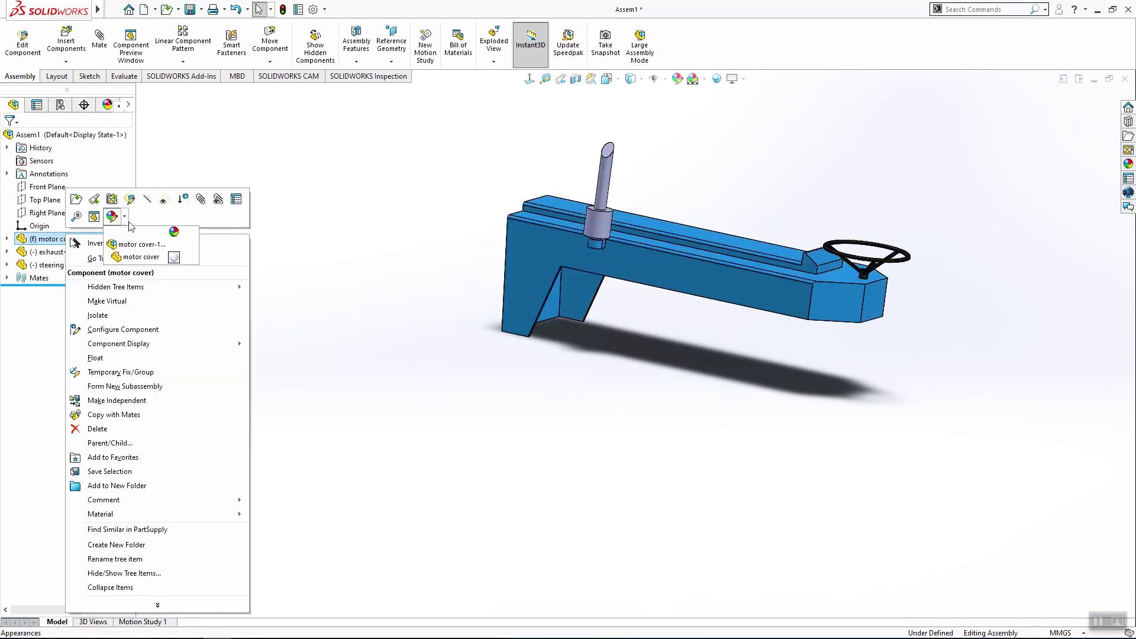
left_click(174, 258)
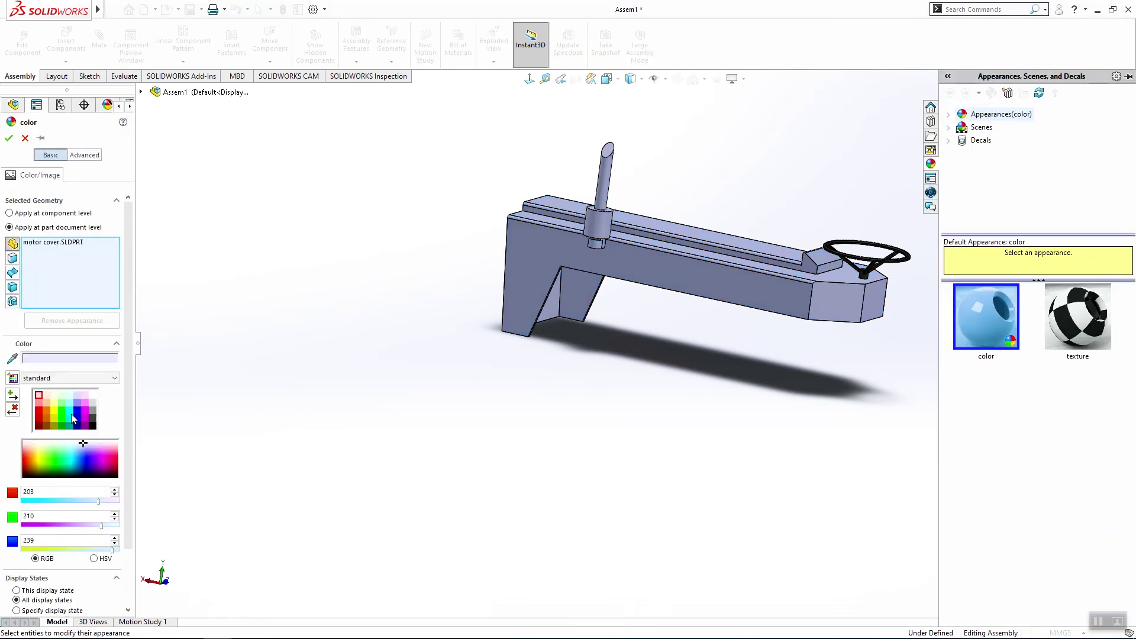
left_click(53, 414)
mouse_move(671, 373)
middle_mouse_down()
mouse_move(812, 329)
mouse_move(685, 379)
middle_mouse_up()
left_click(1084, 99)
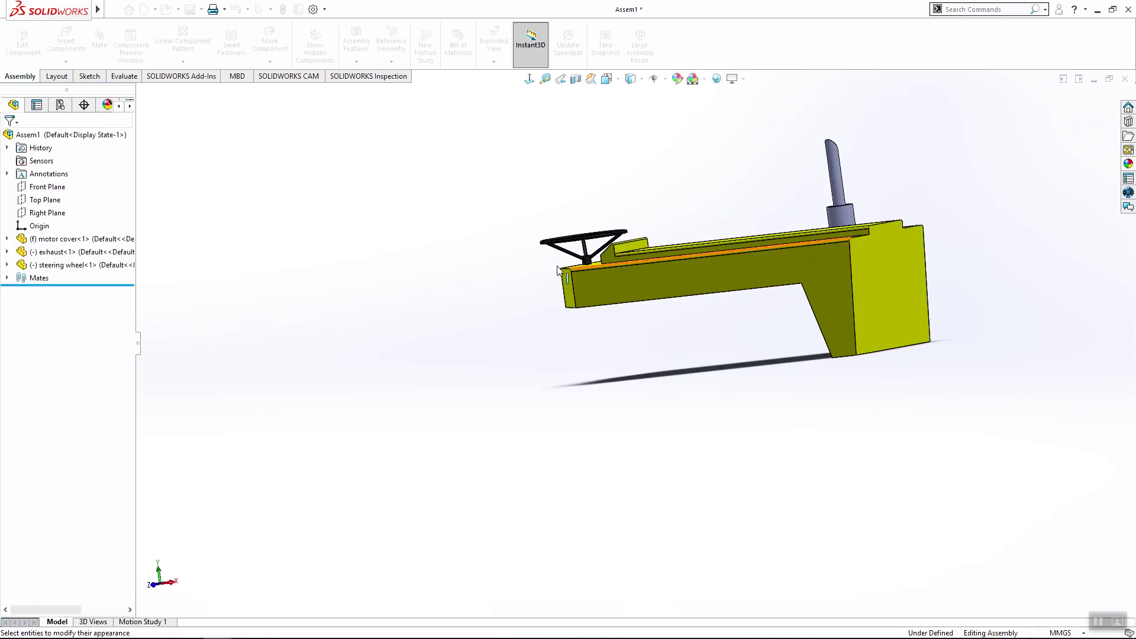
left_click(835, 177)
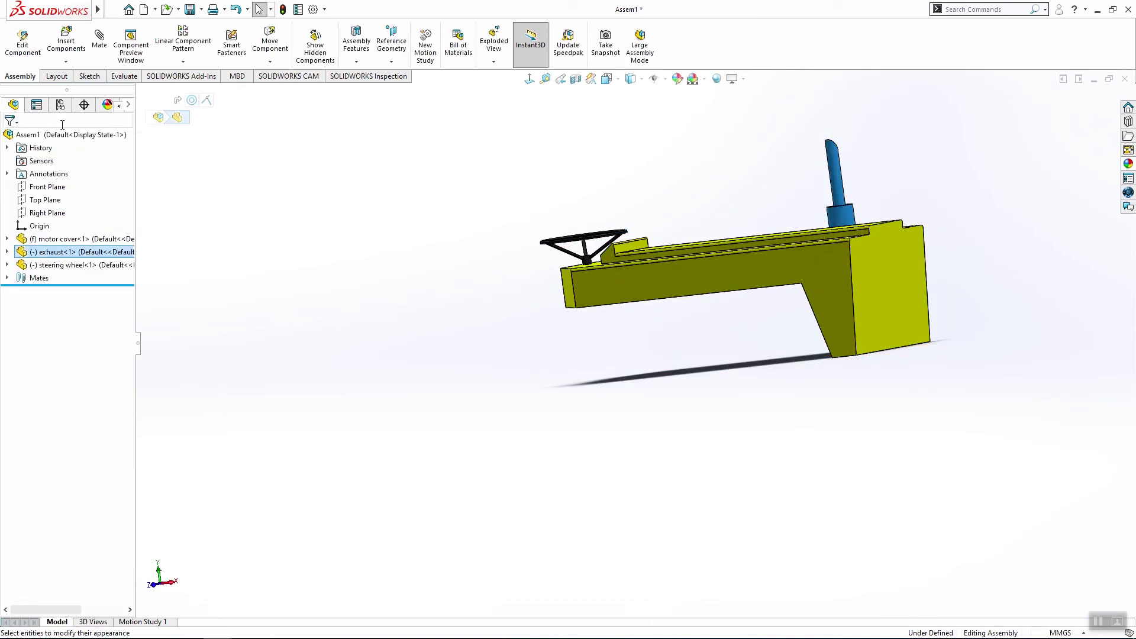
Step: Give the exhaust part a dark grey appearance swatch and orbit to a side view
right_click(62, 253)
left_click(122, 237)
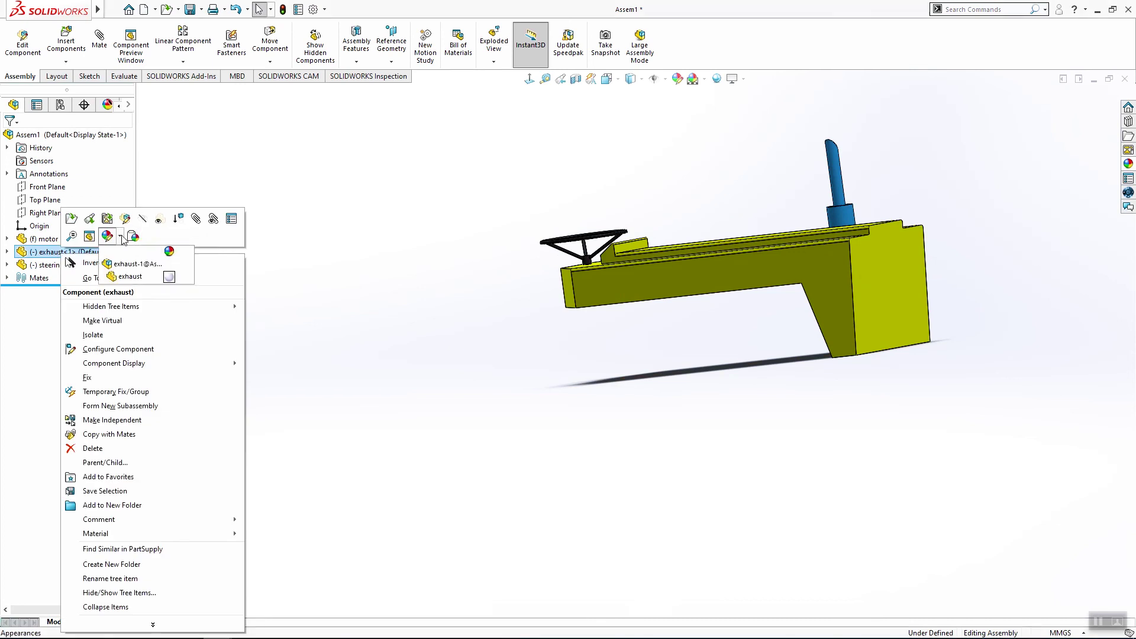
left_click(140, 278)
middle_click_drag(887, 323, 799, 275)
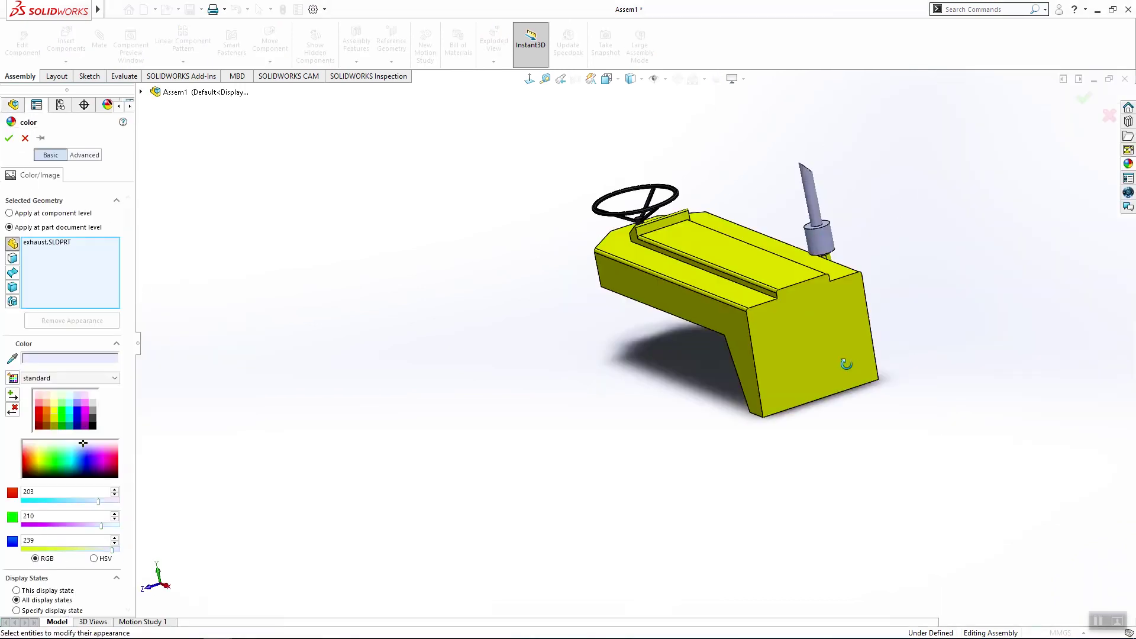
scroll(799, 276, "up", 3)
scroll(799, 275, "down", 3)
left_click(94, 415)
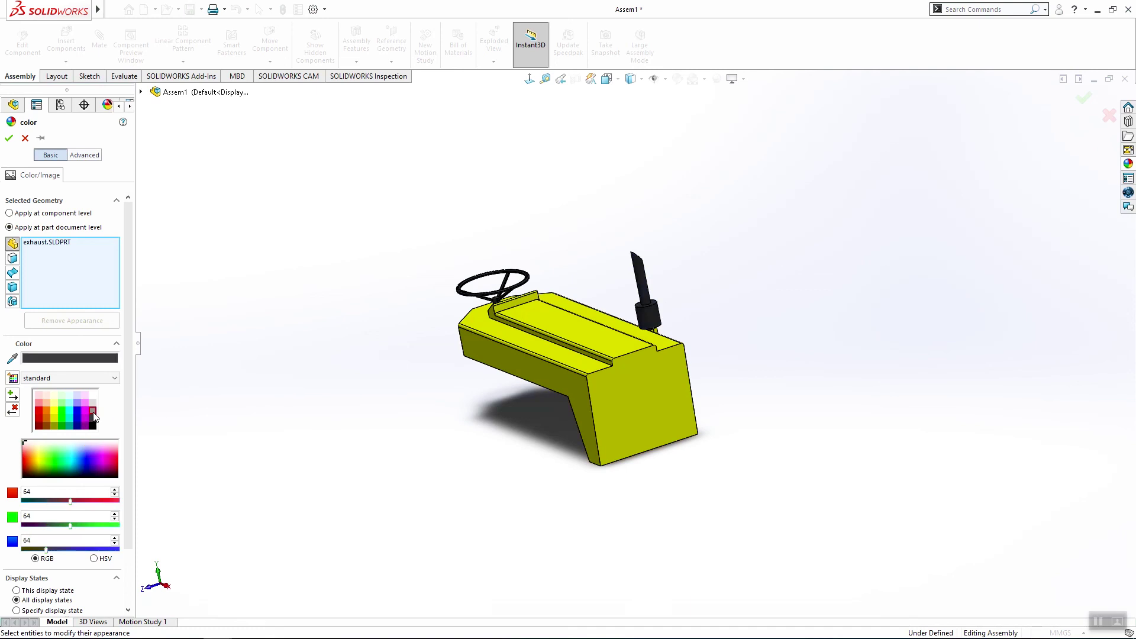
middle_click_drag(330, 426, 519, 437)
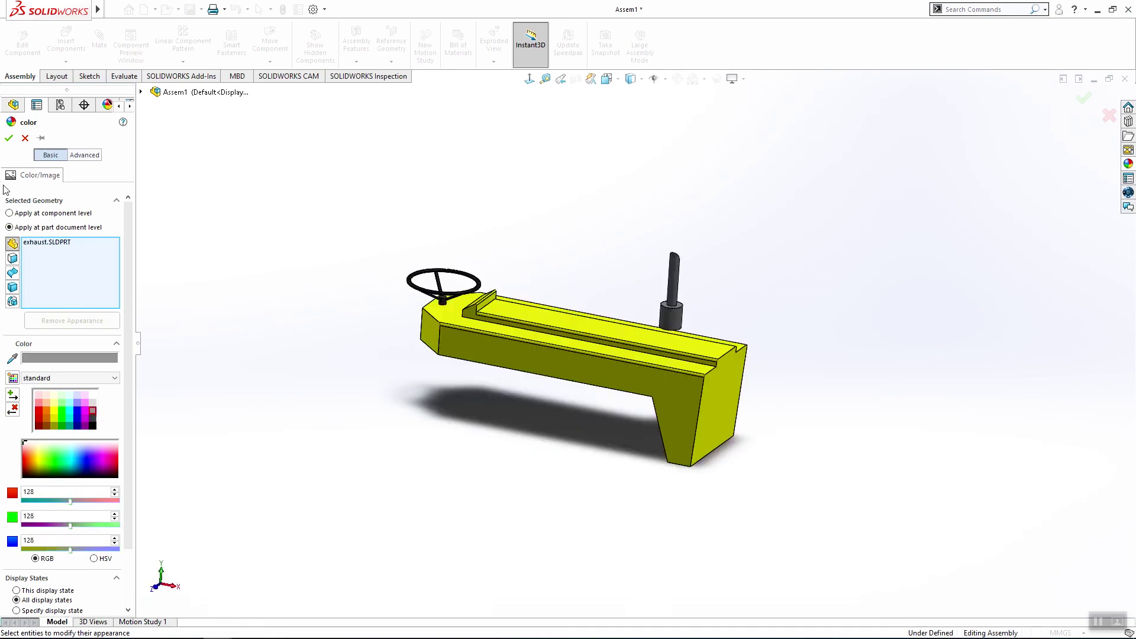
left_click(9, 137)
mouse_move(325, 299)
middle_mouse_down()
mouse_move(743, 418)
mouse_move(722, 112)
mouse_move(815, 386)
mouse_move(670, 452)
mouse_move(609, 568)
mouse_move(610, 299)
mouse_move(706, 423)
mouse_move(621, 362)
mouse_move(530, 450)
mouse_move(508, 219)
mouse_move(551, 439)
mouse_move(578, 477)
mouse_move(663, 406)
mouse_move(772, 361)
mouse_move(899, 465)
mouse_move(752, 376)
mouse_move(847, 178)
mouse_move(840, 470)
mouse_move(695, 384)
mouse_move(663, 444)
mouse_move(647, 426)
mouse_move(554, 428)
mouse_move(591, 501)
mouse_move(721, 502)
mouse_move(749, 537)
mouse_move(706, 381)
mouse_move(571, 287)
mouse_move(543, 177)
mouse_move(702, 247)
middle_mouse_up()
key("ctrl+7")
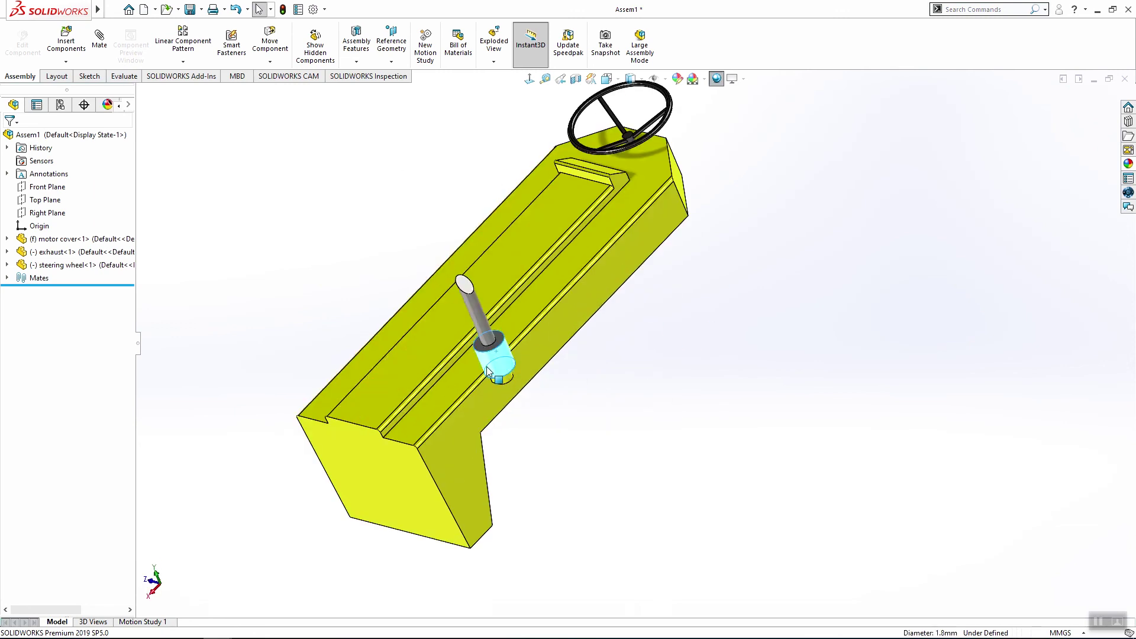
left_click(487, 360)
scroll(565, 415, "up", 2)
scroll(562, 415, "up", 2)
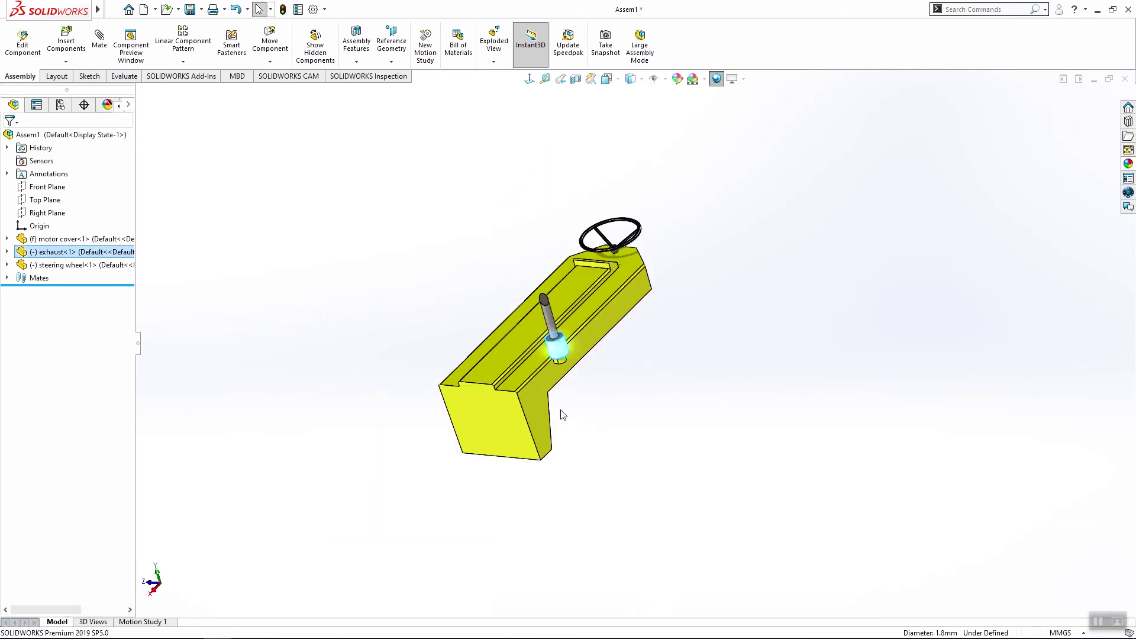
mouse_move(628, 422)
middle_mouse_down()
mouse_move(604, 337)
mouse_move(641, 357)
middle_mouse_up()
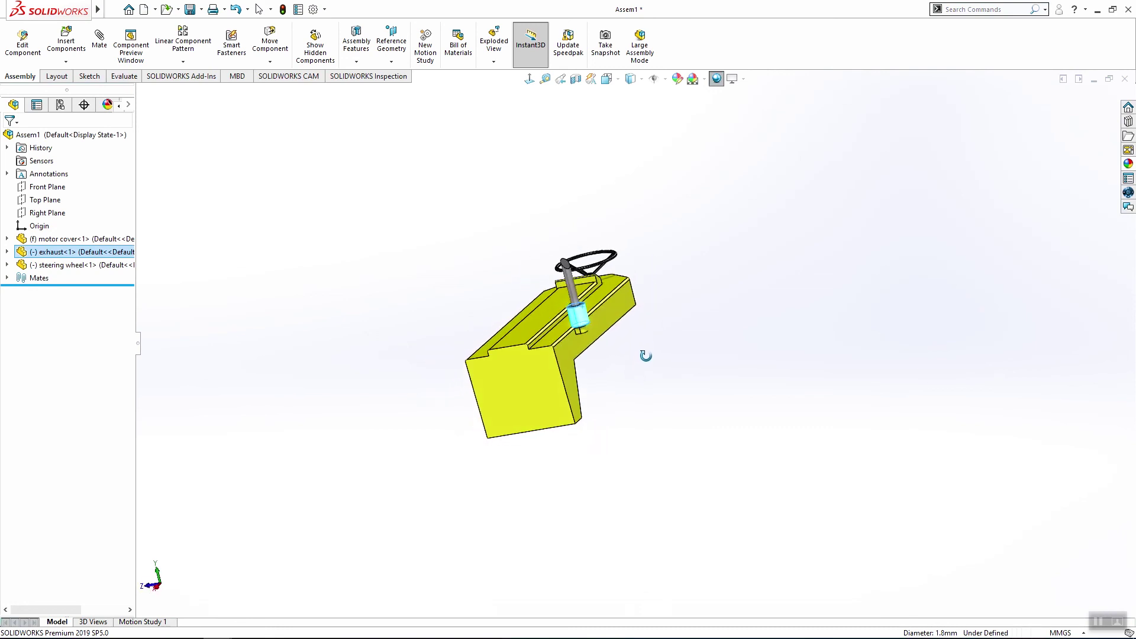